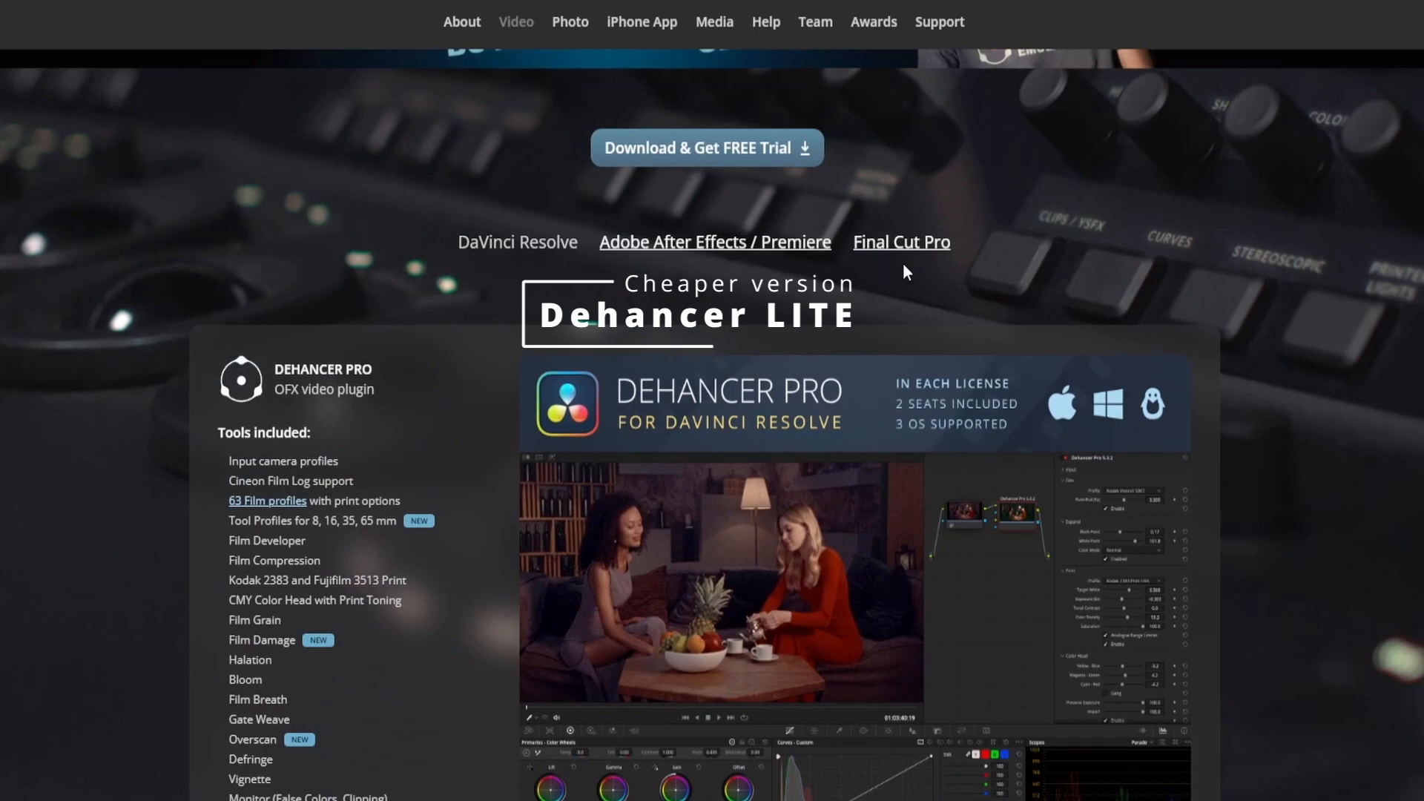
Look over the list of tools included in the Dehancer Pro plugin for DaVinci Resolve.
{"action": "scroll", "coordinate": [81, 473], "scroll_direction": "down", "scroll_amount": 1}
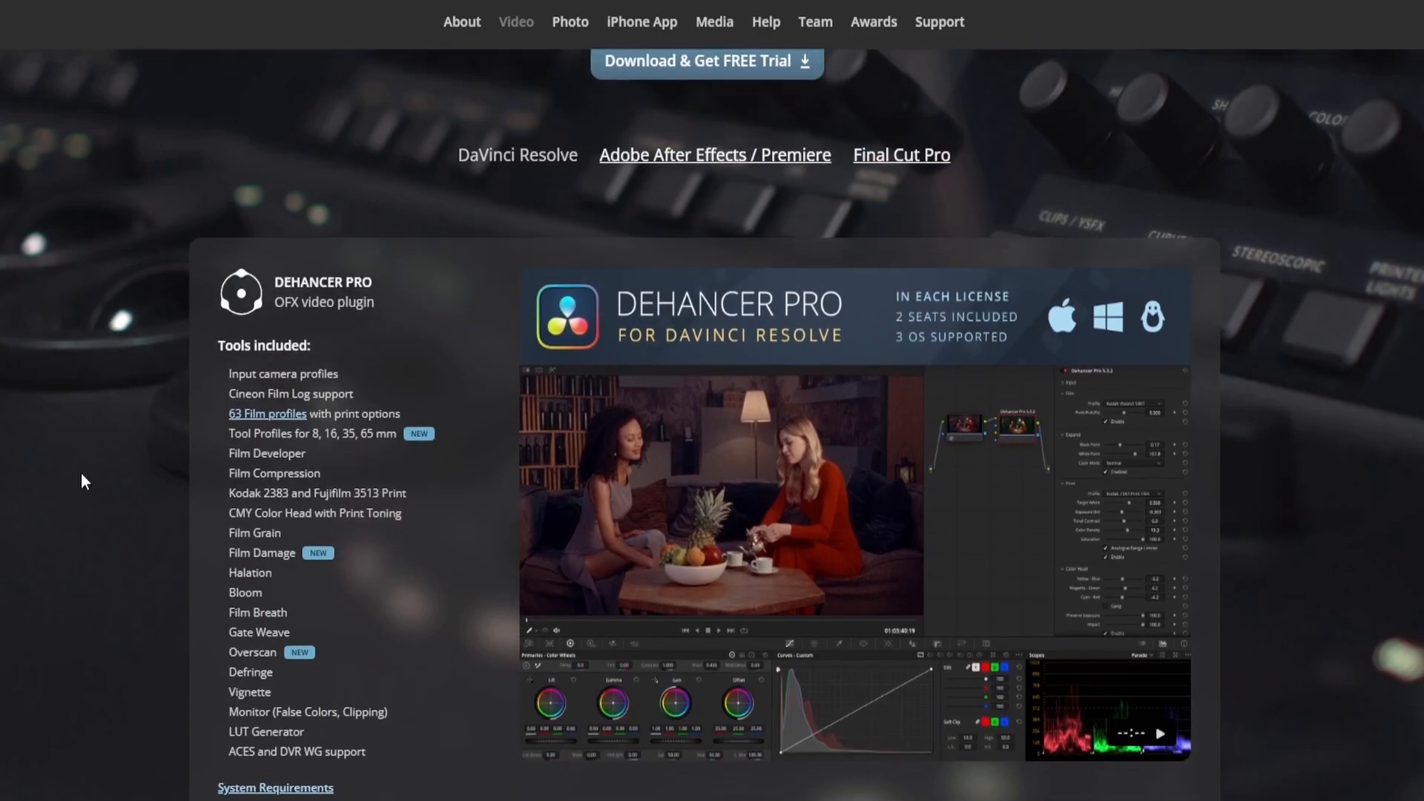
{"action": "scroll", "coordinate": [81, 475], "scroll_direction": "down", "scroll_amount": 2}
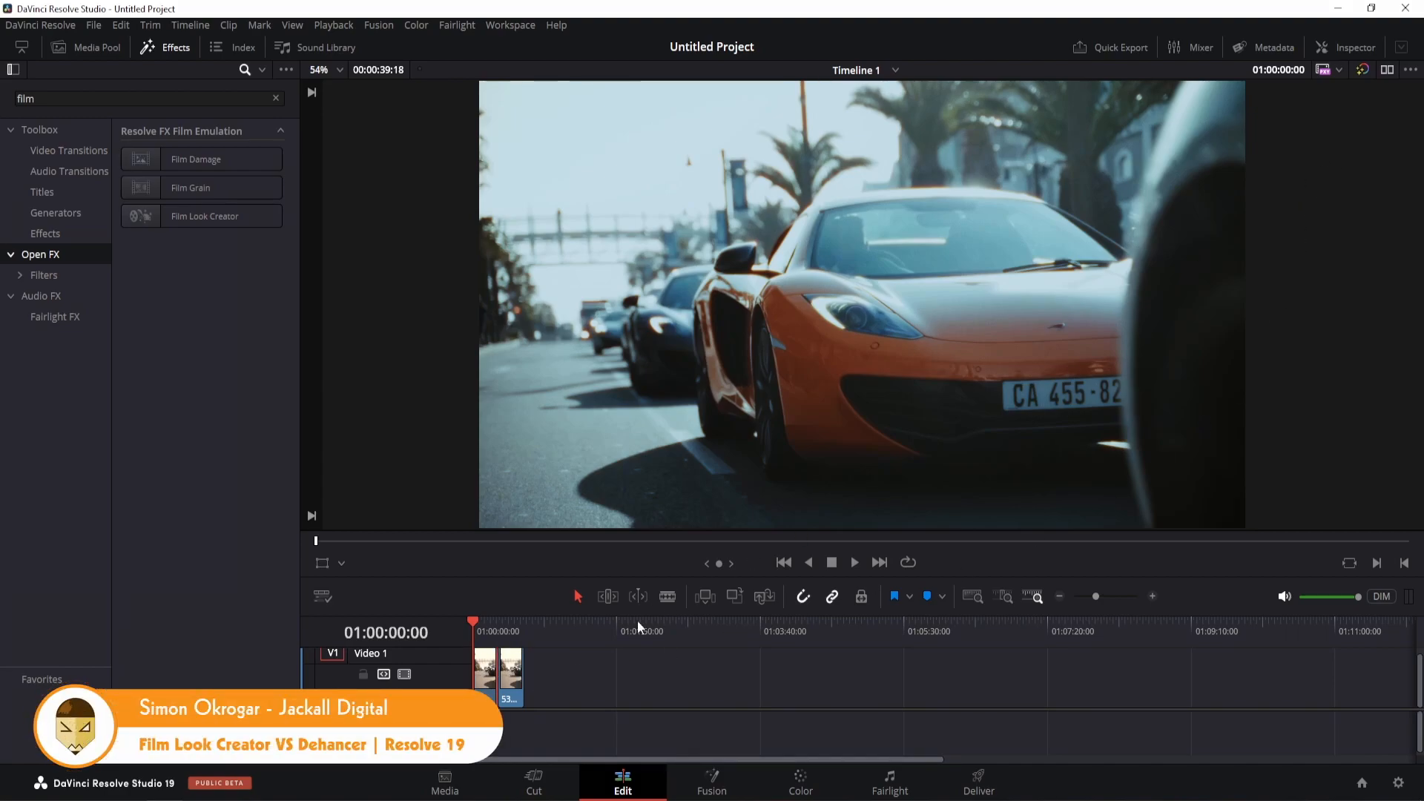
Duplicate the second clip on Video 1 and place the copy directly after it as a third clip.
{"action": "left_click", "coordinate": [513, 690]}
{"action": "mouse_move", "coordinate": [514, 690]}
{"action": "left_mouse_down"}
{"action": "mouse_move", "coordinate": [552, 694]}
{"action": "mouse_move", "coordinate": [540, 690]}
{"action": "left_mouse_up"}
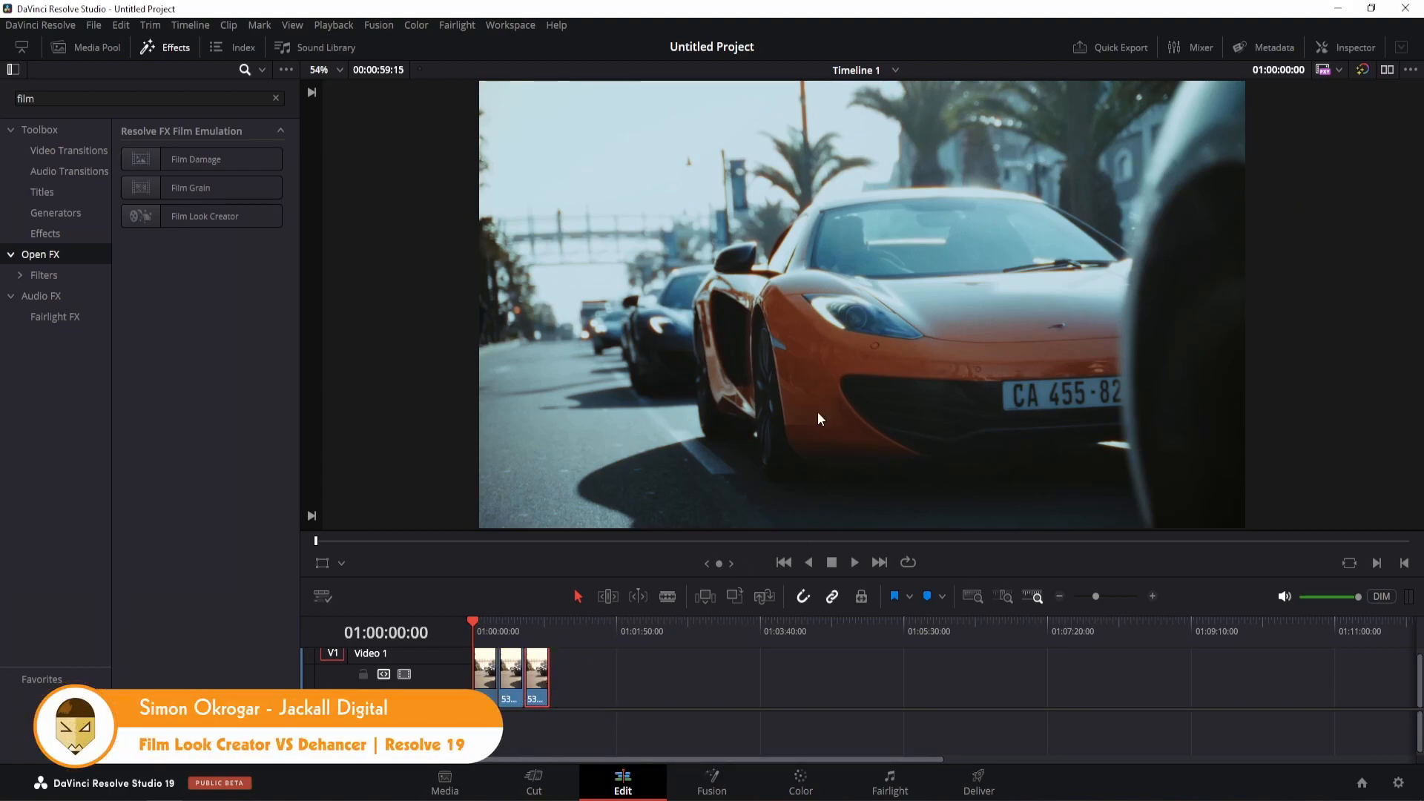
{"action": "left_click", "coordinate": [517, 674]}
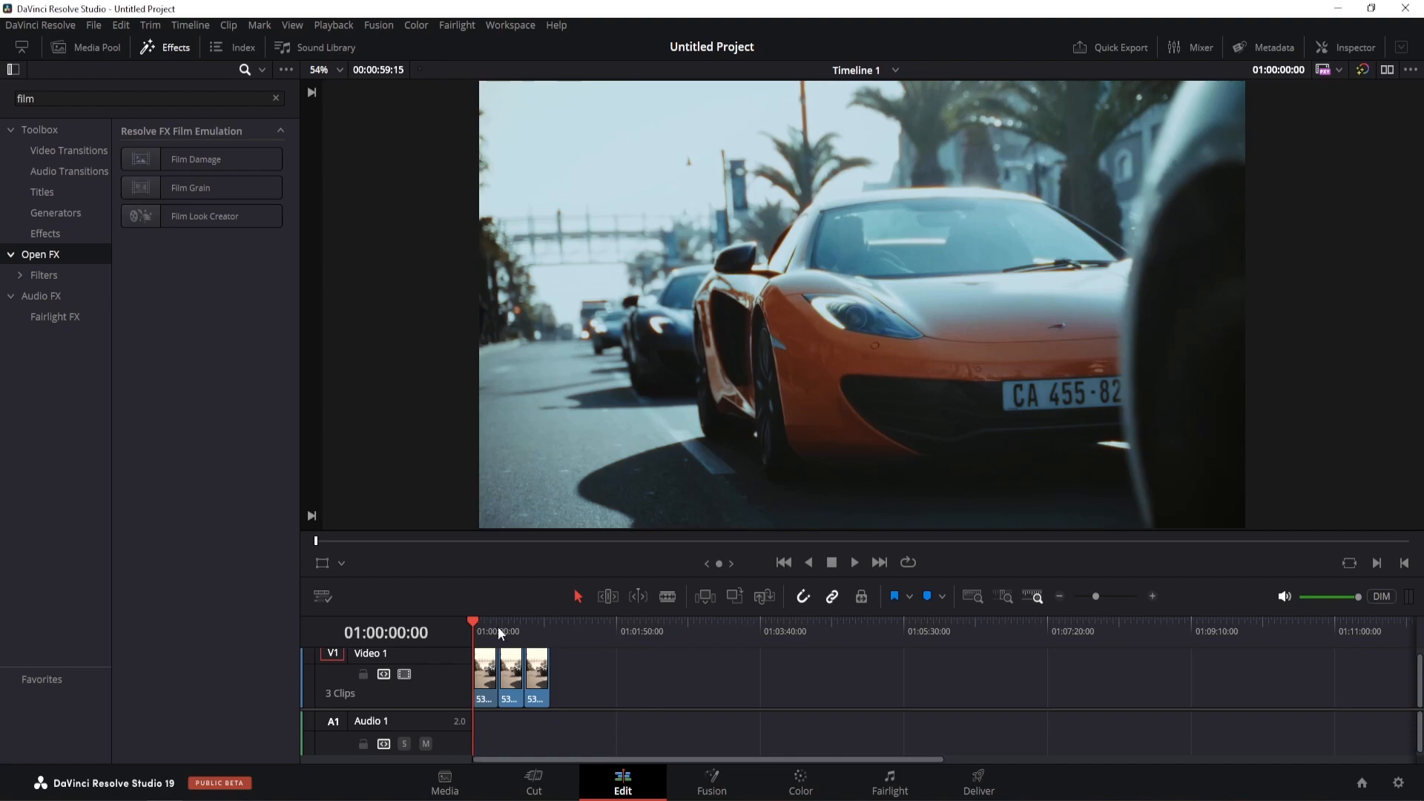
Apply the Film Look Creator effect to the second clip on Video 1 and show that clip in the viewer.
{"action": "left_click", "coordinate": [486, 671]}
{"action": "left_click_drag", "start_coordinate": [215, 216], "coordinate": [515, 662]}
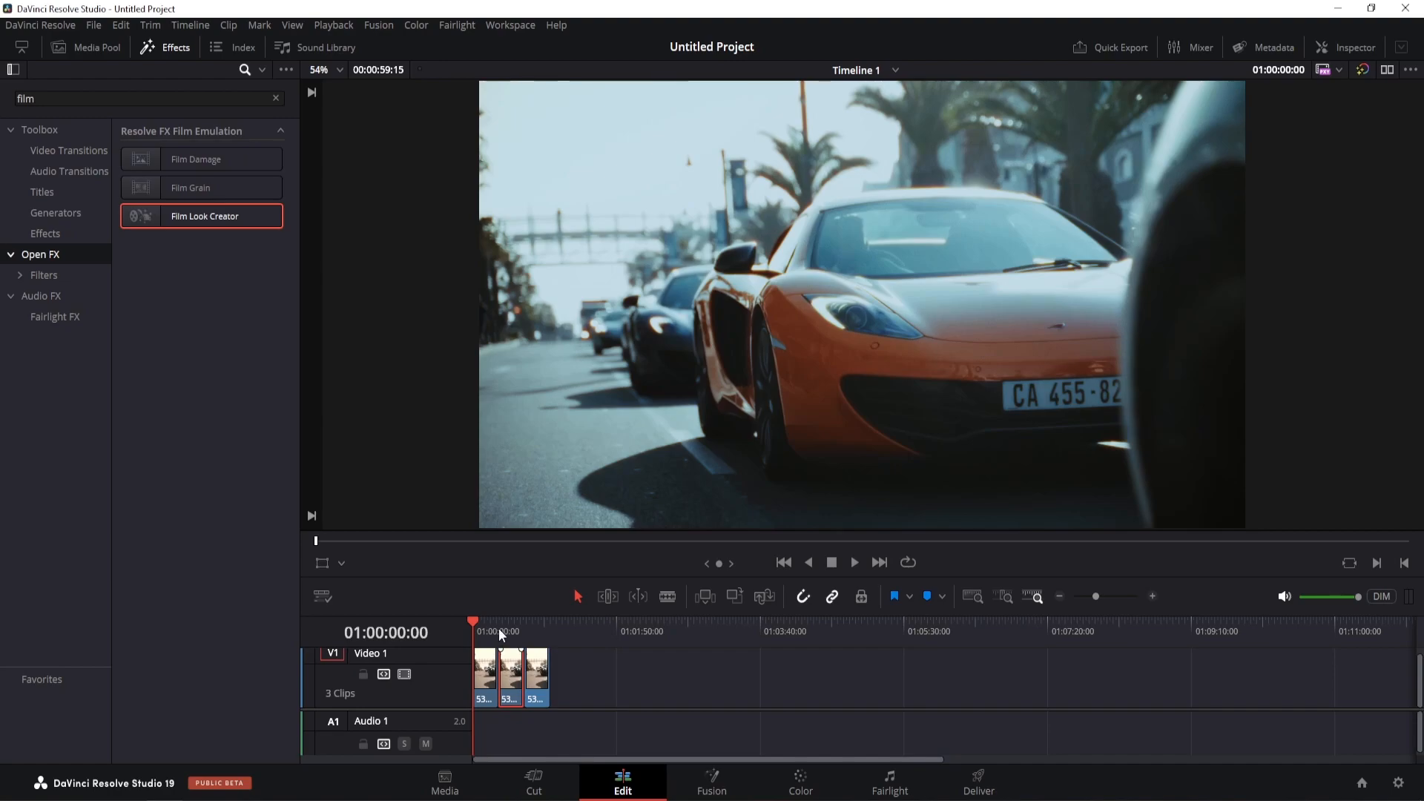
{"action": "left_click", "coordinate": [499, 629]}
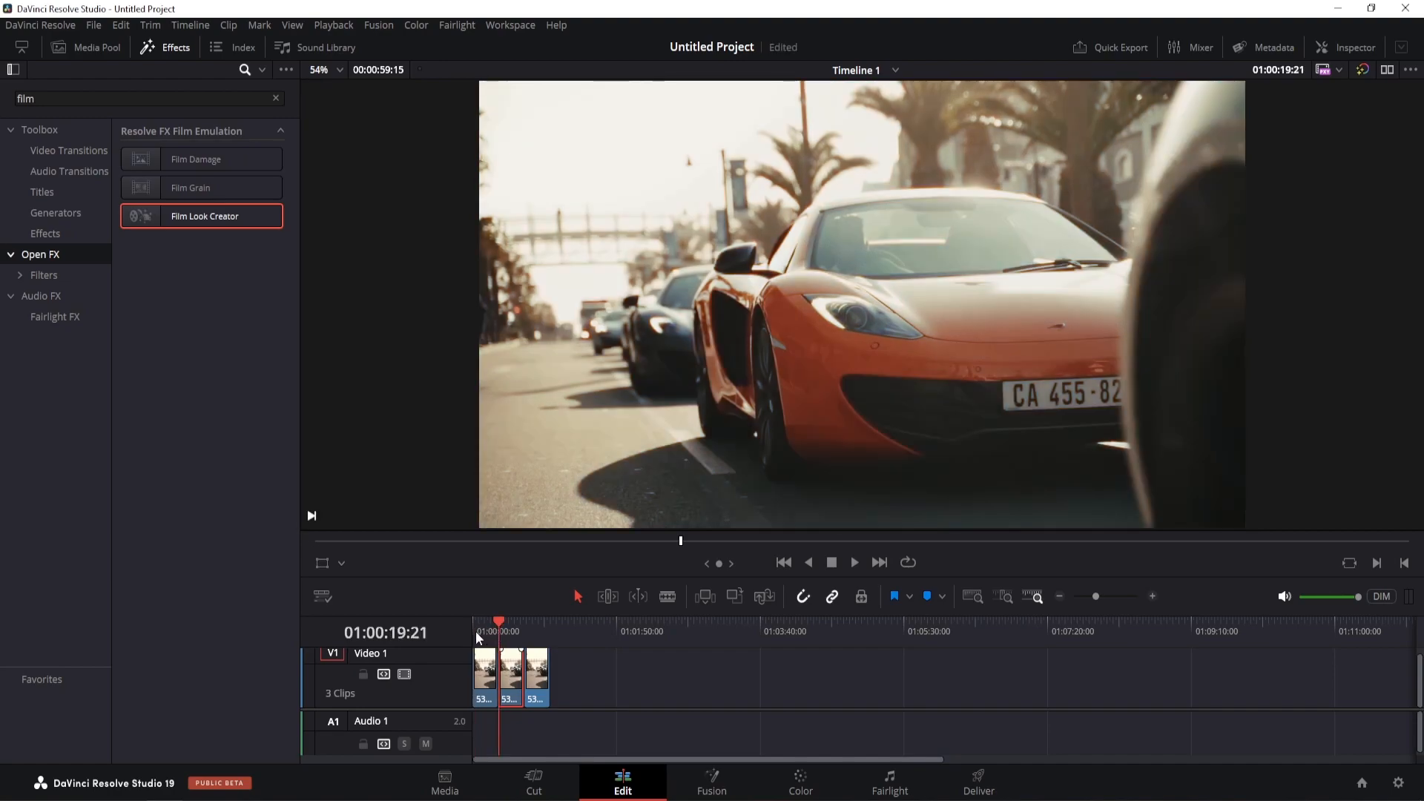
Compare the looks of the three clips on the timeline in the viewer, ending on the first clip.
{"action": "left_click", "coordinate": [477, 634]}
{"action": "left_click", "coordinate": [497, 631]}
{"action": "left_click", "coordinate": [524, 631]}
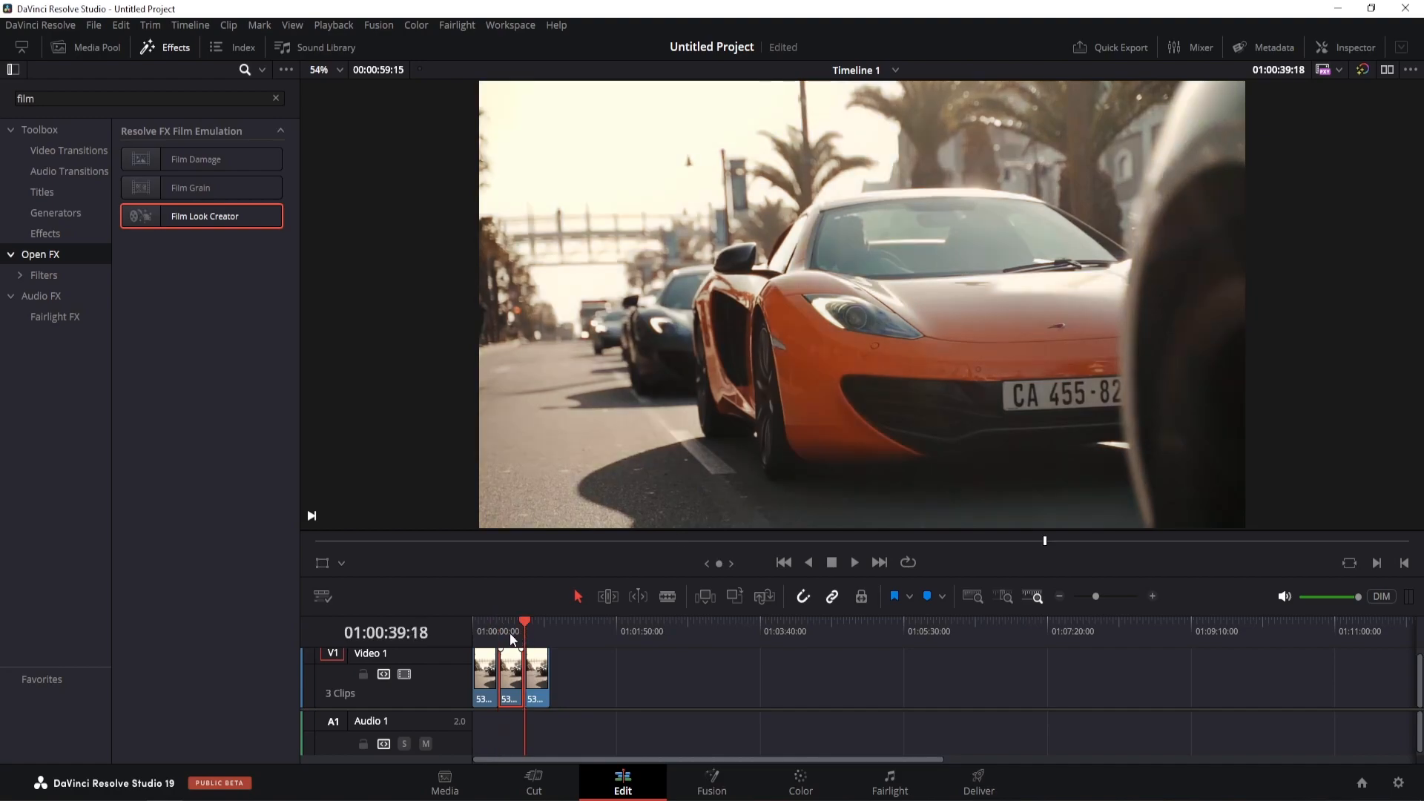
{"action": "left_click", "coordinate": [501, 633]}
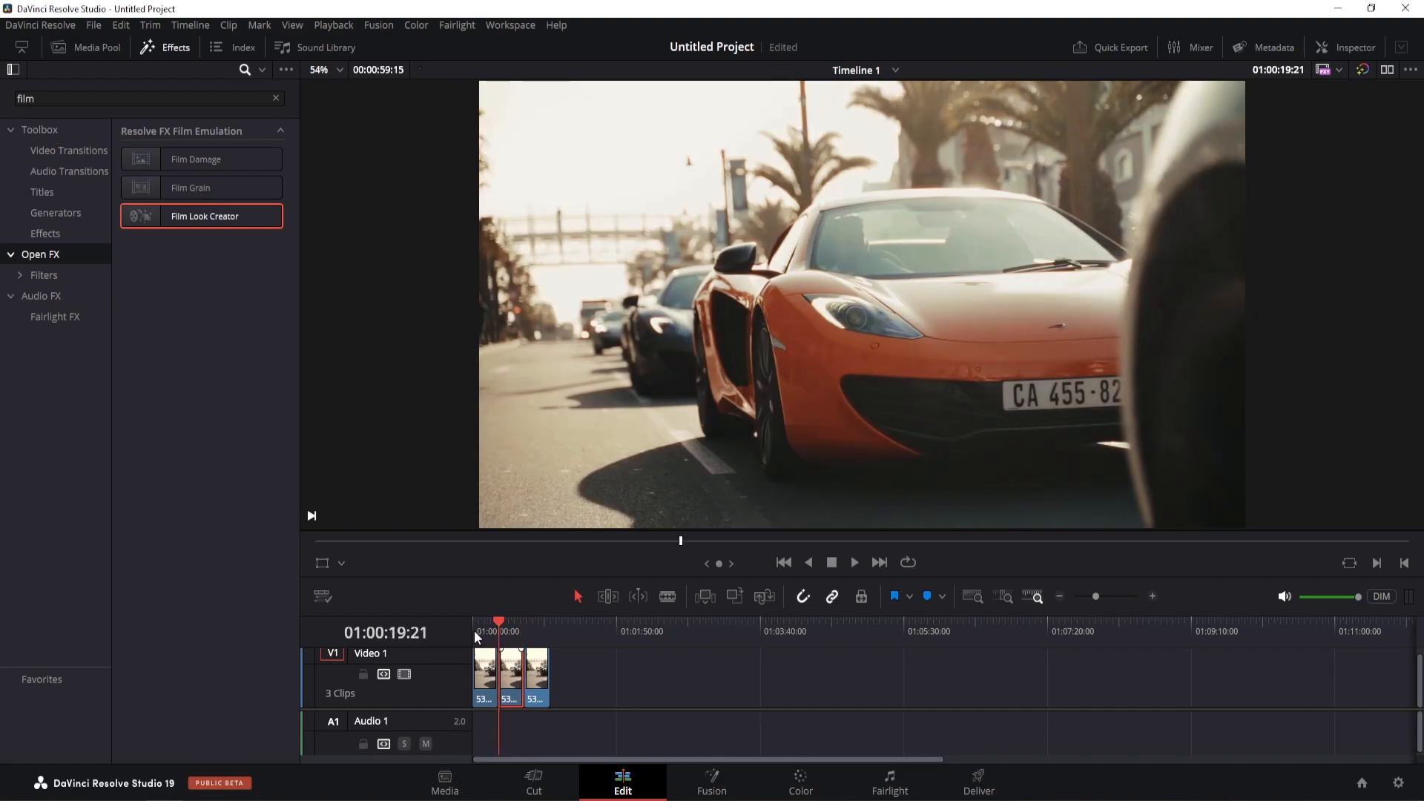
{"action": "left_click", "coordinate": [477, 635]}
Show the second clip's Film Look Creator settings, look through the parameter groups and toggle 3D LUT Compatible.
{"action": "left_click", "coordinate": [1355, 48]}
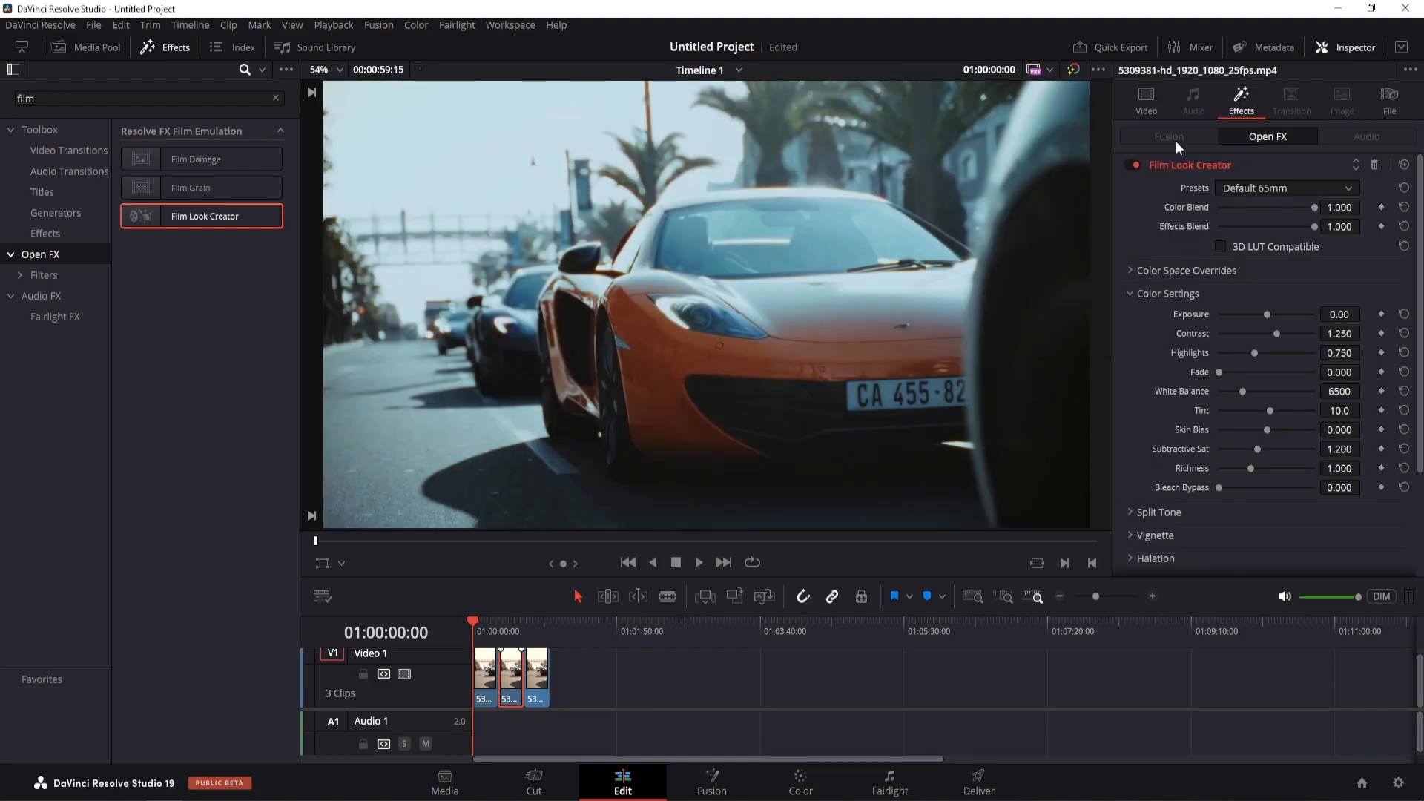
{"action": "scroll", "coordinate": [1164, 336], "scroll_direction": "down", "scroll_amount": 3}
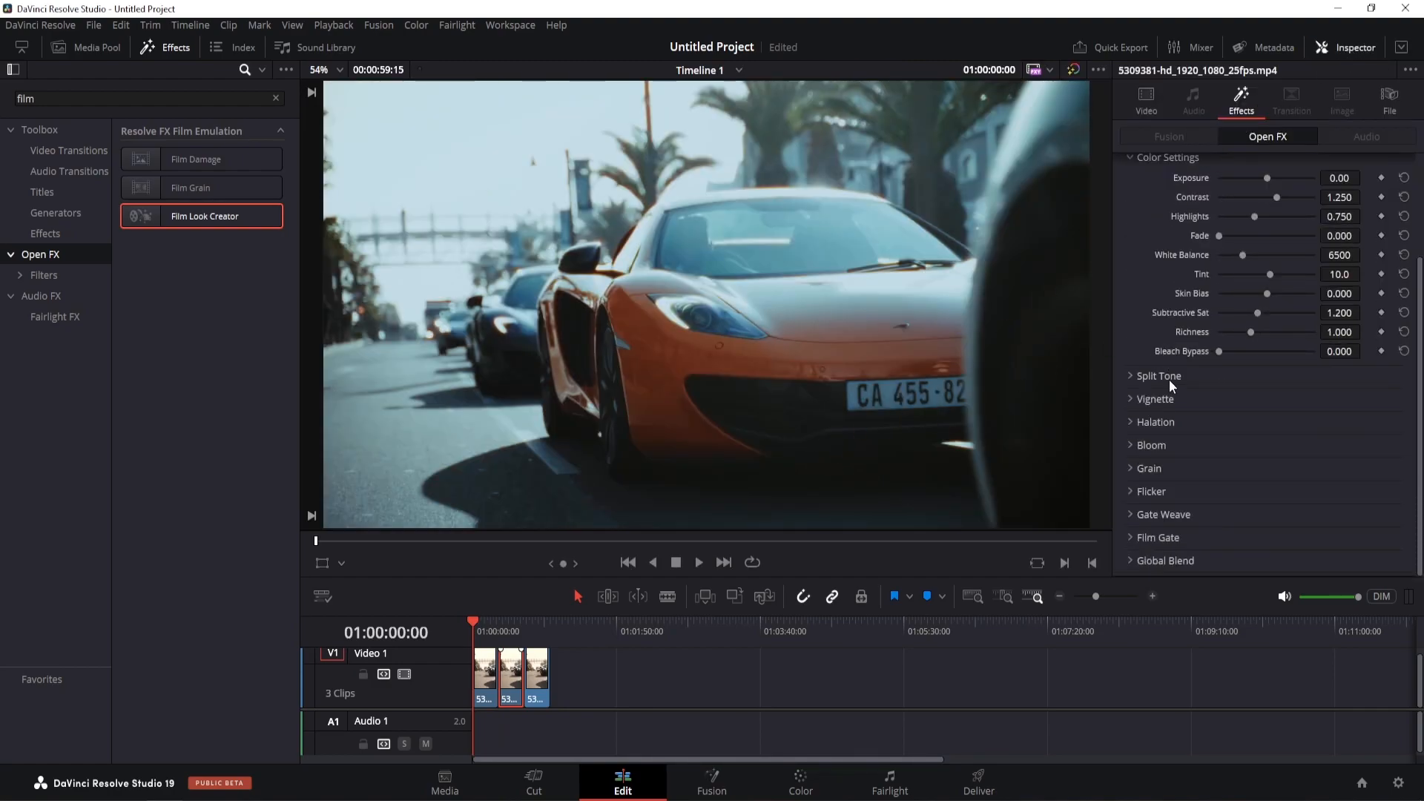
{"action": "scroll", "coordinate": [1169, 386], "scroll_direction": "up", "scroll_amount": 3}
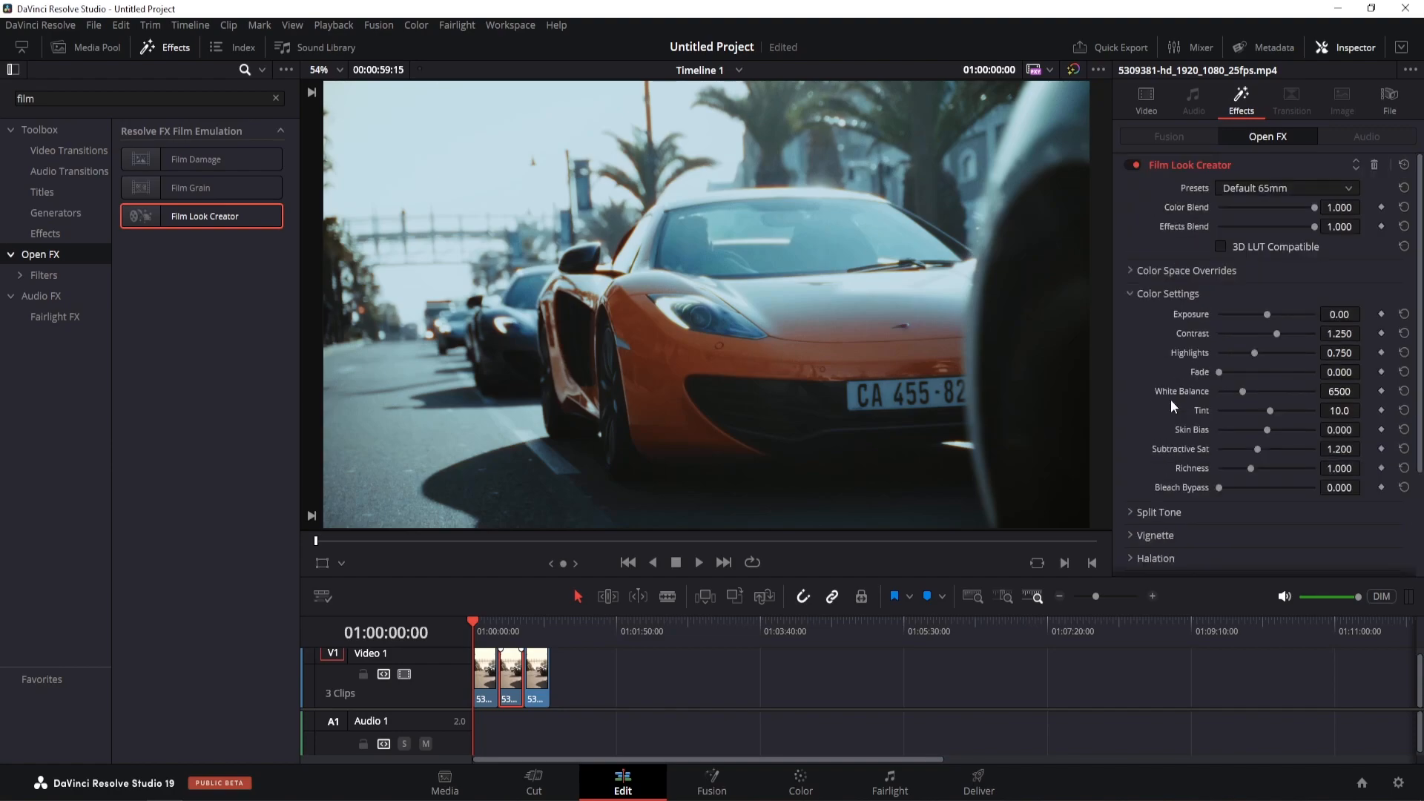
{"action": "left_click", "coordinate": [1221, 246]}
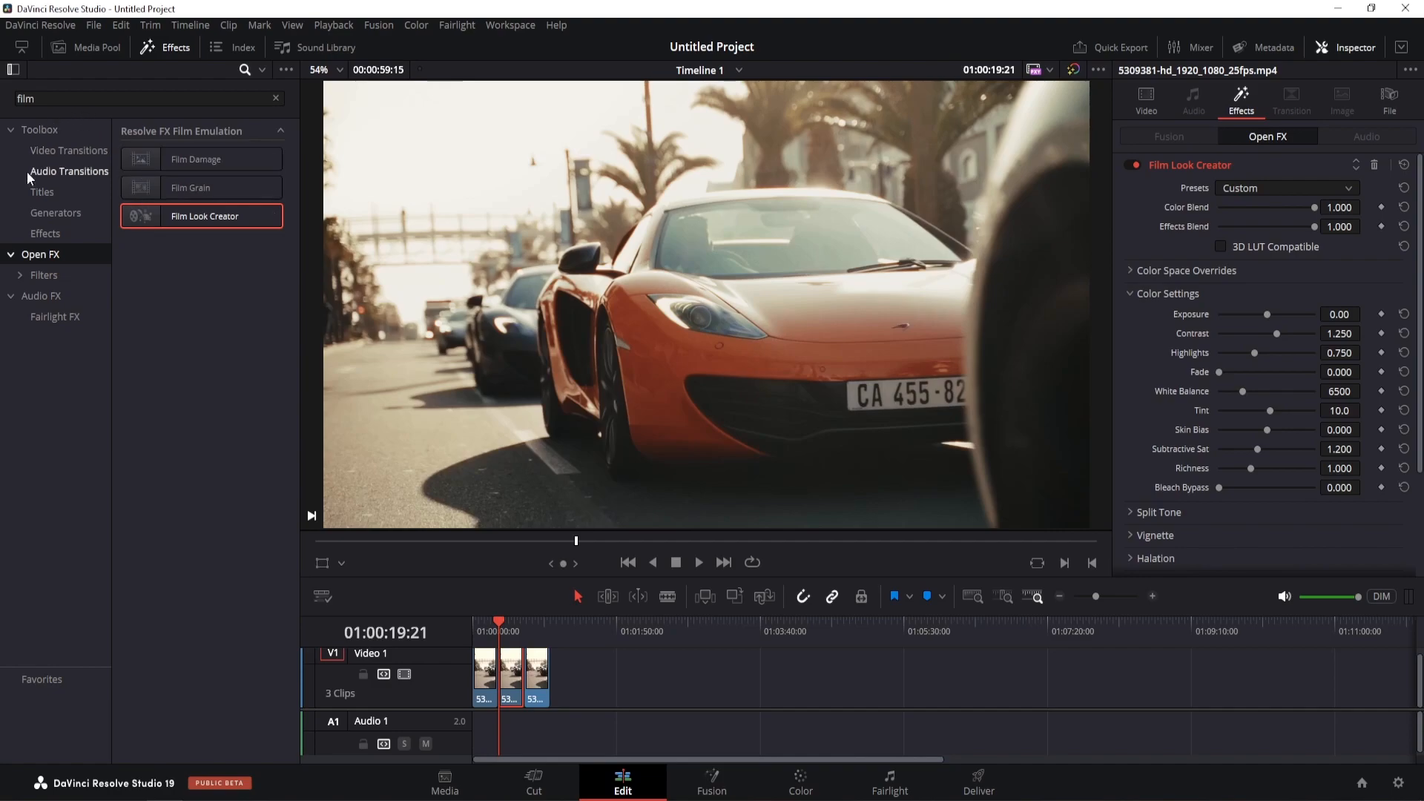
Search the effects for "dehanc" and apply Dehancer Pro 7.1.4 to the third clip on Video 1.
{"action": "left_click", "coordinate": [85, 100]}
{"action": "type", "text": "dehanc"}
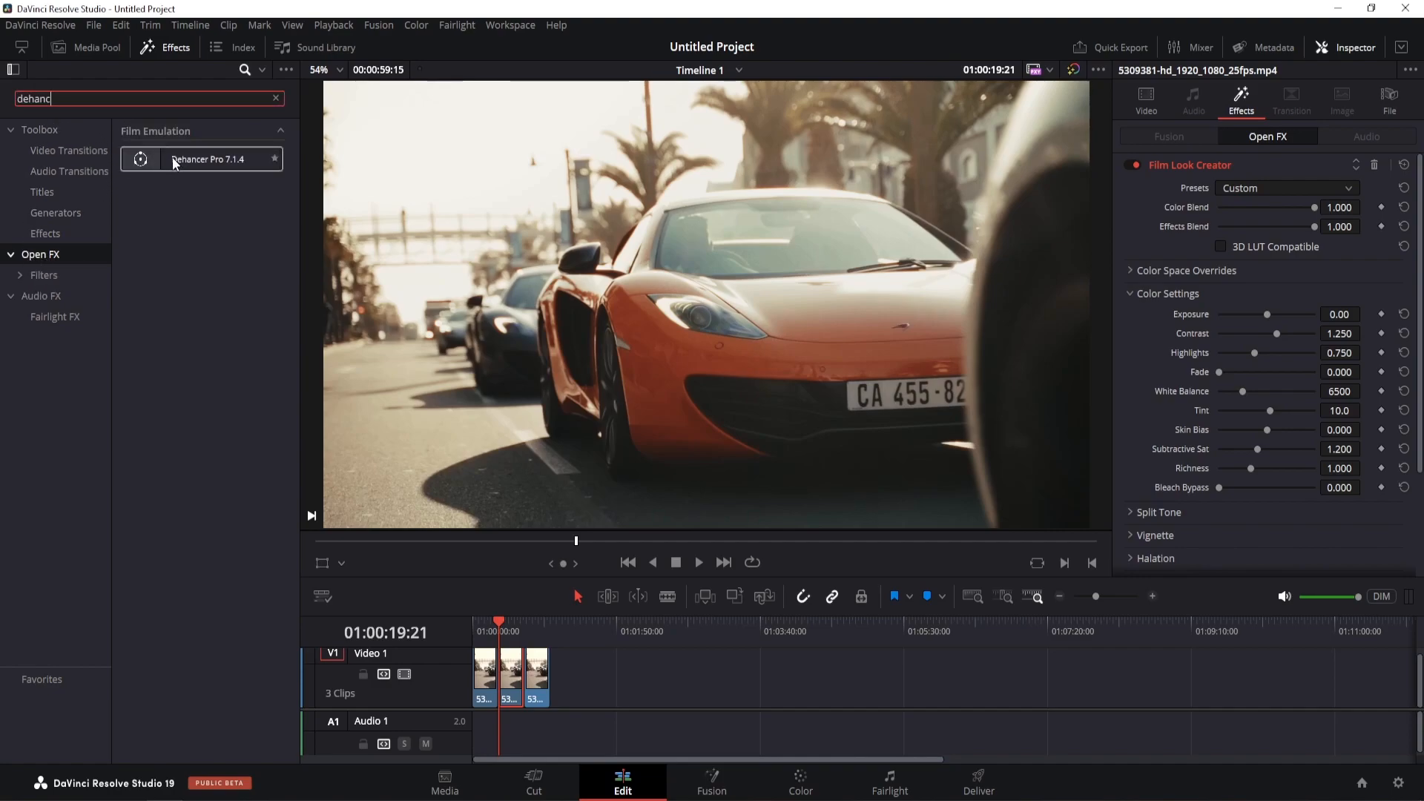
{"action": "left_click_drag", "start_coordinate": [208, 158], "coordinate": [542, 676]}
{"action": "left_click", "coordinate": [525, 627]}
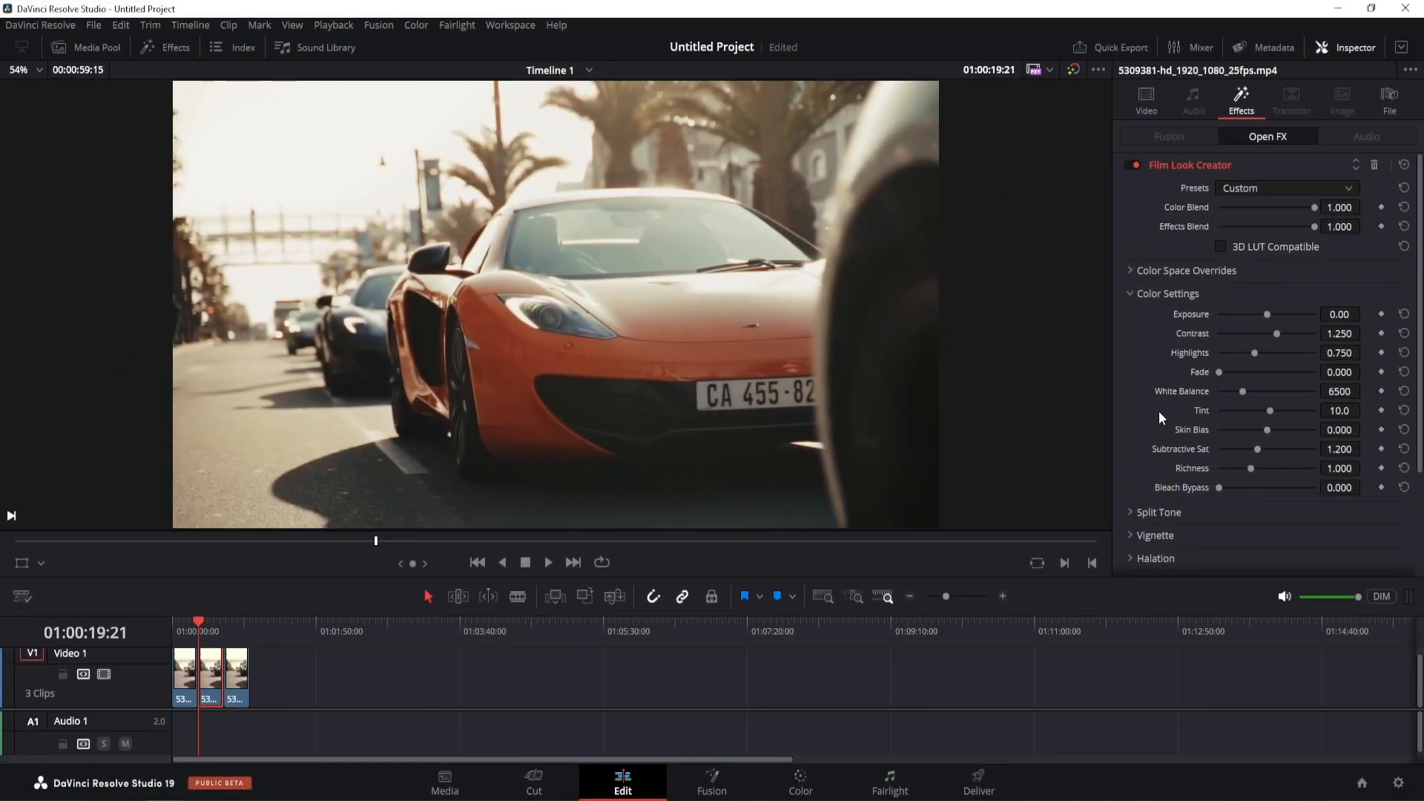
{"action": "left_click", "coordinate": [237, 675]}
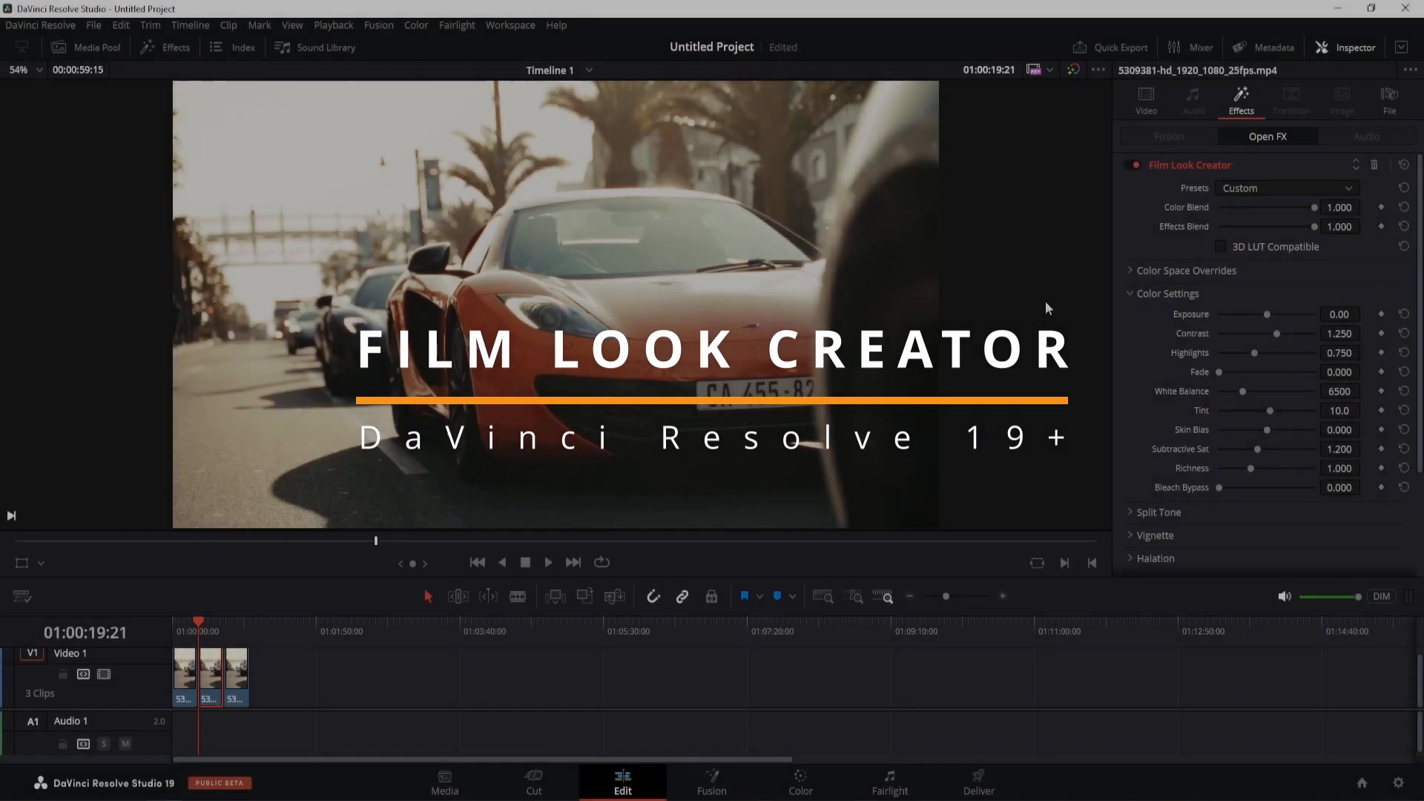
Try the Default 65mm, Default 35mm, Cinematic and Bleach Bypass presets of Film Look Creator on the second clip.
{"action": "left_click", "coordinate": [1230, 186]}
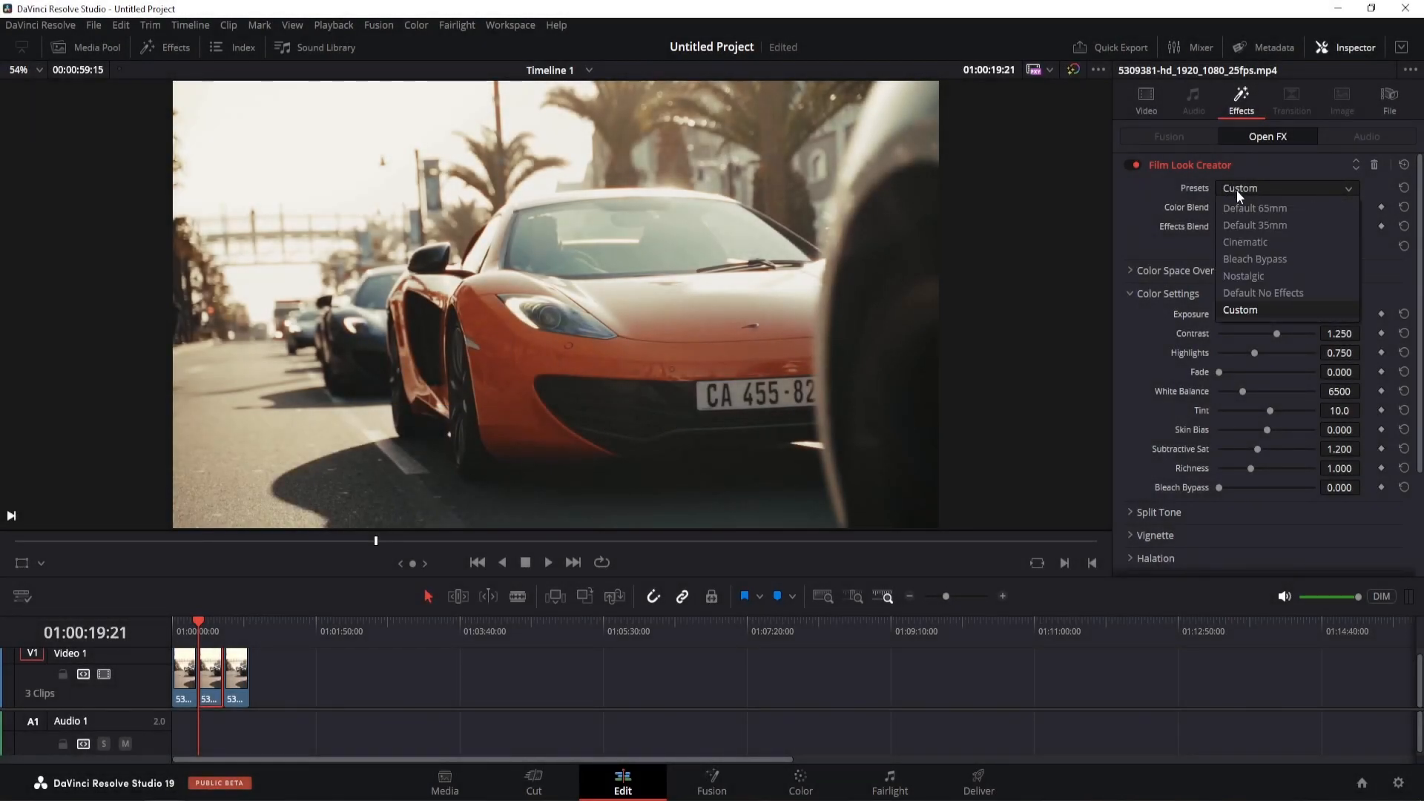
{"action": "left_click", "coordinate": [1254, 210]}
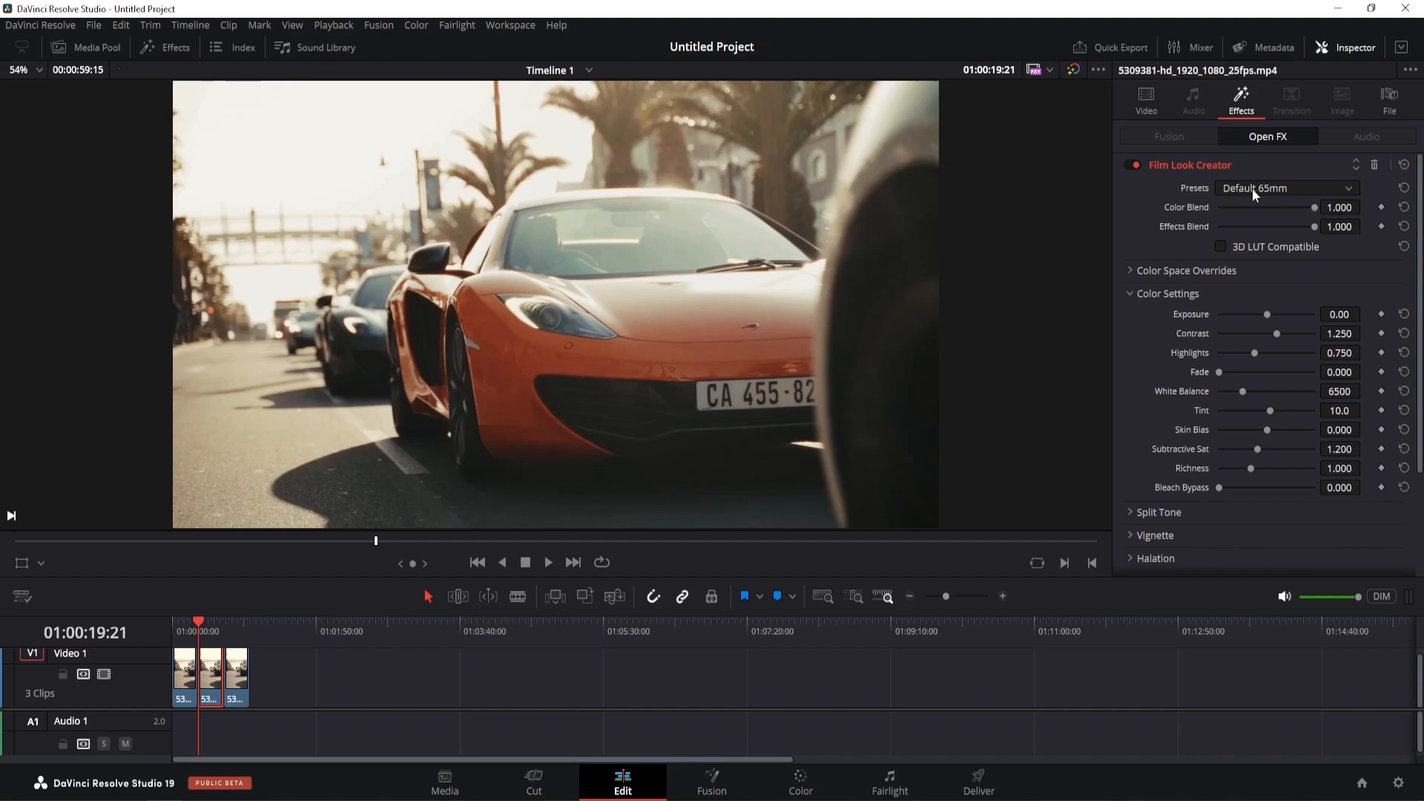
{"action": "left_click", "coordinate": [1247, 188]}
{"action": "left_click", "coordinate": [1243, 228]}
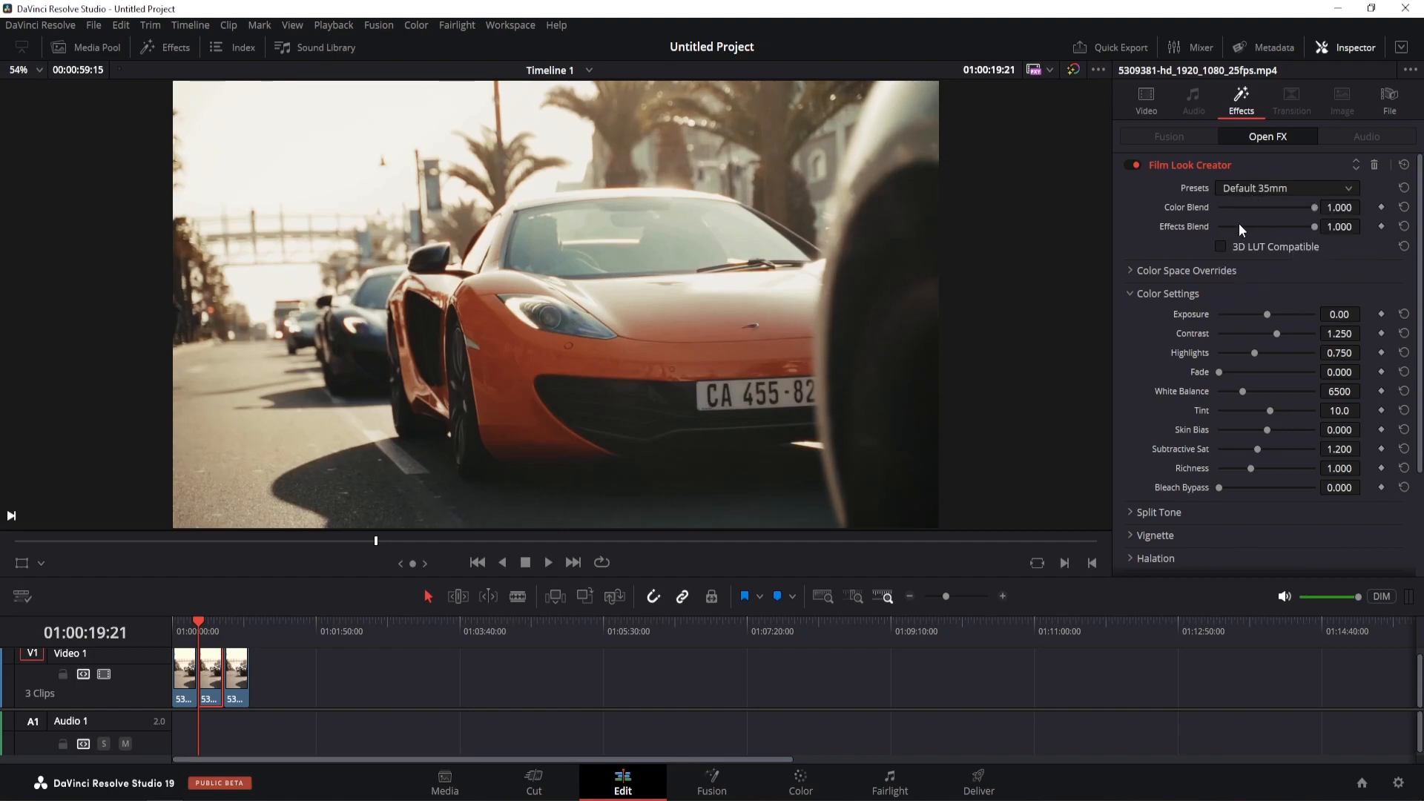
{"action": "left_click", "coordinate": [1239, 190]}
{"action": "left_click", "coordinate": [1249, 242]}
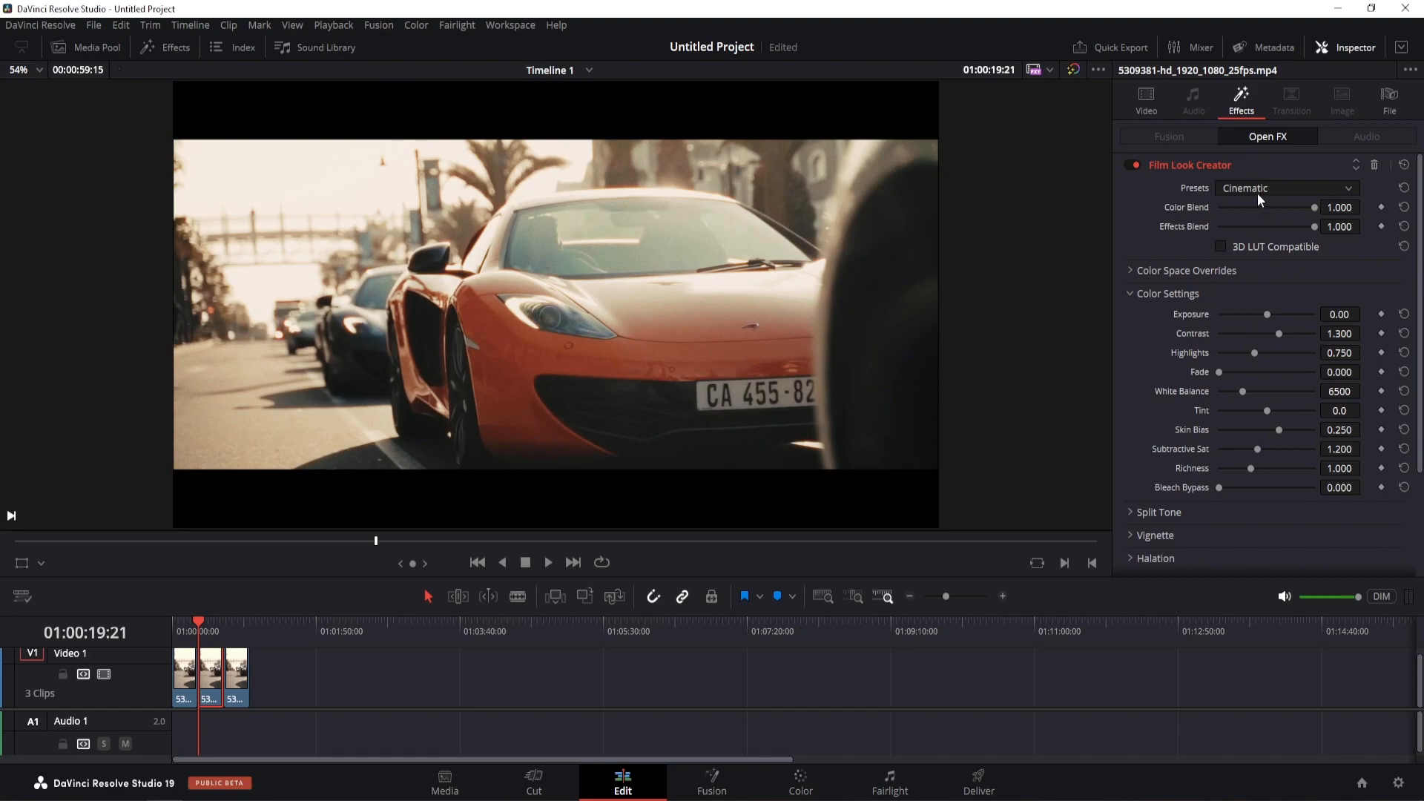
{"action": "left_click", "coordinate": [1258, 192]}
{"action": "left_click", "coordinate": [1253, 260]}
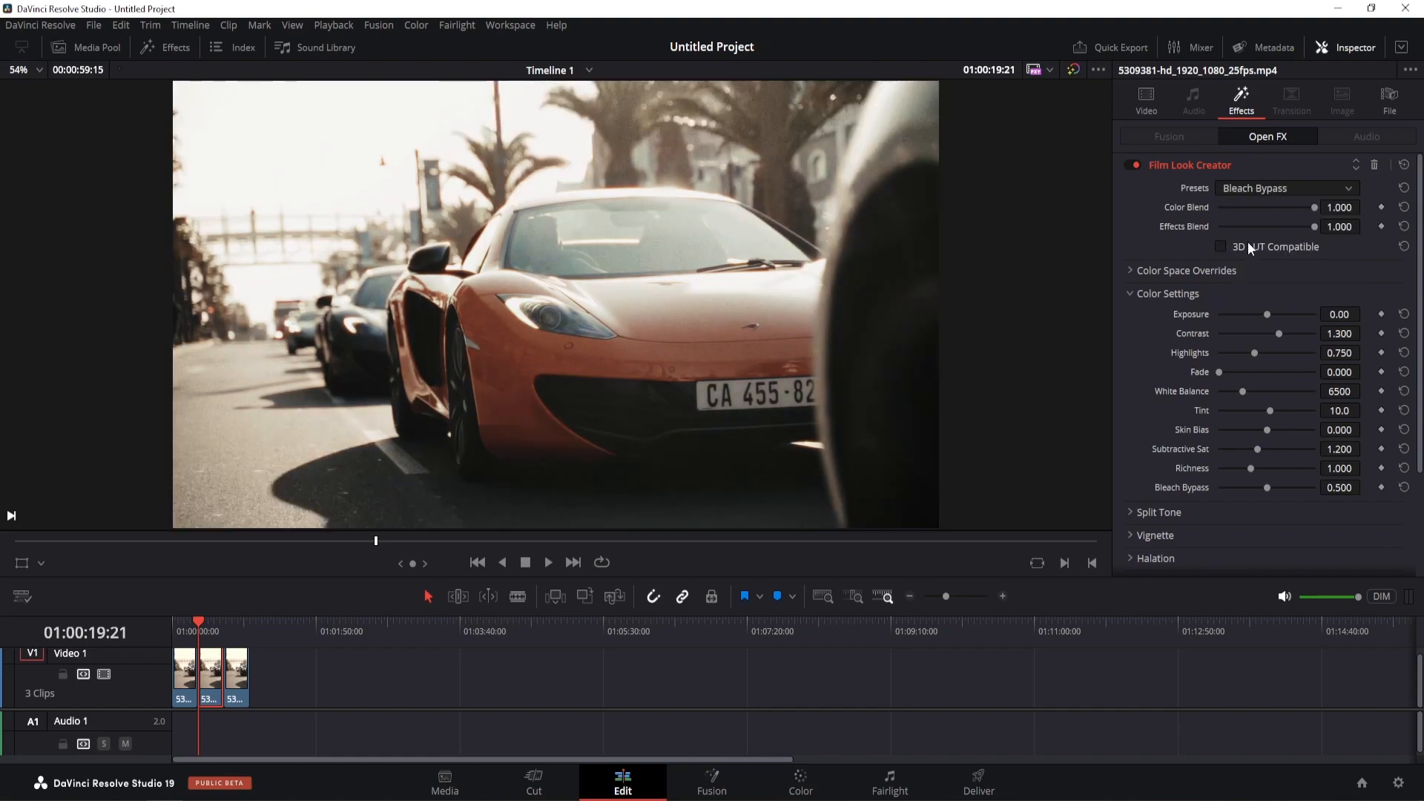
Try the Nostalgic, Default No Effects and Custom presets of Film Look Creator on the second clip.
{"action": "left_click", "coordinate": [1247, 188]}
{"action": "left_click", "coordinate": [1246, 275]}
{"action": "left_click", "coordinate": [1243, 185]}
{"action": "left_click", "coordinate": [1249, 292]}
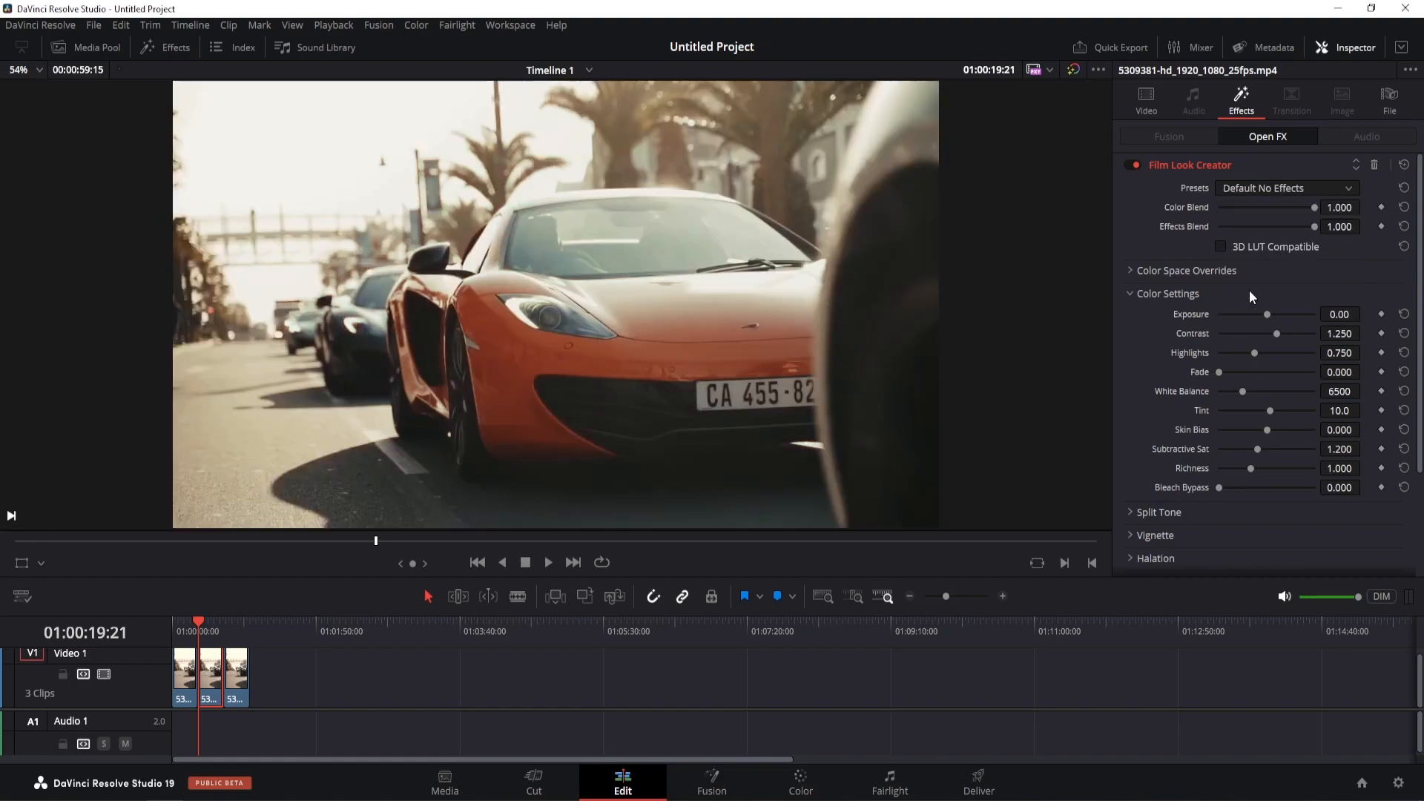
{"action": "left_click", "coordinate": [1253, 189]}
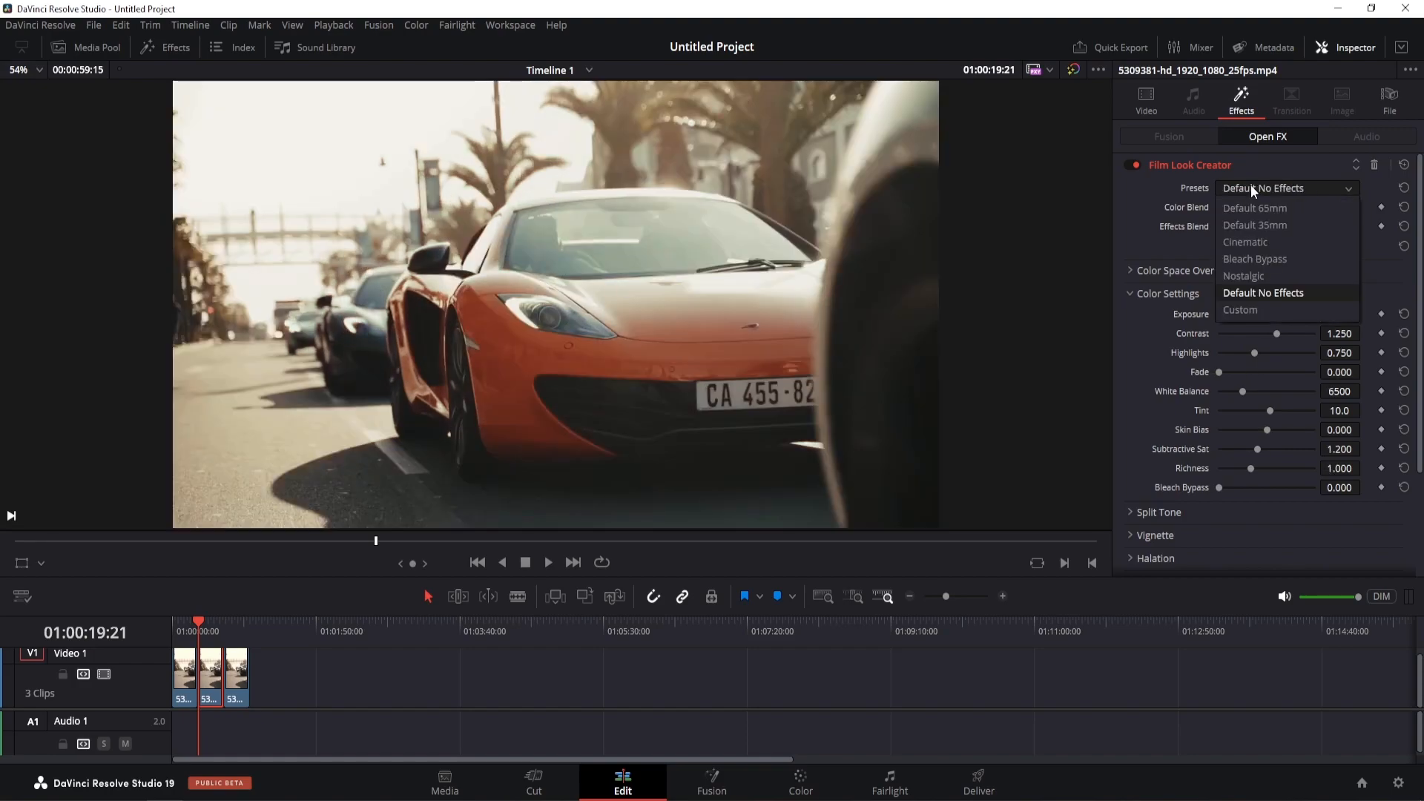
{"action": "left_click", "coordinate": [1240, 311]}
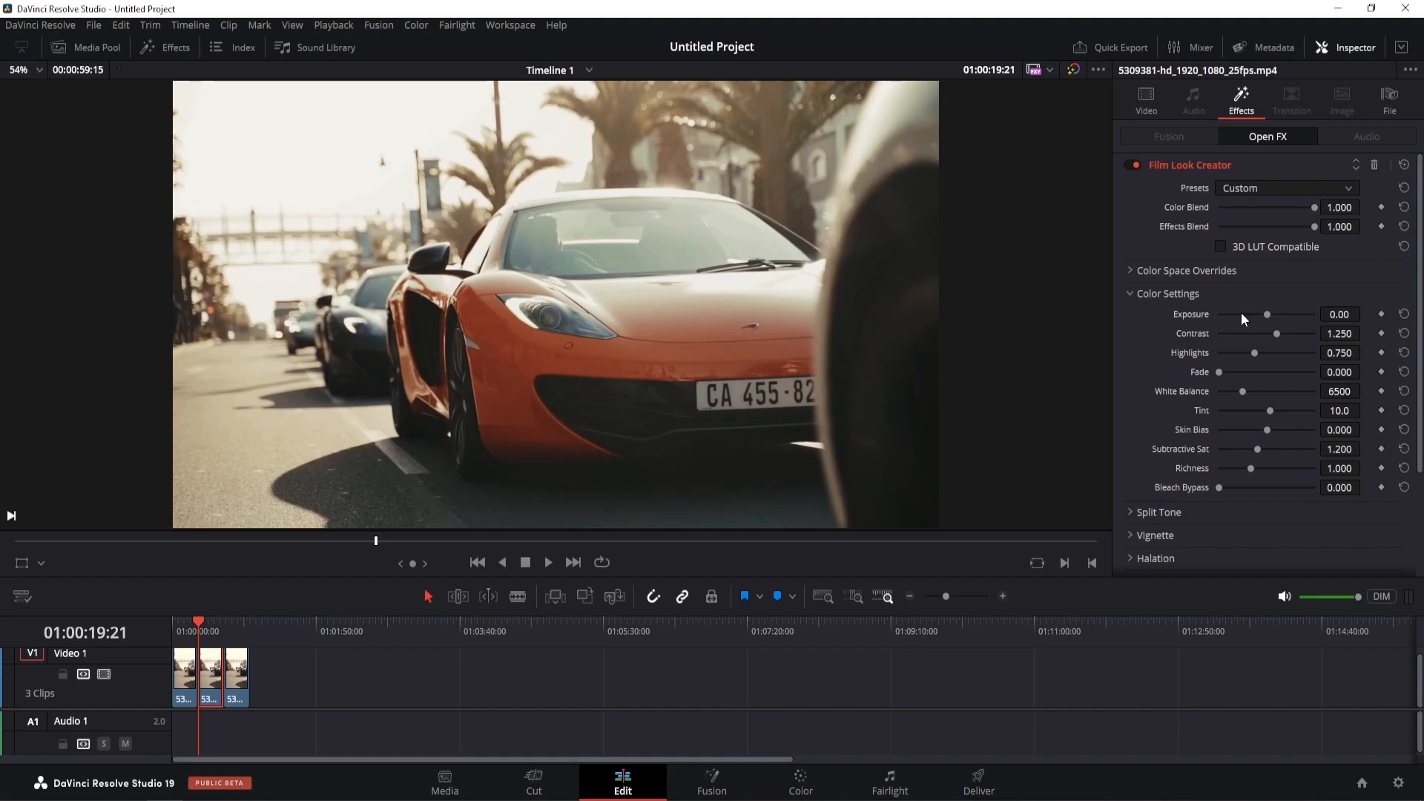
Expand Film Look Creator's Color Space Overrides and look through the available Input Color Space and Input Gamma options.
{"action": "left_click", "coordinate": [1132, 270]}
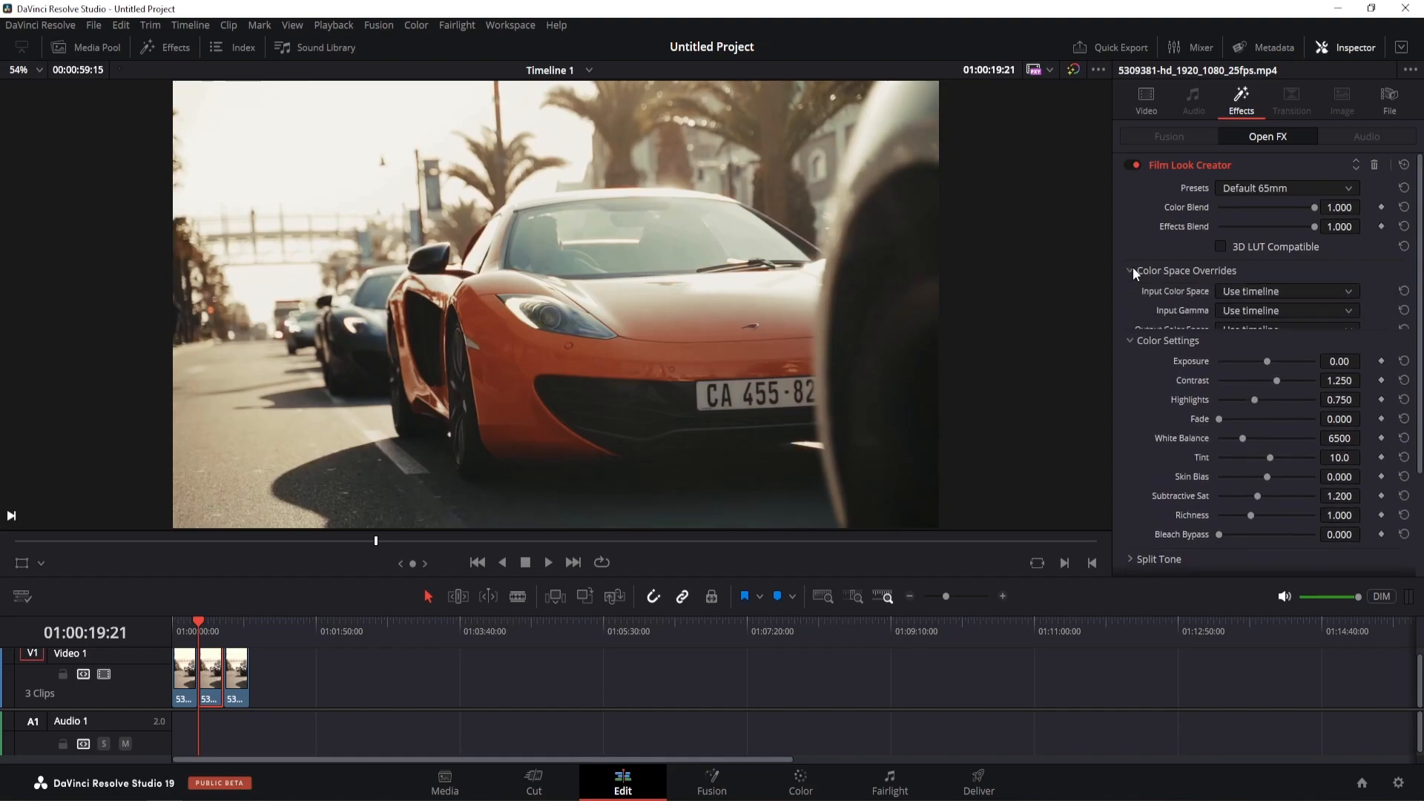
{"action": "left_click", "coordinate": [1249, 291]}
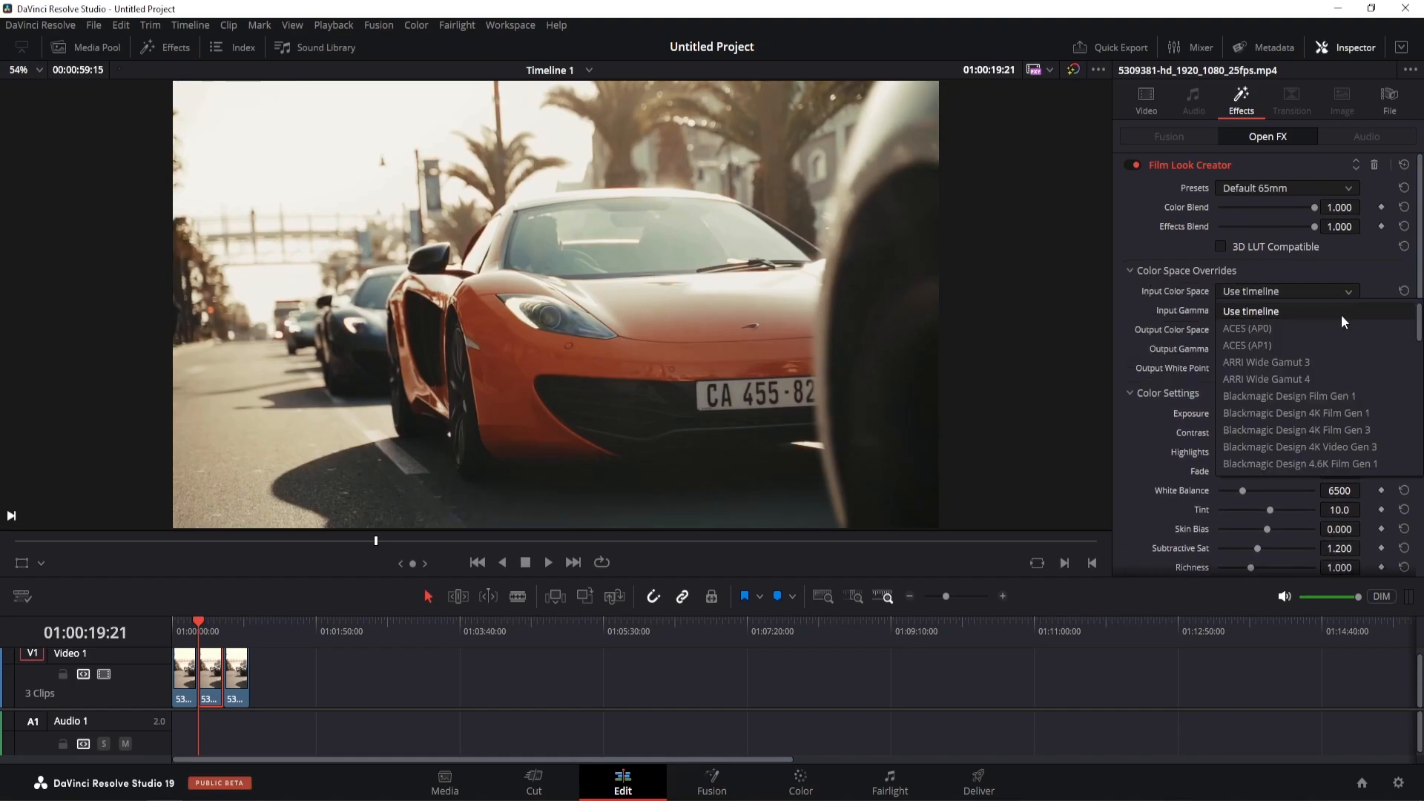
{"action": "scroll", "coordinate": [1419, 326], "scroll_direction": "down", "scroll_amount": 6}
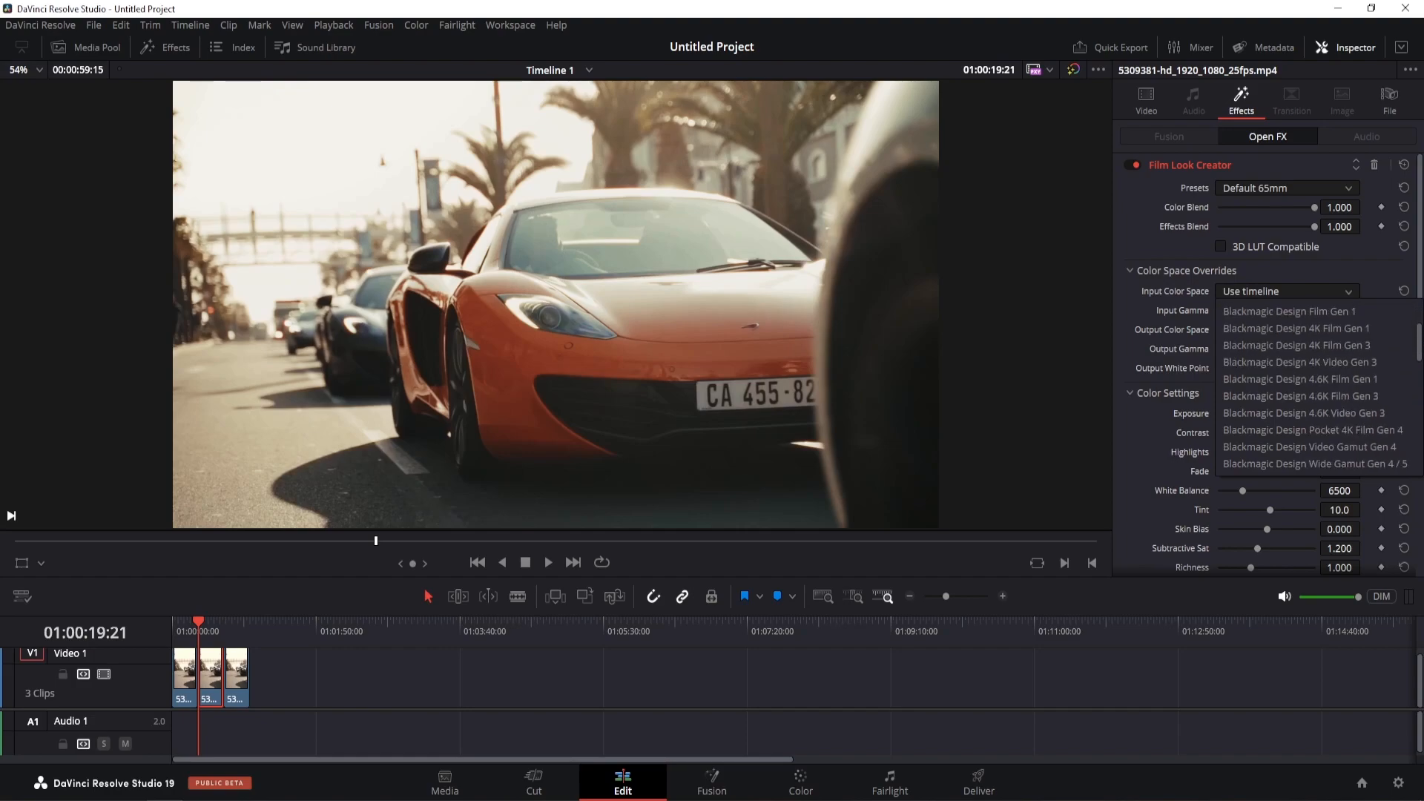
{"action": "scroll", "coordinate": [1317, 387], "scroll_direction": "down", "scroll_amount": 6}
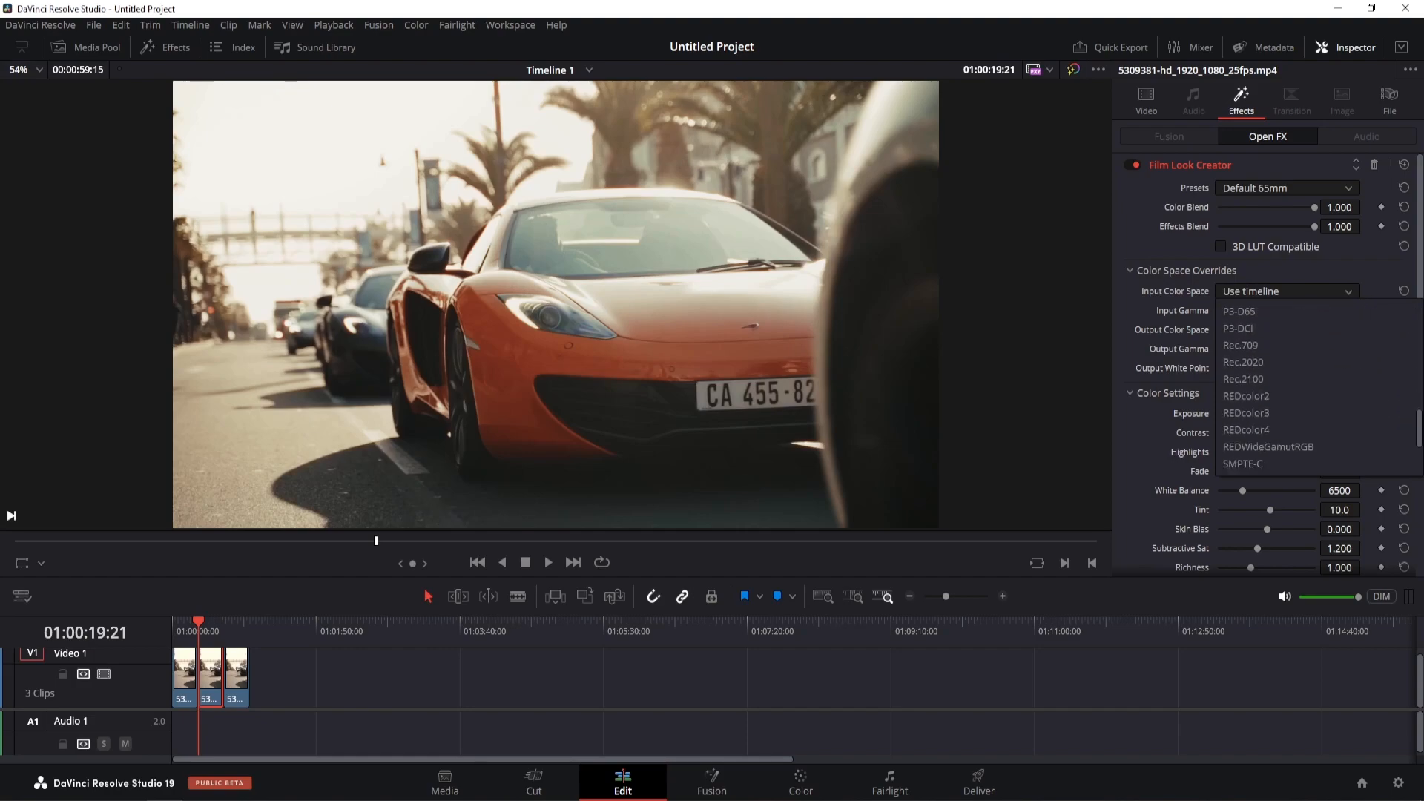
{"action": "scroll", "coordinate": [1316, 387], "scroll_direction": "up", "scroll_amount": 10}
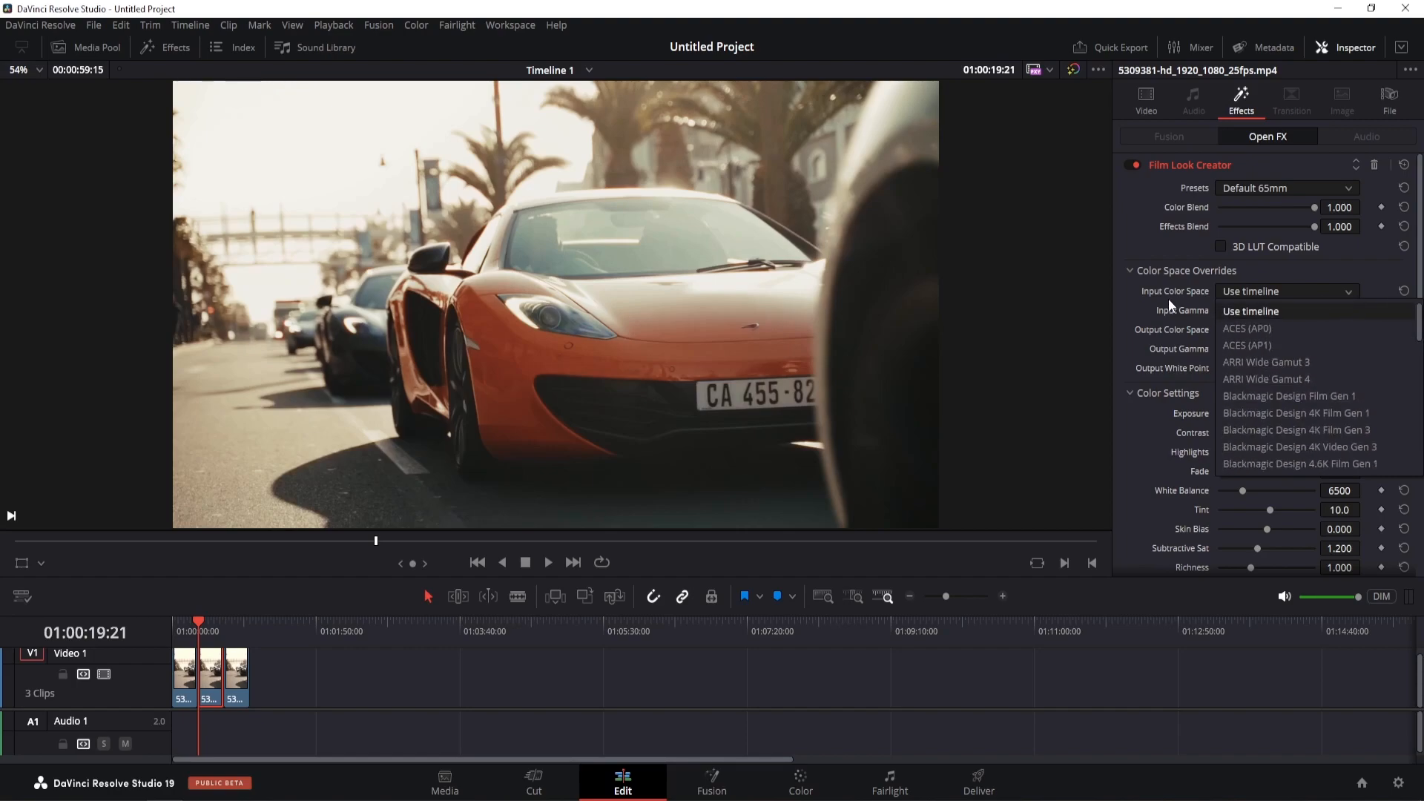
{"action": "left_click", "coordinate": [1234, 310]}
{"action": "left_click", "coordinate": [1240, 310]}
{"action": "scroll", "coordinate": [1355, 341], "scroll_direction": "down", "scroll_amount": 7}
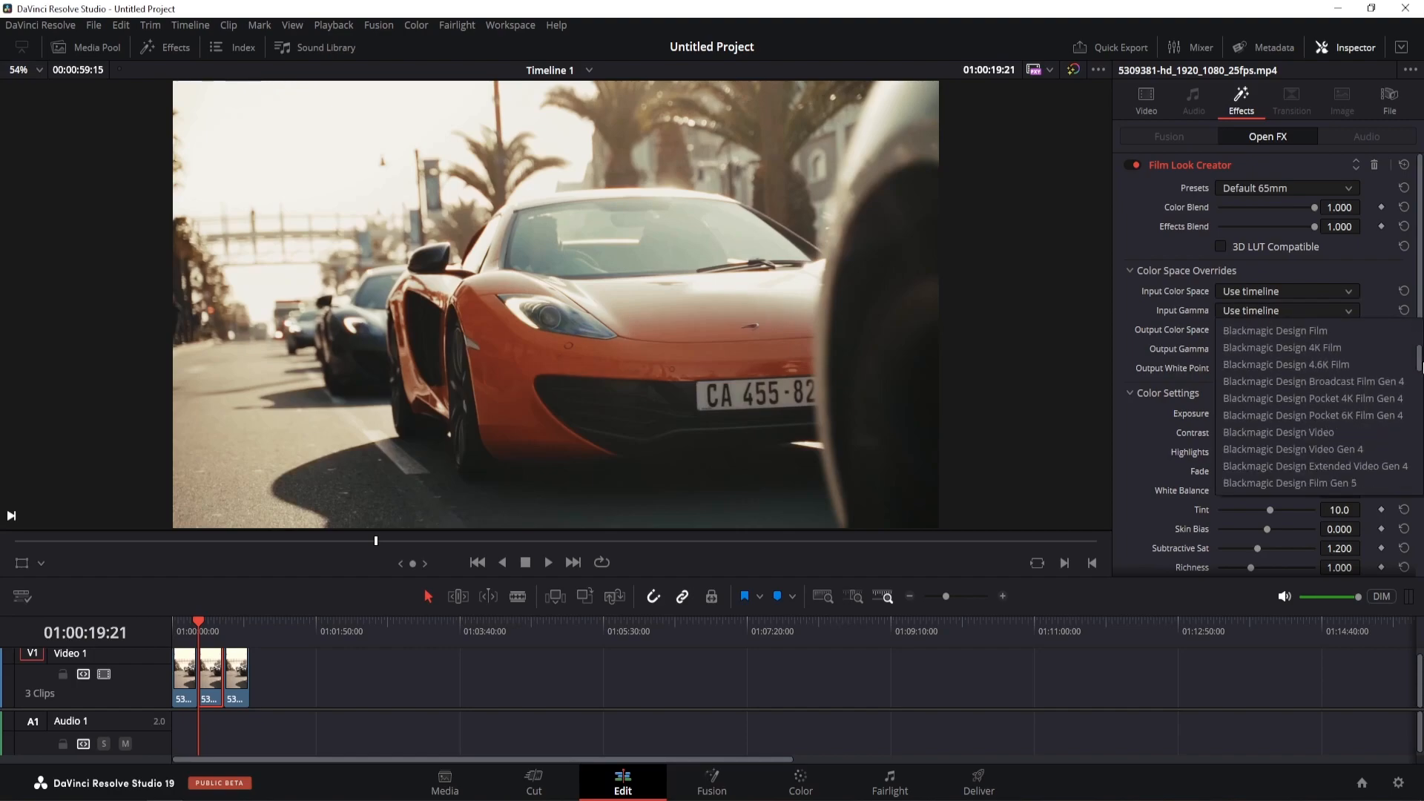
{"action": "scroll", "coordinate": [1316, 406], "scroll_direction": "up", "scroll_amount": 5}
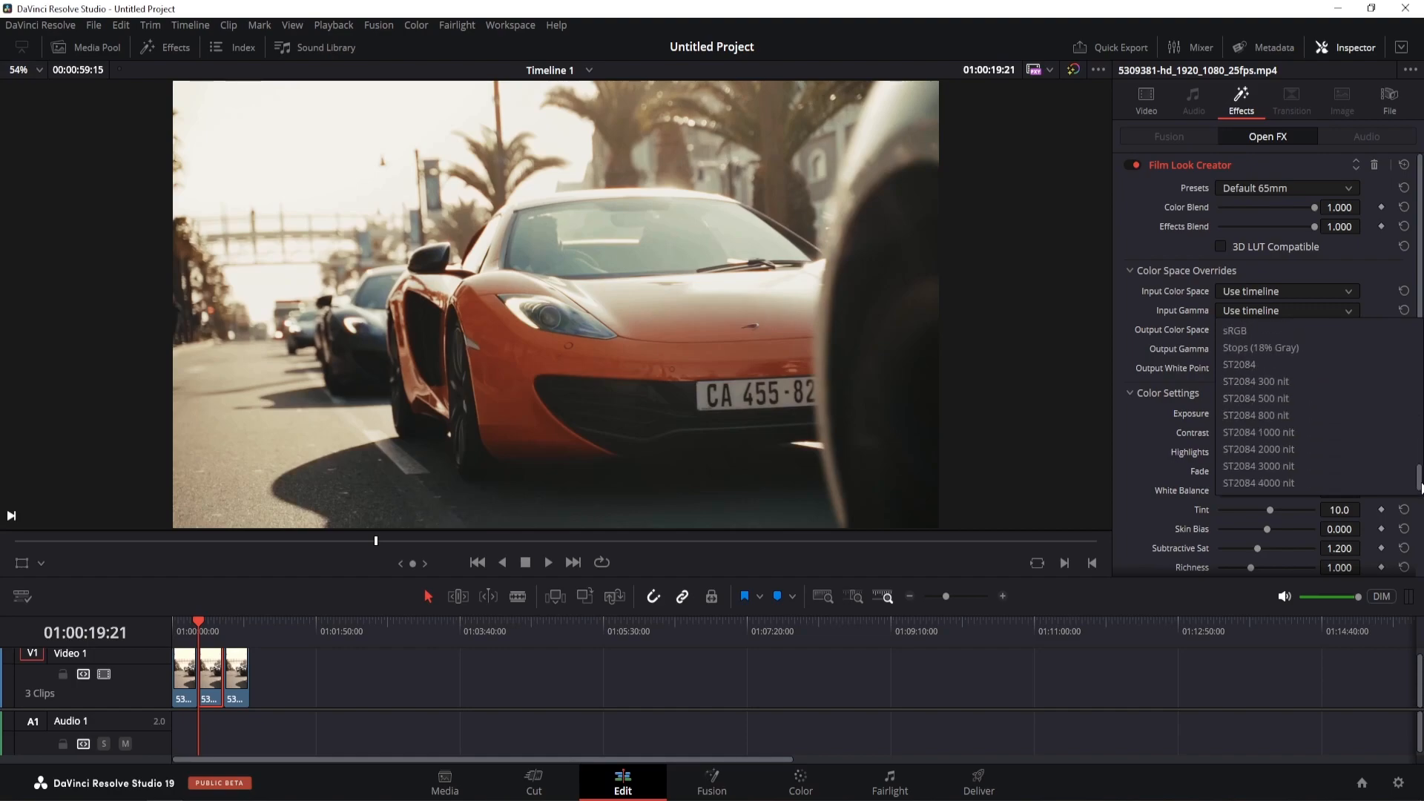
{"action": "left_click", "coordinate": [1204, 323]}
Look through the available Output Color Space and Output Gamma options of Film Look Creator.
{"action": "left_click", "coordinate": [1254, 333]}
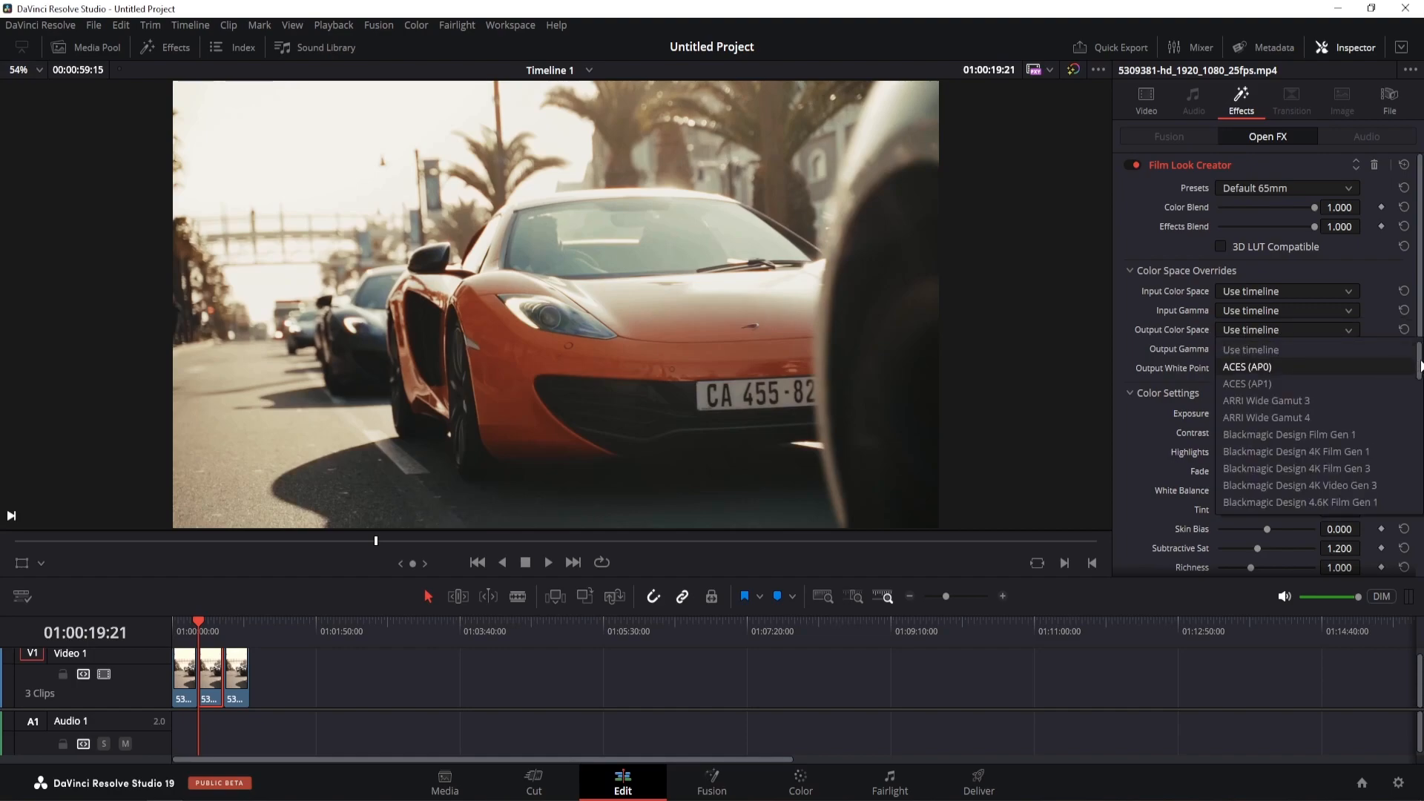
{"action": "scroll", "coordinate": [1261, 367], "scroll_direction": "down", "scroll_amount": 5}
{"action": "scroll", "coordinate": [1276, 426], "scroll_direction": "down", "scroll_amount": 6}
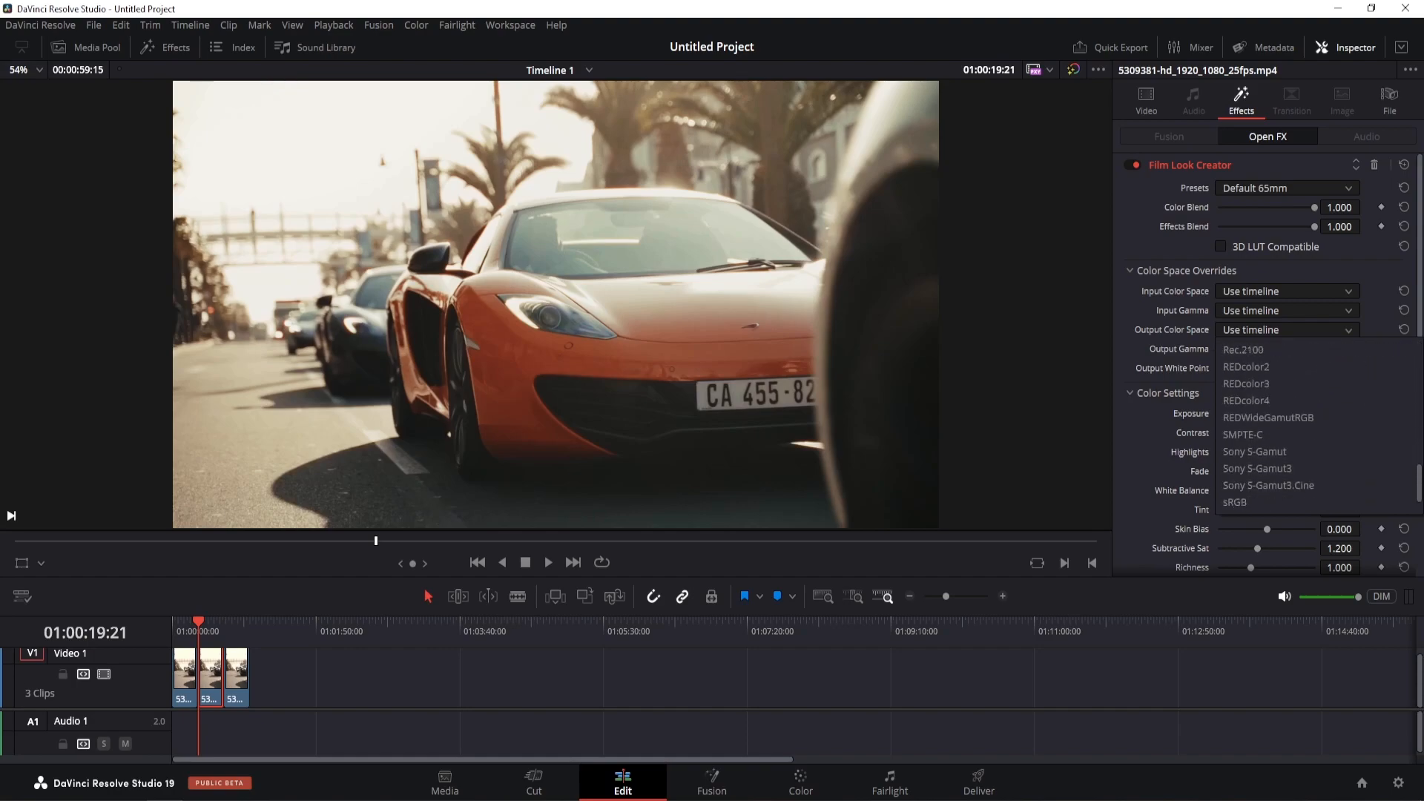
{"action": "scroll", "coordinate": [1276, 426], "scroll_direction": "up", "scroll_amount": 11}
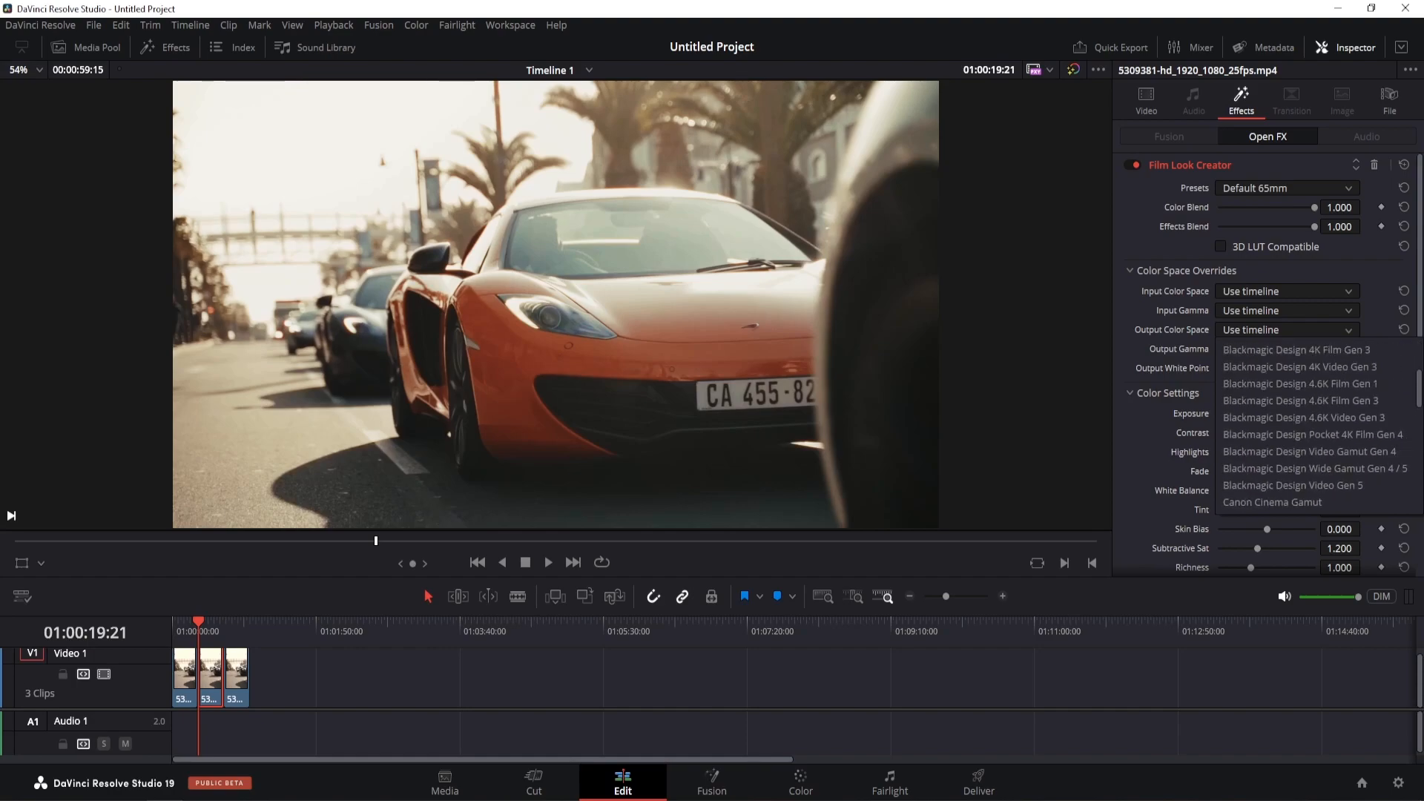
{"action": "left_click", "coordinate": [1256, 353]}
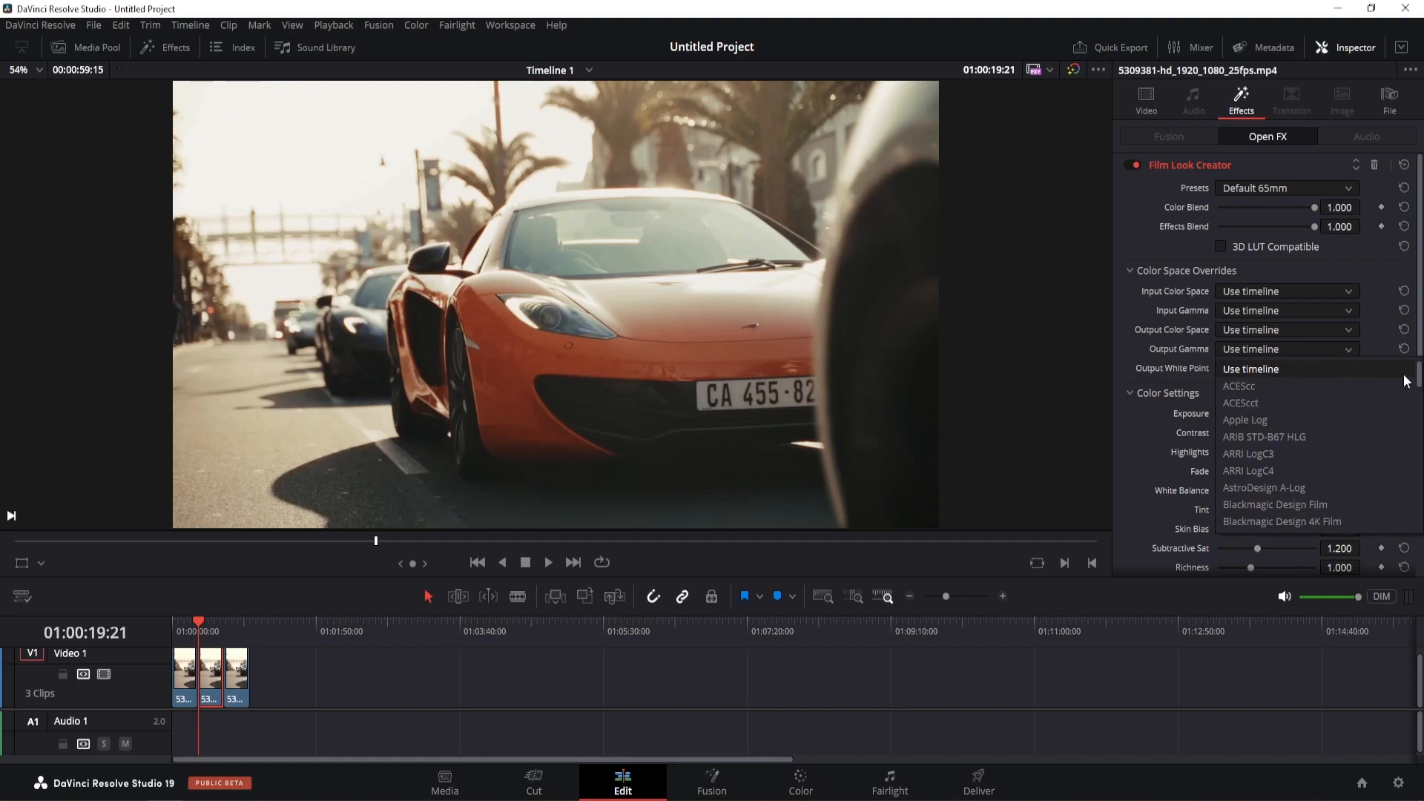
{"action": "scroll", "coordinate": [1406, 381], "scroll_direction": "down", "scroll_amount": 10}
{"action": "scroll", "coordinate": [1317, 445], "scroll_direction": "up", "scroll_amount": 8}
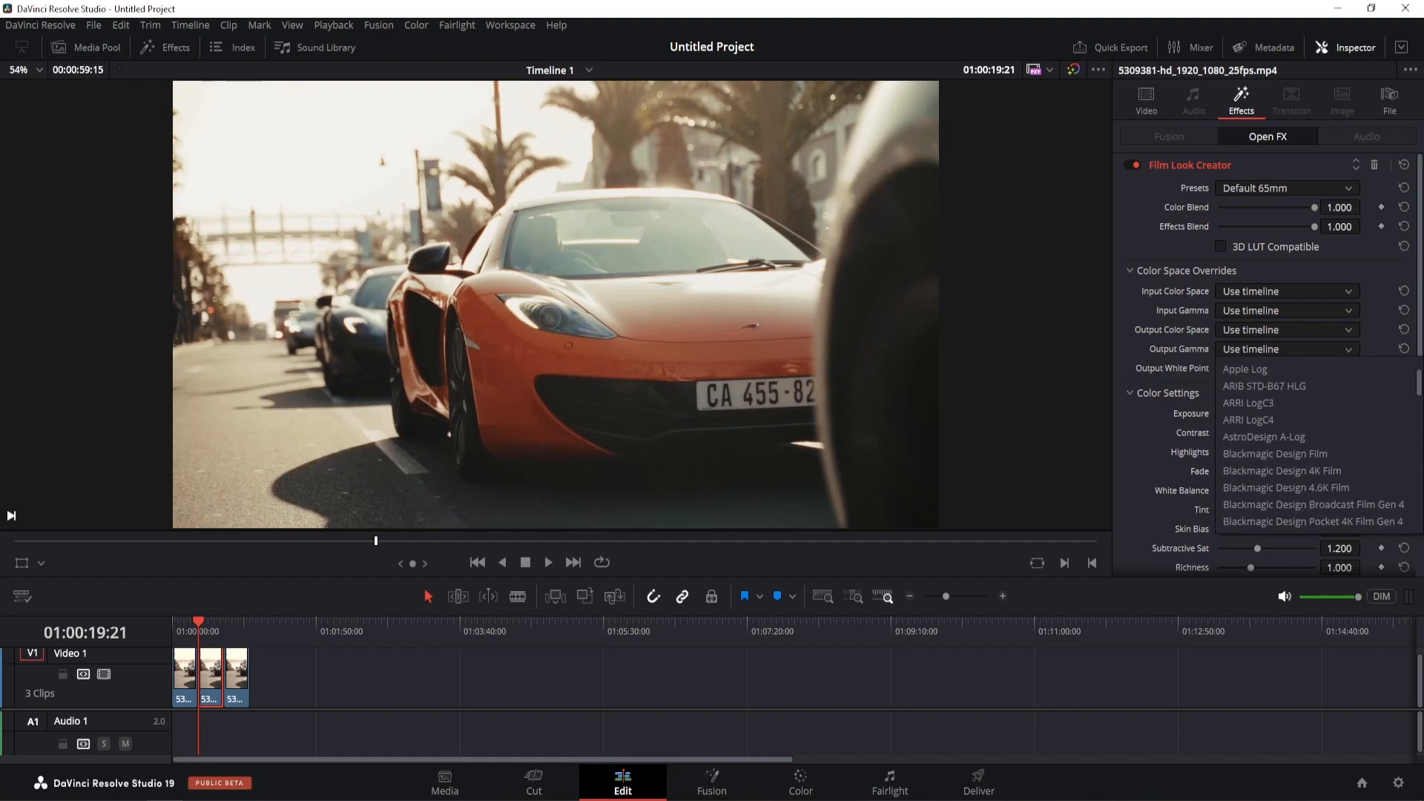
Look through the Output White Point options and collapse Color Space Overrides.
{"action": "left_click", "coordinate": [1190, 367]}
{"action": "left_click", "coordinate": [1236, 368]}
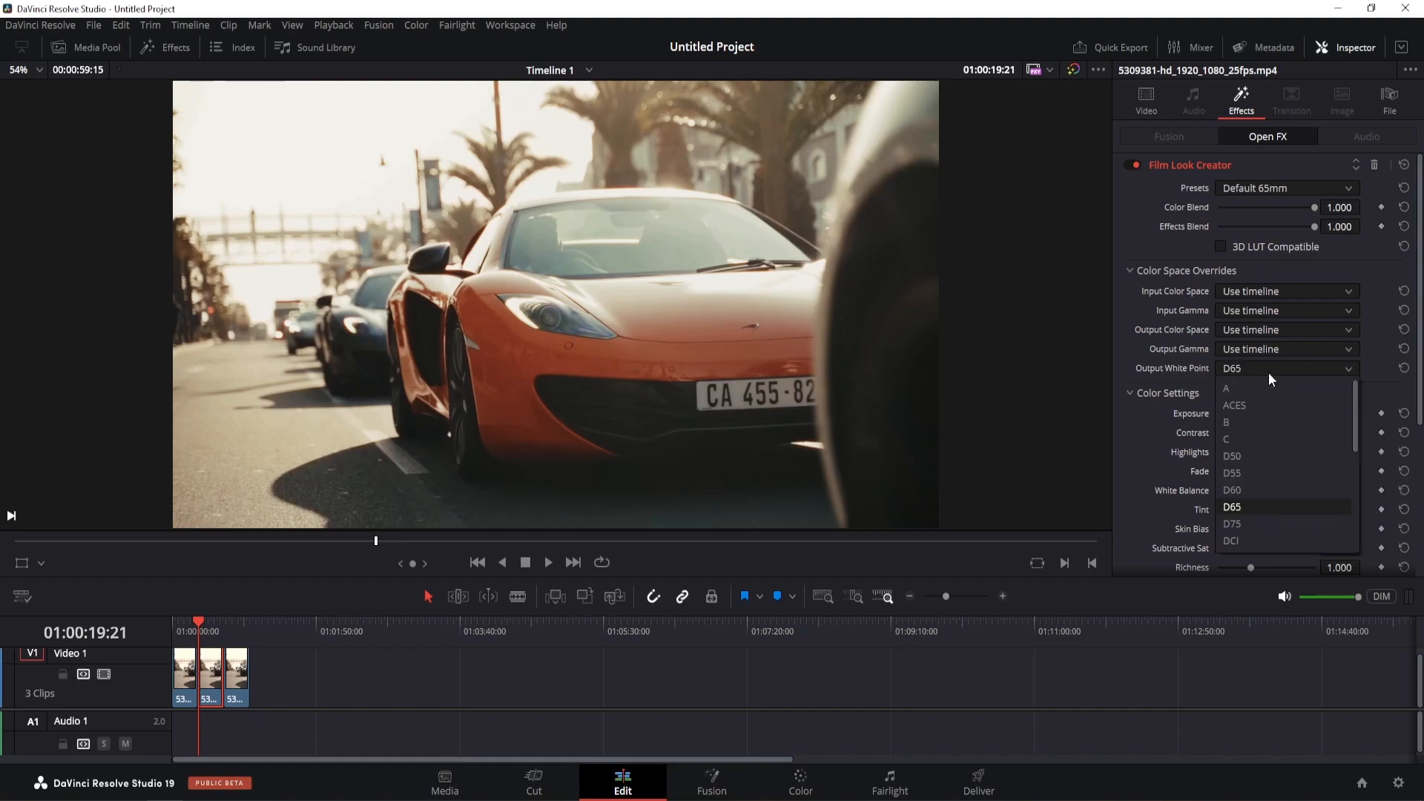
{"action": "mouse_move", "coordinate": [1352, 390]}
{"action": "left_mouse_down"}
{"action": "mouse_move", "coordinate": [1369, 501]}
{"action": "mouse_move", "coordinate": [1373, 385]}
{"action": "left_mouse_up"}
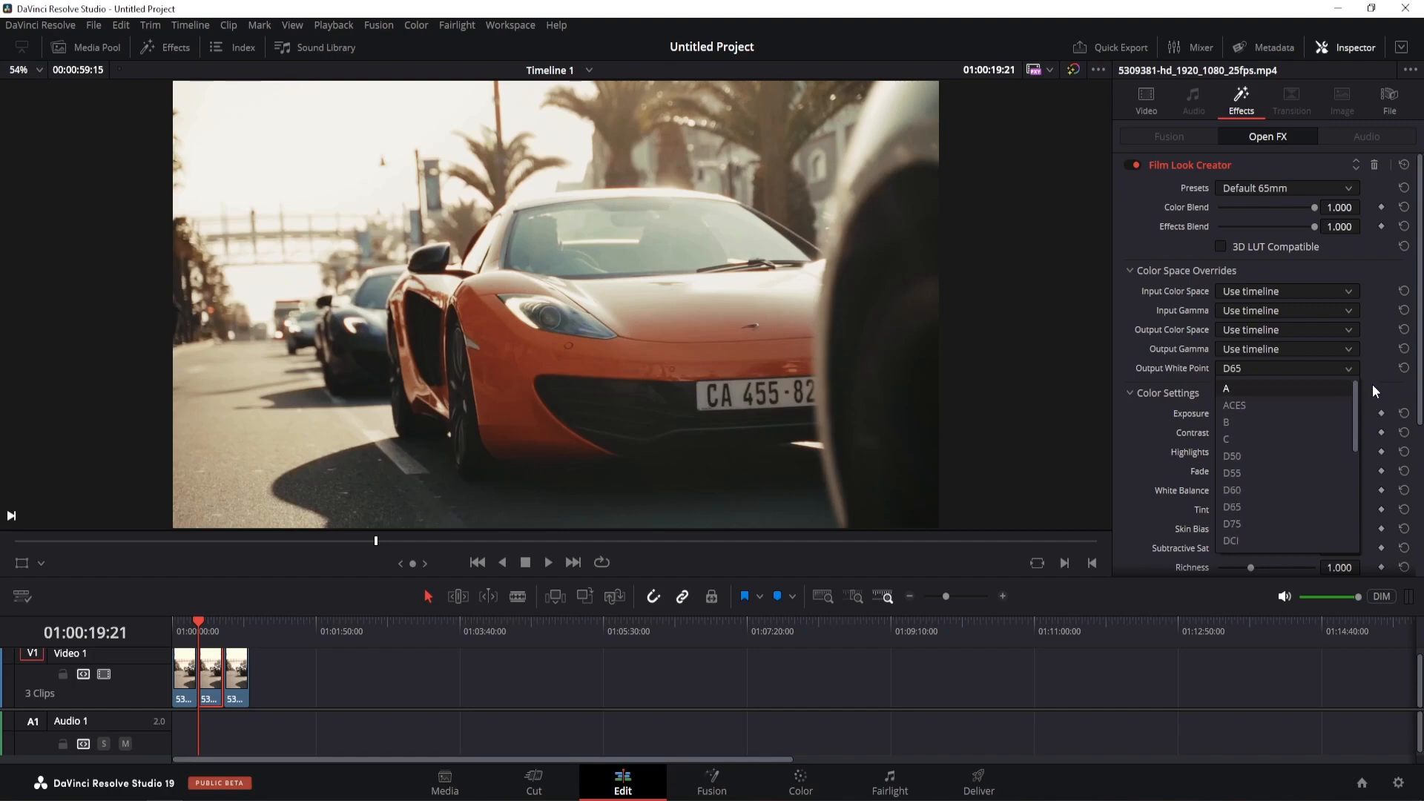
{"action": "left_click", "coordinate": [1157, 348]}
{"action": "left_click", "coordinate": [1129, 273]}
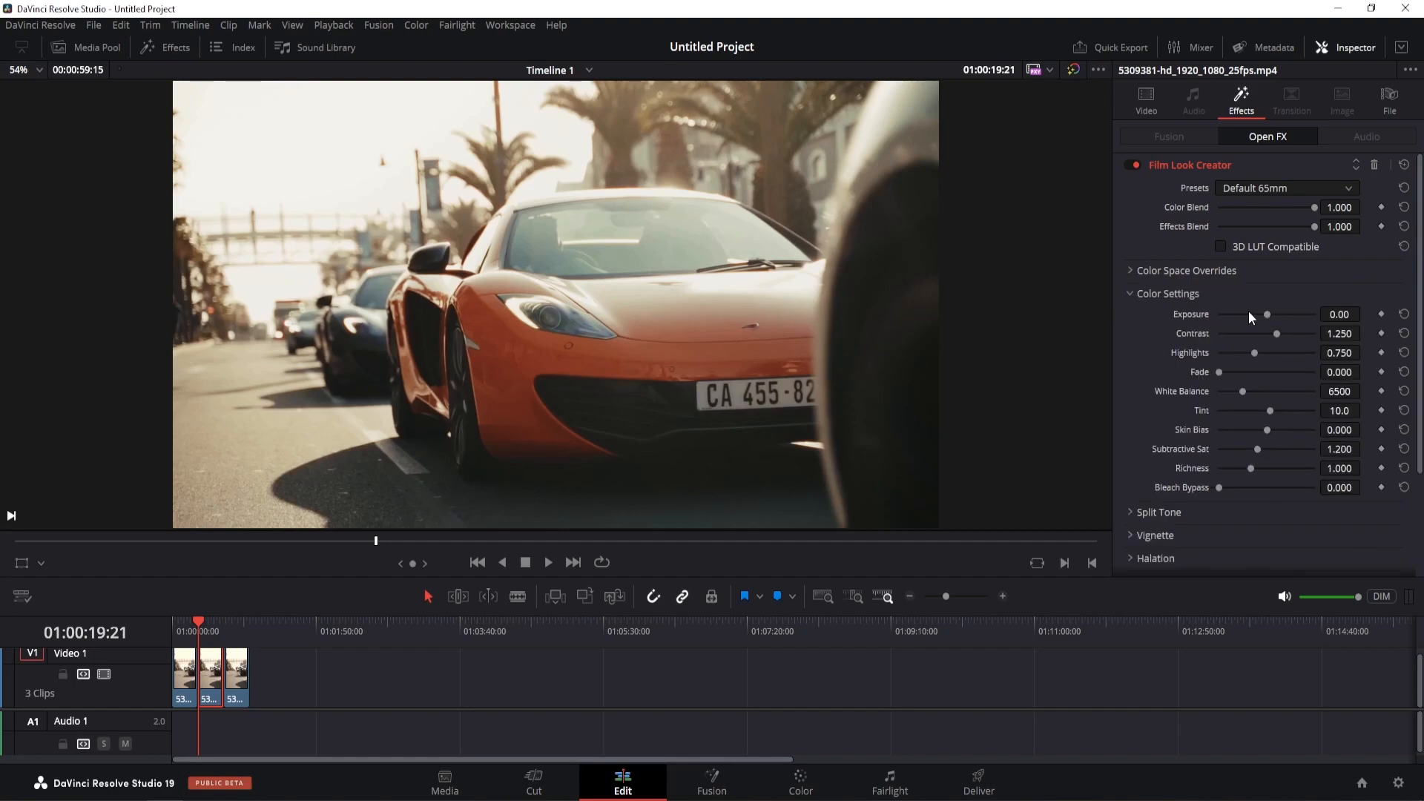
Set Exposure to -0.58, Contrast 1.160, Highlights 0.823, Fade 0.268, White Balance 4790, Tint -38.4, Skin Bias 0.690, Subtractive Sat 0.837, Richness 1.837 and Bleach Bypass 0.233.
{"action": "left_click_drag", "start_coordinate": [1267, 314], "coordinate": [1343, 438]}
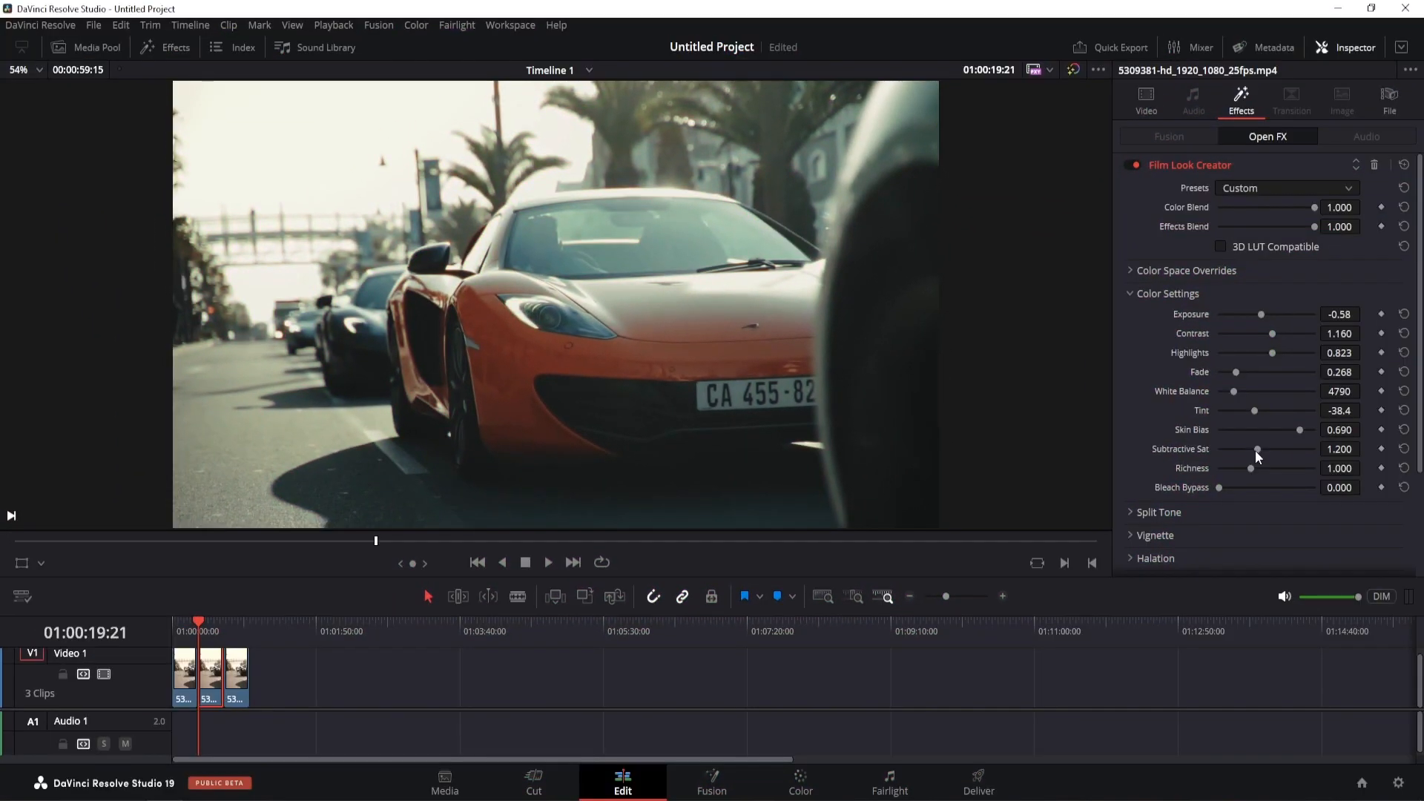
{"action": "mouse_move", "coordinate": [1257, 450]}
{"action": "left_mouse_down"}
{"action": "mouse_move", "coordinate": [1208, 449]}
{"action": "mouse_move", "coordinate": [1344, 447]}
{"action": "mouse_move", "coordinate": [1243, 452]}
{"action": "left_mouse_up"}
{"action": "left_click_drag", "start_coordinate": [1250, 469], "coordinate": [1312, 466]}
{"action": "mouse_move", "coordinate": [1300, 469]}
{"action": "left_mouse_down"}
{"action": "mouse_move", "coordinate": [1263, 469]}
{"action": "mouse_move", "coordinate": [1277, 469]}
{"action": "left_mouse_up"}
{"action": "left_click", "coordinate": [1276, 488]}
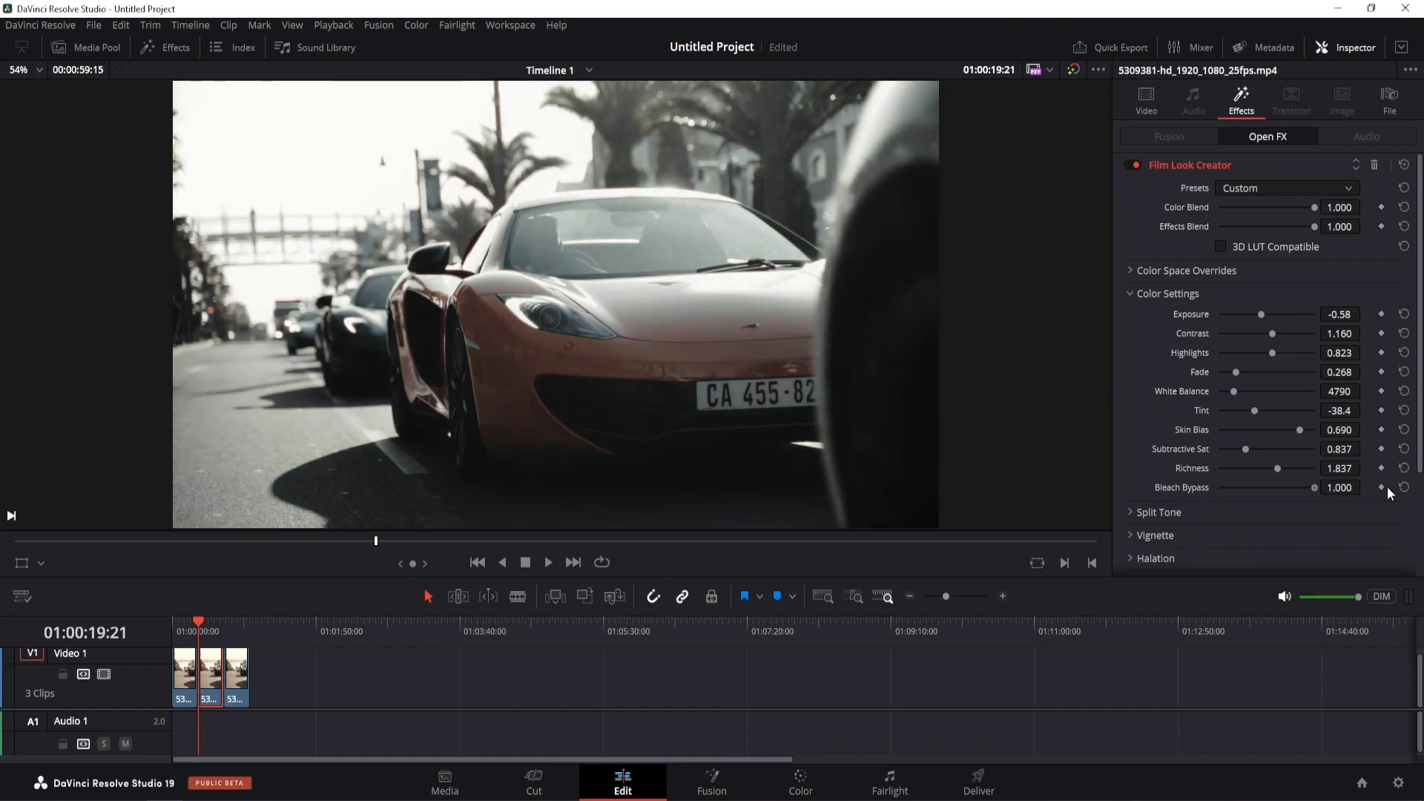
{"action": "left_click", "coordinate": [1241, 488]}
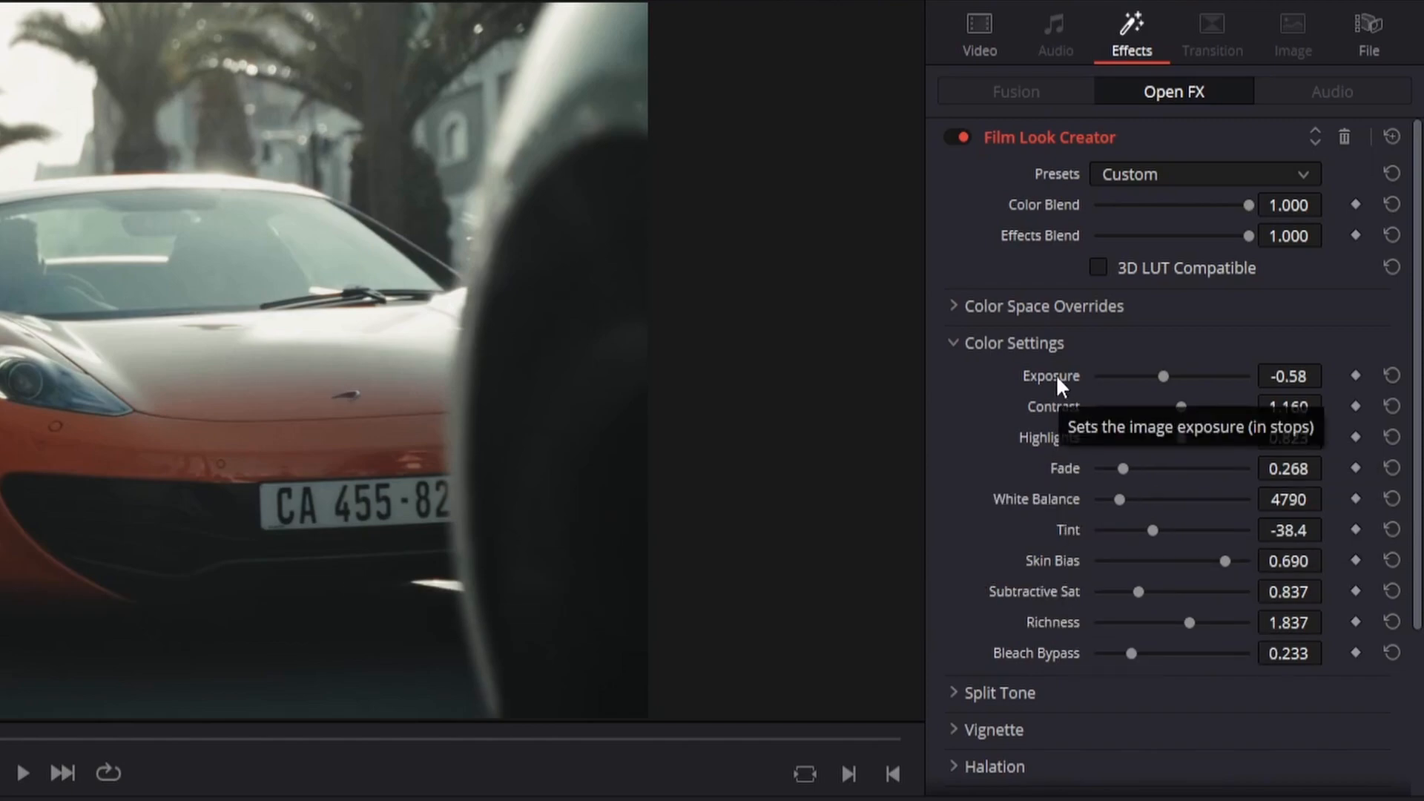
{"action": "left_click", "coordinate": [954, 345]}
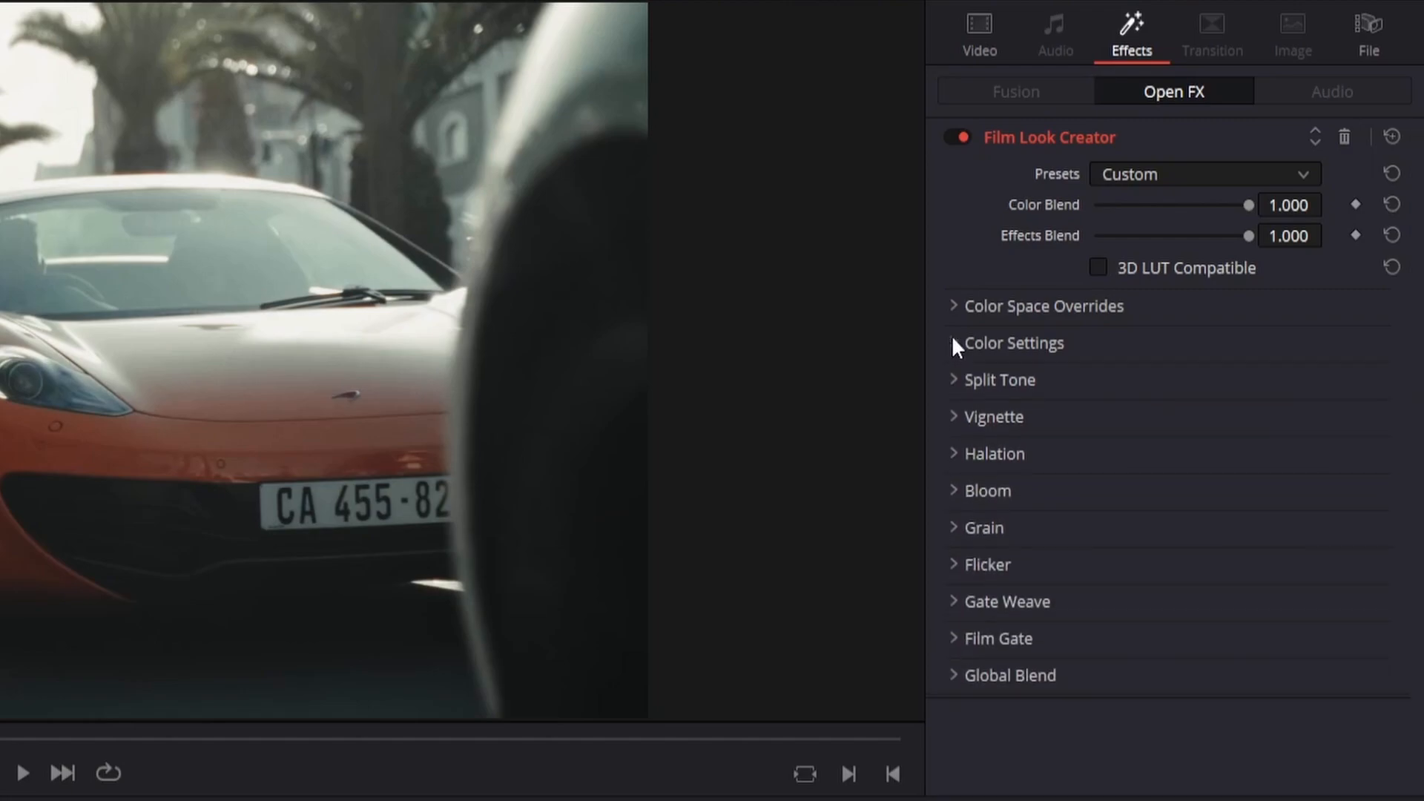
Enable Split Tone in Film Look Creator and adjust its sliders to tint the second clip reddish.
{"action": "left_click", "coordinate": [951, 380]}
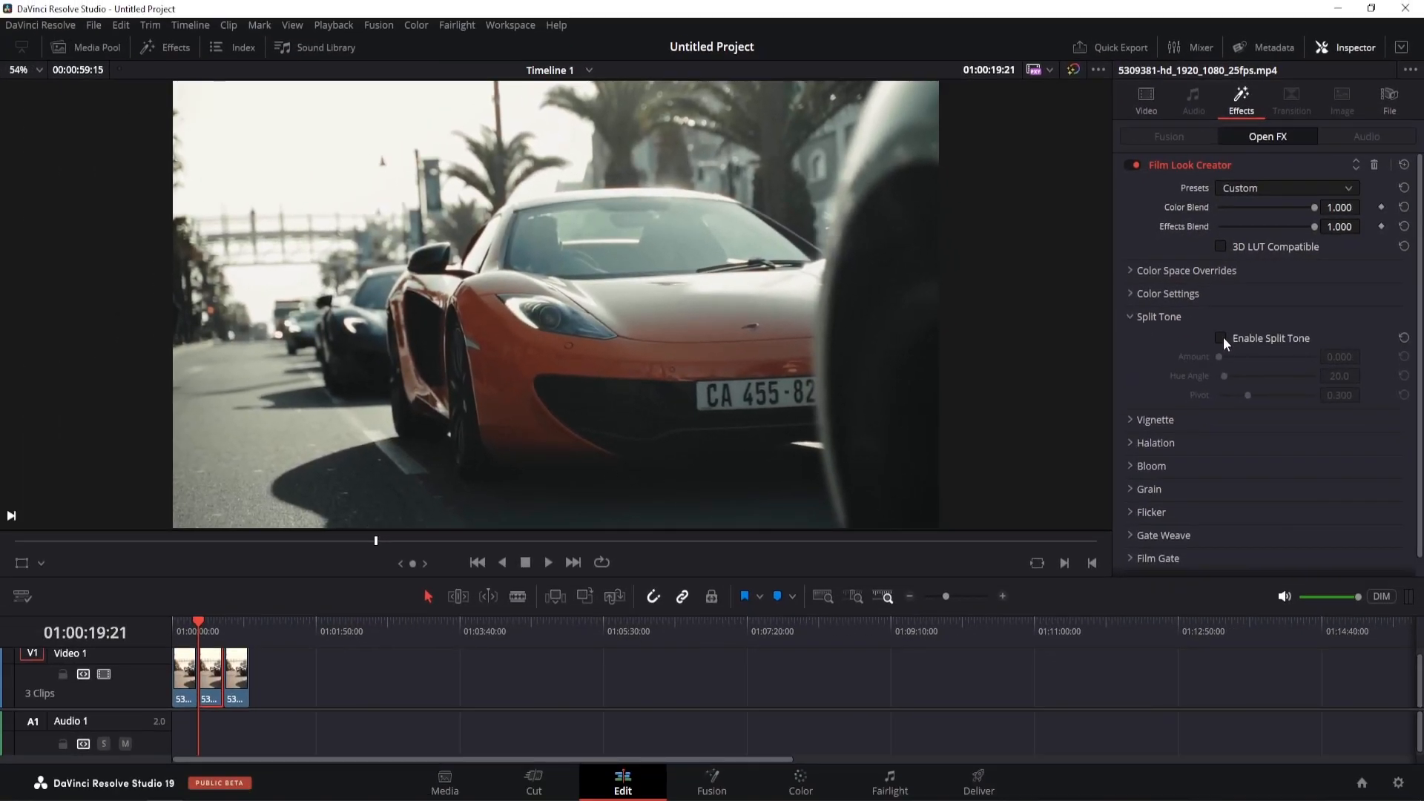
{"action": "left_click", "coordinate": [1221, 338]}
{"action": "left_click_drag", "start_coordinate": [1221, 356], "coordinate": [1258, 393]}
{"action": "left_click", "coordinate": [1131, 317]}
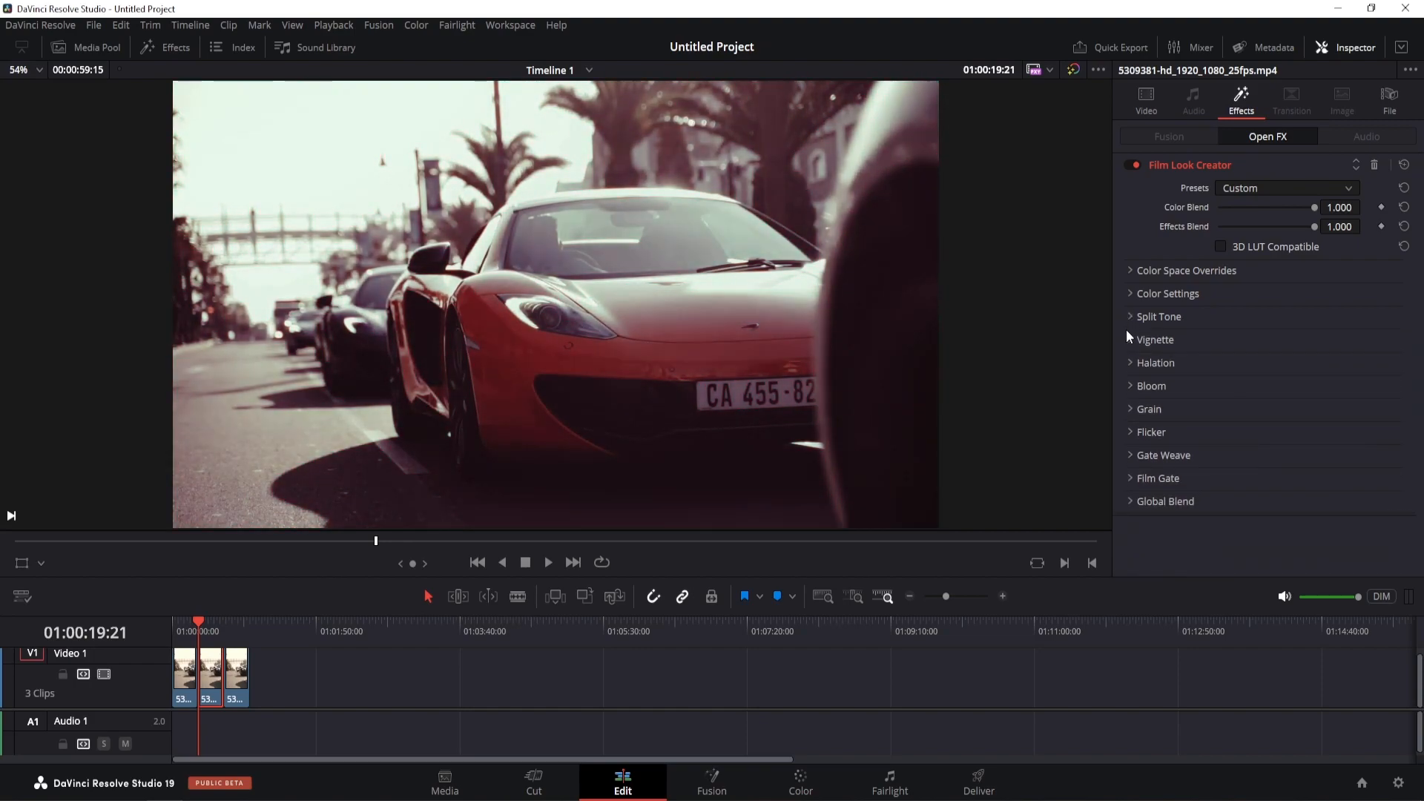
Adjust the Amount and Size of the Film Look Creator vignette.
{"action": "left_click", "coordinate": [1131, 342]}
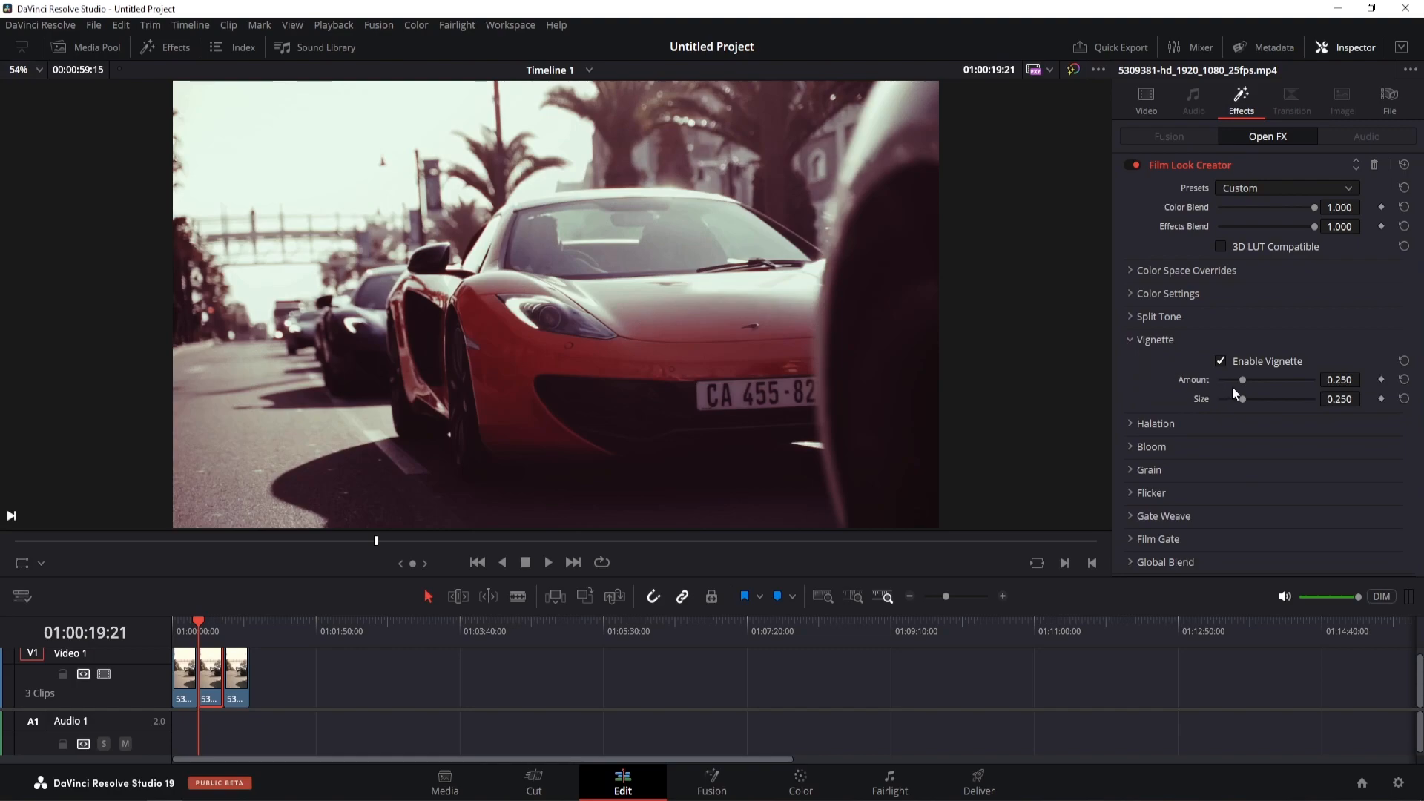
{"action": "mouse_move", "coordinate": [1244, 377]}
{"action": "left_mouse_down"}
{"action": "mouse_move", "coordinate": [1328, 377]}
{"action": "mouse_move", "coordinate": [1234, 376]}
{"action": "mouse_move", "coordinate": [1297, 380]}
{"action": "mouse_move", "coordinate": [1306, 396]}
{"action": "mouse_move", "coordinate": [1243, 396]}
{"action": "mouse_move", "coordinate": [1319, 395]}
{"action": "mouse_move", "coordinate": [1264, 395]}
{"action": "left_mouse_up"}
{"action": "left_click", "coordinate": [1129, 340]}
Raise the Halation Amount and adjust the Bloom settings of Film Look Creator.
{"action": "left_click", "coordinate": [1125, 359]}
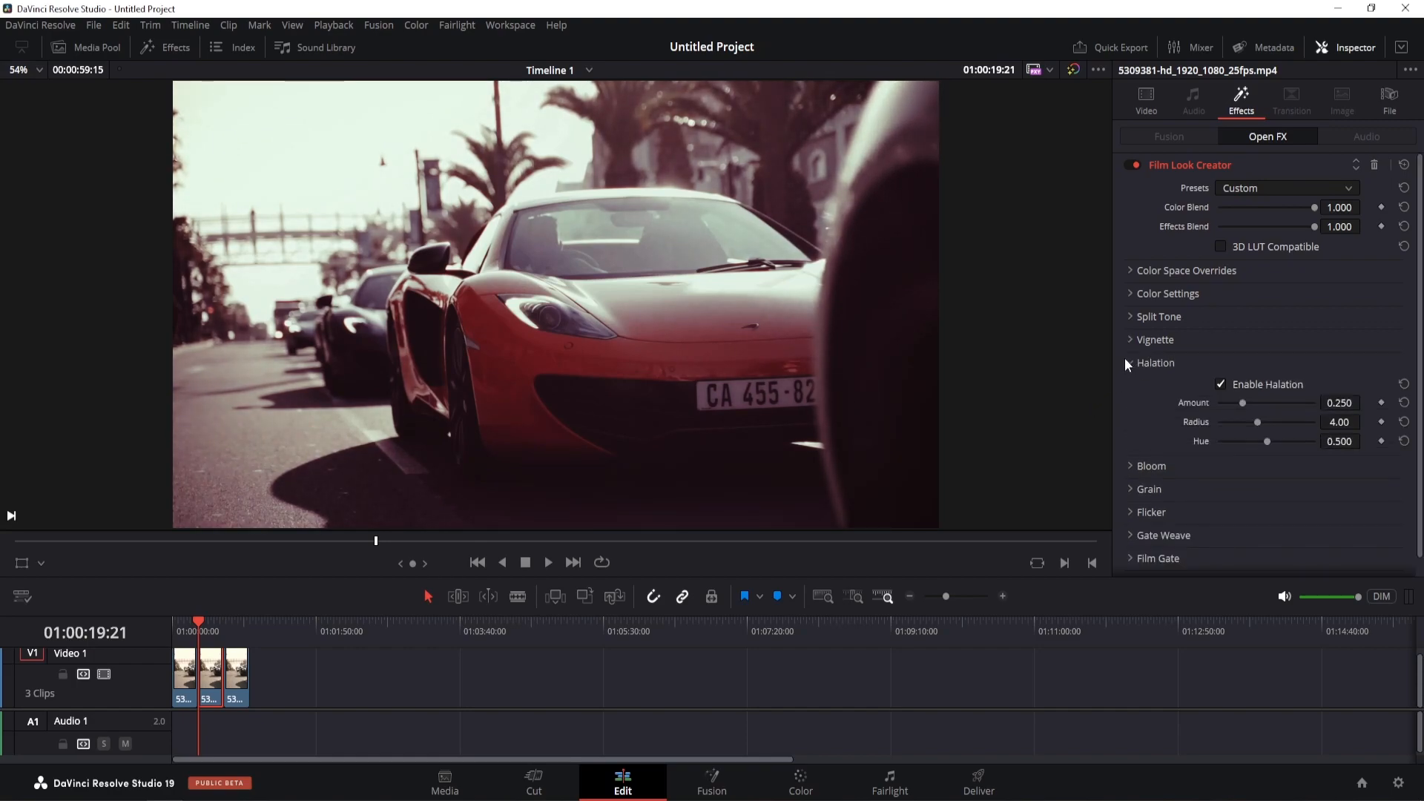
{"action": "left_click_drag", "start_coordinate": [1244, 402], "coordinate": [1297, 408]}
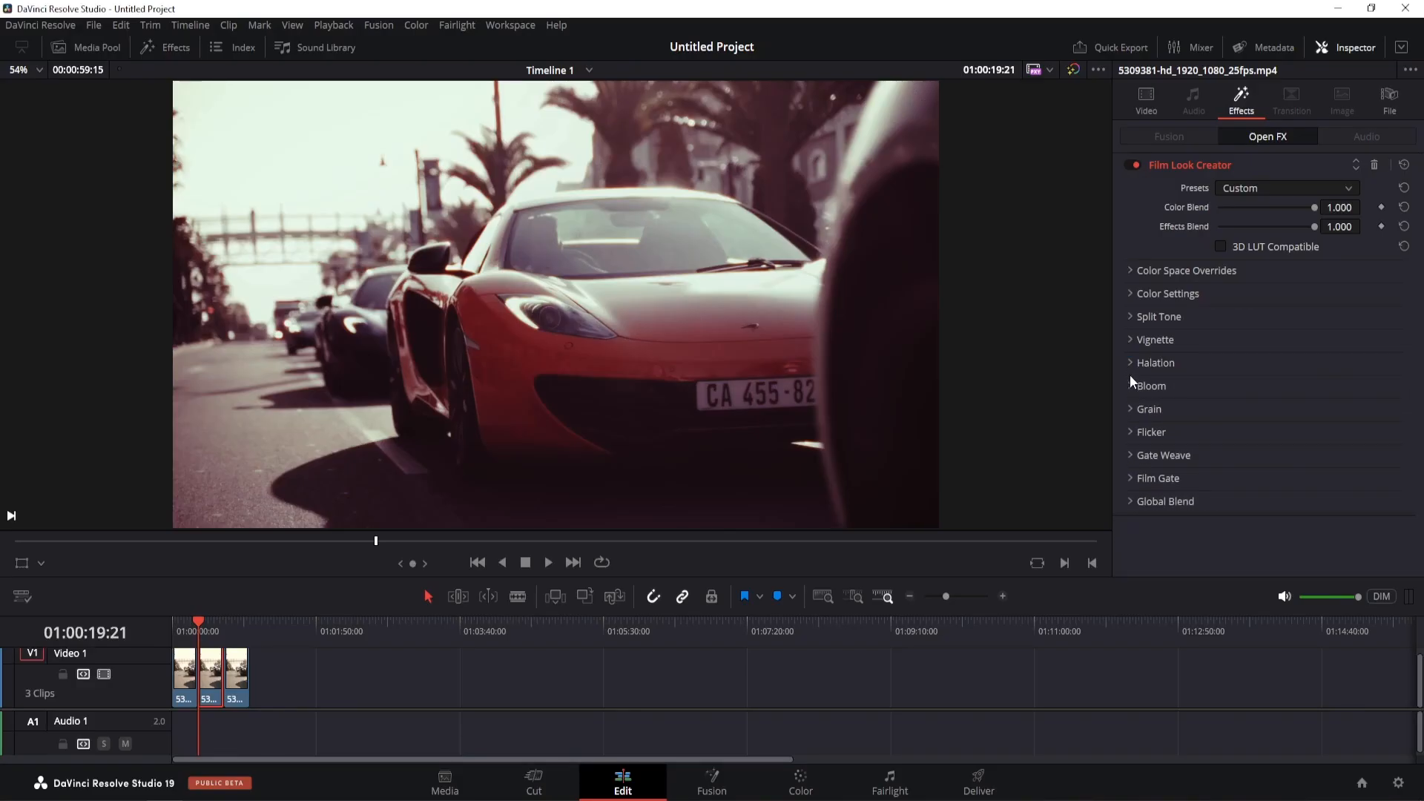
{"action": "left_click", "coordinate": [1129, 385]}
{"action": "mouse_move", "coordinate": [1243, 424]}
{"action": "left_mouse_down"}
{"action": "mouse_move", "coordinate": [1305, 426]}
{"action": "mouse_move", "coordinate": [1222, 433]}
{"action": "mouse_move", "coordinate": [1281, 435]}
{"action": "mouse_move", "coordinate": [1235, 447]}
{"action": "mouse_move", "coordinate": [1311, 447]}
{"action": "mouse_move", "coordinate": [1241, 447]}
{"action": "left_mouse_up"}
{"action": "left_click", "coordinate": [1132, 387]}
Try the 35mm, 16mm and 8mm Grain presets and return to the 65mm preset.
{"action": "left_click", "coordinate": [1132, 408]}
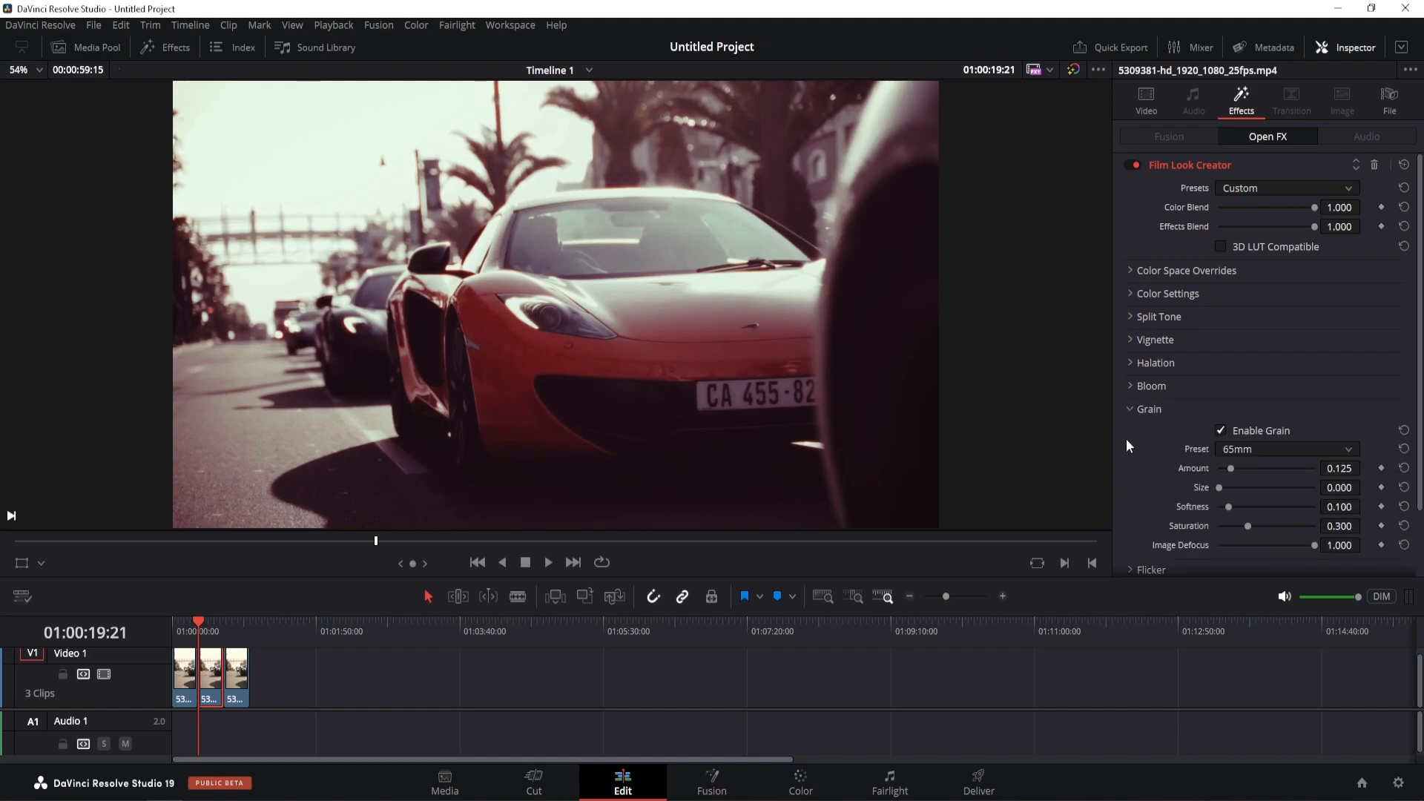
{"action": "scroll", "coordinate": [1128, 437], "scroll_direction": "down", "scroll_amount": 2}
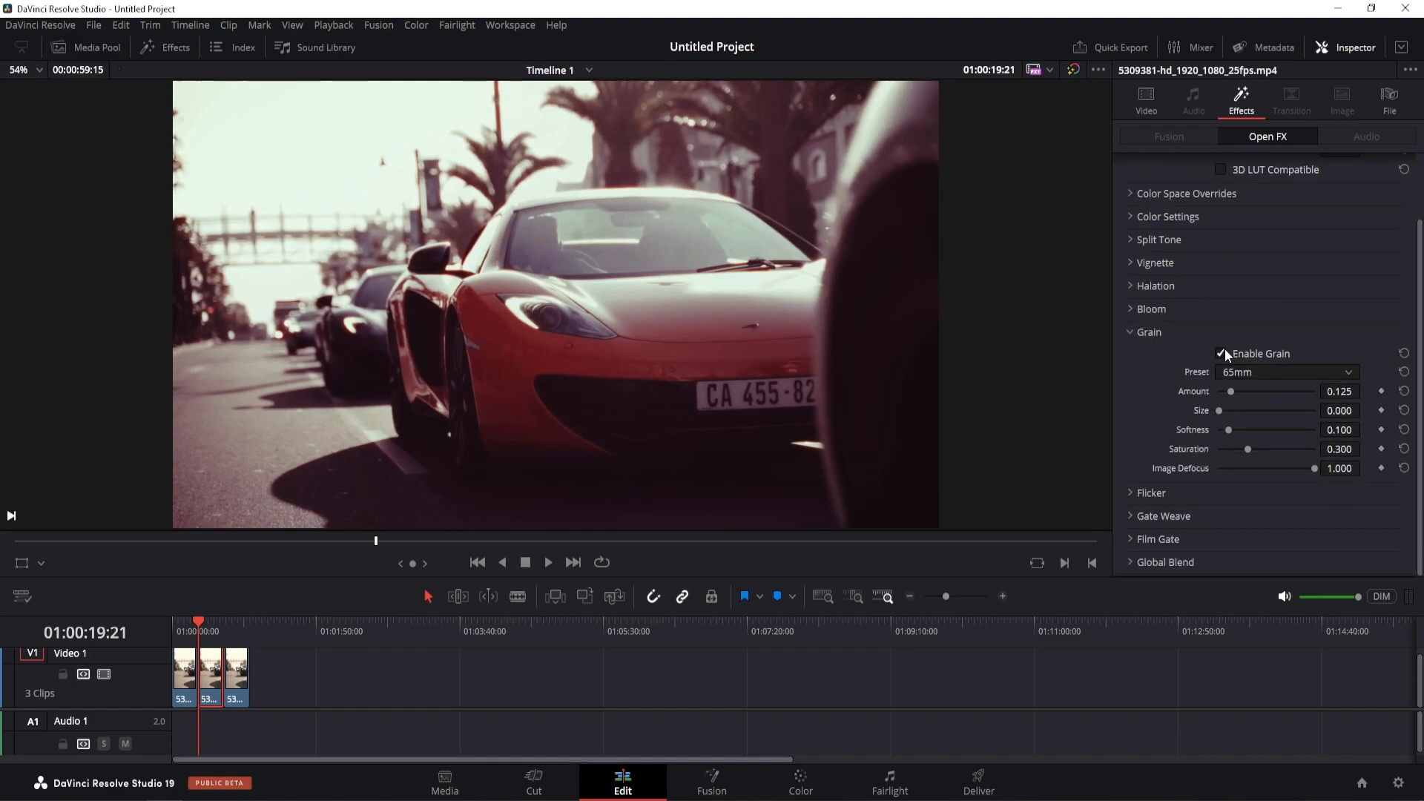
{"action": "left_click", "coordinate": [1252, 369]}
{"action": "left_click", "coordinate": [1254, 406]}
{"action": "left_click", "coordinate": [1265, 374]}
{"action": "left_click", "coordinate": [1255, 419]}
{"action": "left_click", "coordinate": [1272, 372]}
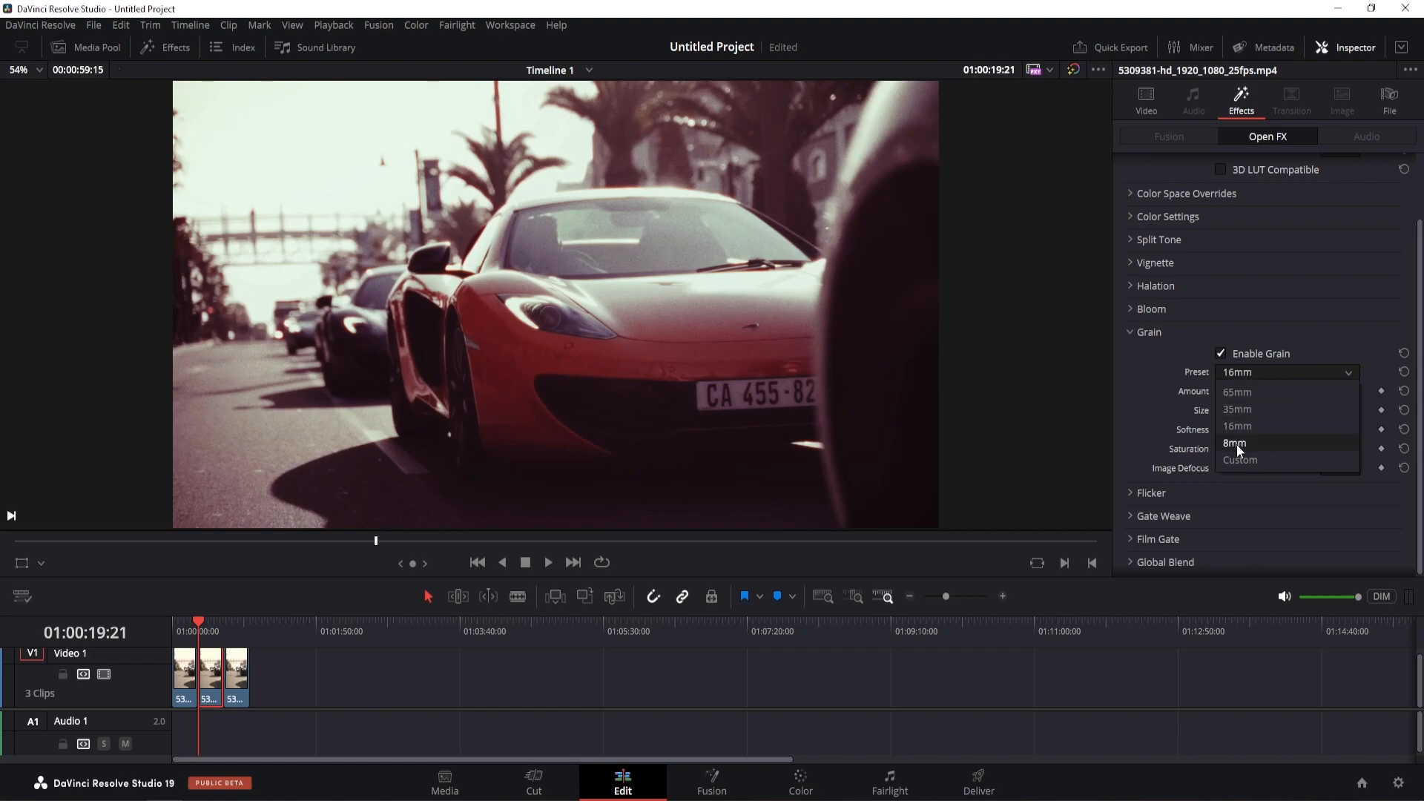
{"action": "left_click", "coordinate": [1234, 442]}
{"action": "left_click", "coordinate": [1245, 371]}
{"action": "left_click", "coordinate": [1248, 391]}
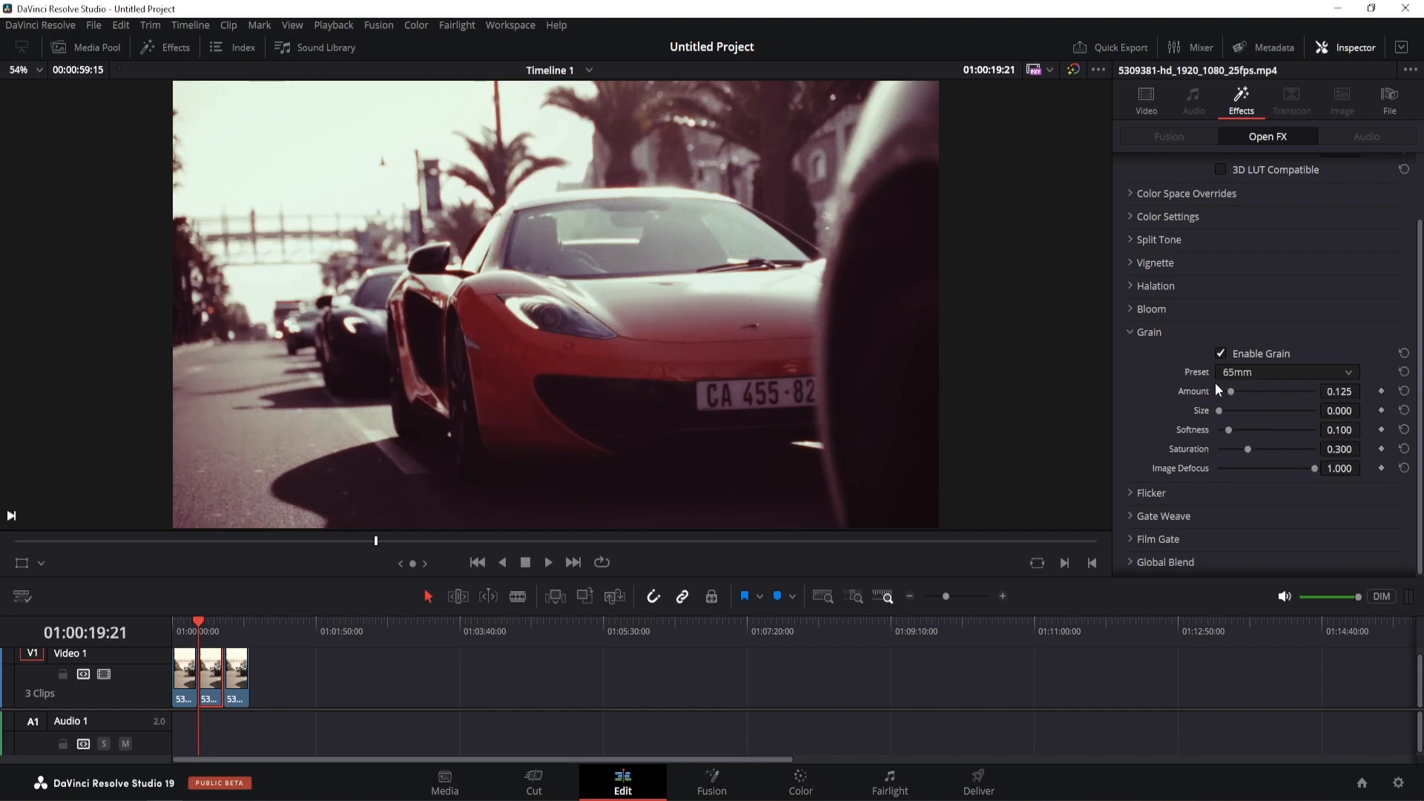
Try different grain Amount and Image Defocus values, restoring the 65mm Grain preset.
{"action": "left_click_drag", "start_coordinate": [1231, 391], "coordinate": [1260, 391]}
{"action": "left_click", "coordinate": [1247, 376]}
{"action": "left_click", "coordinate": [1246, 389]}
{"action": "mouse_move", "coordinate": [1314, 468]}
{"action": "left_mouse_down"}
{"action": "mouse_move", "coordinate": [1177, 469]}
{"action": "mouse_move", "coordinate": [1365, 469]}
{"action": "mouse_move", "coordinate": [1200, 468]}
{"action": "mouse_move", "coordinate": [1314, 469]}
{"action": "left_mouse_up"}
Try different Flicker Amount and Rate values while playing the clip full screen, and return the playhead to the clip's start.
{"action": "left_click", "coordinate": [1129, 429]}
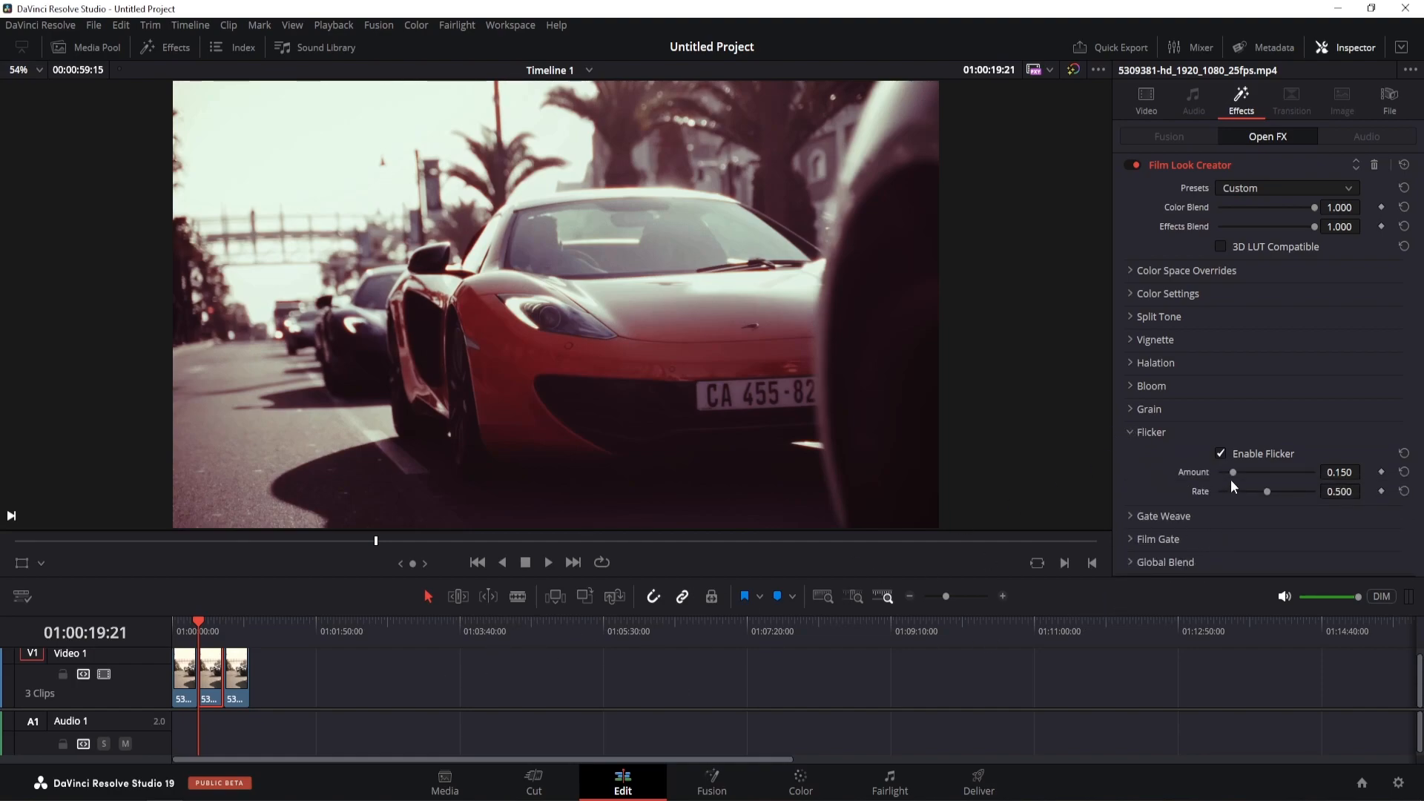
{"action": "key", "text": "space"}
{"action": "left_click_drag", "start_coordinate": [1233, 472], "coordinate": [1278, 491]}
{"action": "key", "text": "ctrl+f"}
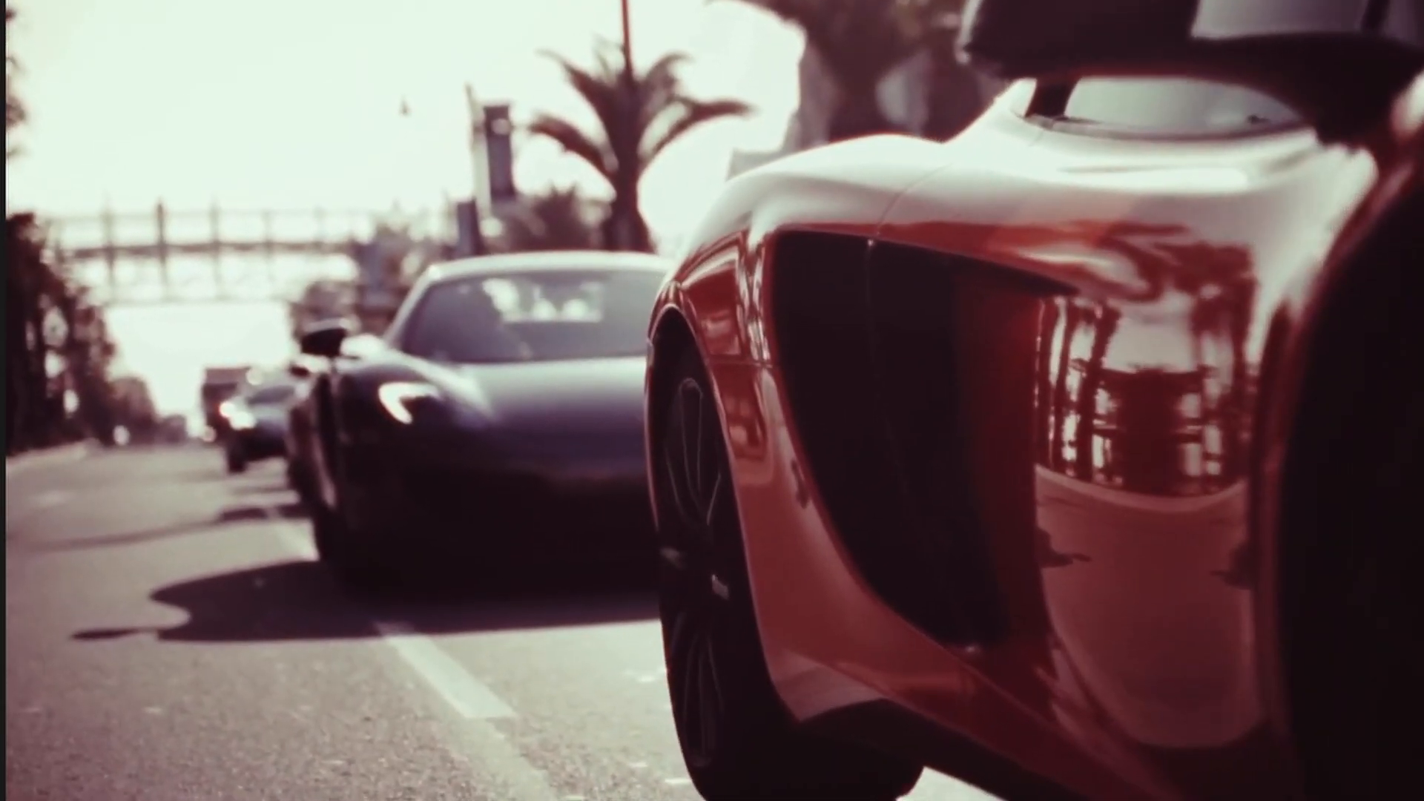
{"action": "key", "text": "Escape"}
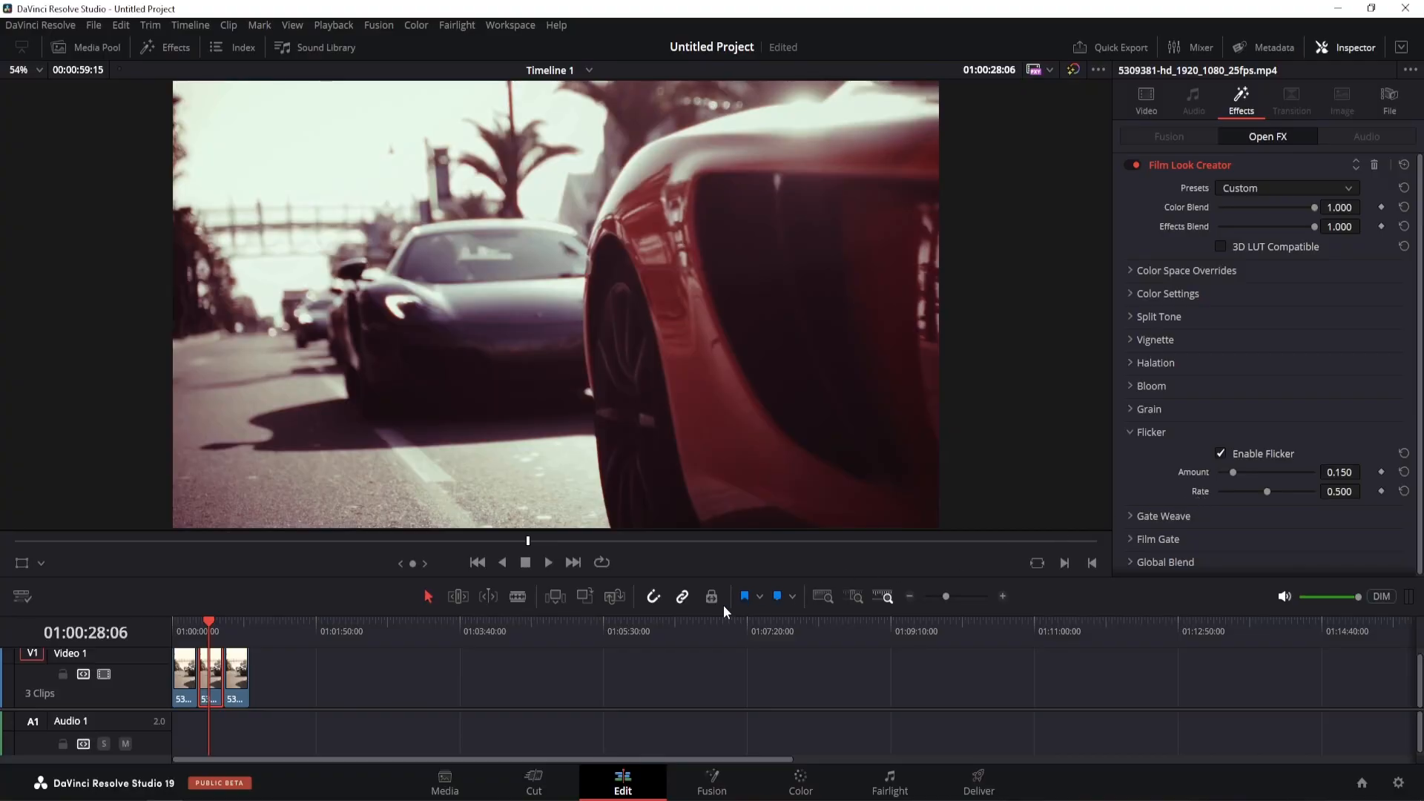
{"action": "left_click", "coordinate": [199, 627]}
{"action": "left_click", "coordinate": [1128, 431]}
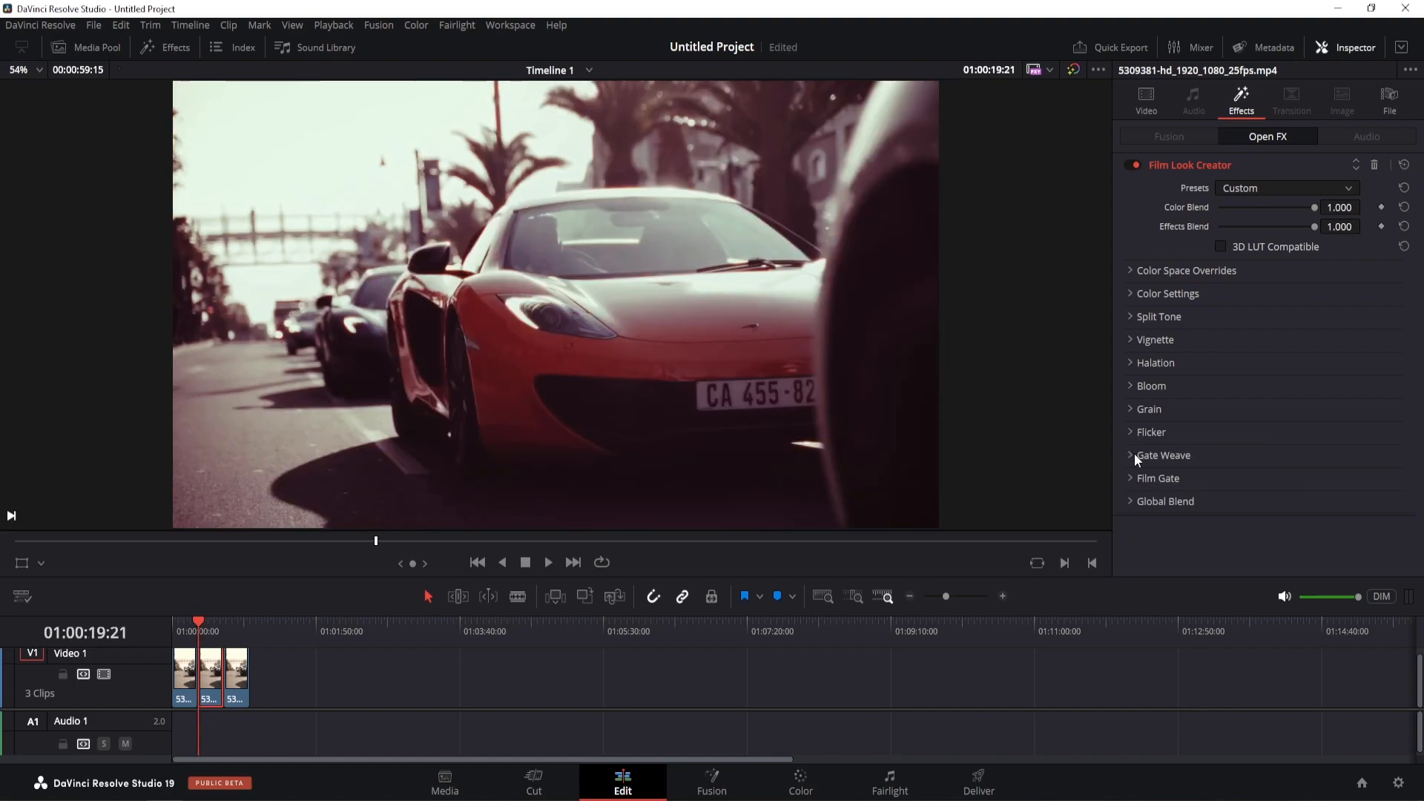
Set the Gate Weave Amount and Rate to 1.000 while the clip plays, and disable Gate Weave.
{"action": "left_click", "coordinate": [1130, 455]}
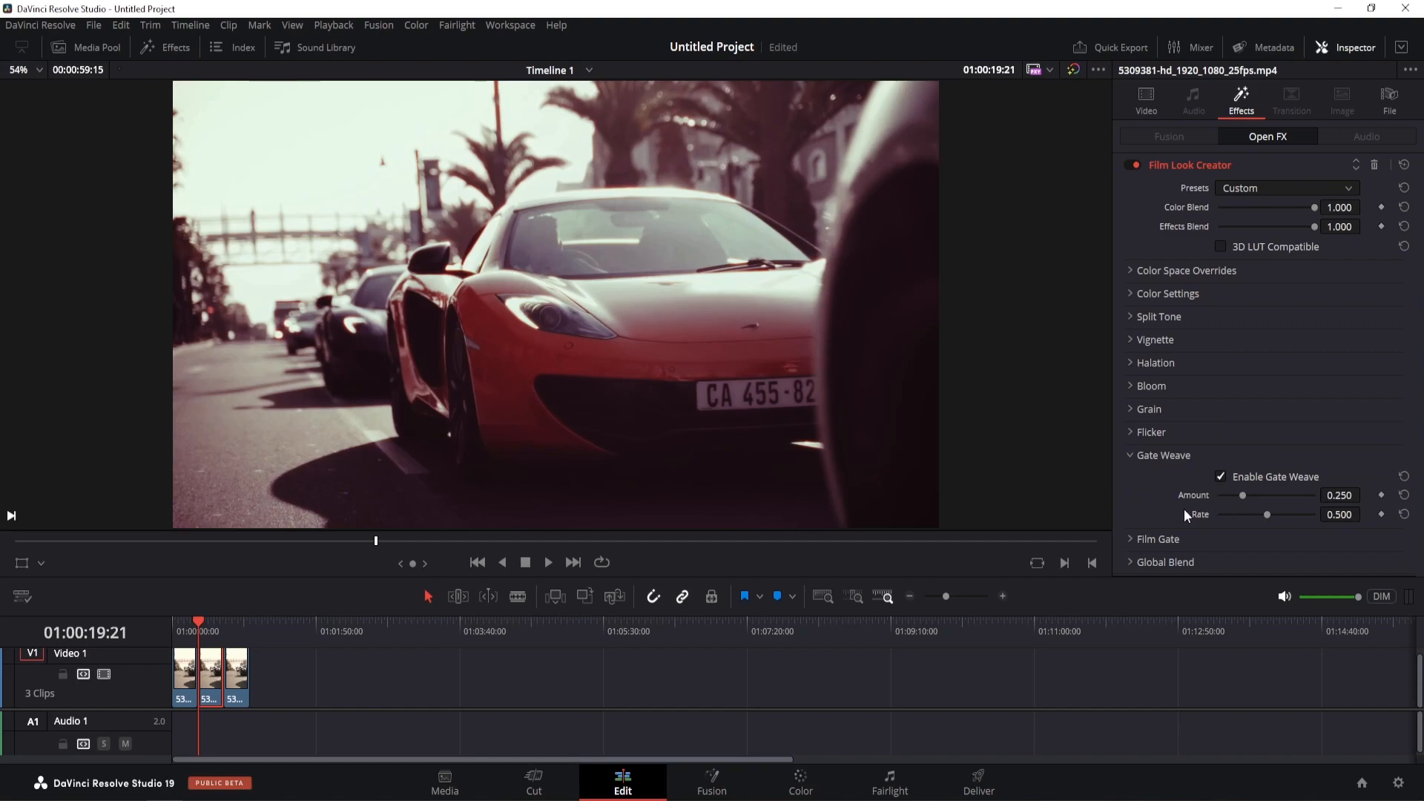
{"action": "key", "text": "space"}
{"action": "left_click_drag", "start_coordinate": [1243, 494], "coordinate": [1322, 512]}
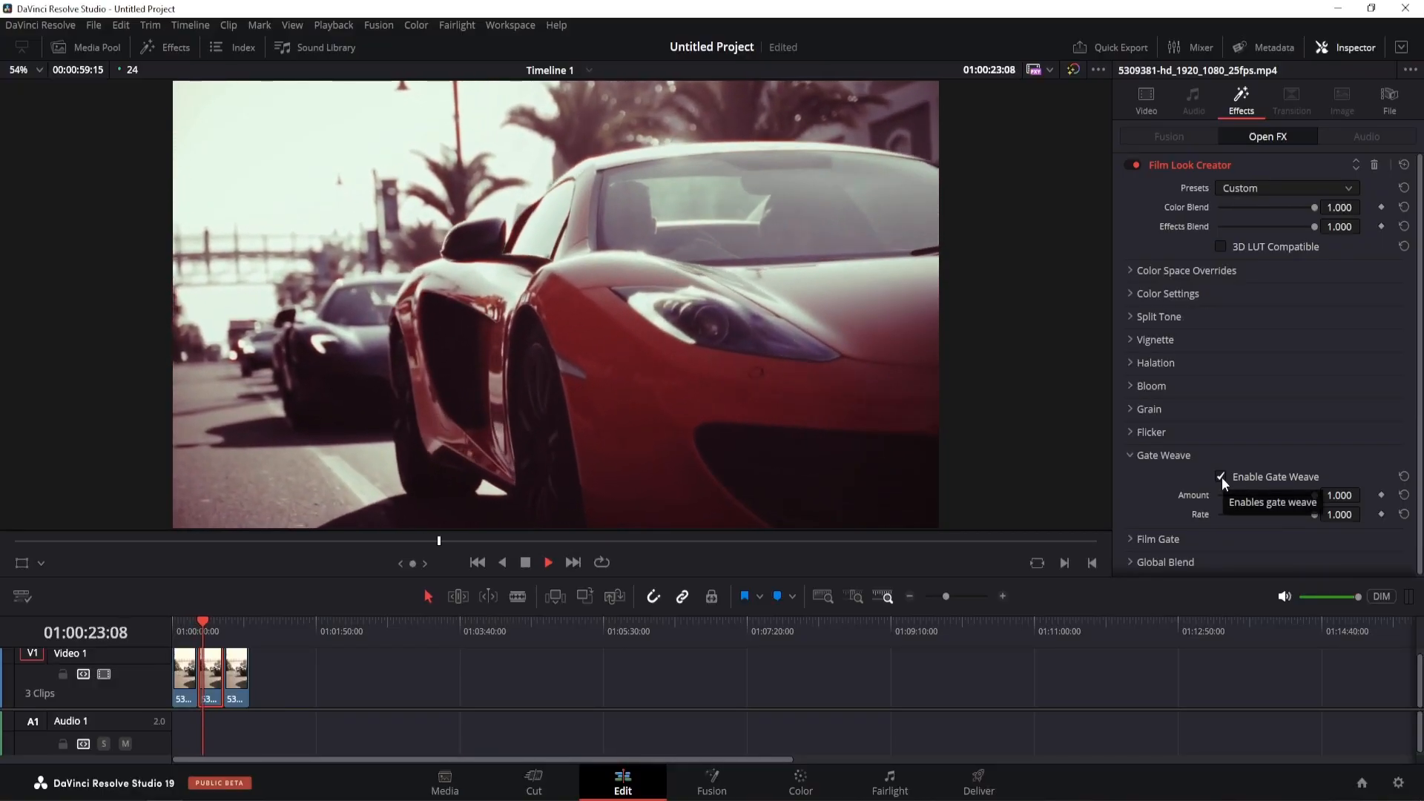
{"action": "left_click", "coordinate": [1221, 477]}
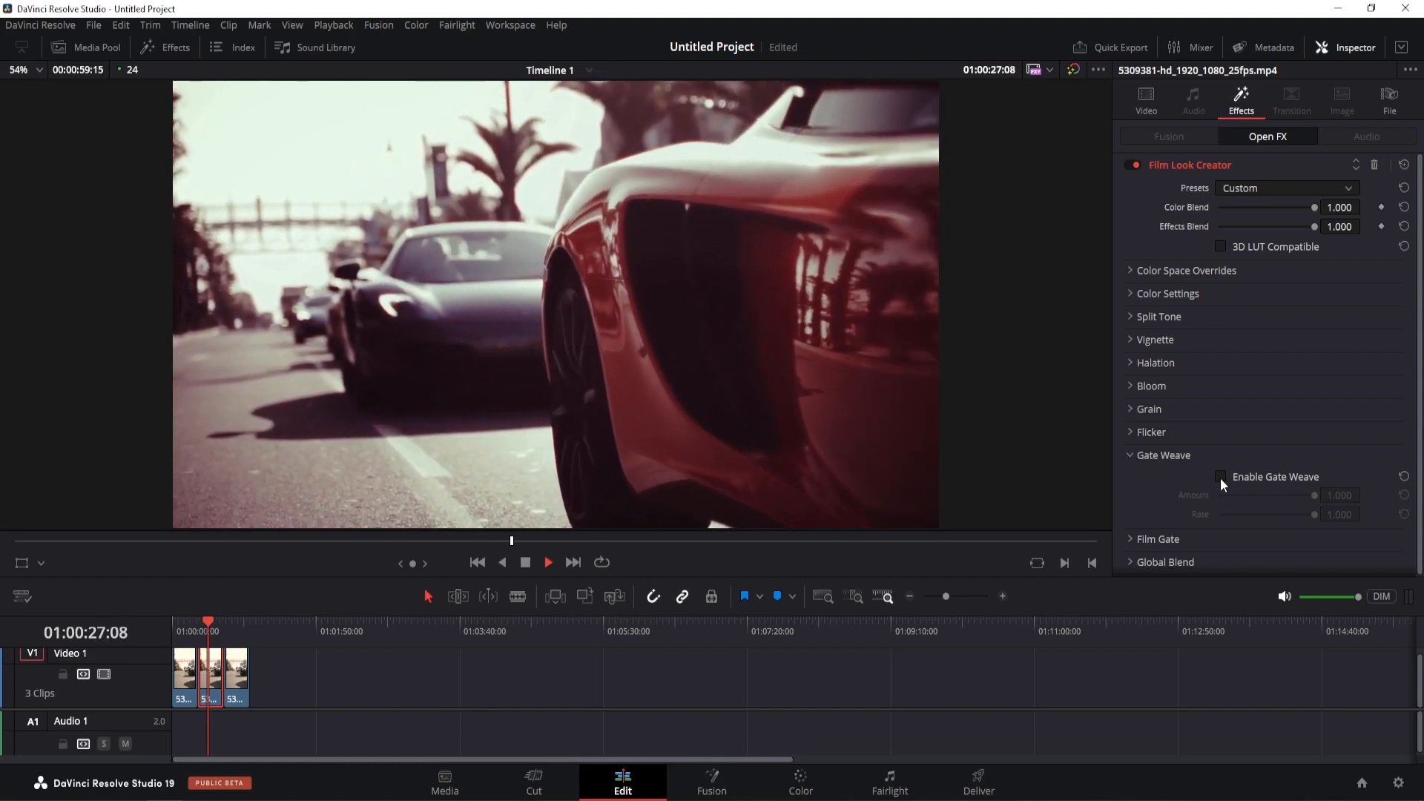
{"action": "left_click", "coordinate": [1130, 455]}
{"action": "key", "text": "space"}
Enable Film Gate in Film Look Creator with the 35mm Silent preset.
{"action": "left_click", "coordinate": [1127, 479]}
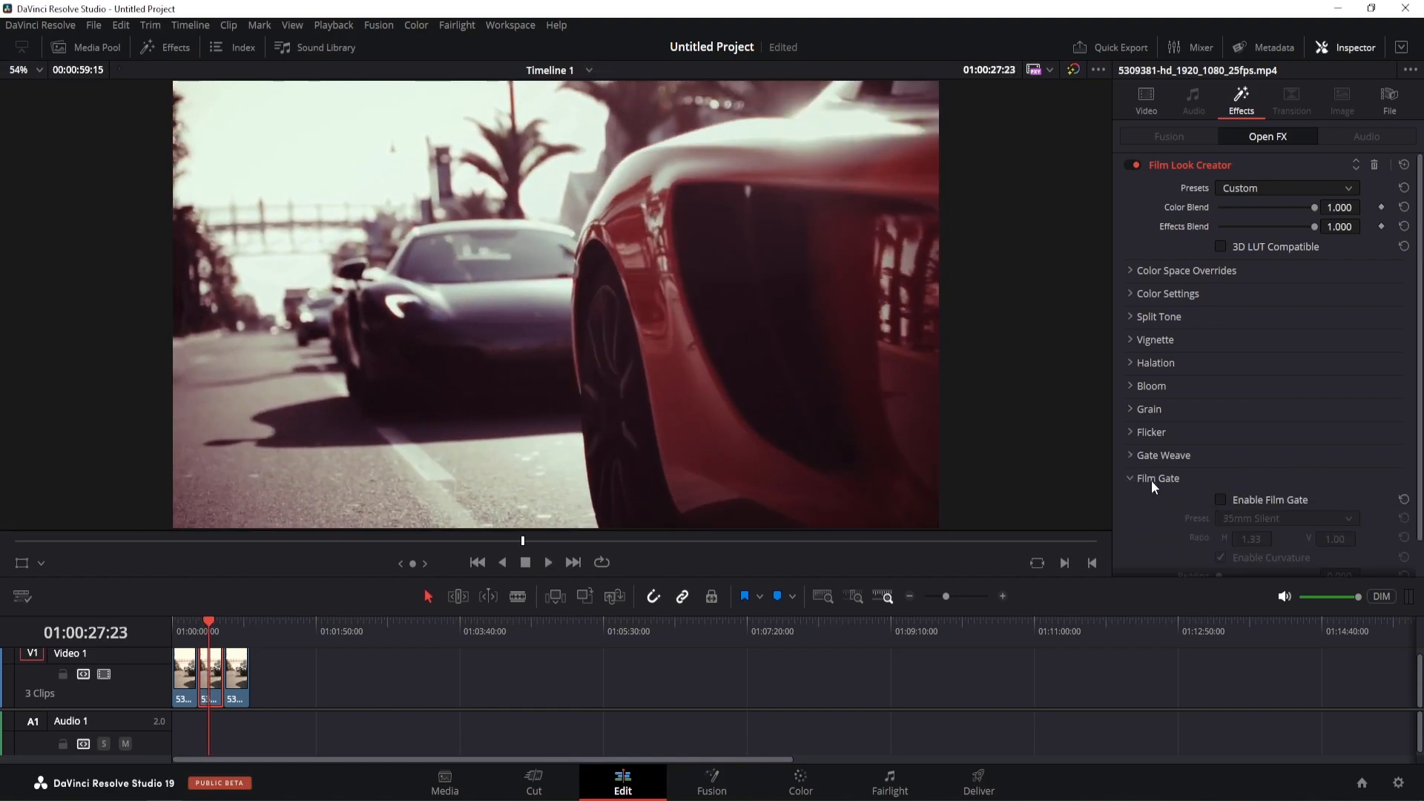
{"action": "scroll", "coordinate": [1187, 471], "scroll_direction": "down", "scroll_amount": 1}
{"action": "left_click", "coordinate": [1221, 461]}
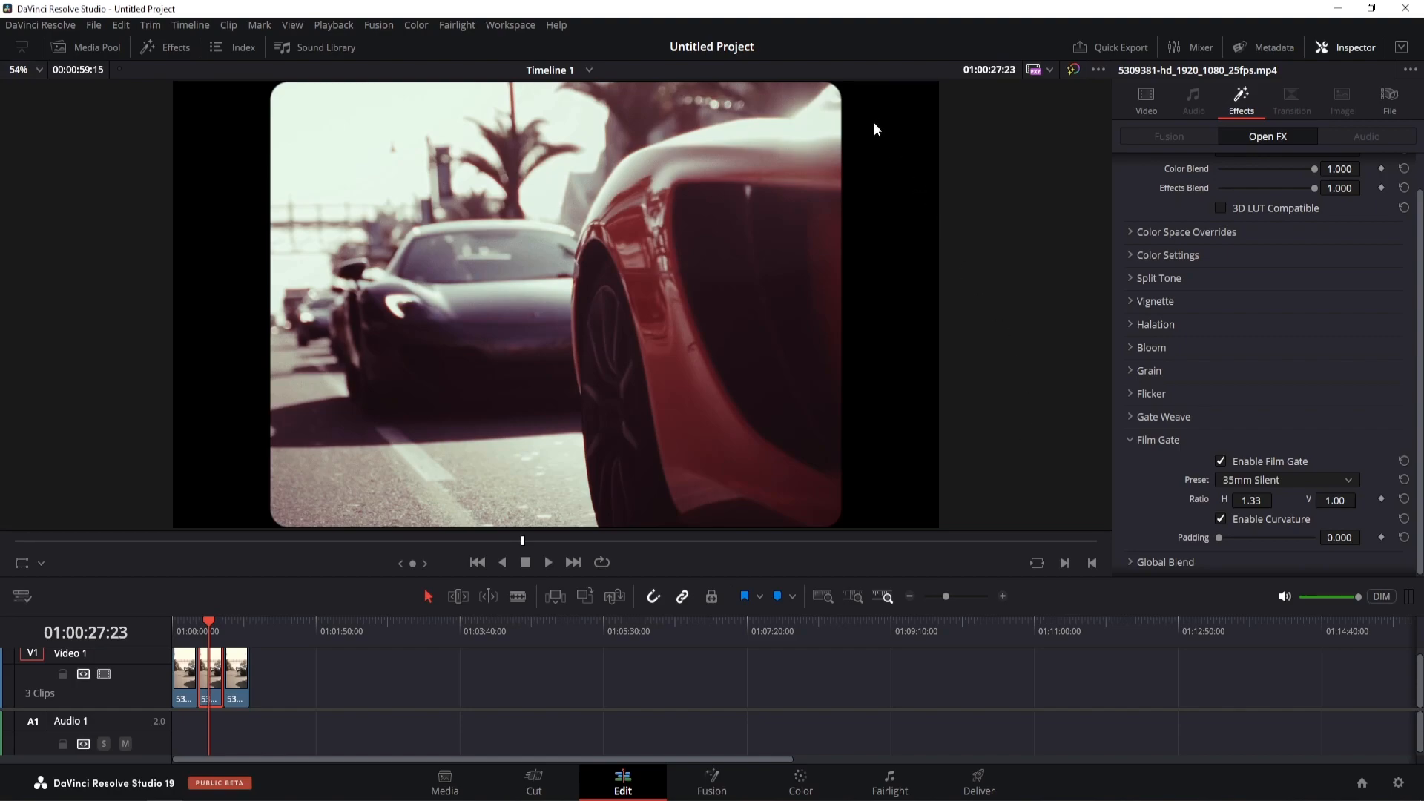
Try the Film Gate presets 35mm Academy, 35mm VistaVision, Super 16mm, Super 8mm and 2.4:1.
{"action": "left_click", "coordinate": [1262, 480]}
{"action": "left_click", "coordinate": [1250, 497]}
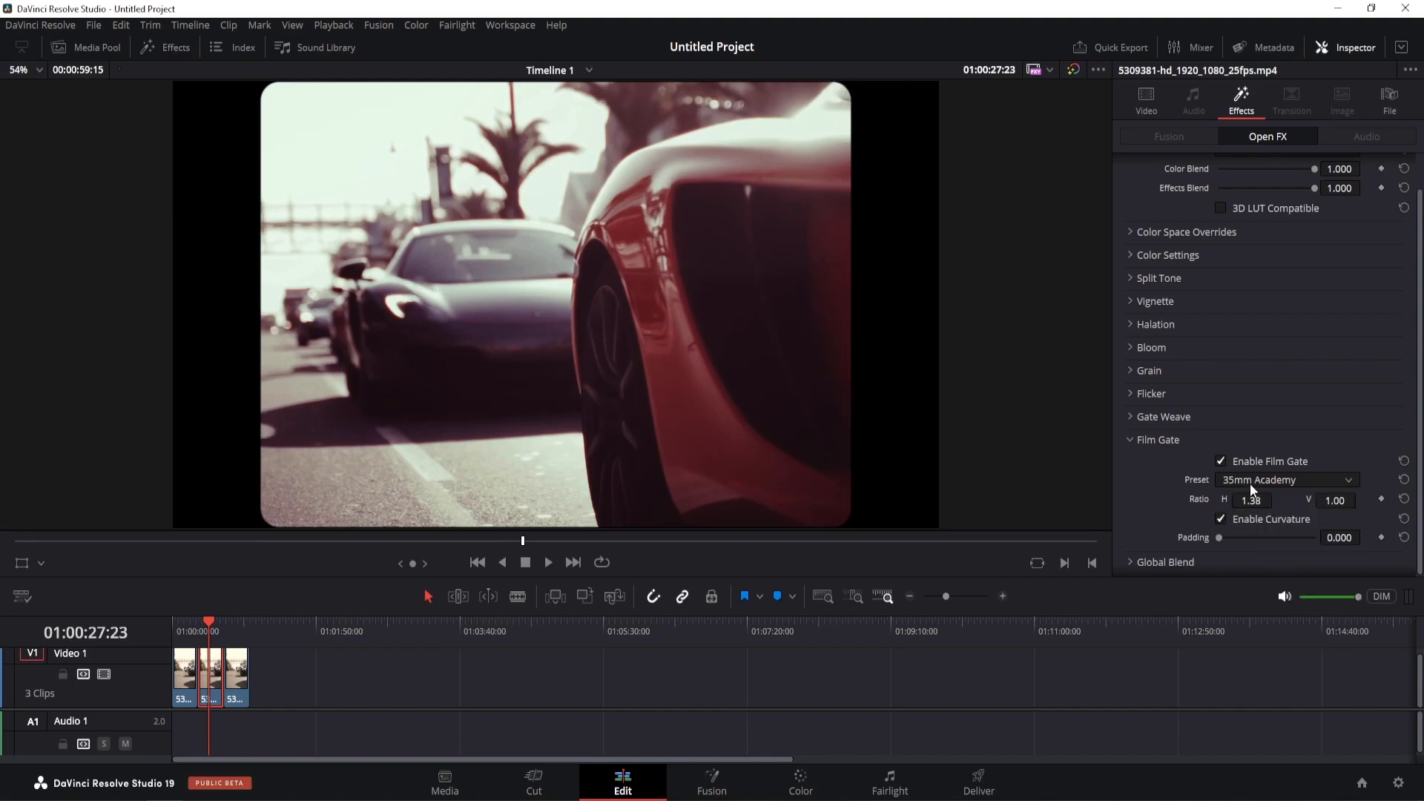
{"action": "left_click", "coordinate": [1254, 486]}
{"action": "left_click", "coordinate": [1265, 534]}
{"action": "left_click", "coordinate": [1254, 488]}
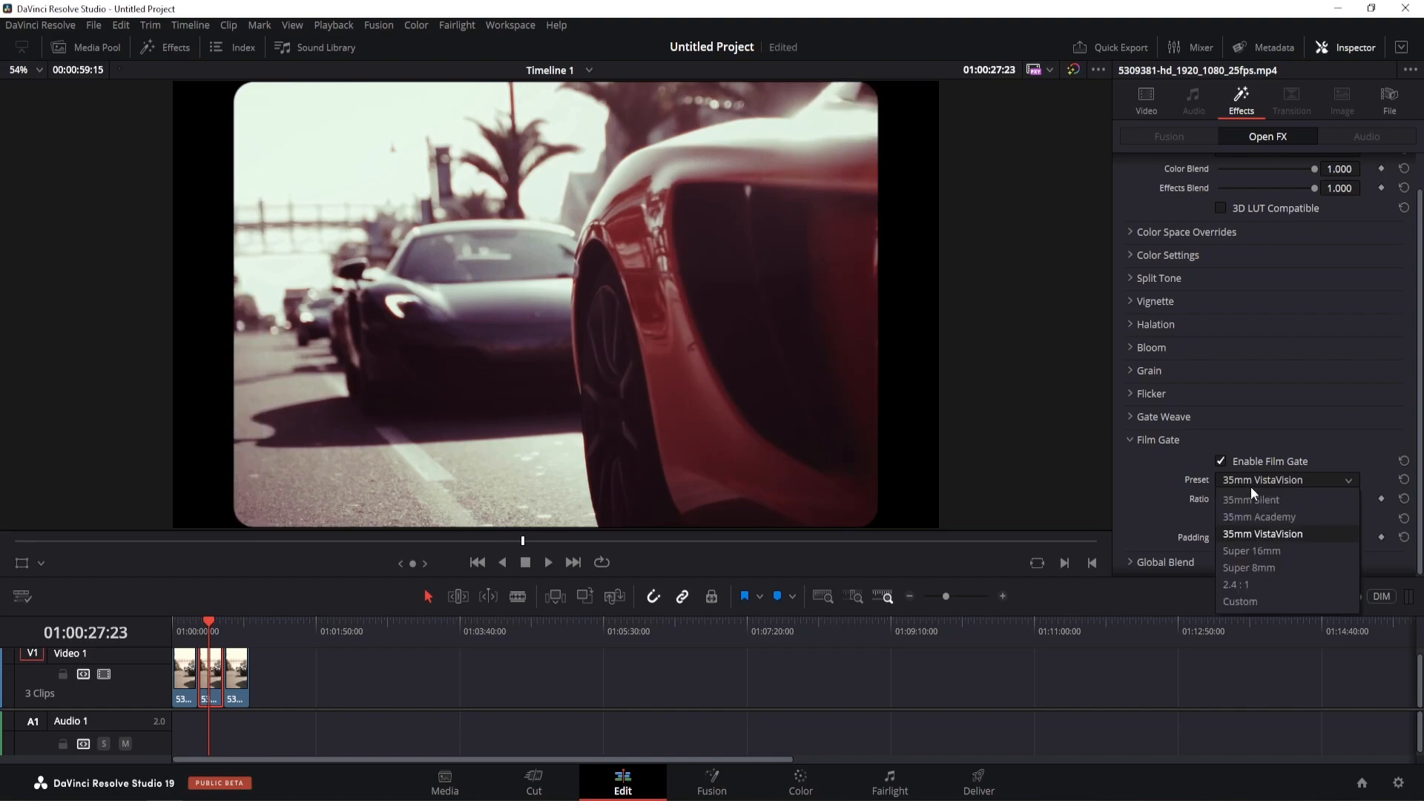
{"action": "left_click", "coordinate": [1262, 550]}
{"action": "left_click", "coordinate": [1257, 490]}
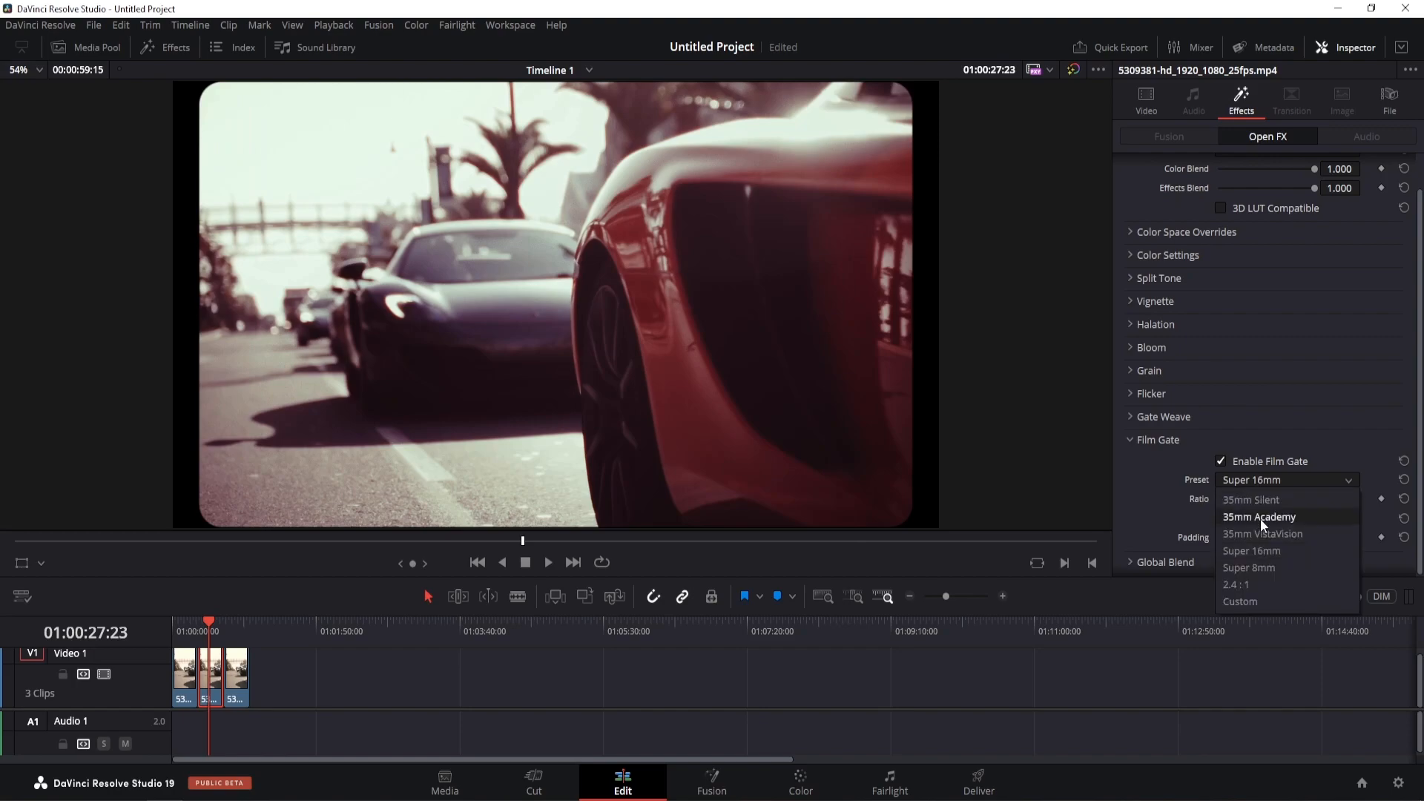
{"action": "left_click", "coordinate": [1259, 566]}
{"action": "left_click", "coordinate": [1258, 490]}
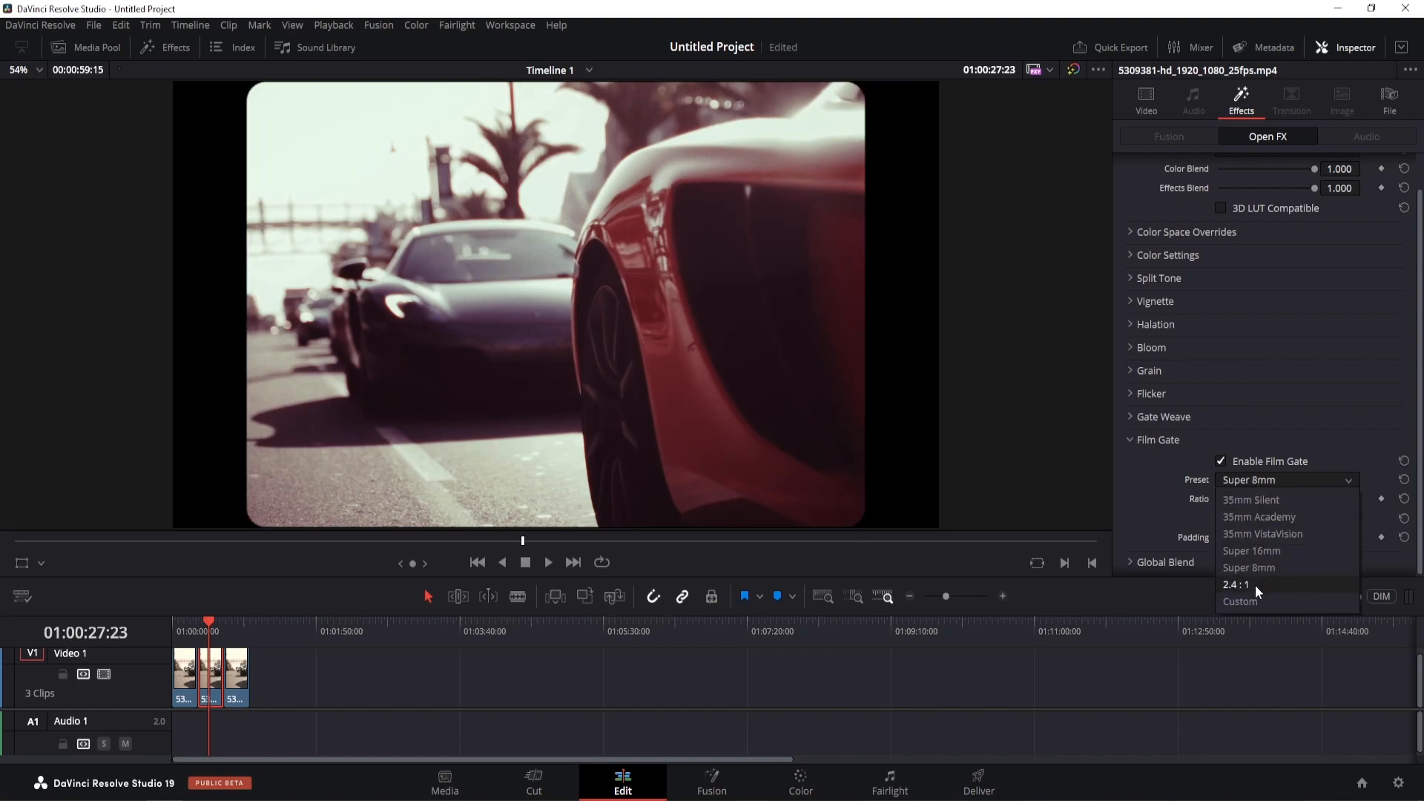
{"action": "left_click", "coordinate": [1259, 589]}
Set the Film Gate preset to Custom with ratio H 0.84, V 0.59 and padding 1.000.
{"action": "left_click", "coordinate": [1259, 480]}
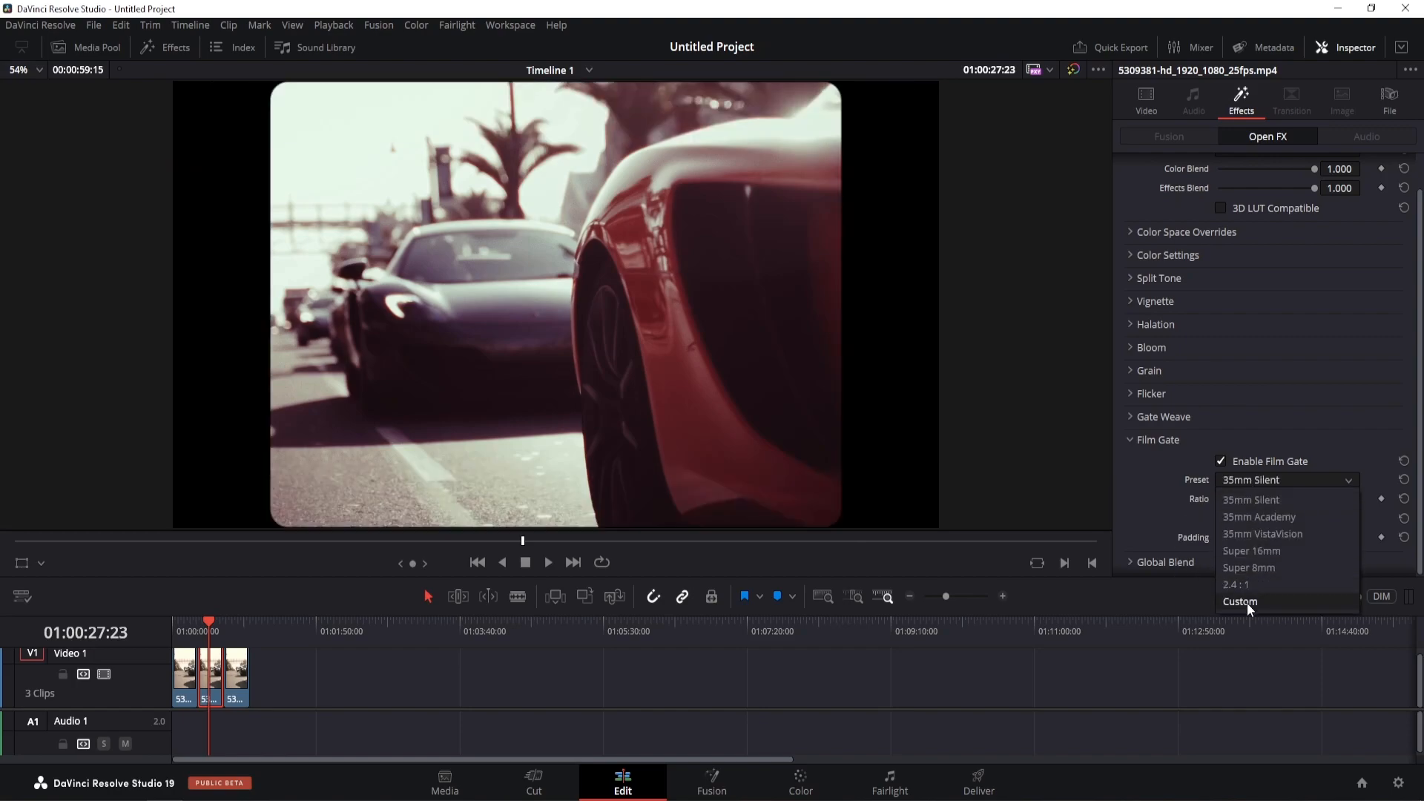
{"action": "left_click", "coordinate": [1163, 509]}
{"action": "left_click_drag", "start_coordinate": [1249, 501], "coordinate": [1361, 501]}
{"action": "left_click_drag", "start_coordinate": [1248, 503], "coordinate": [1279, 503]}
{"action": "left_click_drag", "start_coordinate": [1335, 501], "coordinate": [1324, 542]}
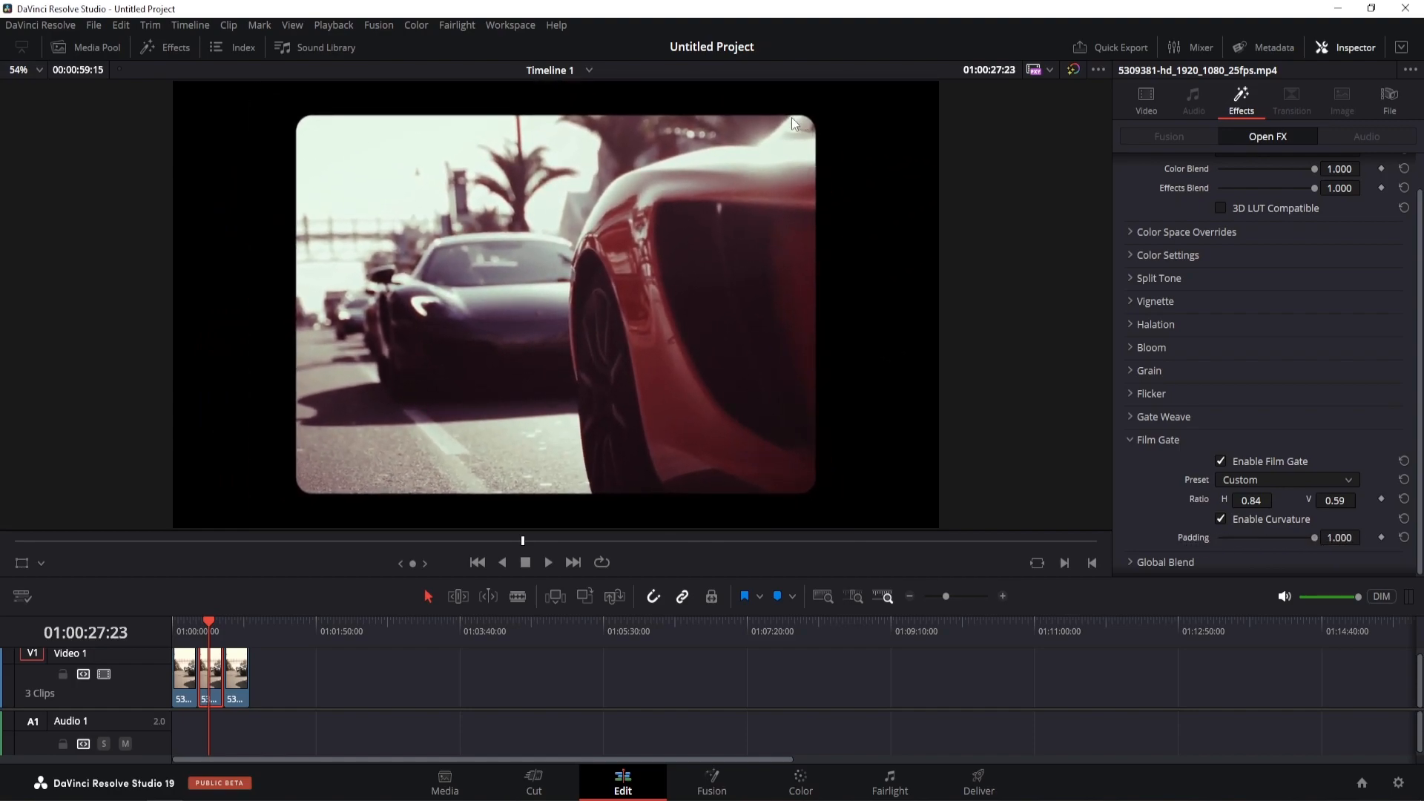
Compare the Film Gate with its curvature on and off, and disable Film Gate.
{"action": "left_click", "coordinate": [1222, 520]}
{"action": "left_click", "coordinate": [1222, 520]}
{"action": "left_click", "coordinate": [1132, 441]}
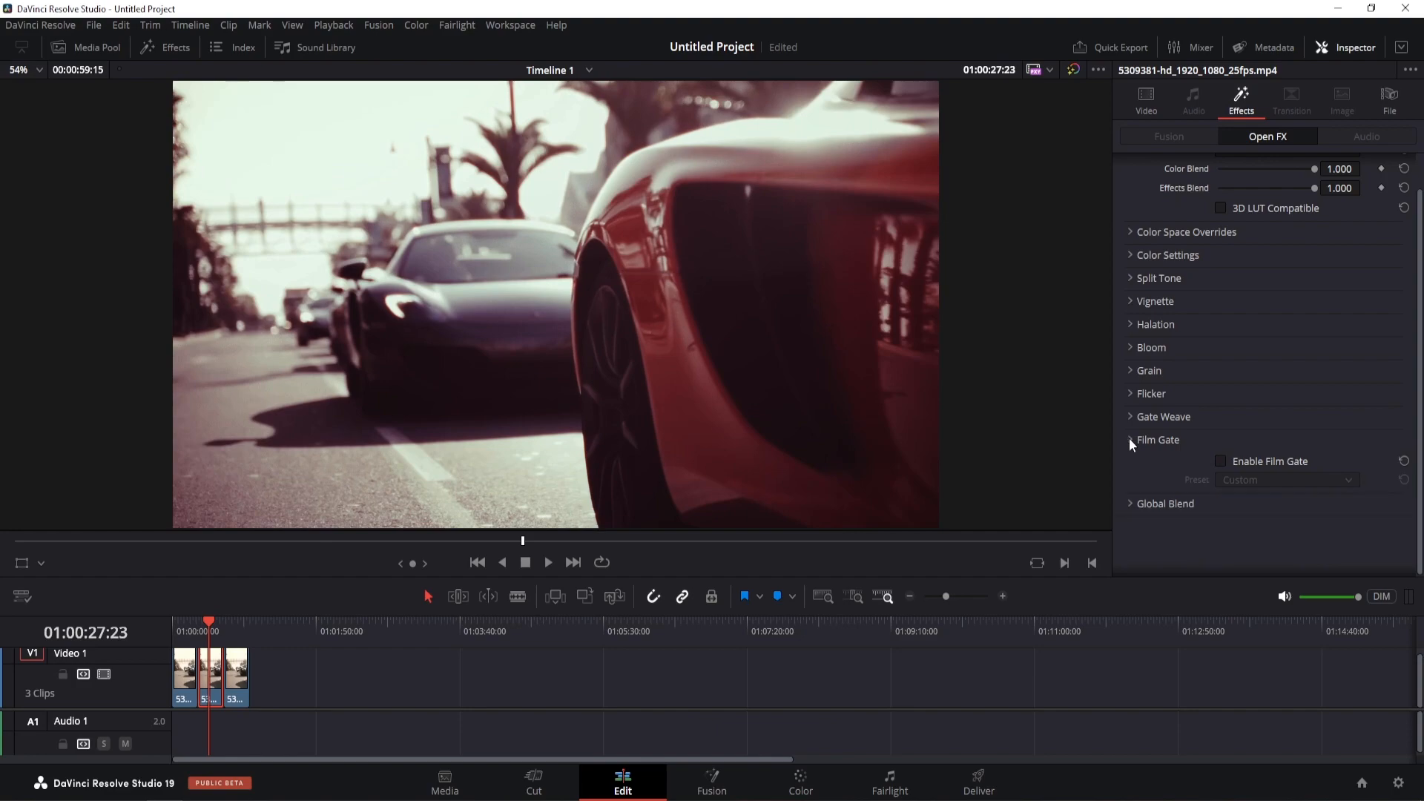
Try different Global Blend values in Film Look Creator.
{"action": "left_click", "coordinate": [1130, 501]}
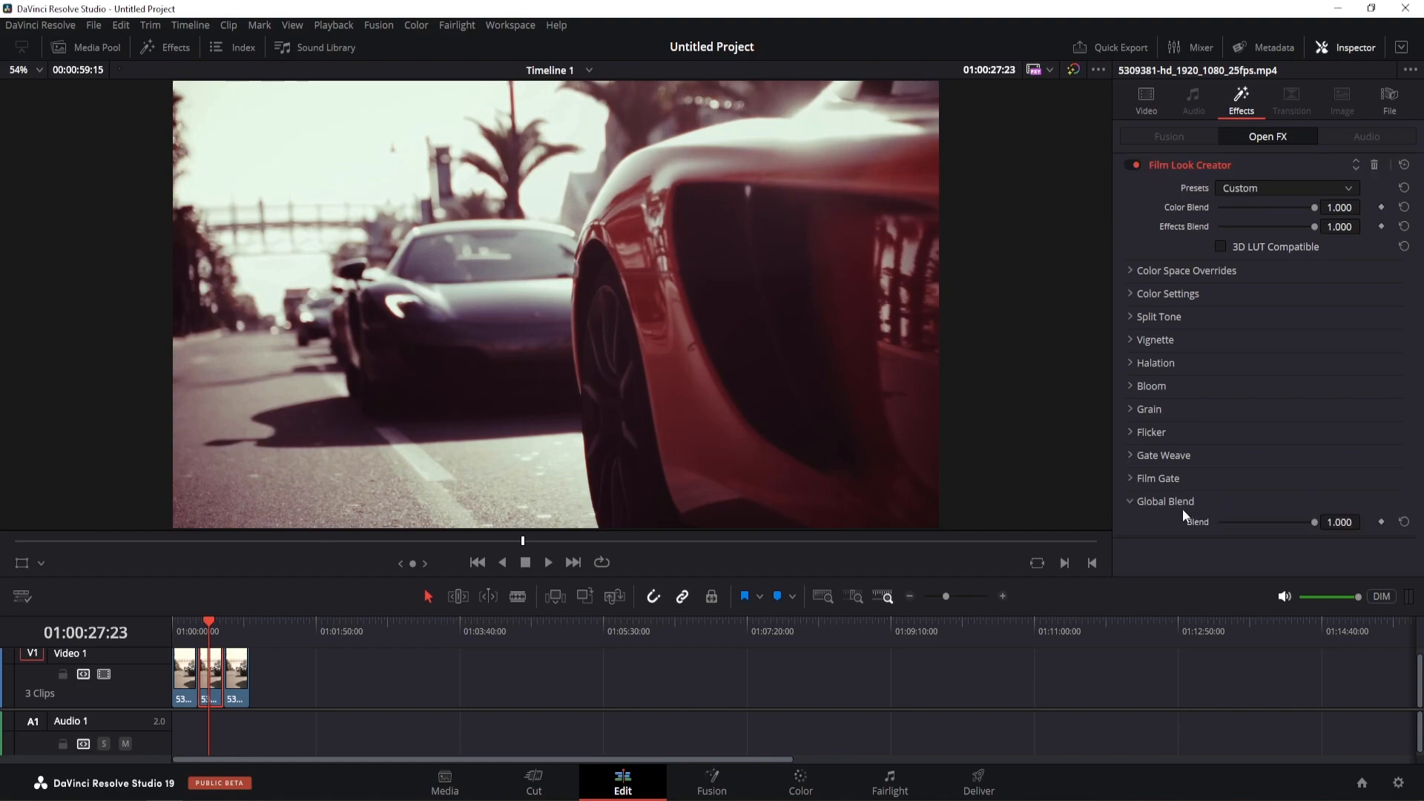
{"action": "mouse_move", "coordinate": [1316, 521]}
{"action": "left_mouse_down"}
{"action": "mouse_move", "coordinate": [1202, 525]}
{"action": "mouse_move", "coordinate": [1335, 524]}
{"action": "left_mouse_up"}
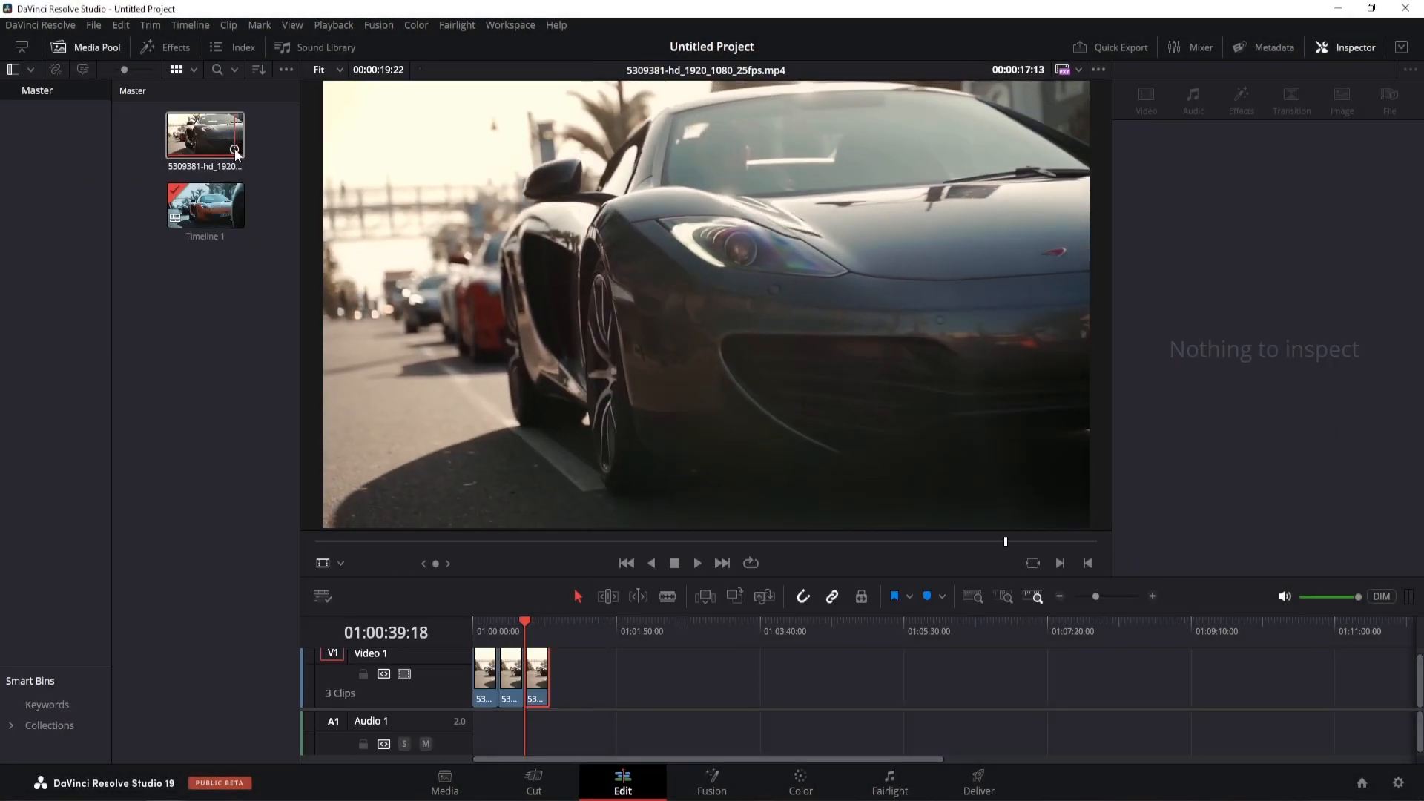
Check the source clip's resolution, frame rate and codec in the Media Pool.
{"action": "left_click", "coordinate": [234, 150]}
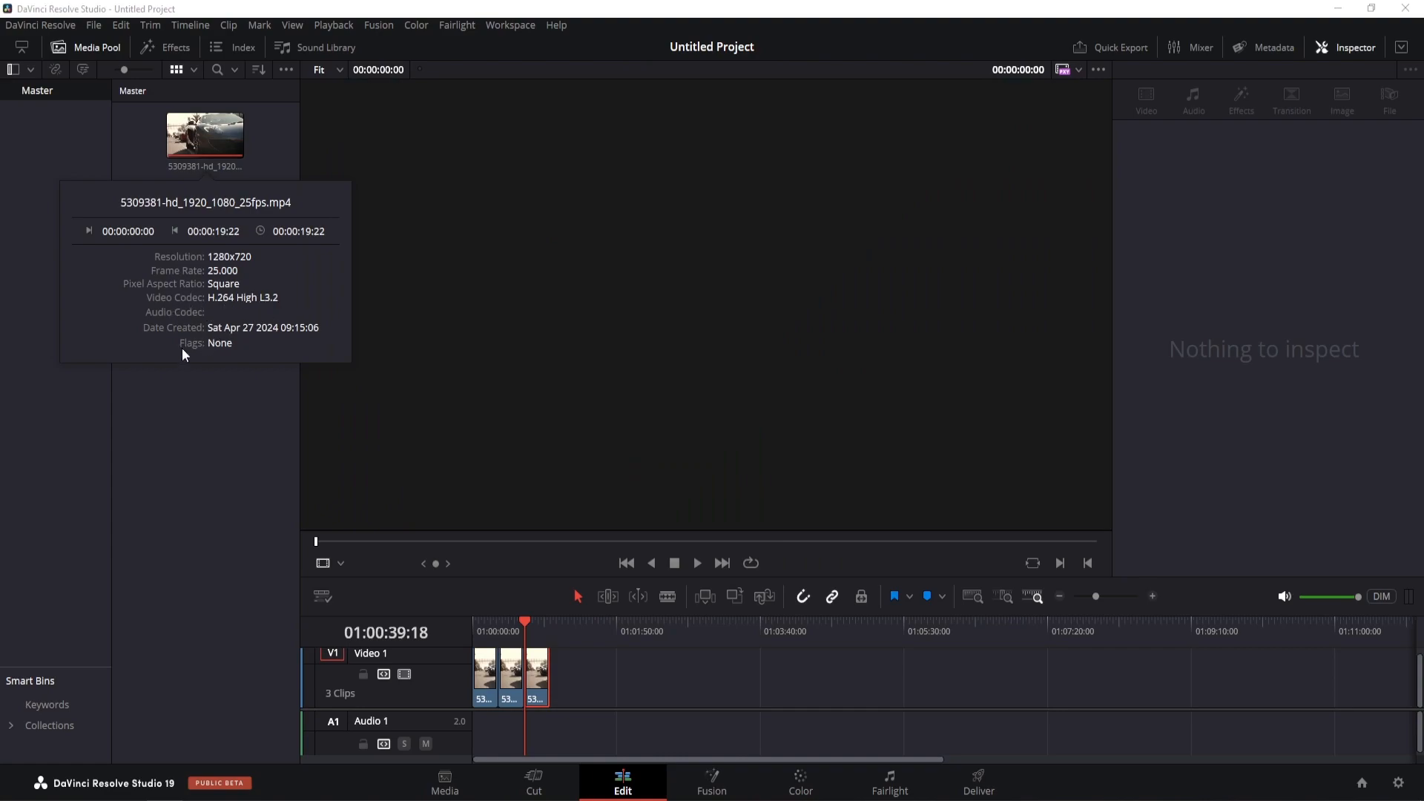
{"action": "left_click", "coordinate": [234, 404]}
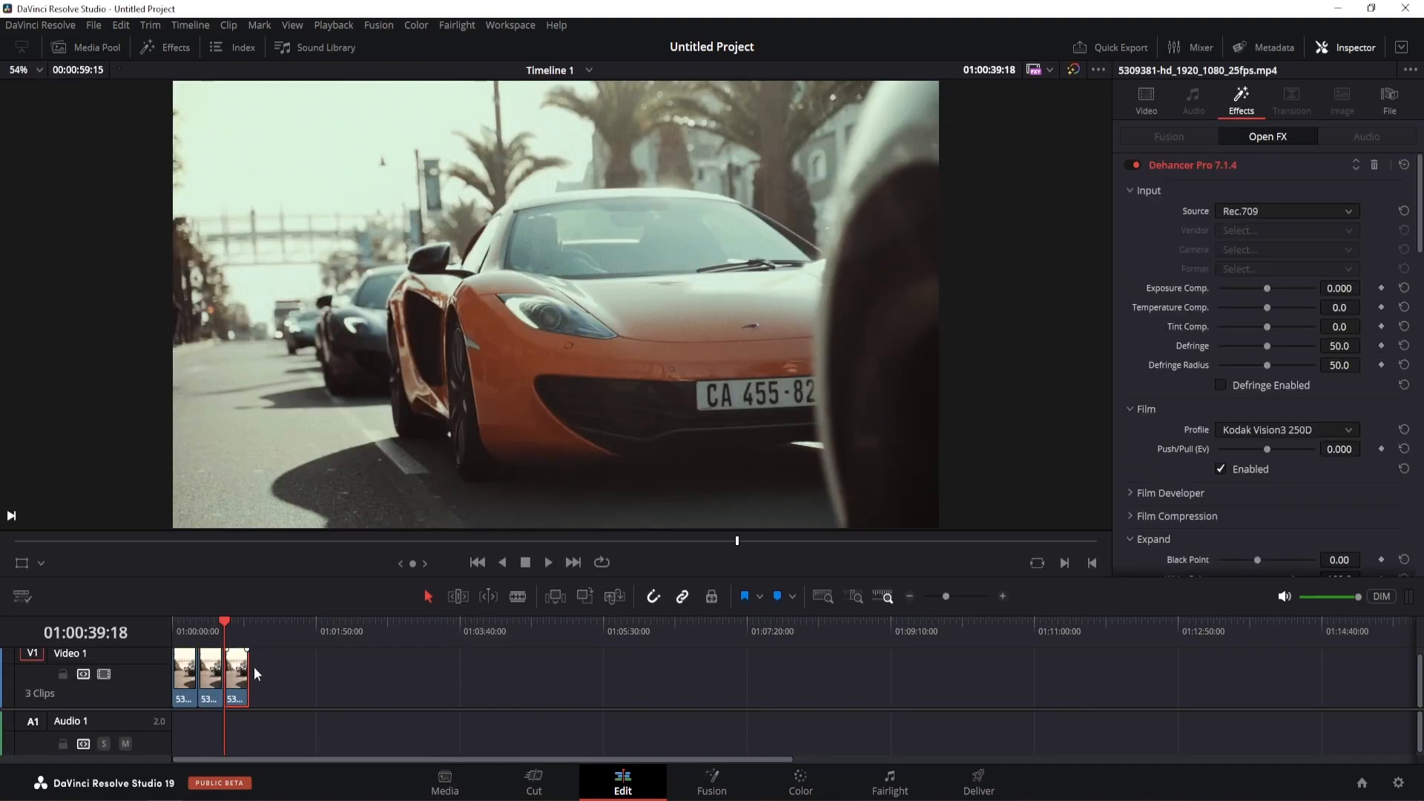
Set the Dehancer Pro input Source to Choose Camera with Panasonic as vendor, and view the available camera models.
{"action": "left_click", "coordinate": [1283, 208]}
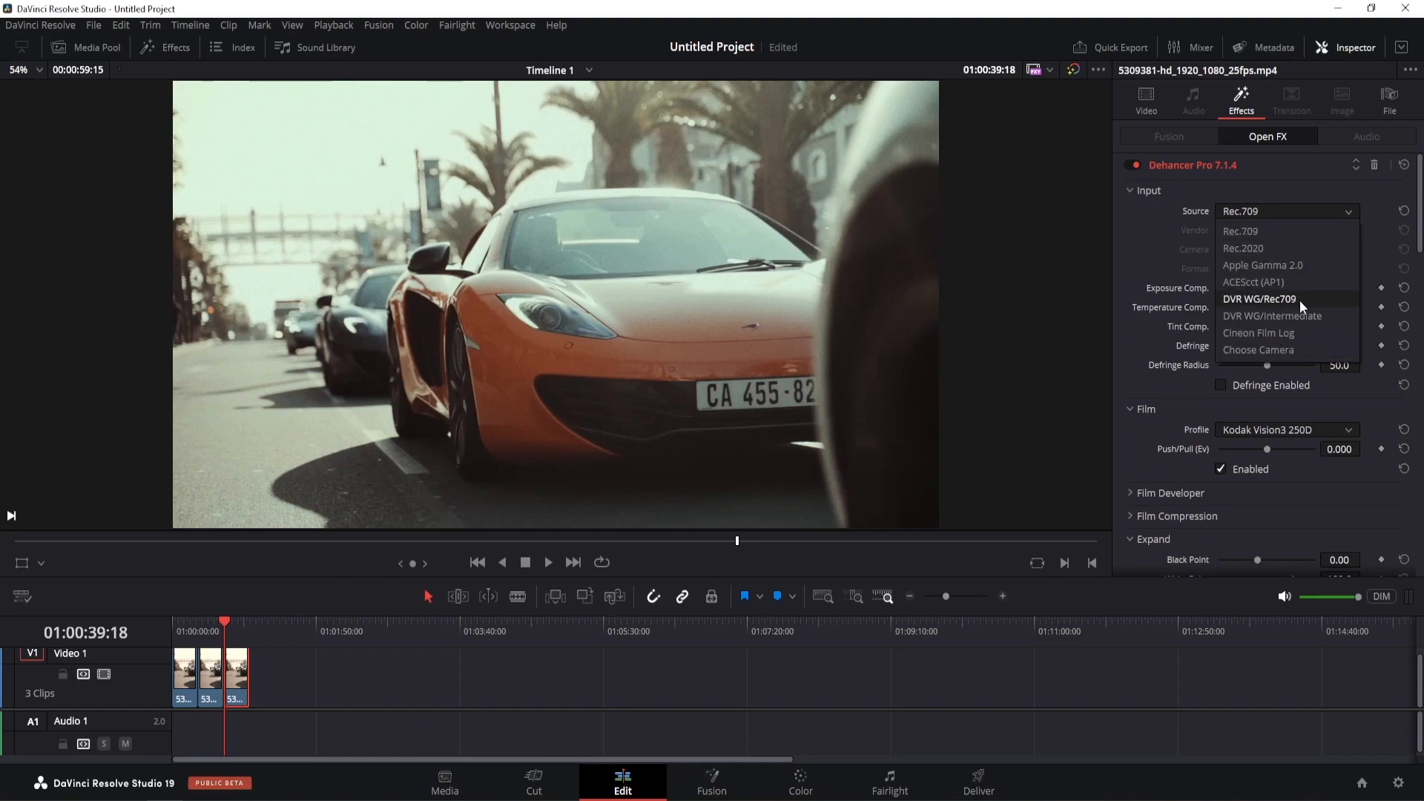
{"action": "left_click", "coordinate": [1297, 350]}
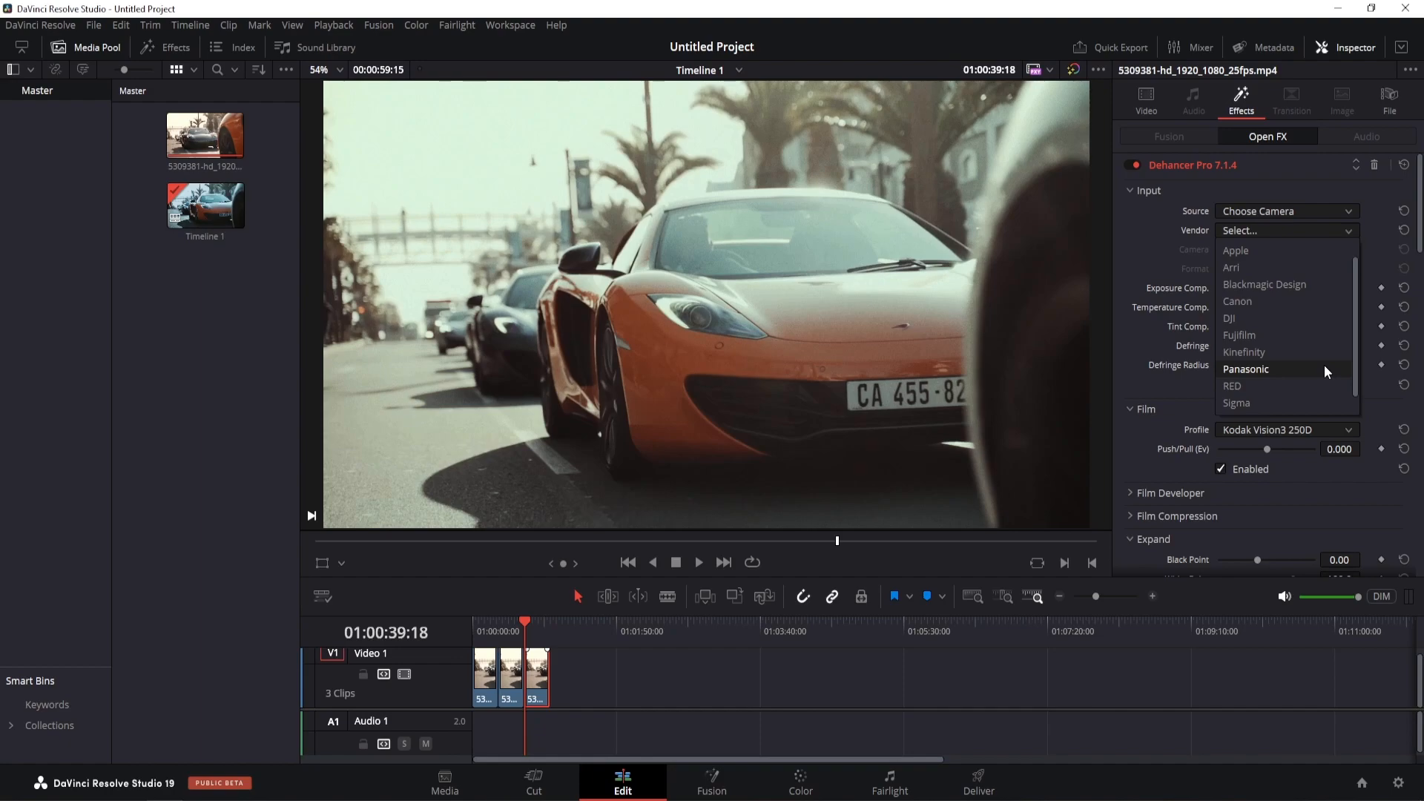
{"action": "left_click", "coordinate": [1325, 365]}
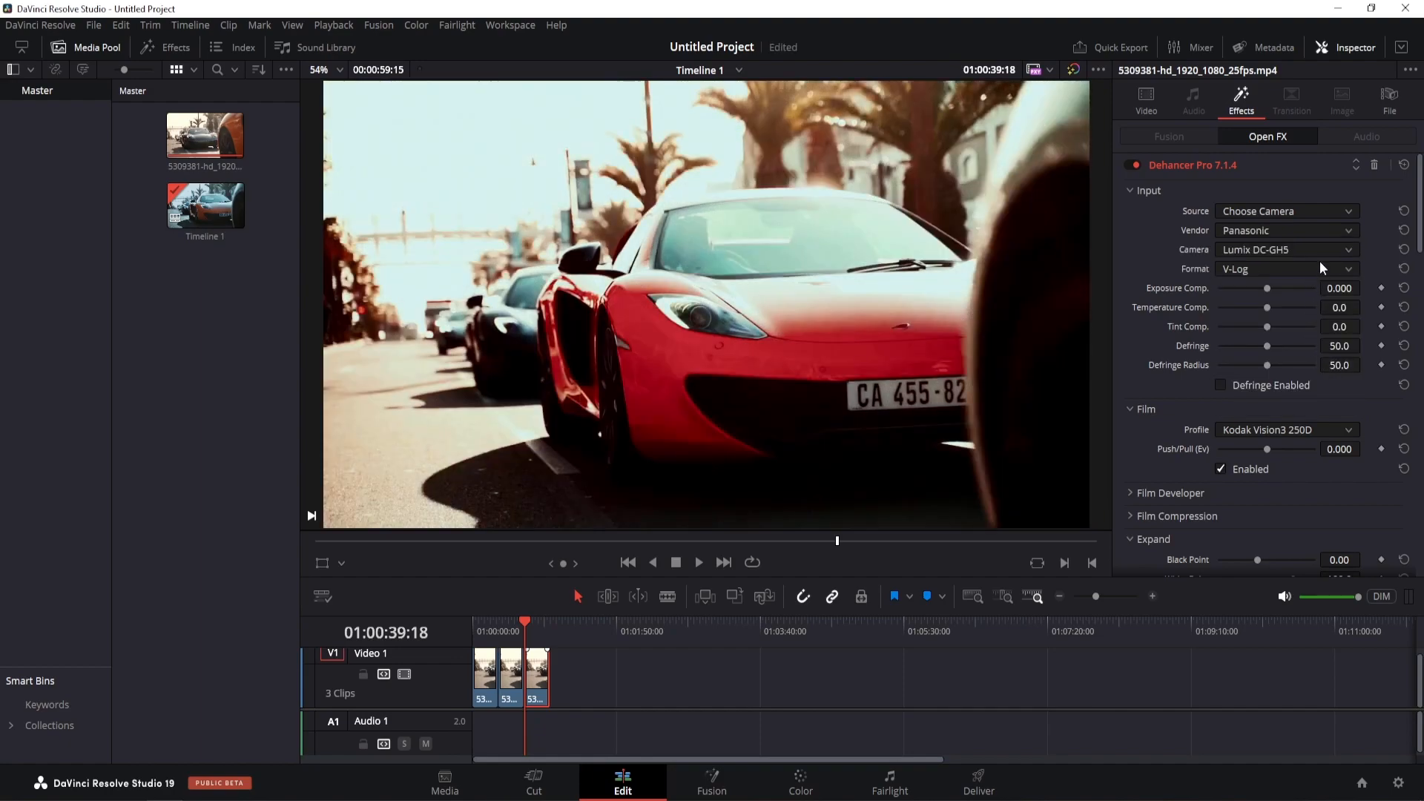
{"action": "left_click", "coordinate": [1350, 246]}
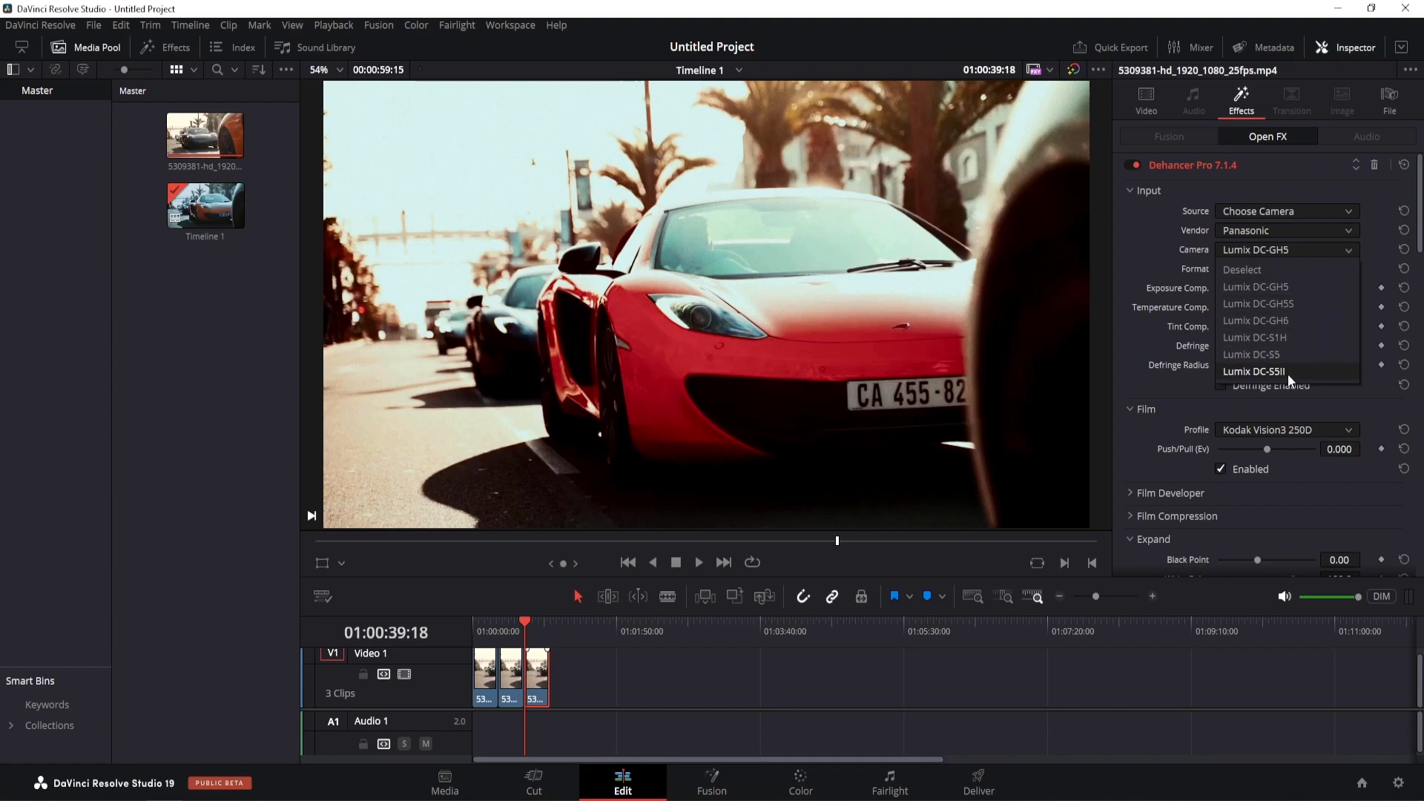
Set the Dehancer input vendor to Sony, trying several cameras and choosing Alpha 7 III with the HLG3 format.
{"action": "left_click", "coordinate": [1343, 231]}
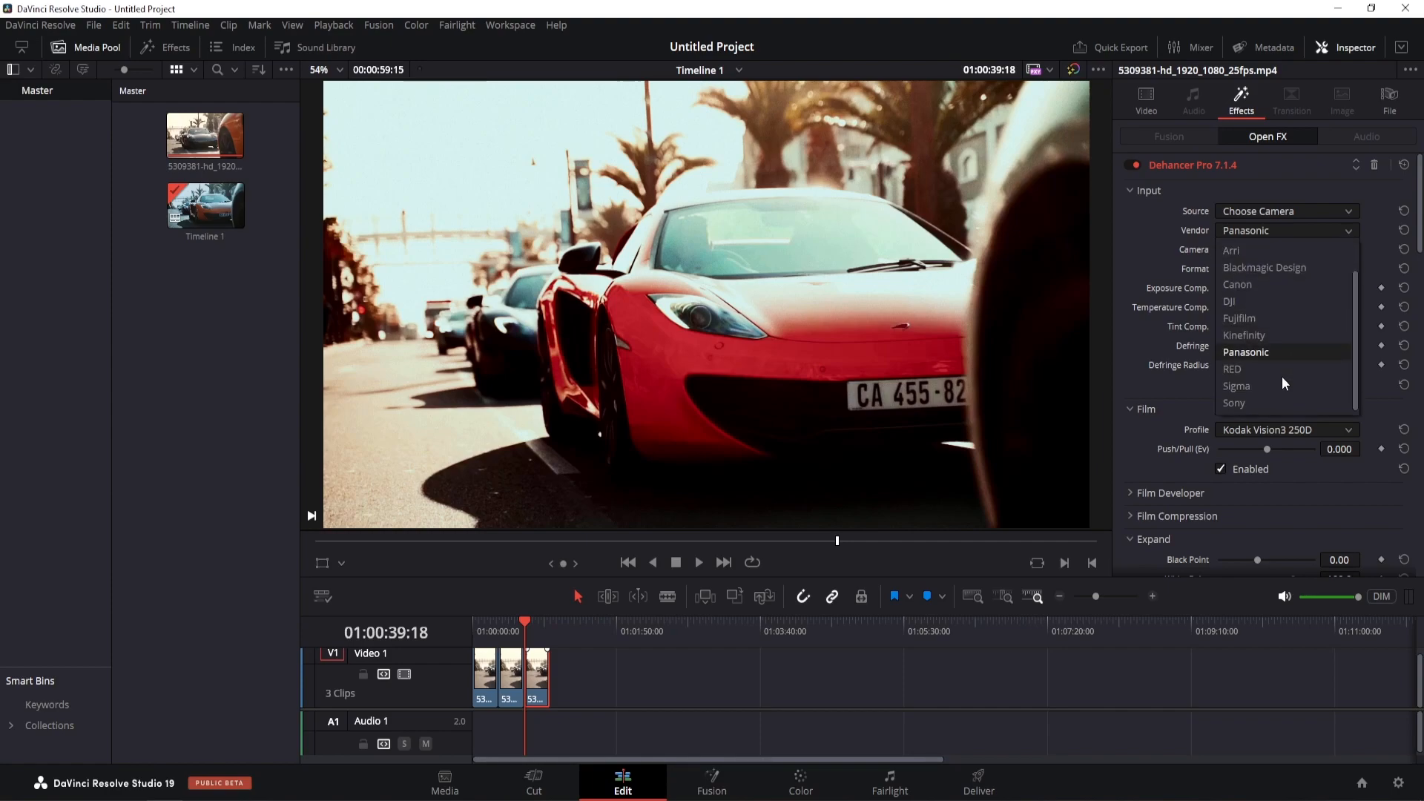
{"action": "left_click", "coordinate": [1253, 400]}
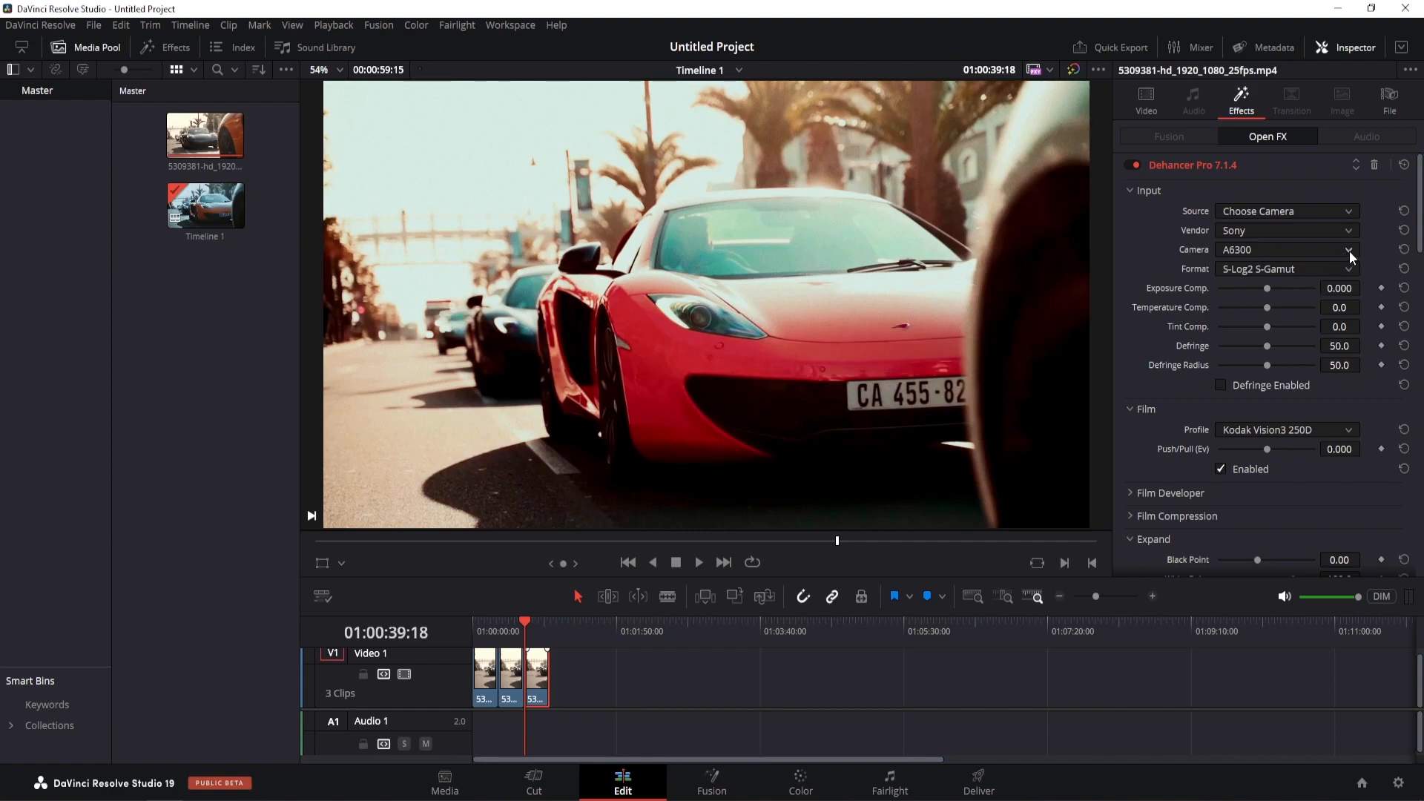
{"action": "left_click", "coordinate": [1350, 251]}
{"action": "mouse_move", "coordinate": [1356, 277]}
{"action": "left_mouse_down"}
{"action": "mouse_move", "coordinate": [1352, 385]}
{"action": "mouse_move", "coordinate": [1362, 266]}
{"action": "left_mouse_up"}
{"action": "left_click", "coordinate": [1343, 269]}
{"action": "left_click", "coordinate": [1345, 253]}
{"action": "left_click", "coordinate": [1292, 323]}
{"action": "left_click", "coordinate": [1346, 248]}
{"action": "left_click", "coordinate": [1290, 338]}
{"action": "left_click", "coordinate": [1347, 252]}
{"action": "left_click", "coordinate": [1310, 368]}
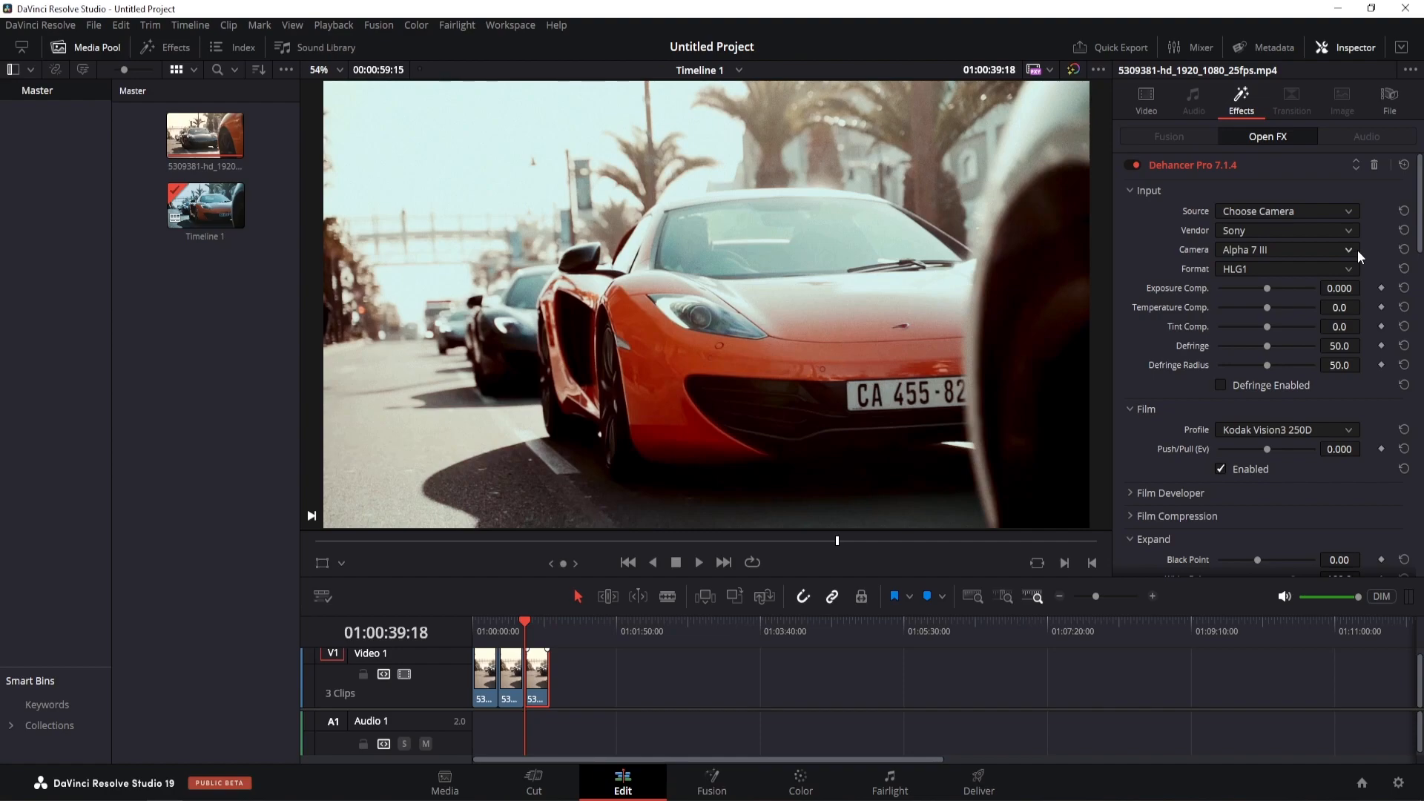
{"action": "left_click", "coordinate": [1328, 270]}
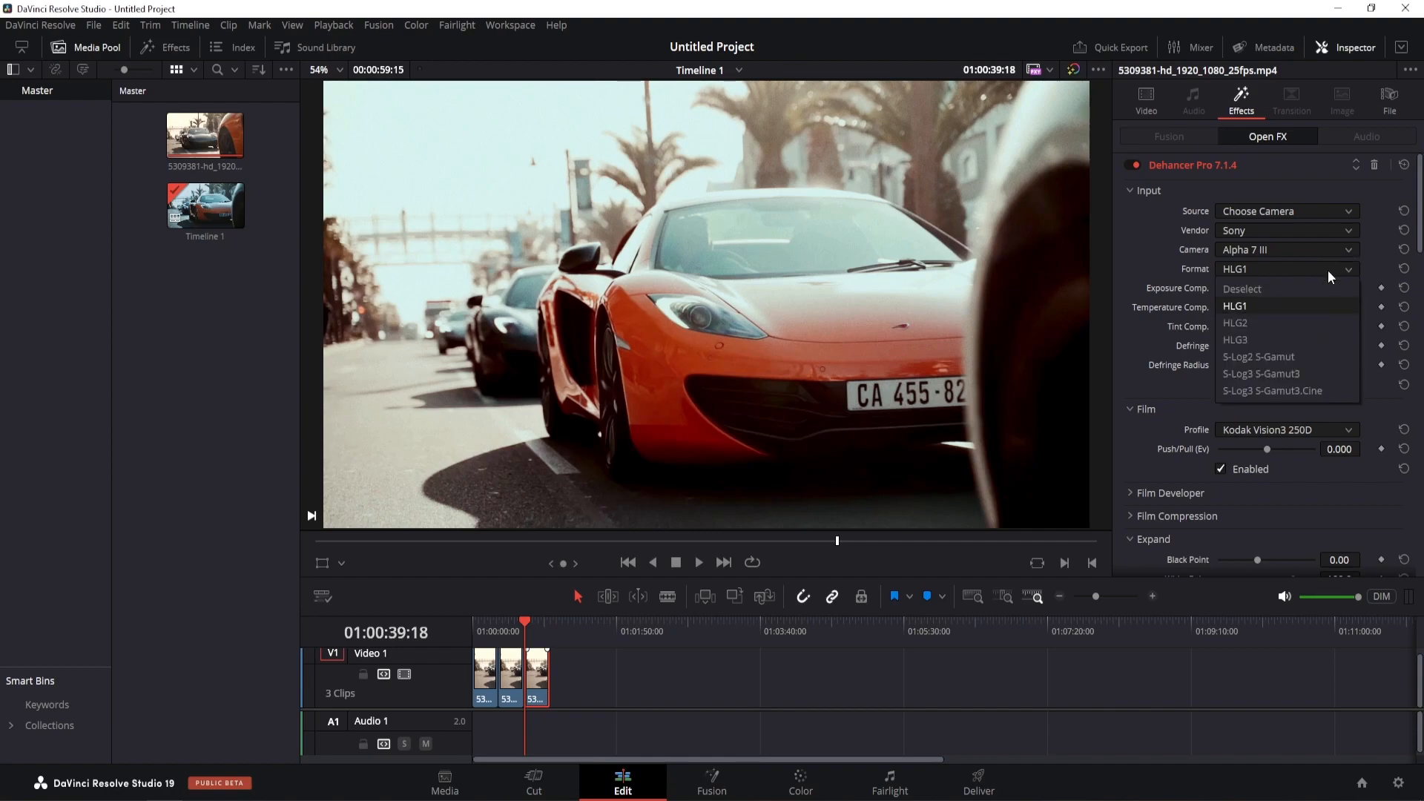
{"action": "left_click", "coordinate": [1249, 341]}
Set Exposure Comp. to 0.069, Temperature Comp. to 19.4, Tint Comp. to 30.2, Defringe to 40.3 and Defringe Radius to 55.0, and enable Defringe.
{"action": "left_click_drag", "start_coordinate": [1267, 288], "coordinate": [1272, 365]}
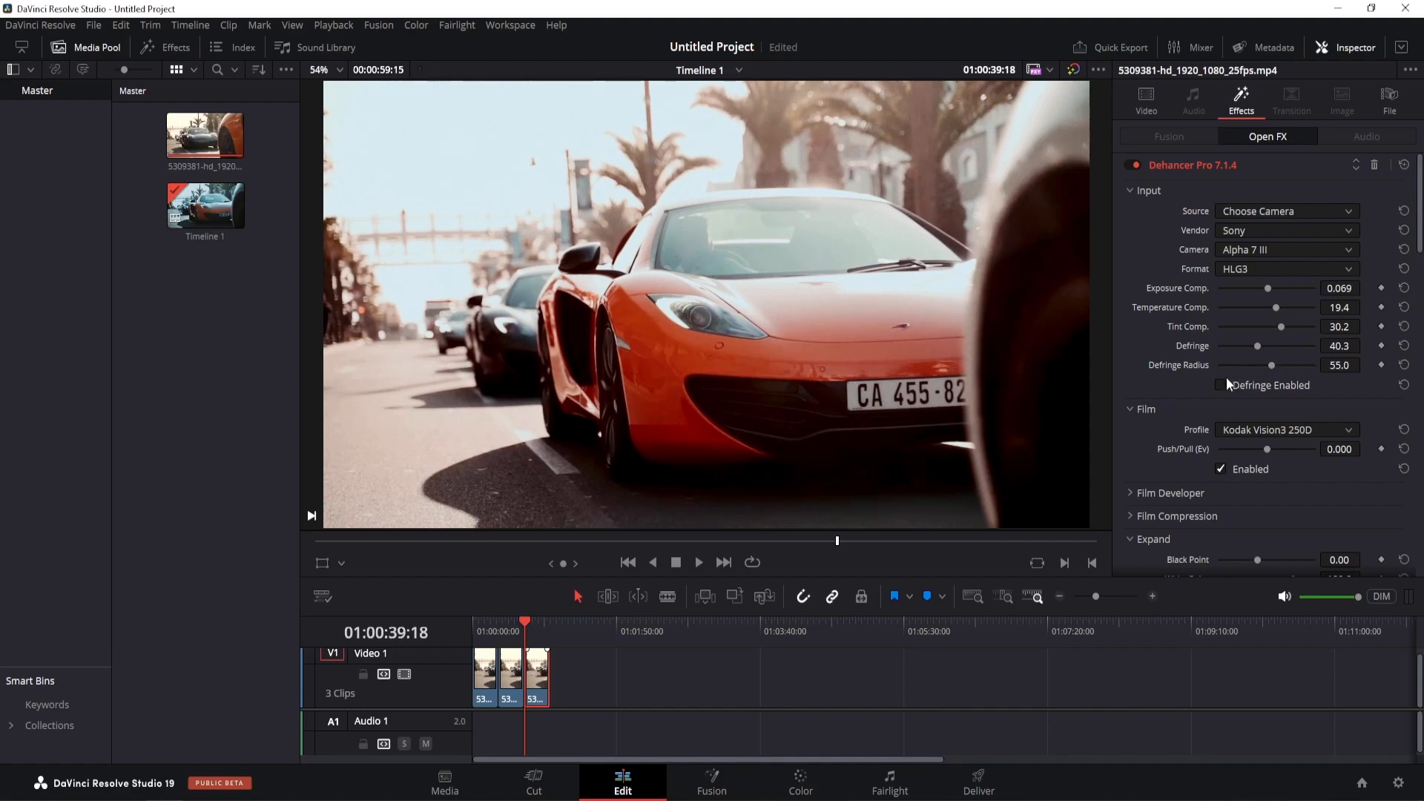
{"action": "left_click", "coordinate": [1221, 385]}
{"action": "left_click", "coordinate": [1129, 190]}
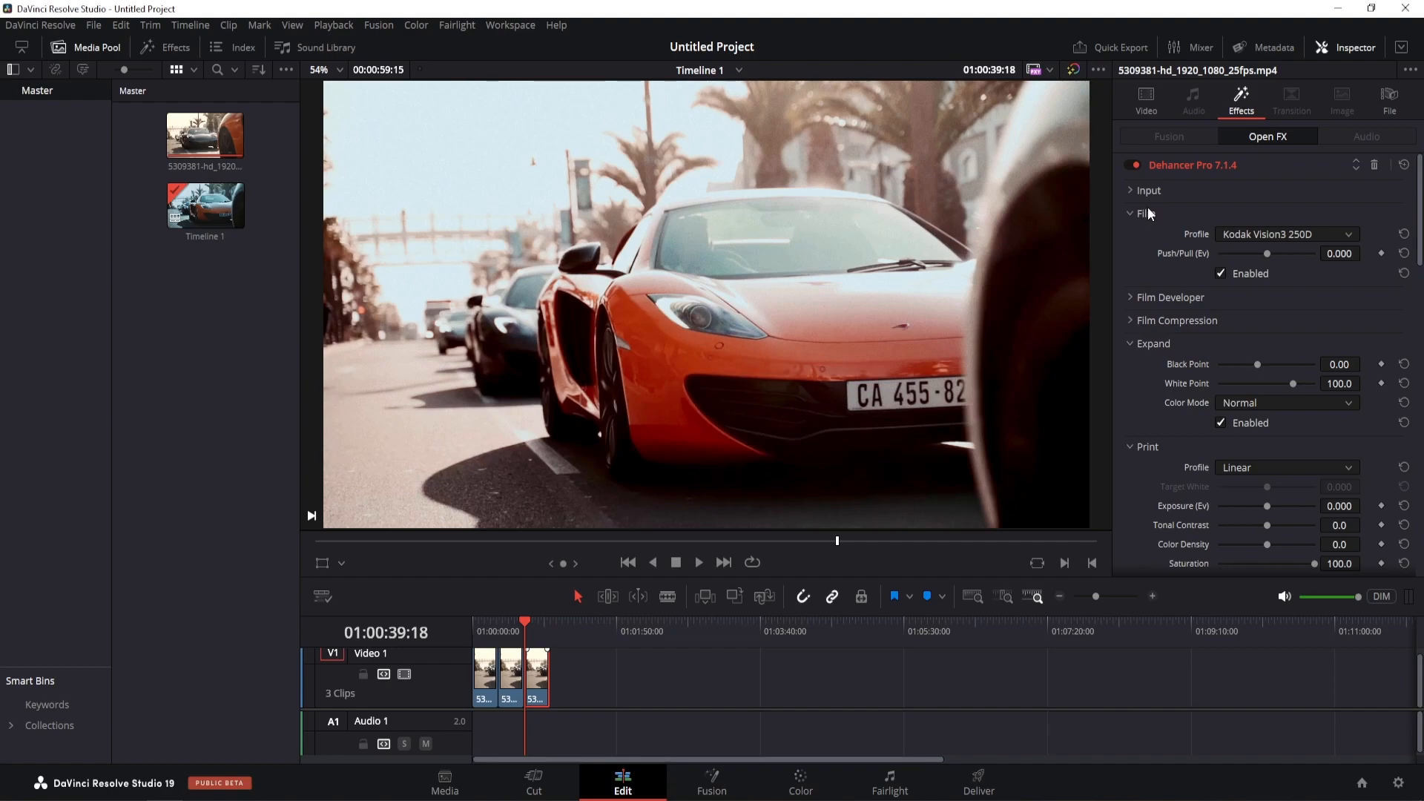
Try the film profiles Adox Color Implosion 100, Agfa Agfacolor 100, Agfacolor Portrait XPS 160 and Agfacolor XRS 200.
{"action": "left_click", "coordinate": [1328, 233]}
{"action": "scroll", "coordinate": [1417, 370], "scroll_direction": "up", "scroll_amount": 10}
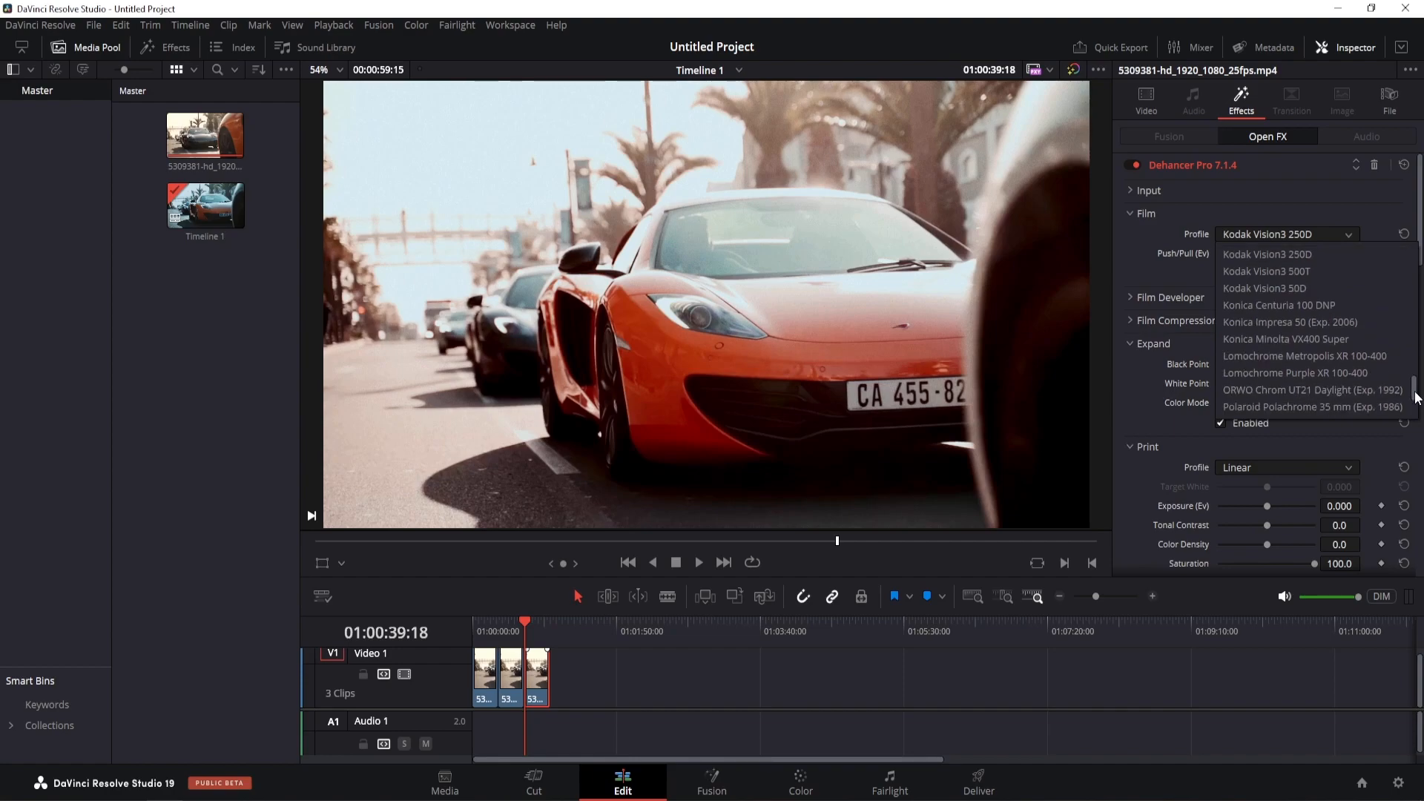
{"action": "scroll", "coordinate": [1316, 331], "scroll_direction": "up", "scroll_amount": 5}
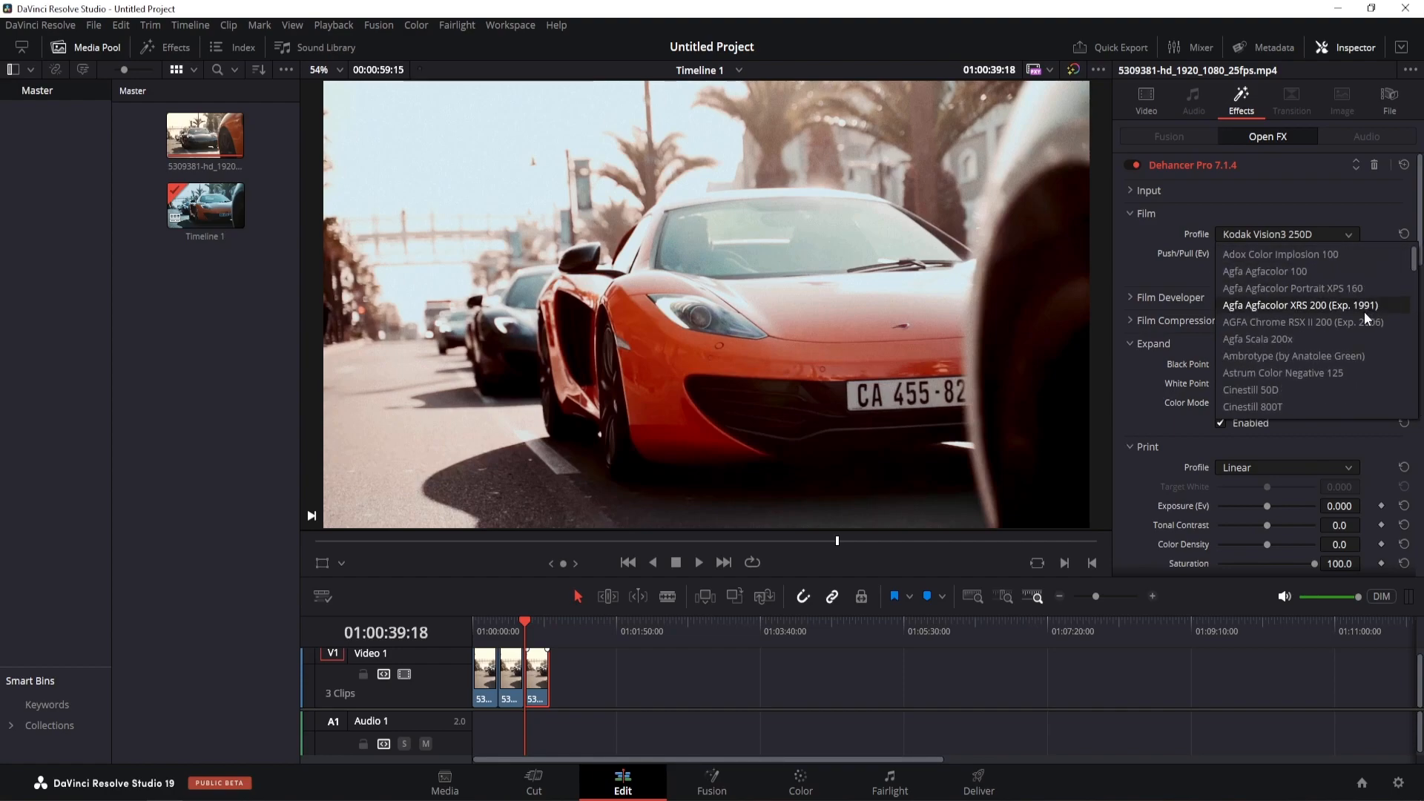
{"action": "left_click", "coordinate": [1296, 255]}
{"action": "left_click", "coordinate": [1275, 235]}
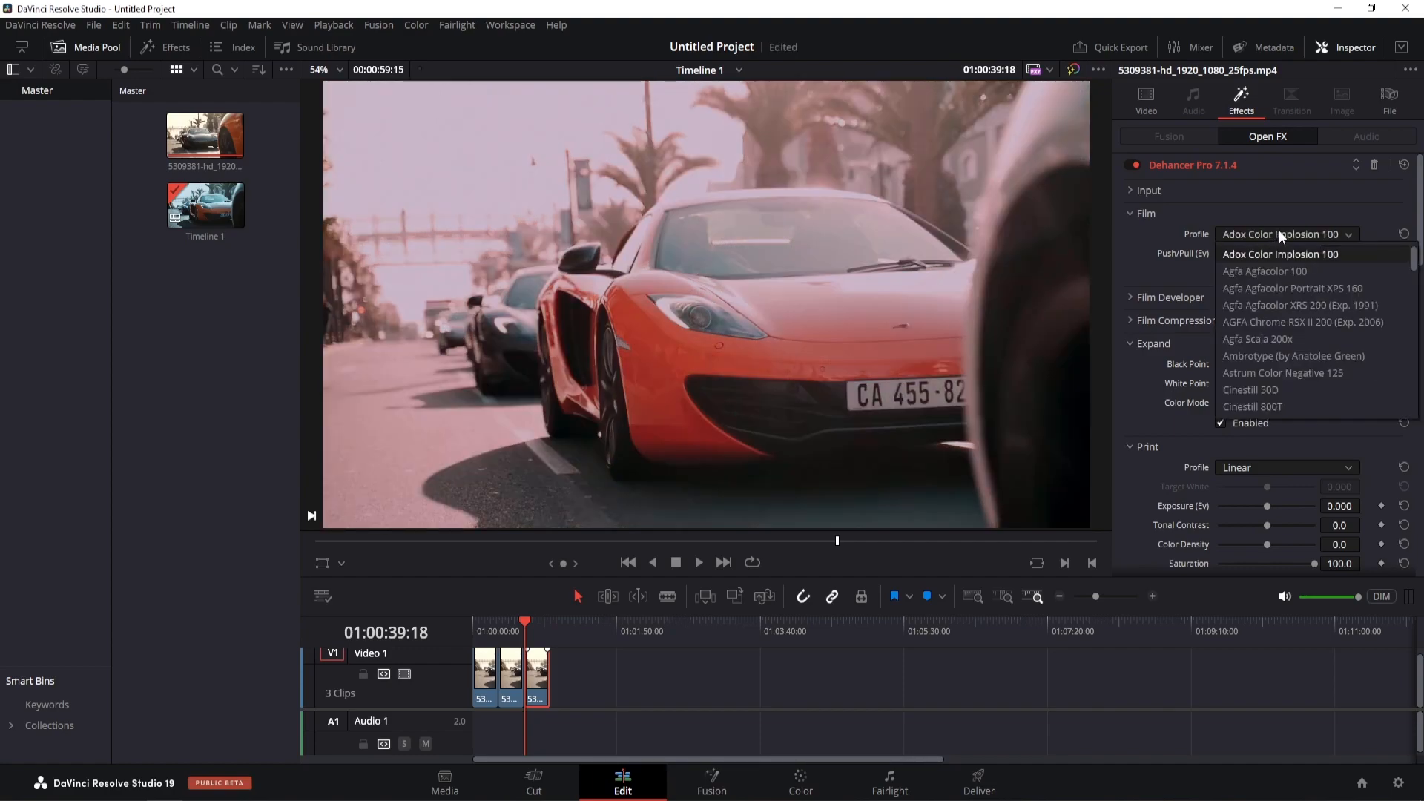
{"action": "left_click", "coordinate": [1276, 267]}
{"action": "left_click", "coordinate": [1296, 235]}
{"action": "left_click", "coordinate": [1290, 286]}
{"action": "left_click", "coordinate": [1297, 232]}
{"action": "left_click", "coordinate": [1289, 306]}
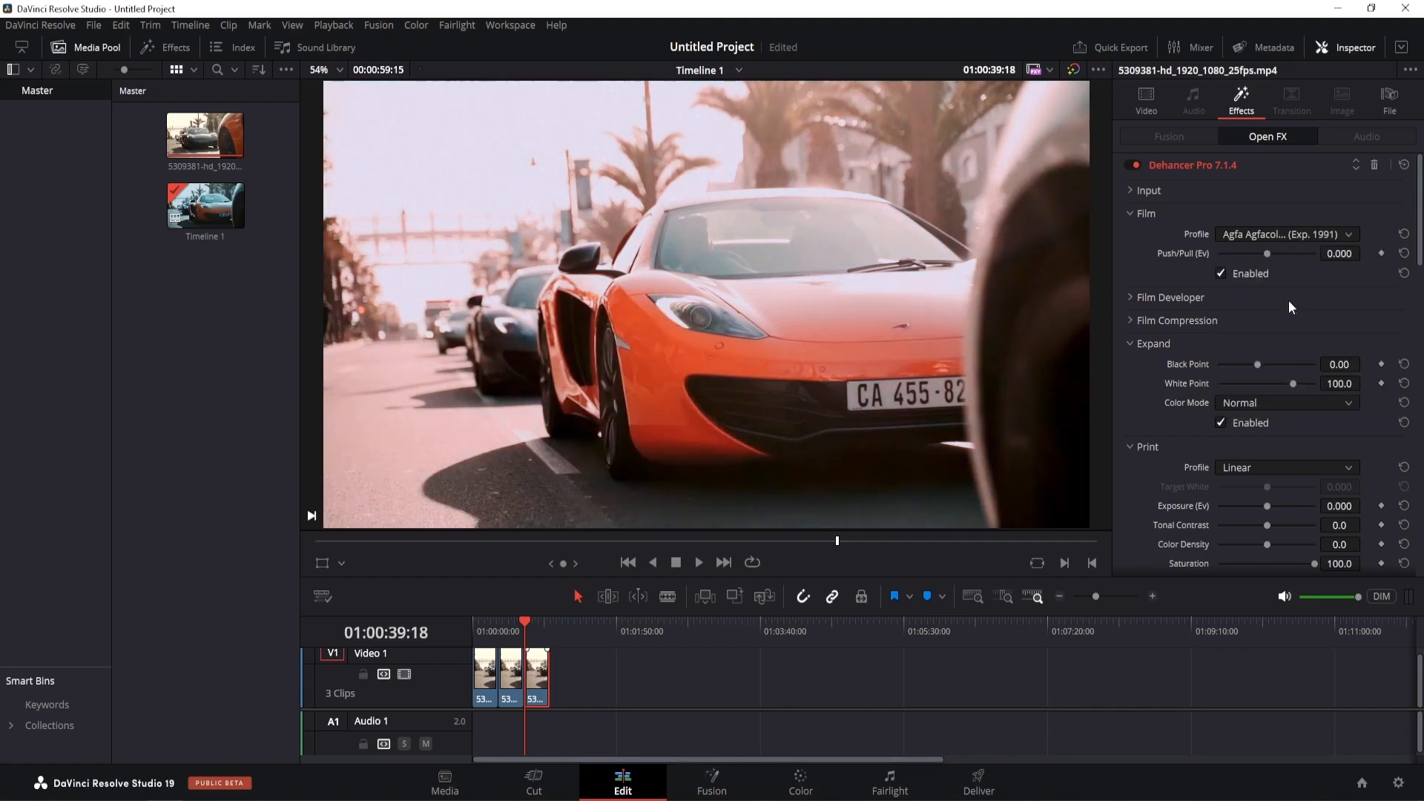
Try further film profiles down the list, such as Agfa Scala 200x, Cinestill 800T and Fujicolor Pro 400H.
{"action": "left_click", "coordinate": [1289, 232]}
{"action": "left_click", "coordinate": [1286, 306]}
{"action": "left_click", "coordinate": [1293, 236]}
{"action": "left_click", "coordinate": [1295, 339]}
{"action": "left_click", "coordinate": [1291, 234]}
{"action": "left_click", "coordinate": [1288, 373]}
{"action": "left_click", "coordinate": [1289, 234]}
{"action": "left_click", "coordinate": [1287, 405]}
{"action": "left_click", "coordinate": [1290, 234]}
{"action": "scroll", "coordinate": [1293, 327], "scroll_direction": "down", "scroll_amount": 2}
{"action": "left_click", "coordinate": [1293, 339]}
{"action": "left_click", "coordinate": [1292, 235]}
{"action": "left_click", "coordinate": [1294, 390]}
{"action": "left_click", "coordinate": [1297, 239]}
{"action": "left_click", "coordinate": [1294, 341]}
Set the Film profile to Kodak Aerocolor IV 125, and try different Push/Pull values before resetting them to 0.000.
{"action": "left_click", "coordinate": [1291, 235]}
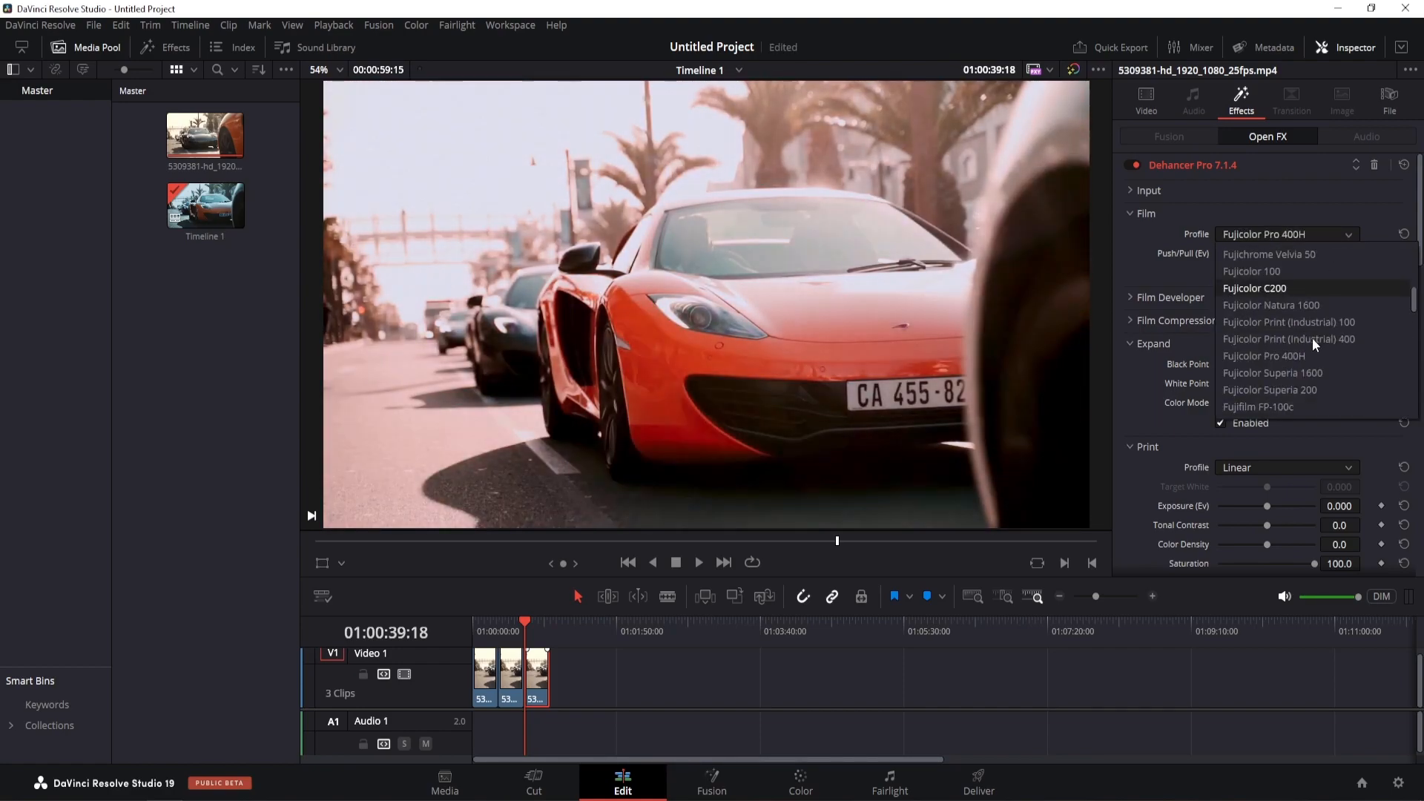
{"action": "left_click", "coordinate": [1297, 406]}
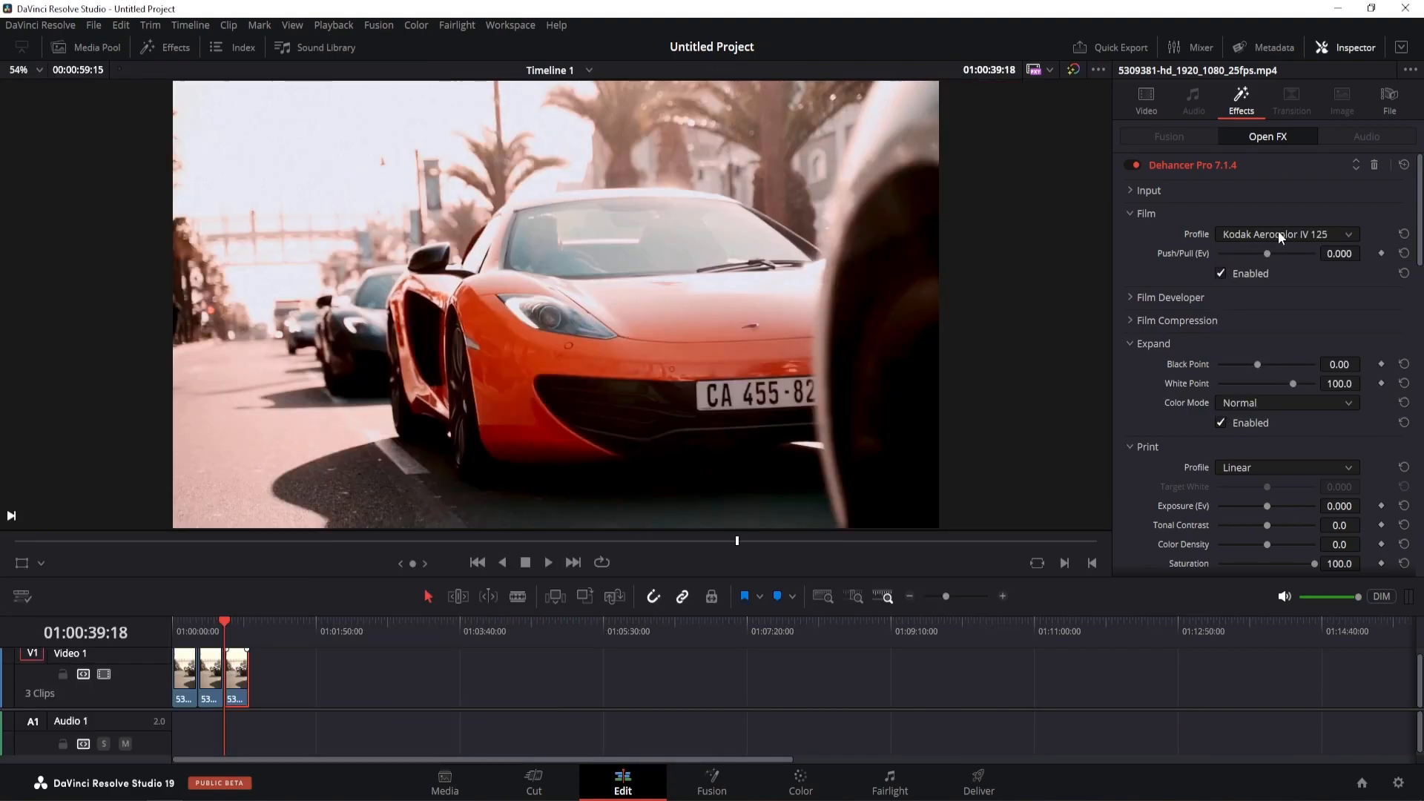
{"action": "mouse_move", "coordinate": [1267, 252]}
{"action": "left_mouse_down"}
{"action": "mouse_move", "coordinate": [1289, 252]}
{"action": "mouse_move", "coordinate": [1249, 256]}
{"action": "mouse_move", "coordinate": [1307, 256]}
{"action": "mouse_move", "coordinate": [1246, 260]}
{"action": "mouse_move", "coordinate": [1297, 260]}
{"action": "mouse_move", "coordinate": [1278, 260]}
{"action": "left_mouse_up"}
{"action": "double_click", "coordinate": [1178, 253]}
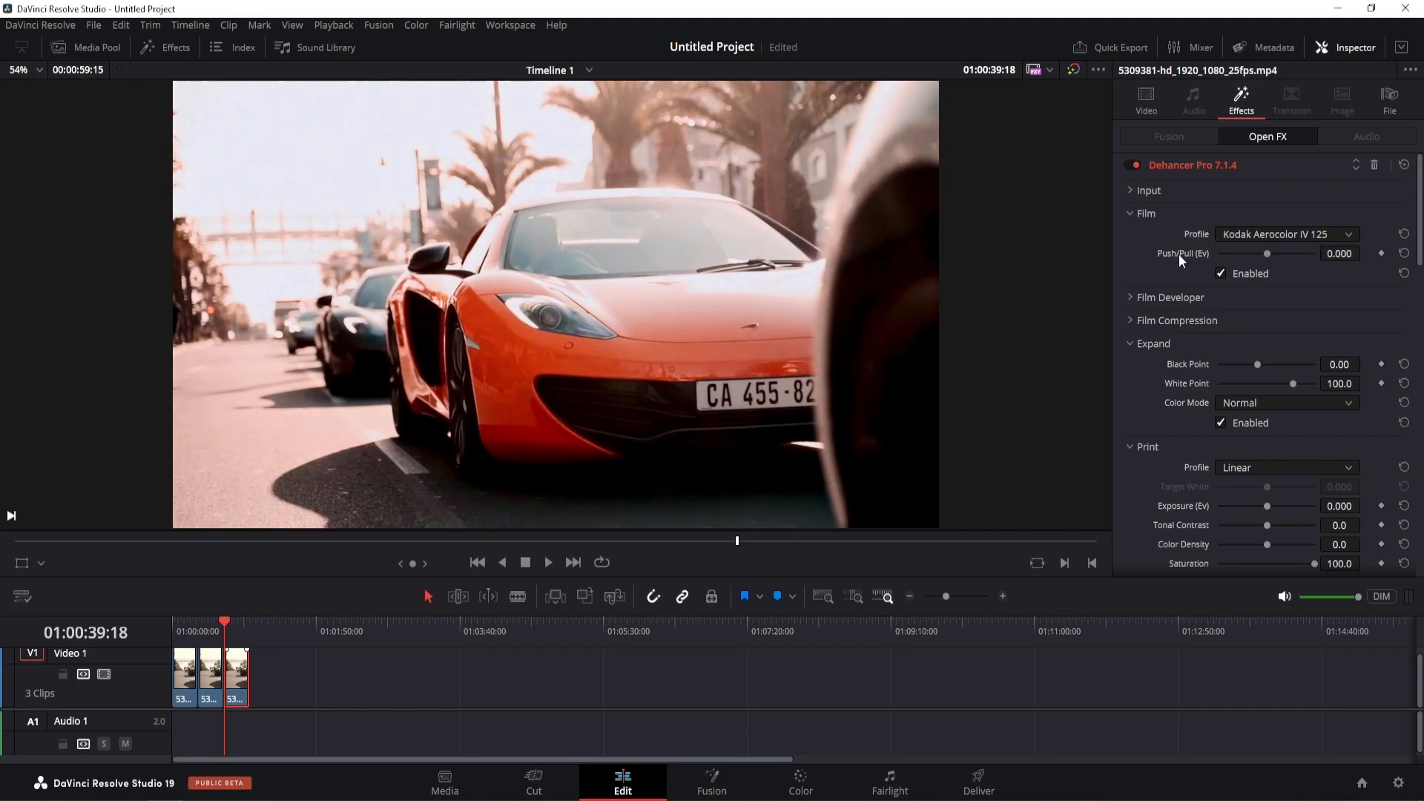
Enable Film Developer with Contrast Boost -19.4, Gamma Correction 5.1 and Color Boost 98.4.
{"action": "left_click", "coordinate": [1129, 296]}
{"action": "left_click", "coordinate": [1221, 396]}
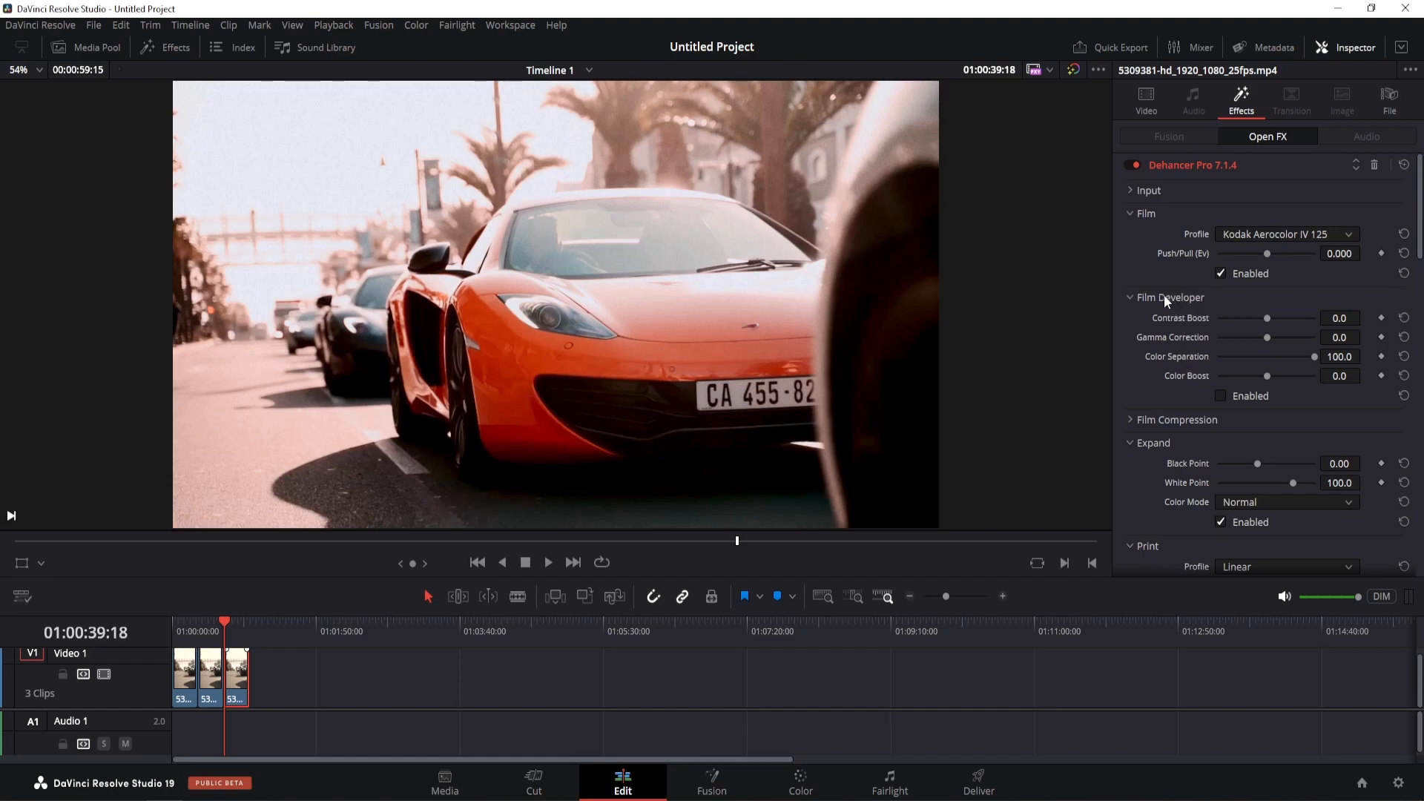
{"action": "left_click", "coordinate": [1221, 396]}
{"action": "left_click_drag", "start_coordinate": [1267, 317], "coordinate": [1364, 368]}
{"action": "left_click_drag", "start_coordinate": [1267, 376], "coordinate": [1314, 382]}
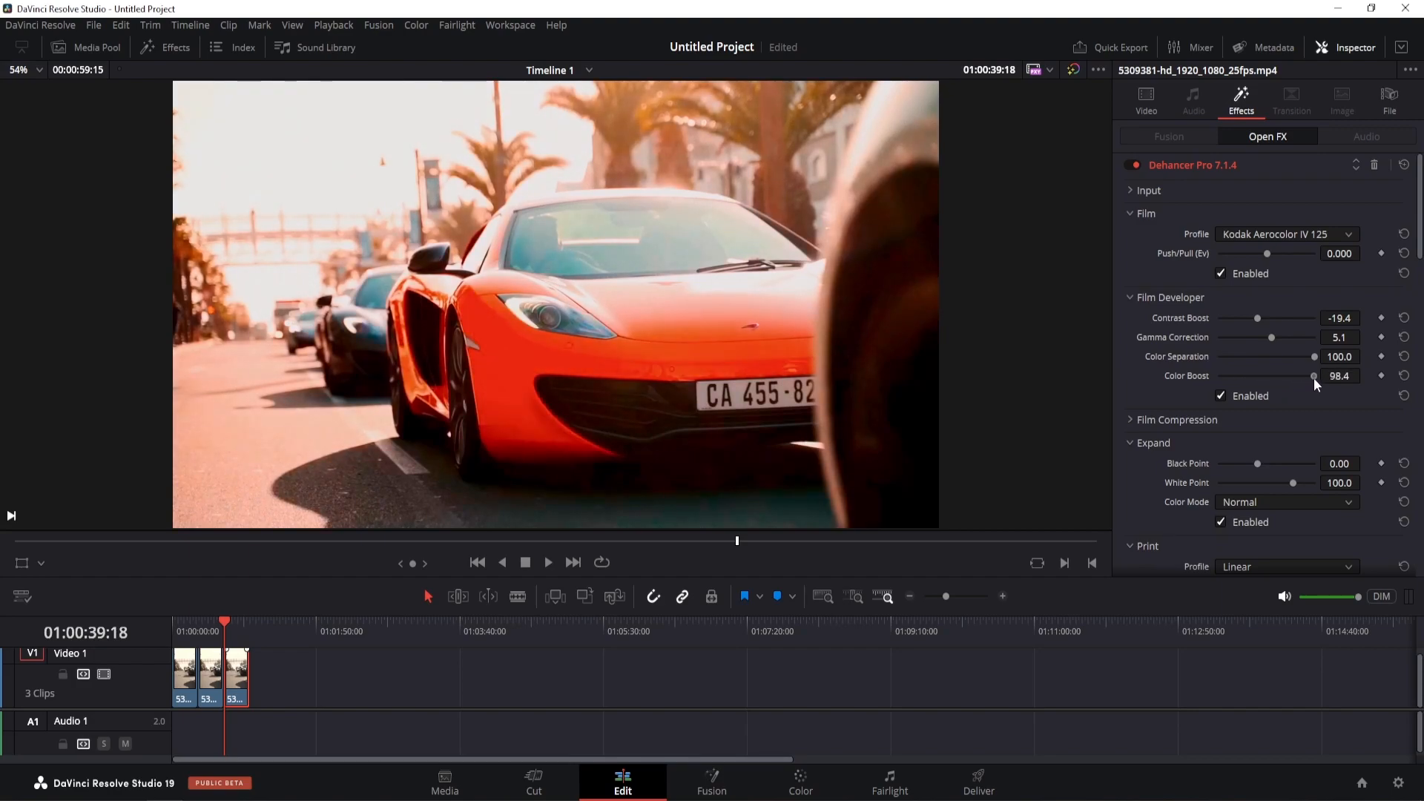
{"action": "left_click", "coordinate": [1130, 297]}
Compare Film Compression on and off, and enable it with Impact 55.8, White Point 90.1, Tonal Range 70.6 and Color Density 50.4.
{"action": "left_click", "coordinate": [1128, 319]}
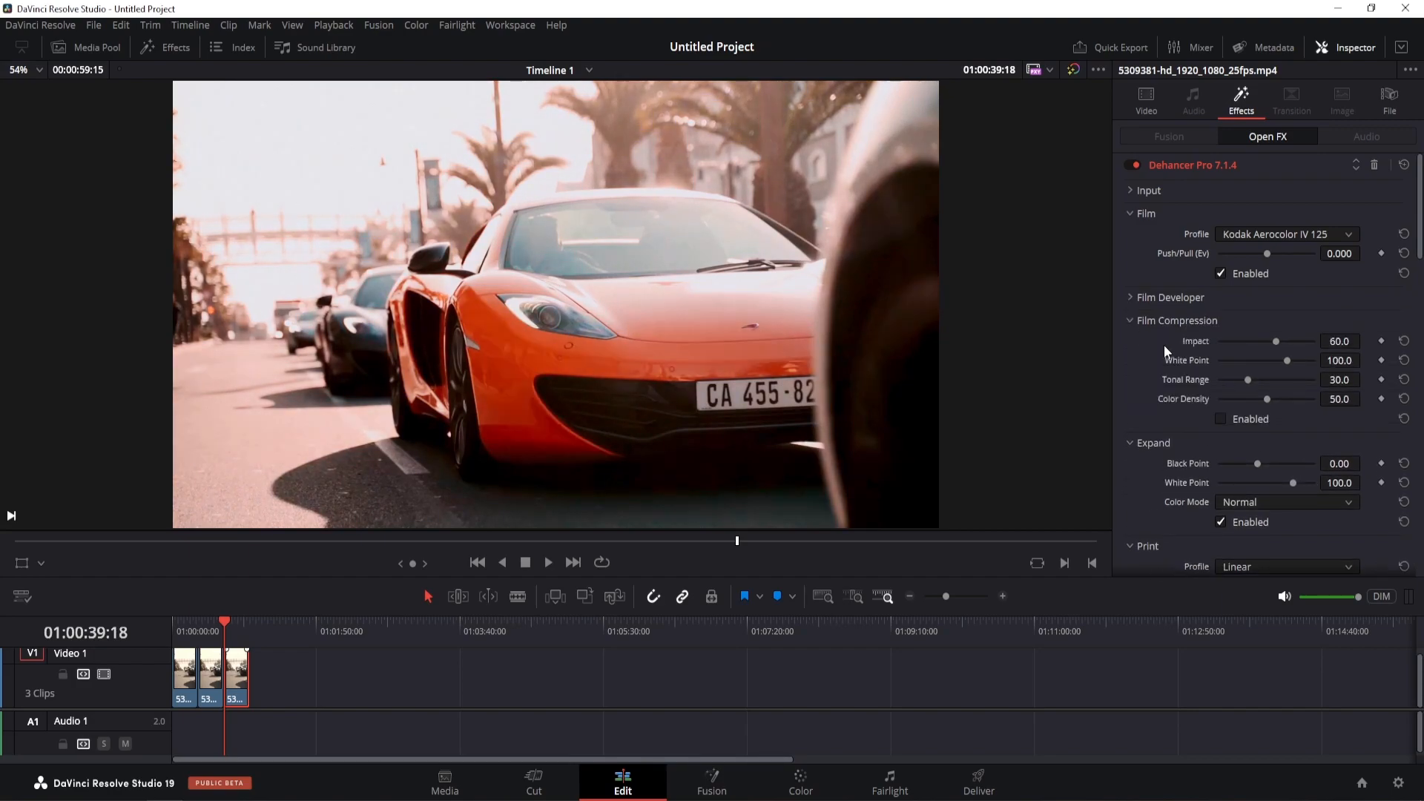
{"action": "left_click", "coordinate": [1221, 419]}
{"action": "left_click", "coordinate": [1222, 418]}
{"action": "left_click", "coordinate": [1221, 417]}
{"action": "left_click", "coordinate": [1222, 418]}
{"action": "left_click", "coordinate": [1221, 417]}
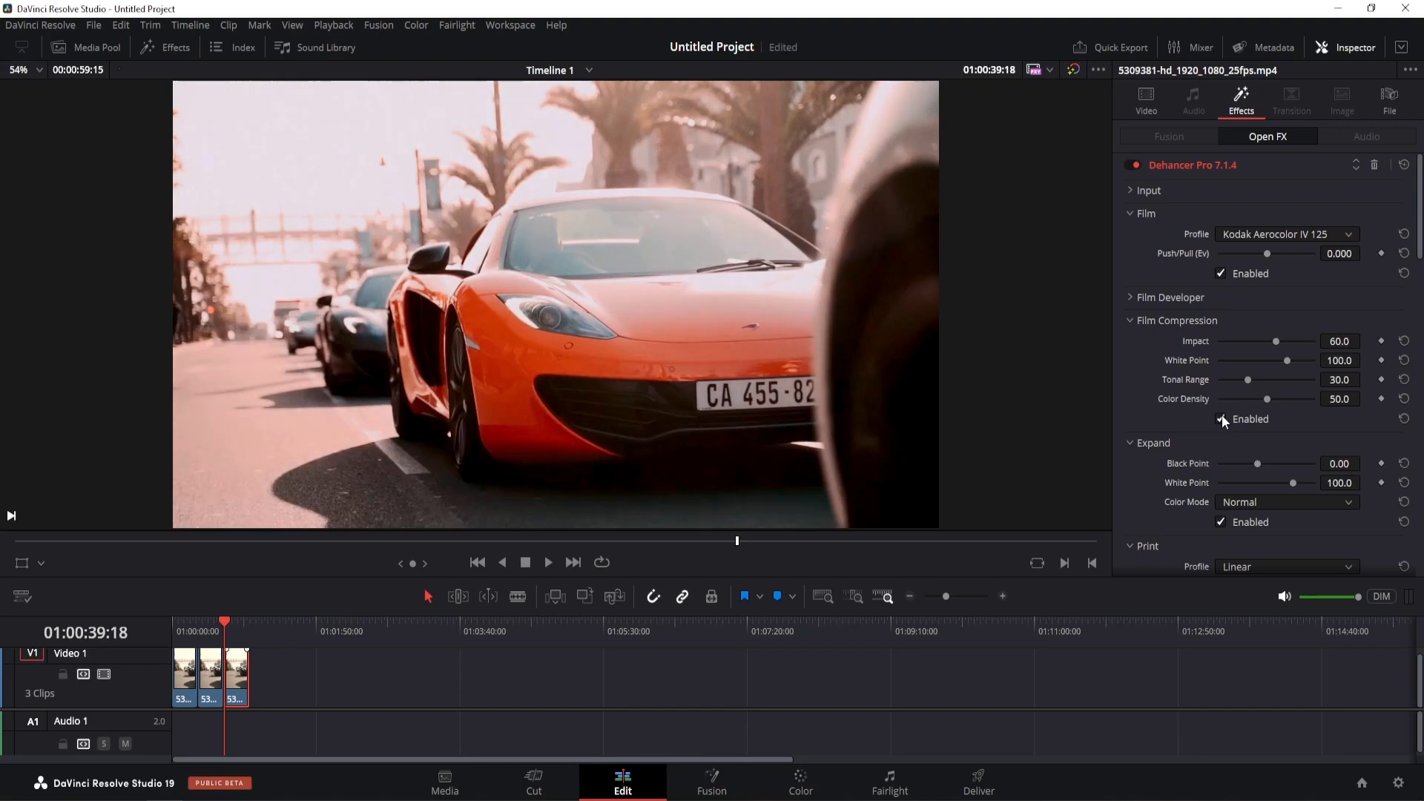
{"action": "left_click_drag", "start_coordinate": [1261, 341], "coordinate": [1230, 397]}
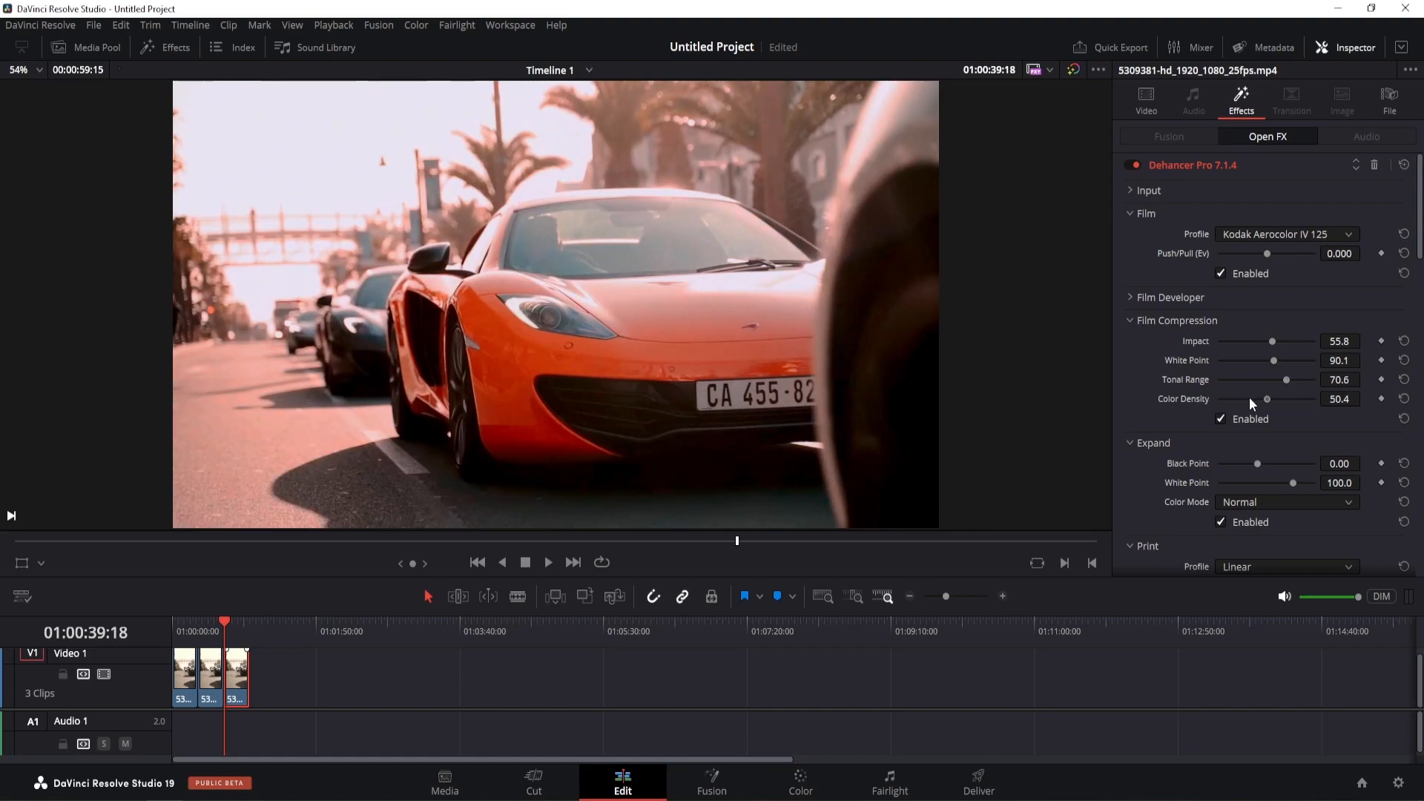
{"action": "left_click", "coordinate": [1157, 321]}
Set the Expand Black Point to 2.47 and White Point to 97.7.
{"action": "left_click", "coordinate": [1155, 343]}
{"action": "left_click", "coordinate": [1155, 343]}
{"action": "left_click_drag", "start_coordinate": [1259, 362], "coordinate": [1290, 382]}
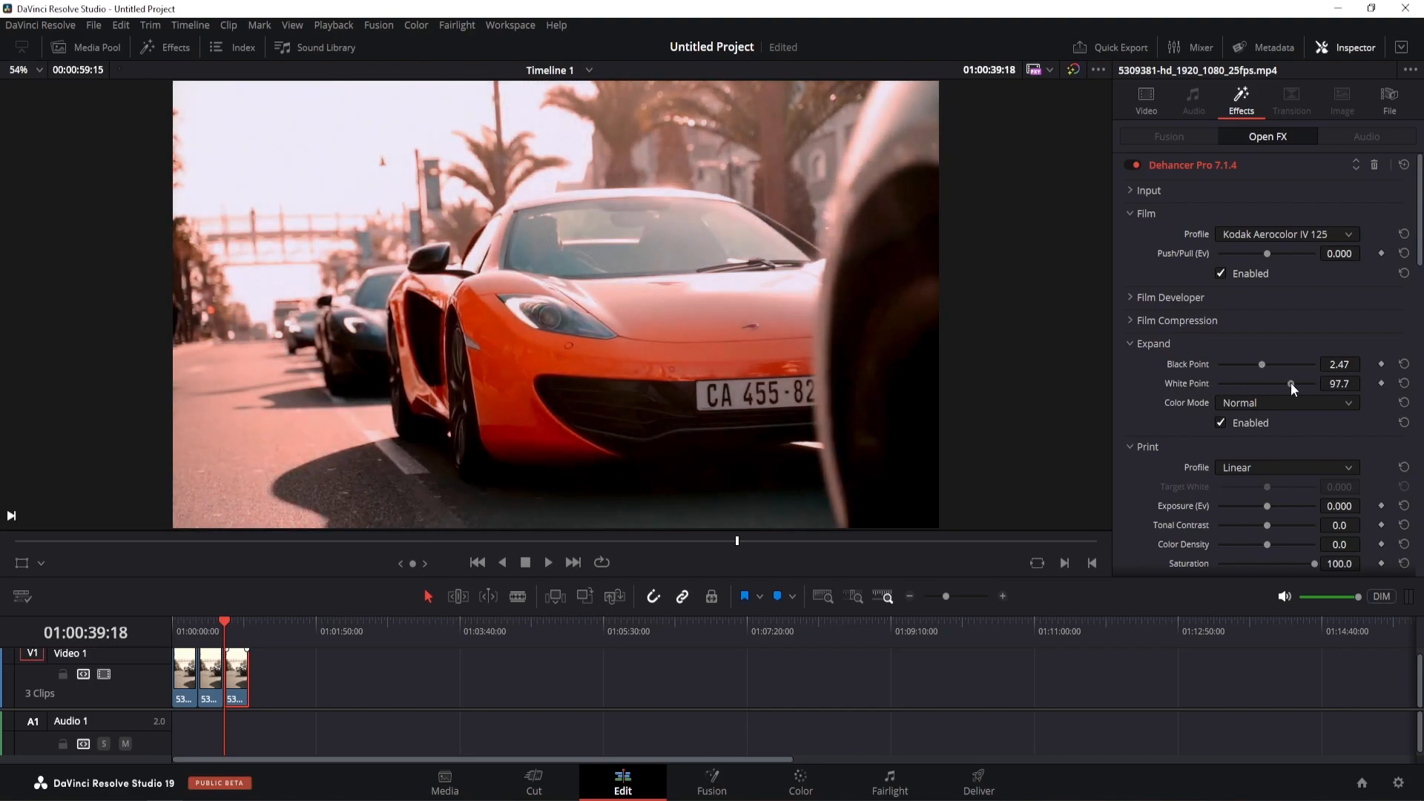
Try the different Expand color modes and set Color Mode to Luma.
{"action": "left_click", "coordinate": [1267, 401]}
{"action": "left_click", "coordinate": [1264, 439]}
{"action": "left_click", "coordinate": [1260, 407]}
{"action": "left_click", "coordinate": [1255, 426]}
{"action": "left_click", "coordinate": [1239, 405]}
{"action": "left_click", "coordinate": [1242, 438]}
{"action": "left_click", "coordinate": [1267, 407]}
{"action": "scroll", "coordinate": [1266, 421], "scroll_direction": "down", "scroll_amount": 3}
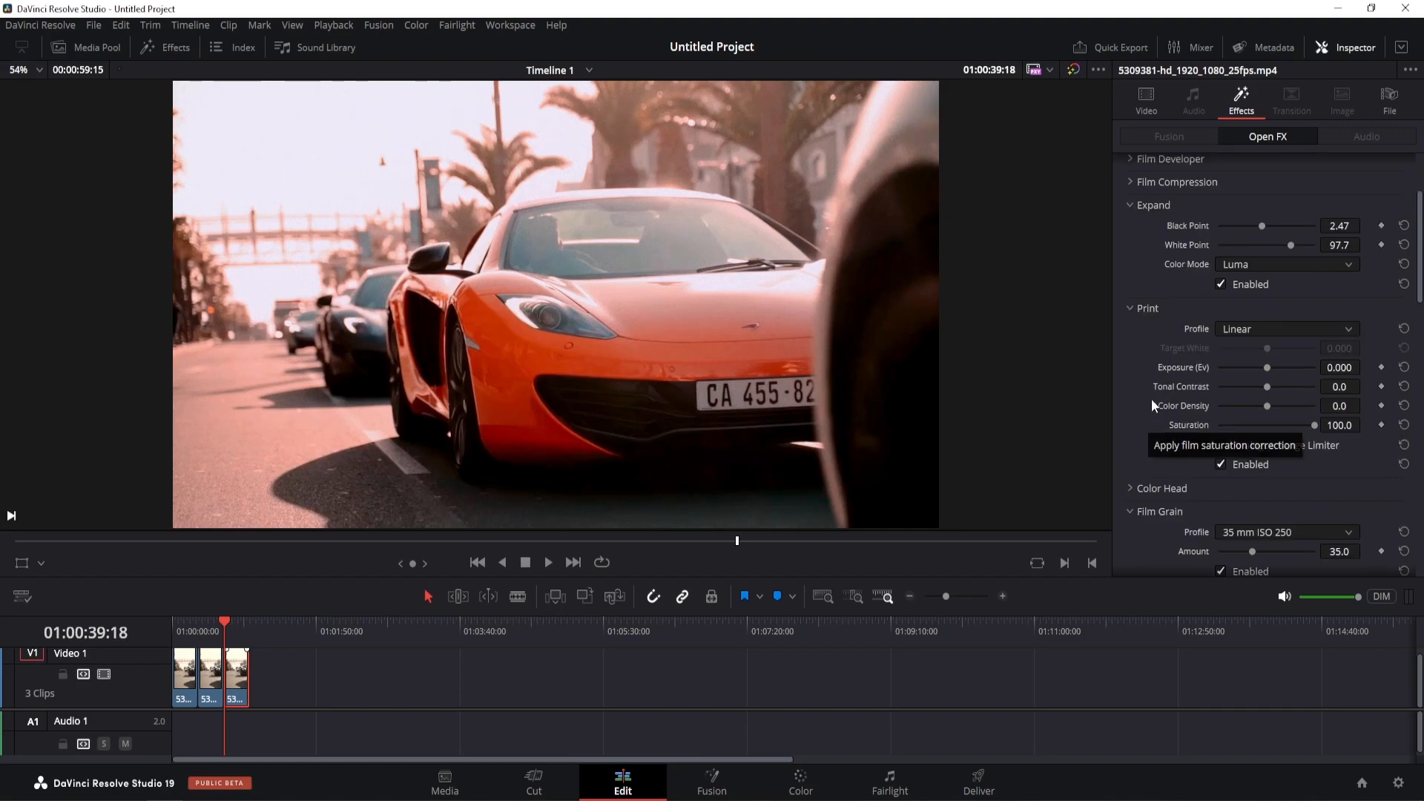
Compare the clip with Print on and off, and enable it with the Kodak 2383 Print Film profile.
{"action": "left_click", "coordinate": [1221, 463]}
{"action": "left_click", "coordinate": [1221, 463]}
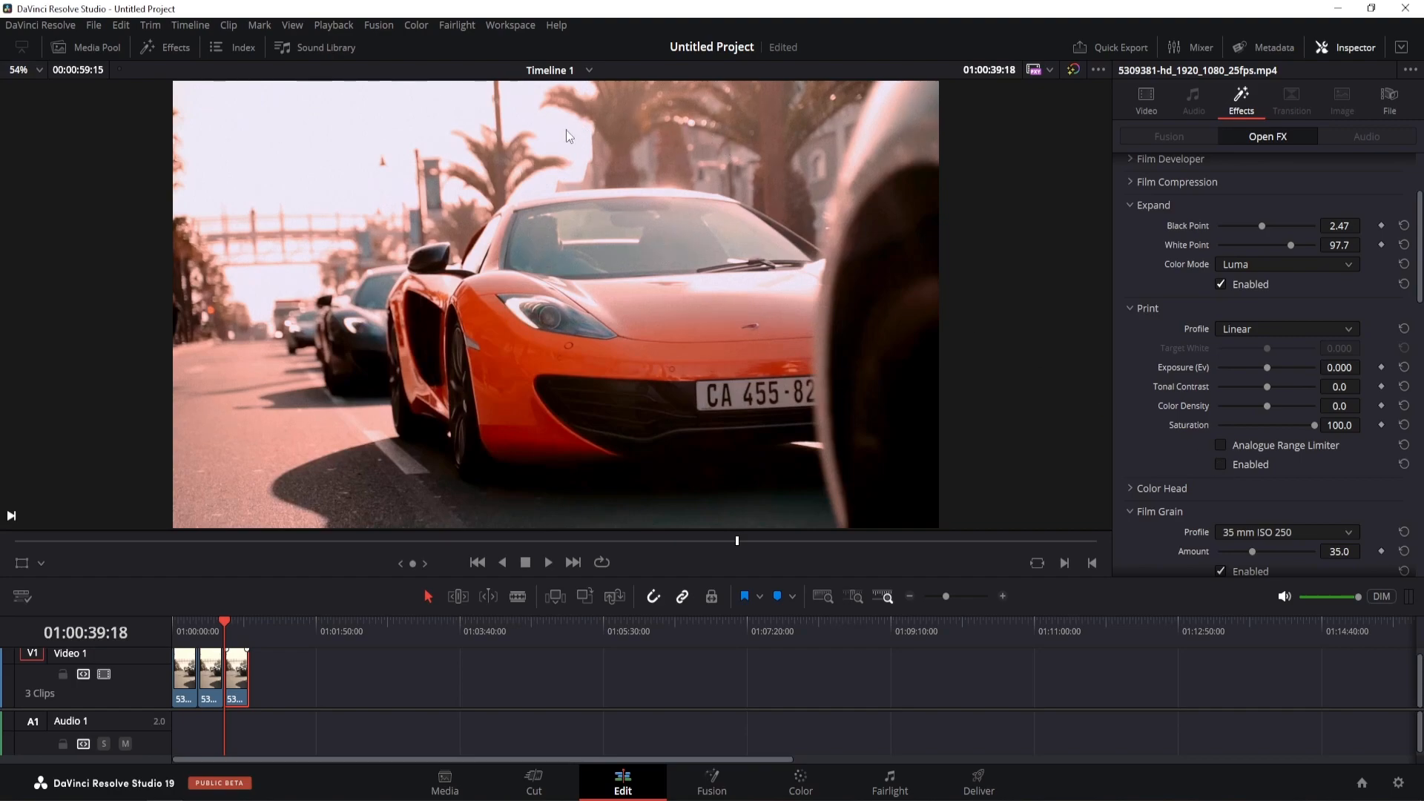
{"action": "left_click", "coordinate": [1221, 464]}
{"action": "left_click", "coordinate": [1255, 329]}
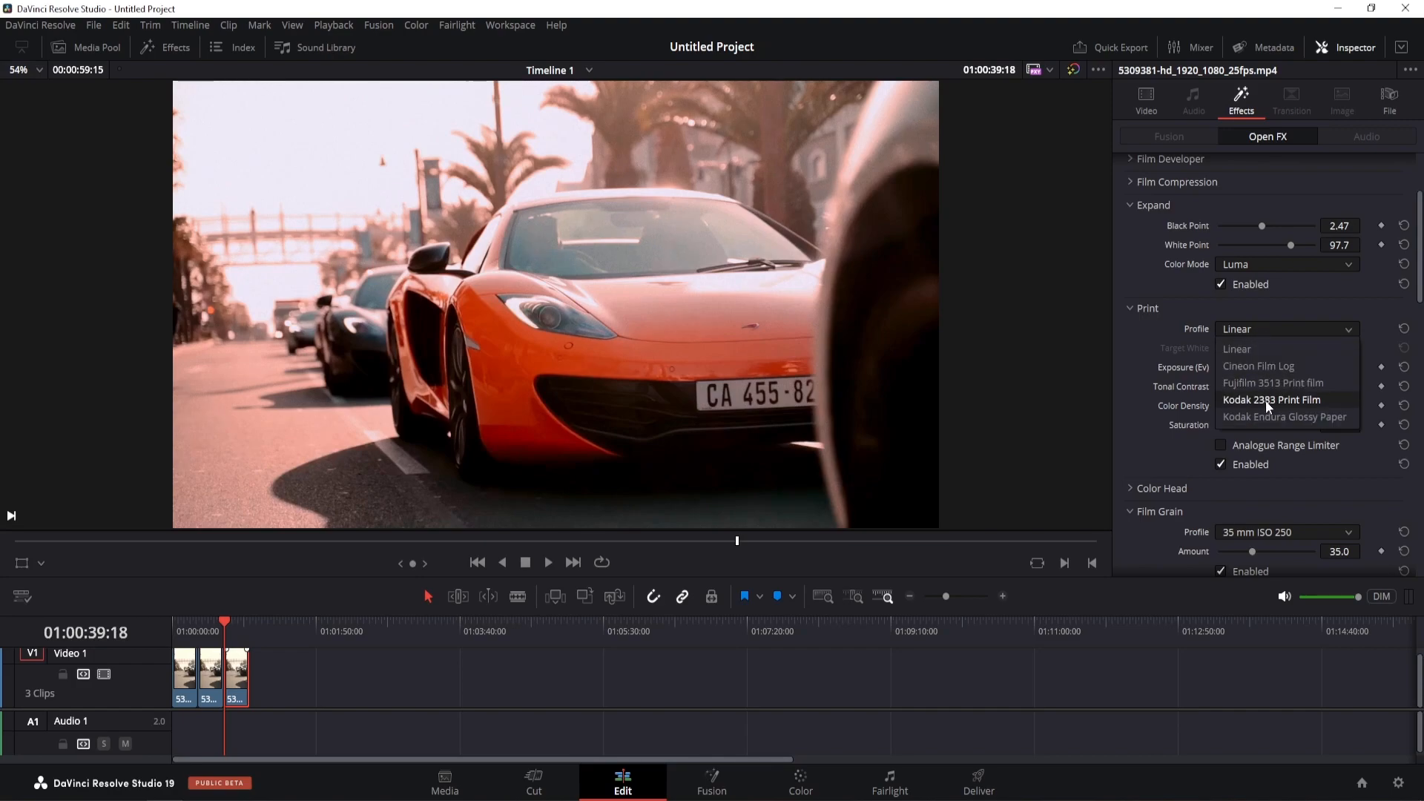
{"action": "left_click", "coordinate": [1297, 403]}
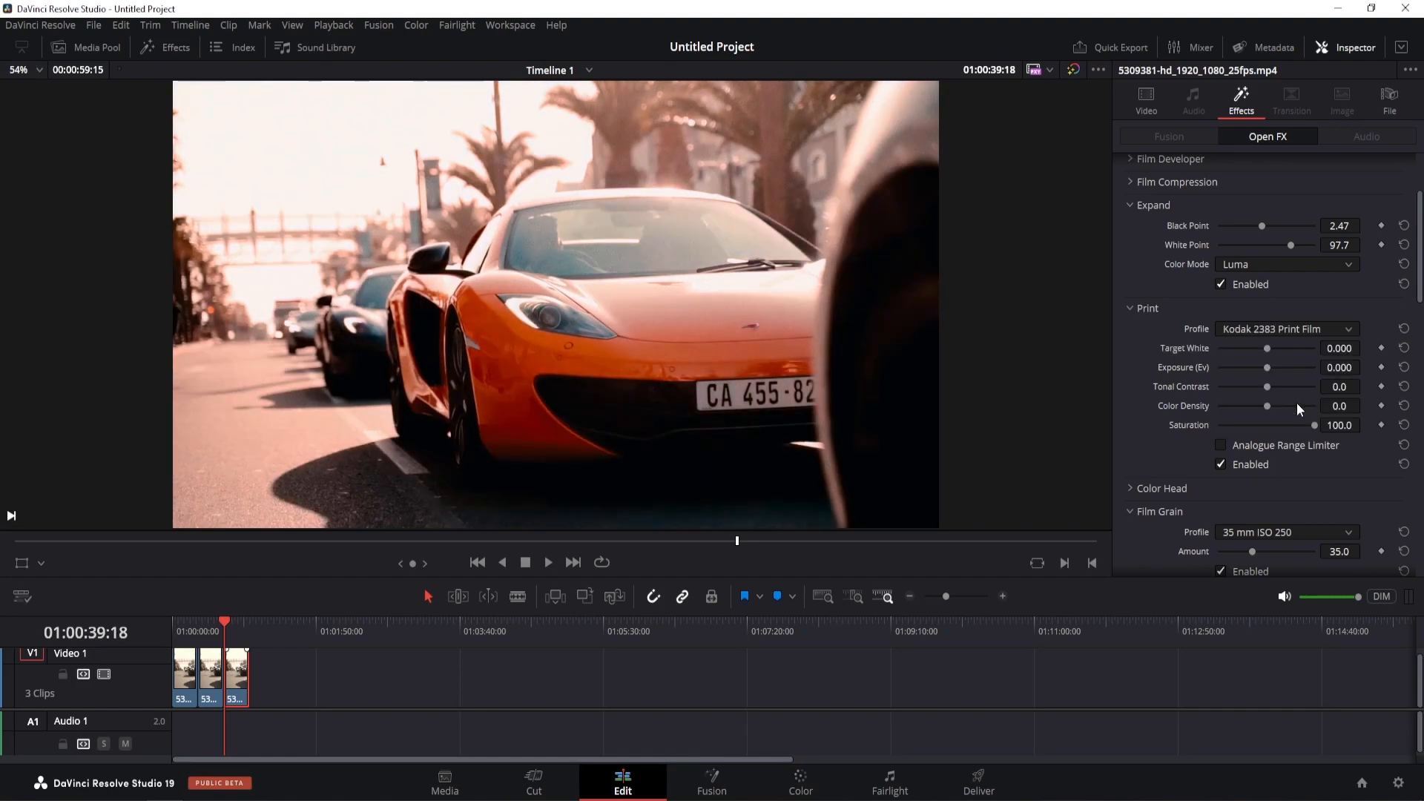
{"action": "left_click", "coordinate": [1147, 308]}
Enable Color Head with all three color axes at 22.1, Shadows Tone 51.9, Midtones Tone 34.9 and Highlights Tone -11.6.
{"action": "left_click", "coordinate": [1178, 331]}
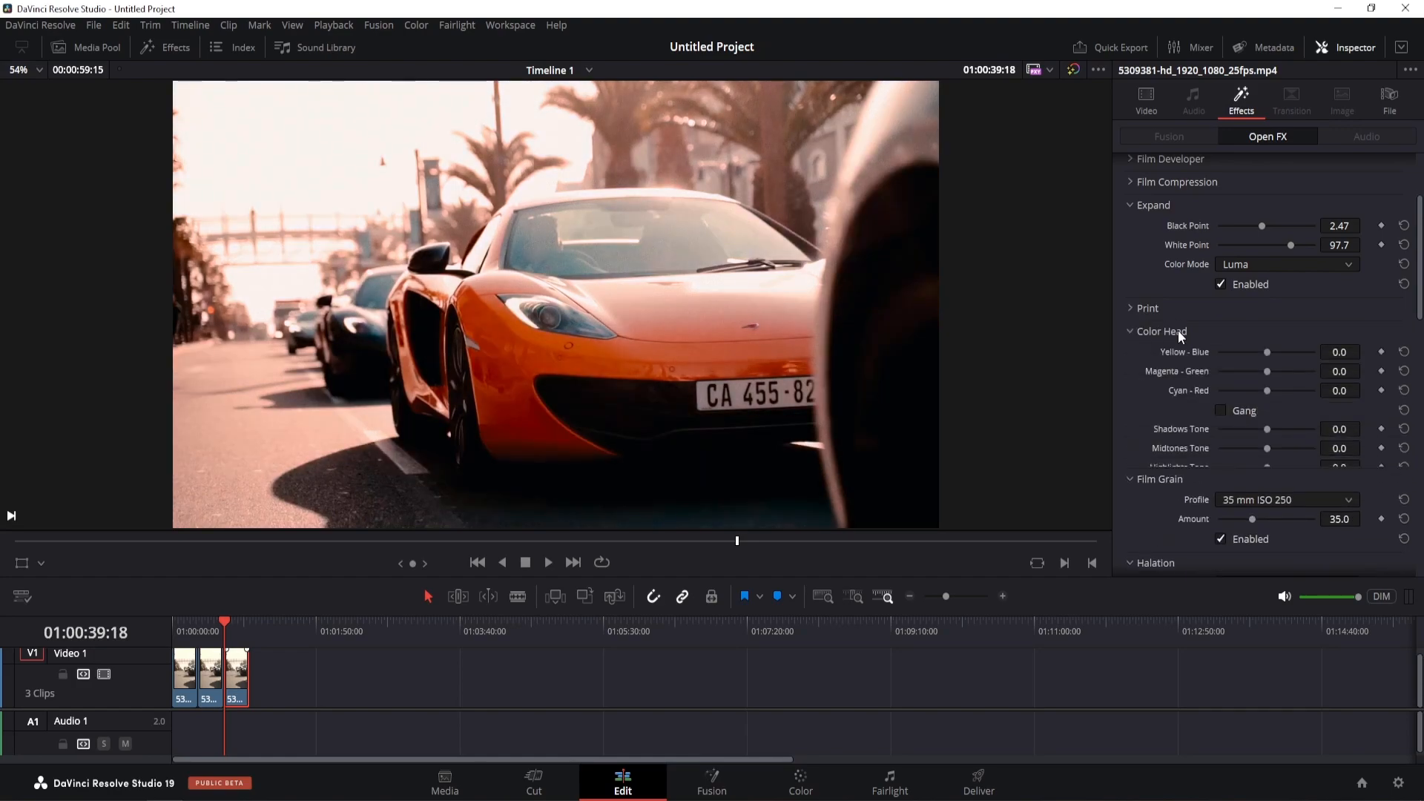
{"action": "left_click", "coordinate": [1221, 527]}
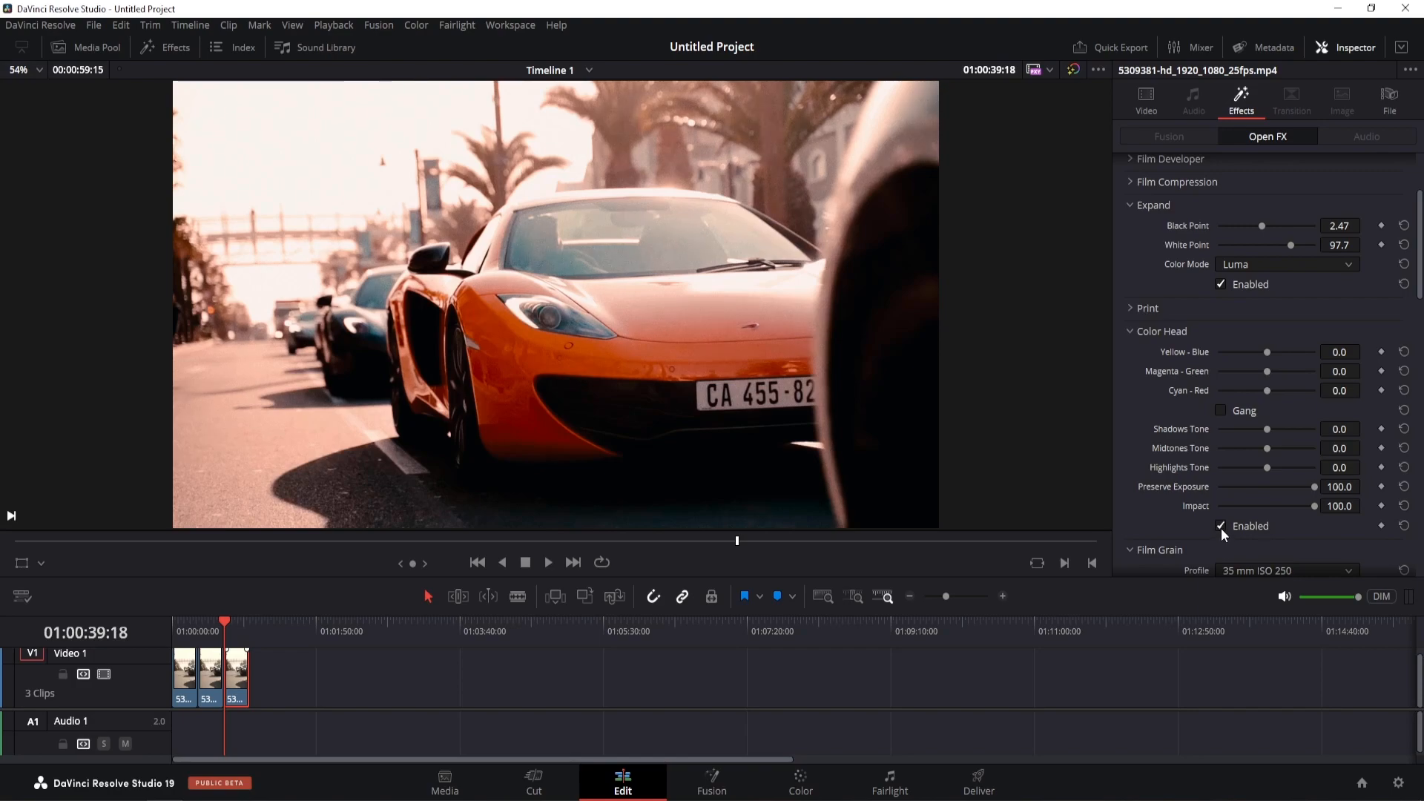
{"action": "mouse_move", "coordinate": [1277, 351]}
{"action": "left_mouse_down"}
{"action": "mouse_move", "coordinate": [1298, 349]}
{"action": "mouse_move", "coordinate": [1240, 350]}
{"action": "mouse_move", "coordinate": [1288, 352]}
{"action": "mouse_move", "coordinate": [1244, 371]}
{"action": "mouse_move", "coordinate": [1279, 377]}
{"action": "mouse_move", "coordinate": [1233, 371]}
{"action": "mouse_move", "coordinate": [1303, 375]}
{"action": "mouse_move", "coordinate": [1232, 373]}
{"action": "mouse_move", "coordinate": [1288, 375]}
{"action": "left_mouse_up"}
{"action": "left_click", "coordinate": [1220, 411]}
{"action": "left_click_drag", "start_coordinate": [1267, 429], "coordinate": [1306, 506]}
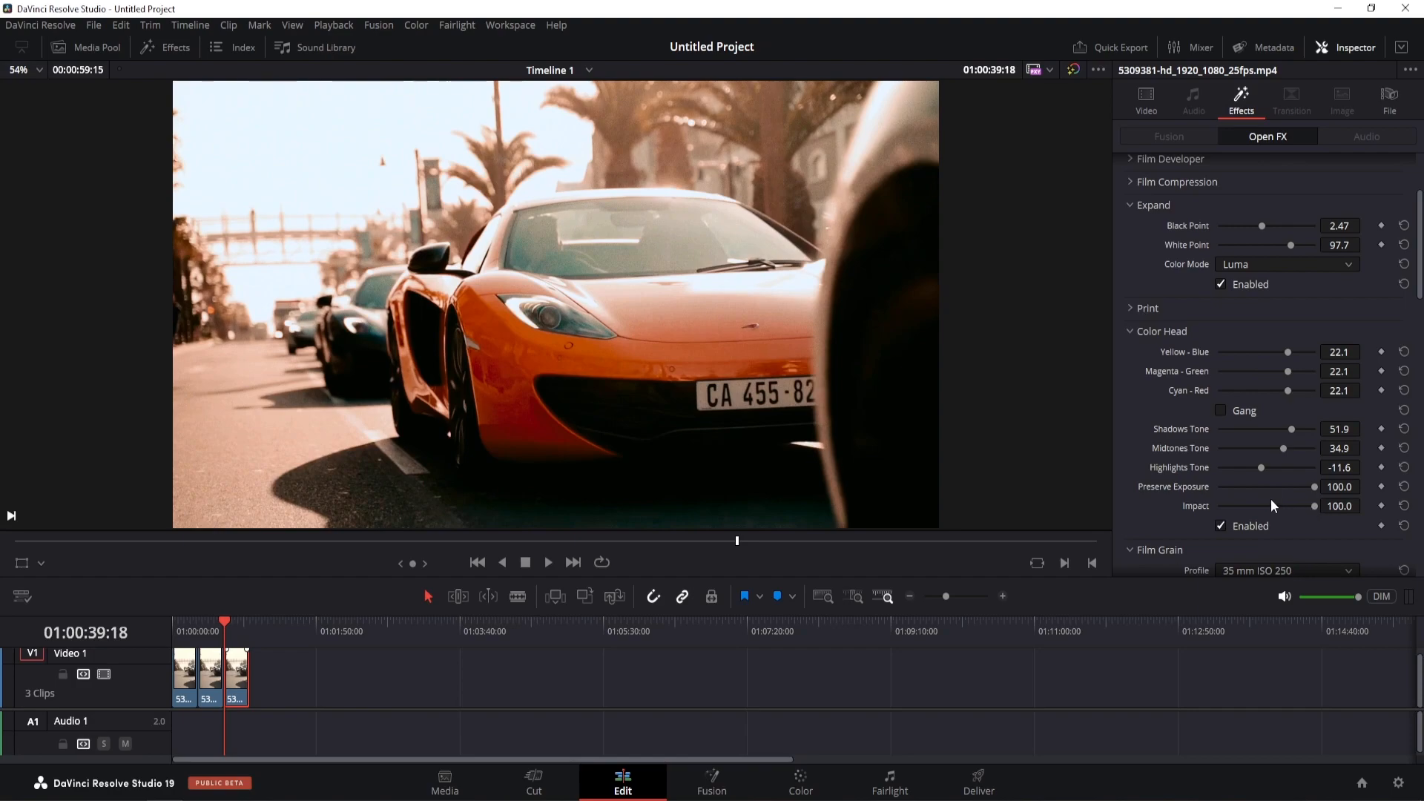
{"action": "left_click", "coordinate": [1131, 333]}
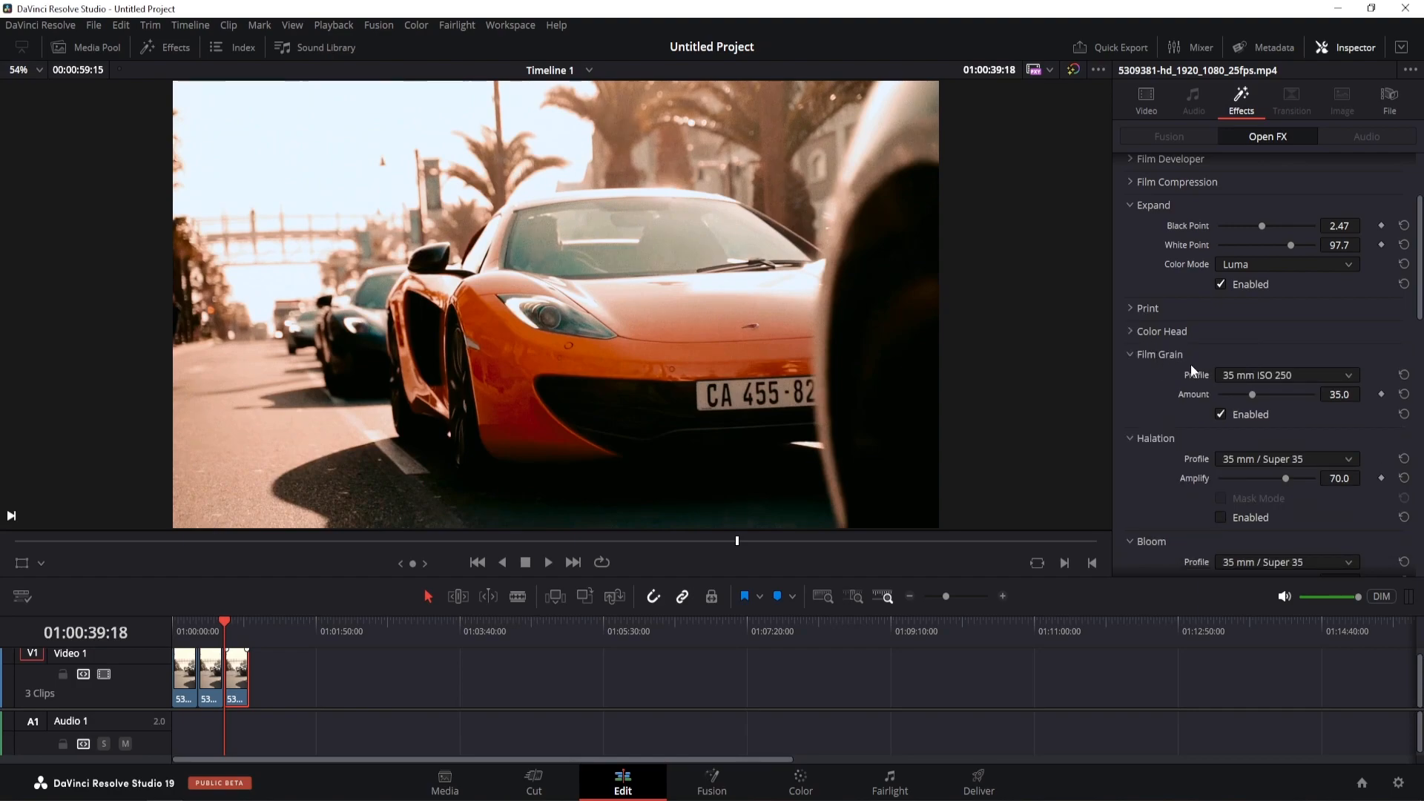
Try different Film Grain profiles, including 8 mm ISO 250 and 65 mm ISO 500.
{"action": "left_click", "coordinate": [1269, 377]}
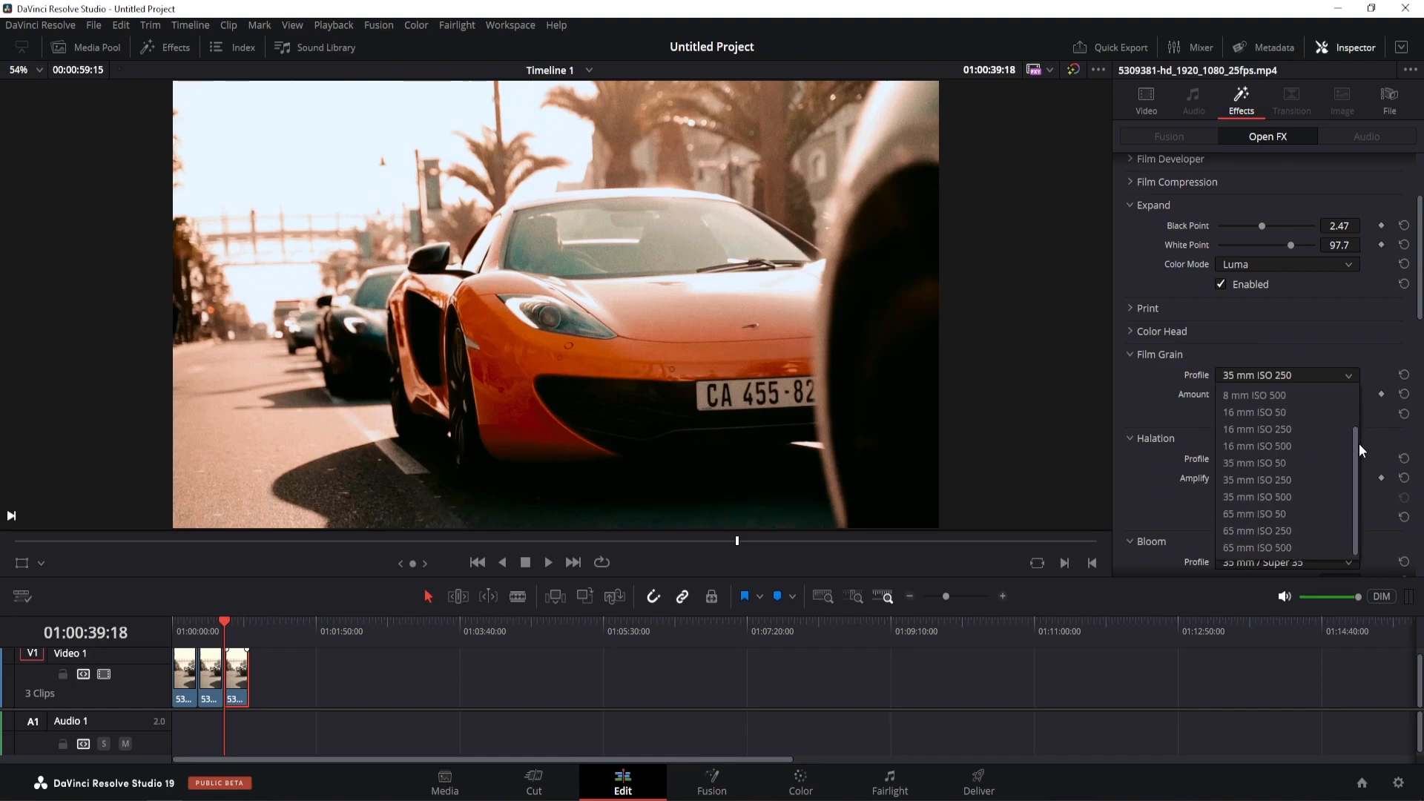
{"action": "left_click", "coordinate": [1284, 415]}
{"action": "left_click", "coordinate": [1271, 378]}
{"action": "left_click", "coordinate": [1271, 428]}
{"action": "left_click", "coordinate": [1275, 375]}
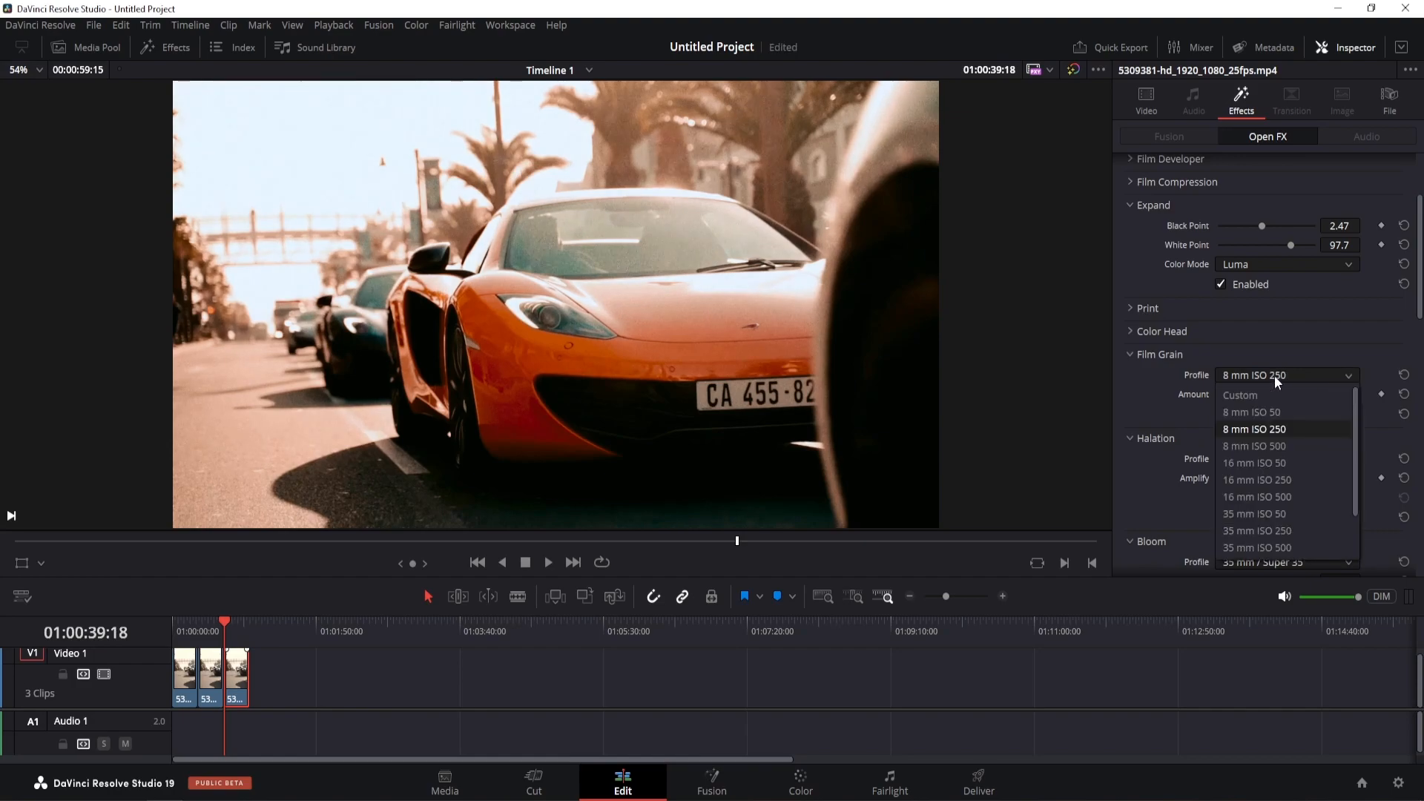
{"action": "left_click", "coordinate": [1249, 546]}
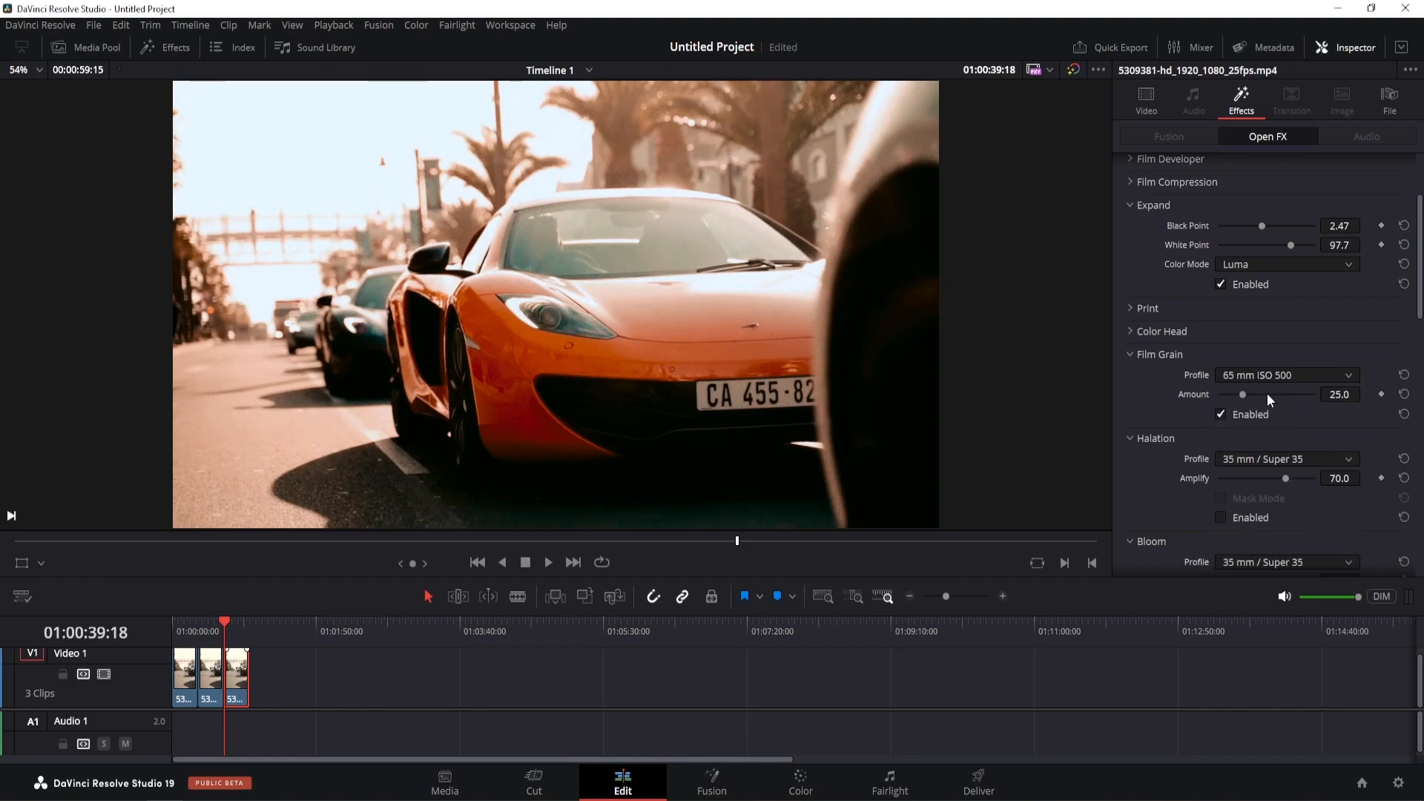
Try further 65 mm and 35 mm Film Grain profiles, and set 35 mm ISO 250 with Amount 34.9.
{"action": "left_click", "coordinate": [1274, 374]}
{"action": "left_click", "coordinate": [1270, 529]}
{"action": "left_click", "coordinate": [1274, 375]}
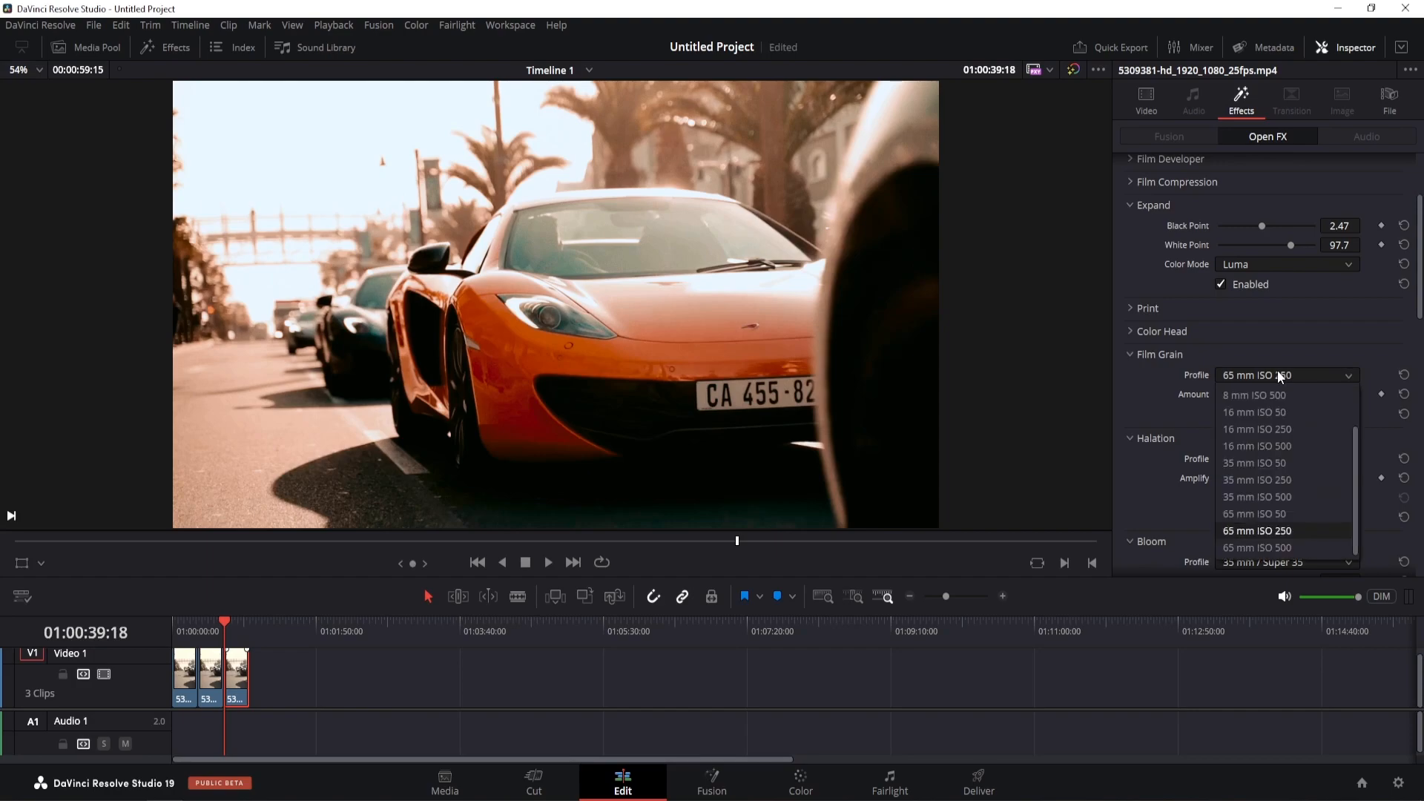
{"action": "left_click", "coordinate": [1280, 518]}
{"action": "left_click", "coordinate": [1283, 376]}
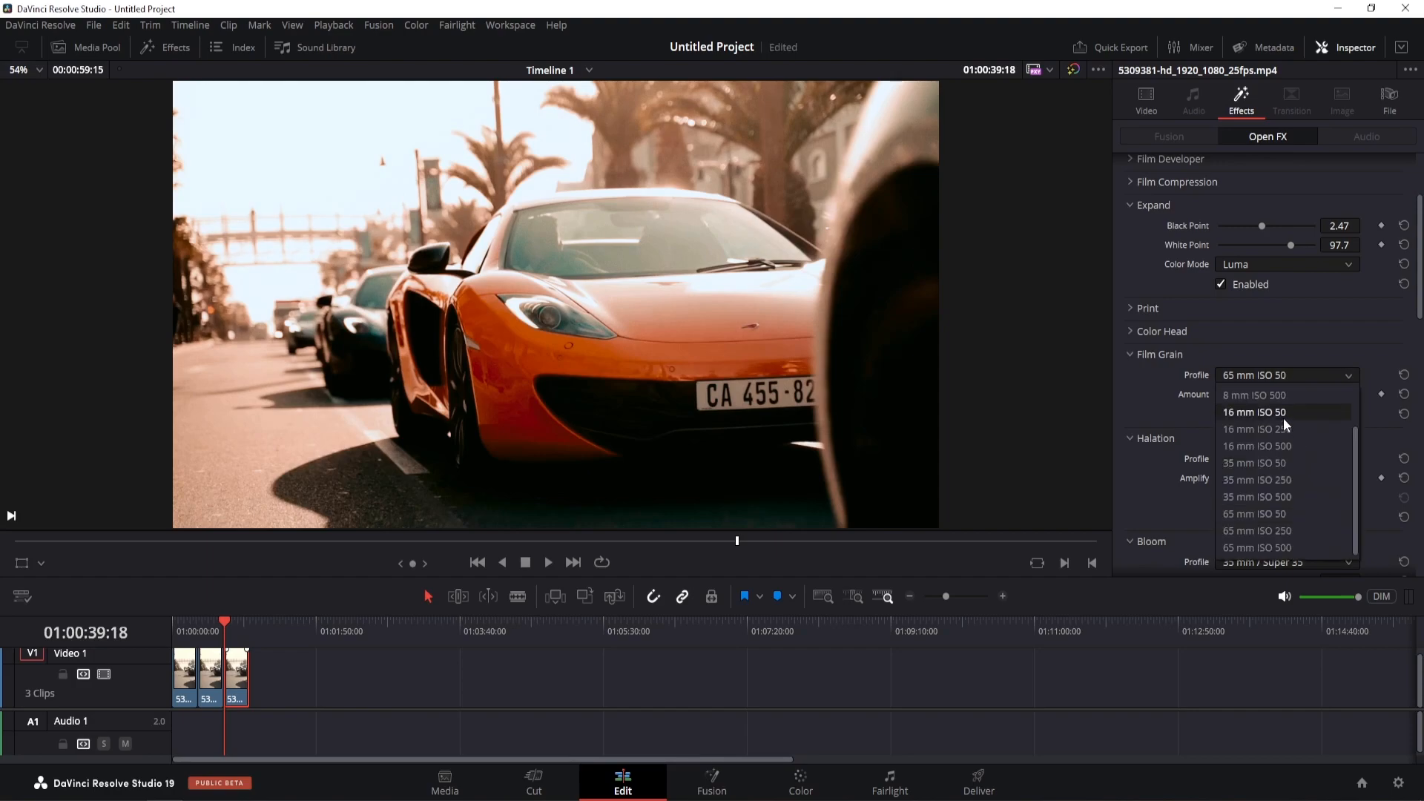
{"action": "left_click", "coordinate": [1285, 495]}
{"action": "left_click", "coordinate": [1261, 377]}
{"action": "left_click", "coordinate": [1270, 479]}
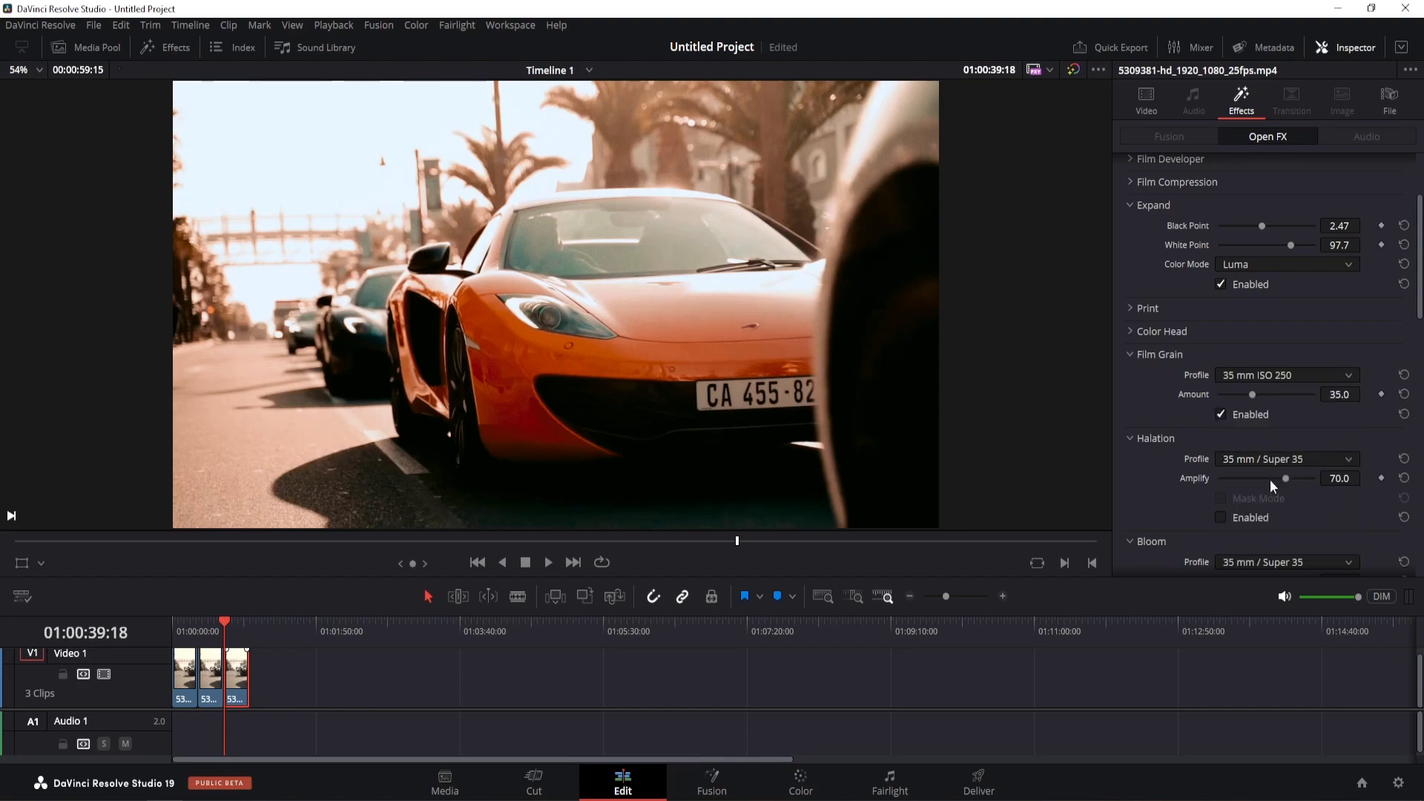
{"action": "left_click_drag", "start_coordinate": [1254, 394], "coordinate": [1285, 399]}
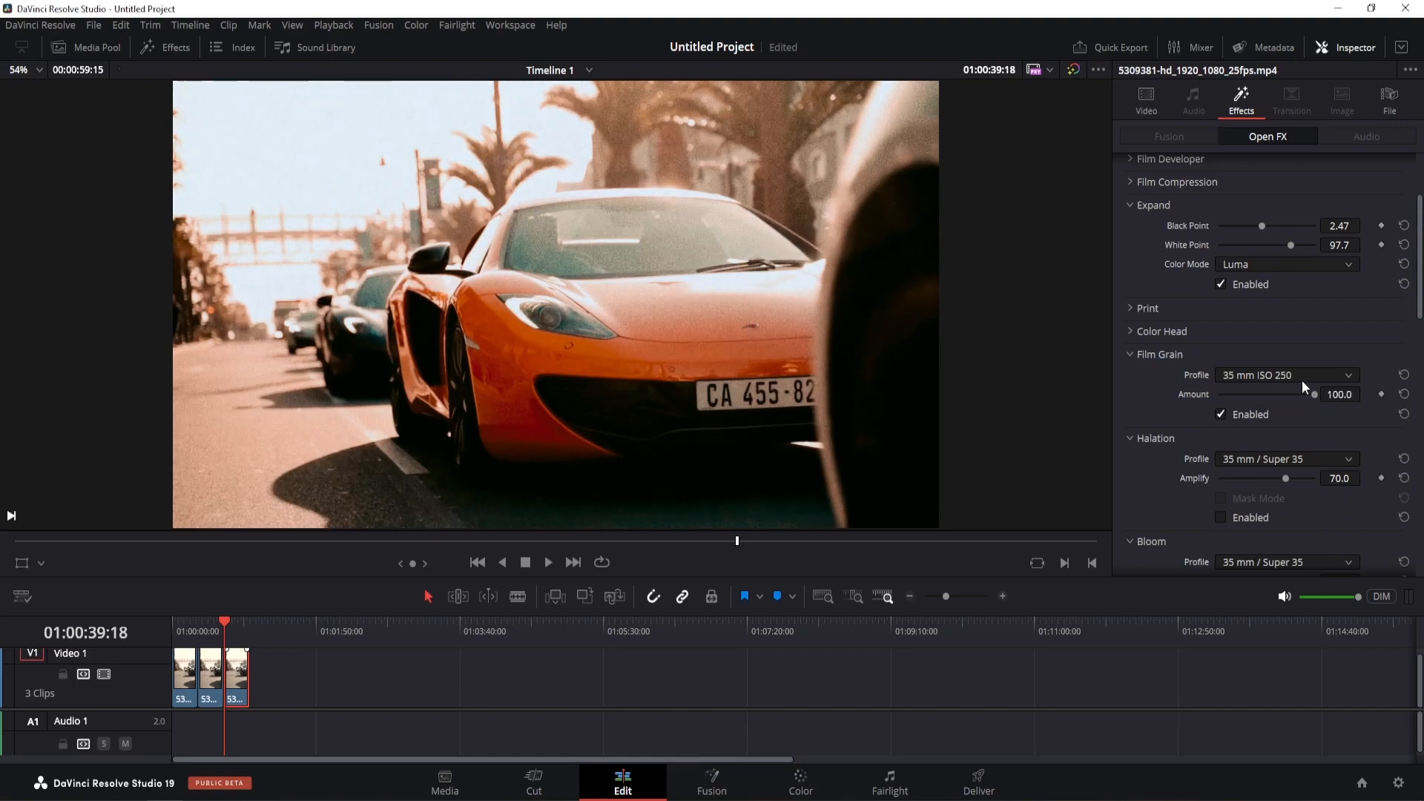
{"action": "left_click_drag", "start_coordinate": [1314, 392], "coordinate": [1249, 395]}
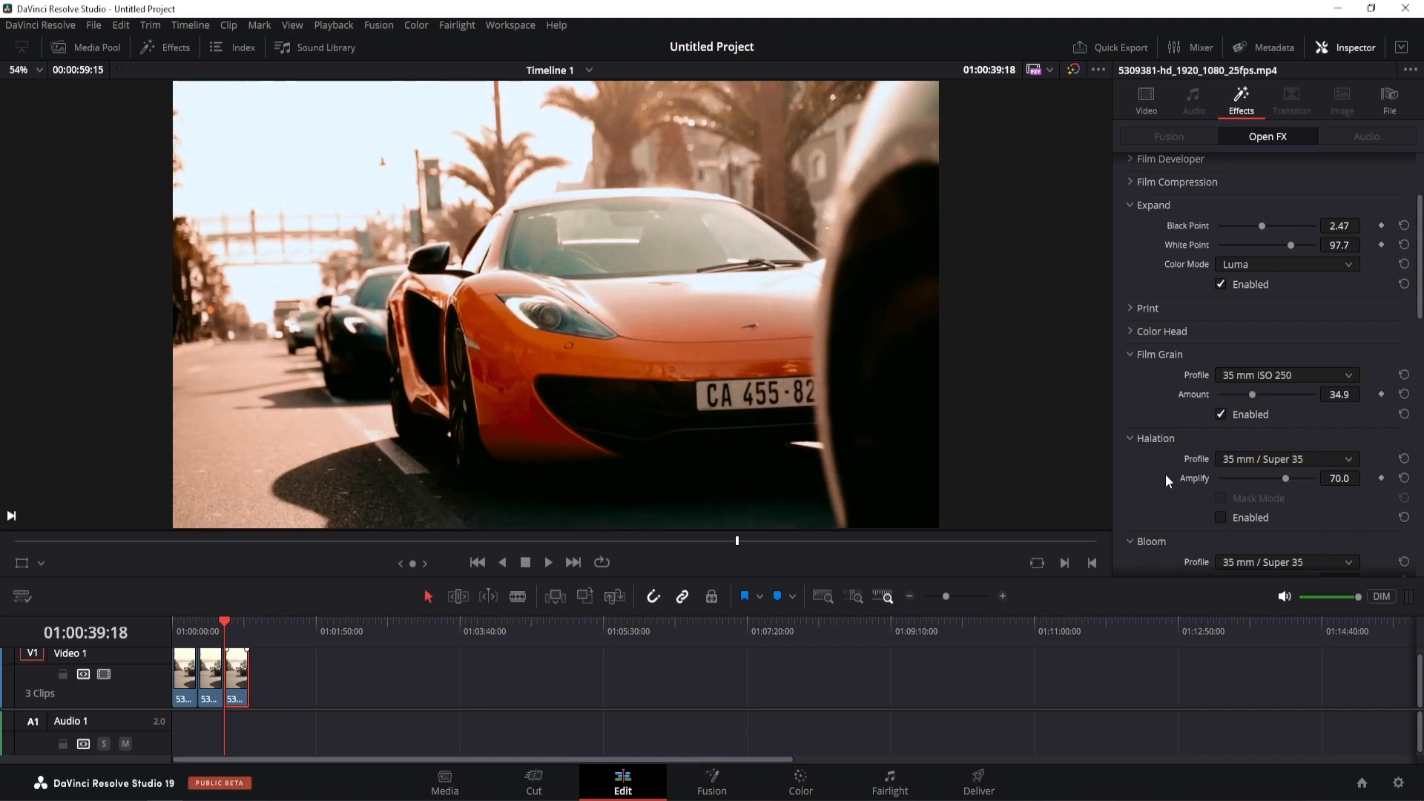
Enable the Halation and Bloom effects on the clip.
{"action": "scroll", "coordinate": [1165, 474], "scroll_direction": "down", "scroll_amount": 2}
{"action": "scroll", "coordinate": [1164, 472], "scroll_direction": "down", "scroll_amount": 2}
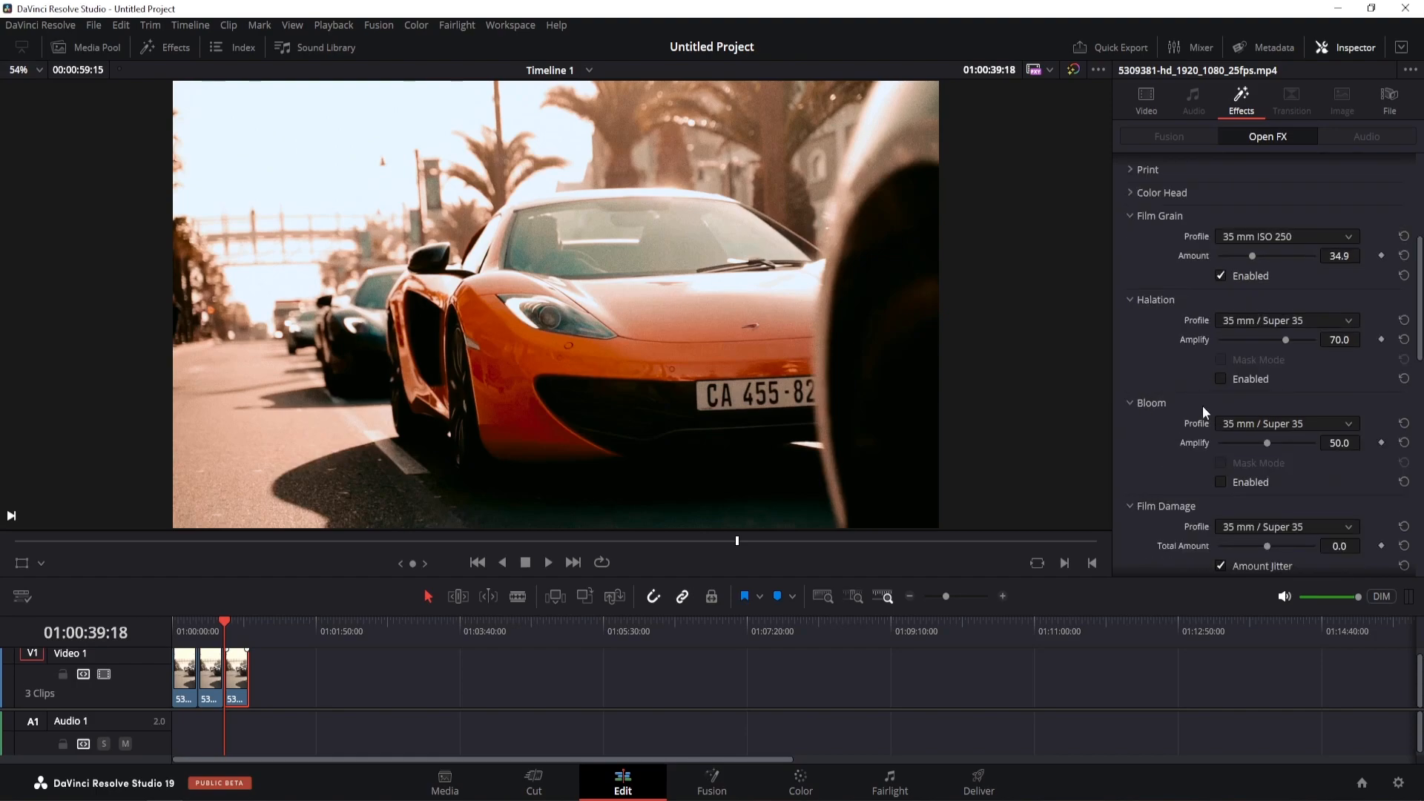
{"action": "left_click", "coordinate": [1221, 378]}
{"action": "left_click", "coordinate": [1221, 480]}
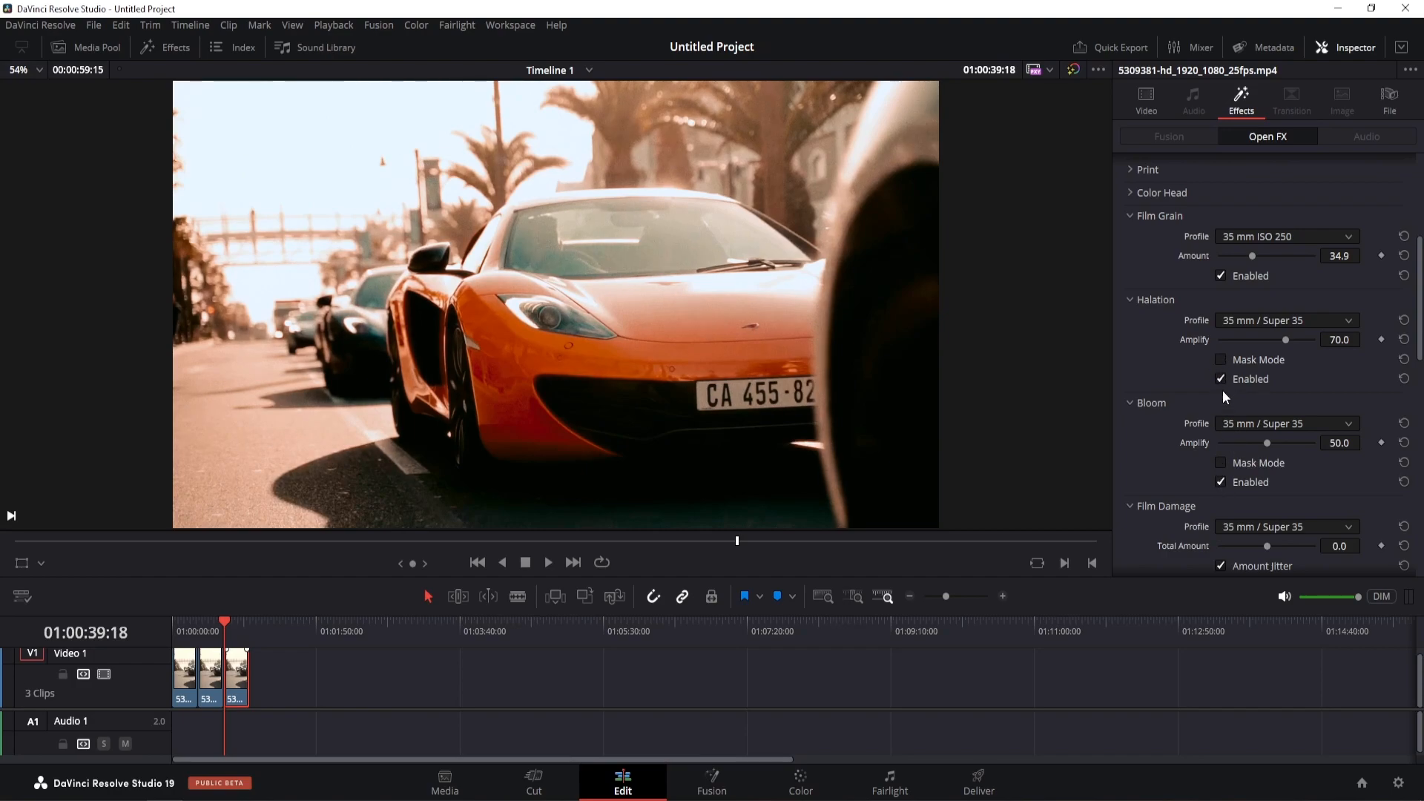
Preview Bloom in Mask Mode while trying the 65 mm / 70 mm profile with Amplify 82.2, and turn the mask off.
{"action": "left_click", "coordinate": [1221, 462]}
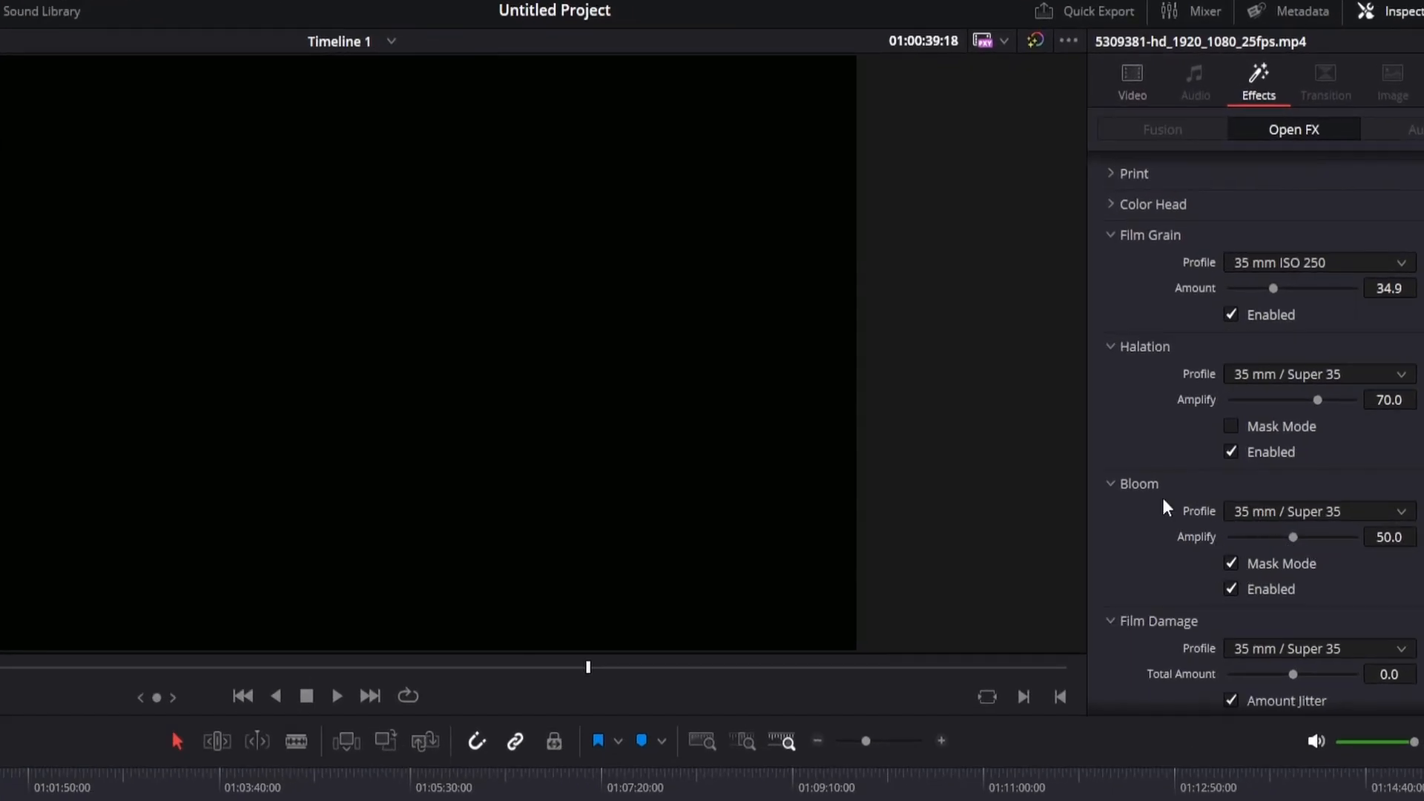
{"action": "left_click", "coordinate": [1275, 513]}
{"action": "left_click", "coordinate": [1313, 629]}
{"action": "left_click_drag", "start_coordinate": [1364, 534], "coordinate": [1324, 537]}
{"action": "left_click", "coordinate": [1231, 563]}
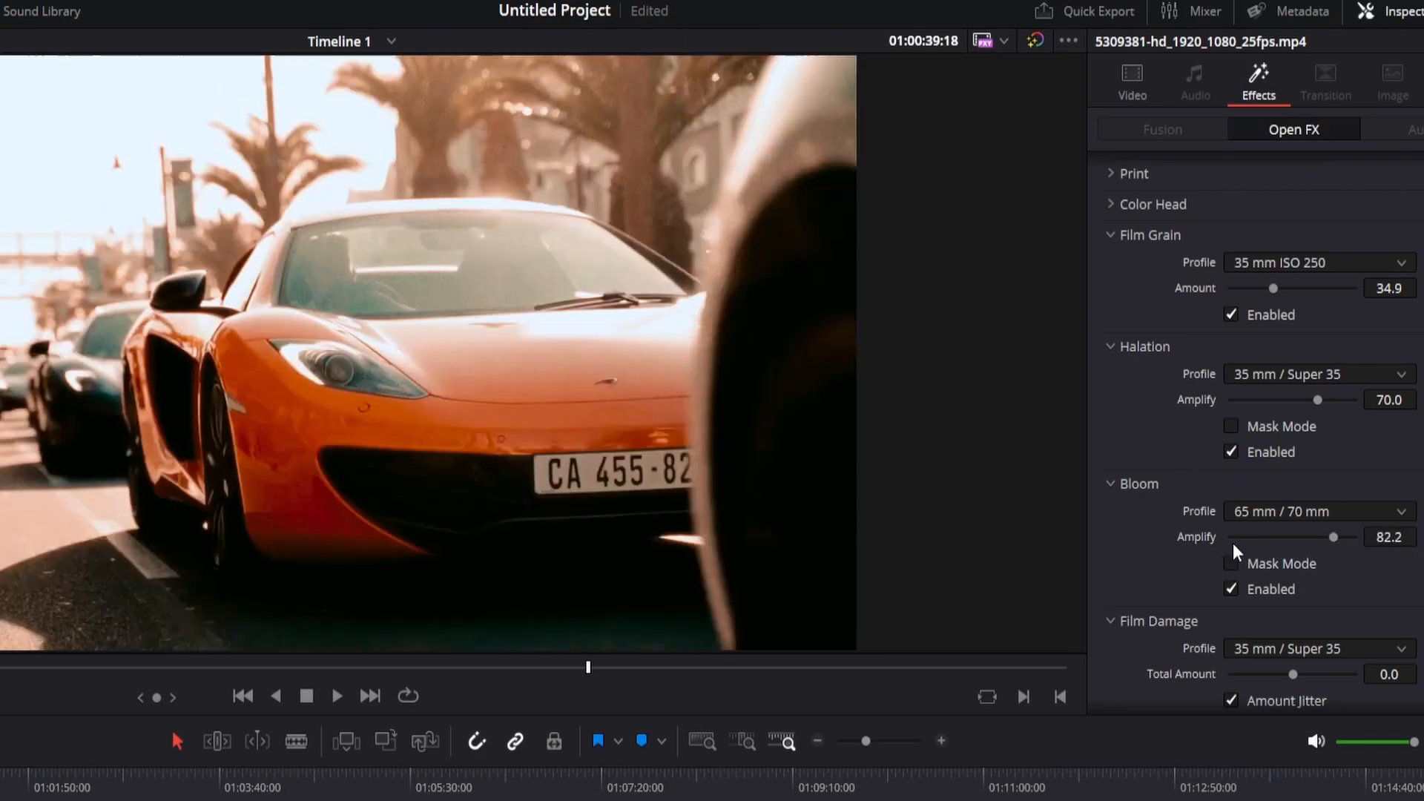
Use Mask Mode previews to set Halation Amplify to 88.3 and Bloom Amplify to 34.1, with both masks off.
{"action": "left_click", "coordinate": [1230, 428]}
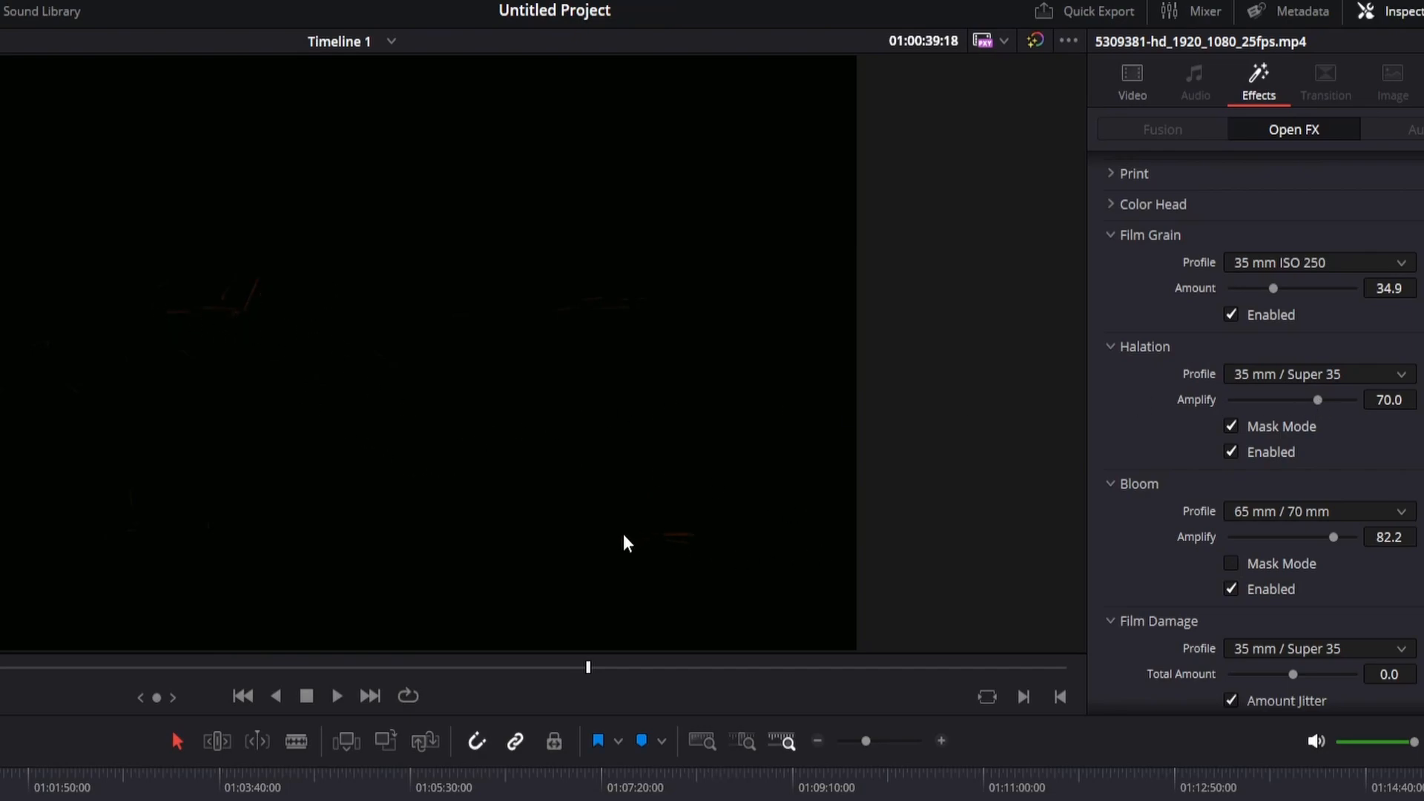
{"action": "mouse_move", "coordinate": [1320, 401]}
{"action": "left_mouse_down"}
{"action": "mouse_move", "coordinate": [1361, 402]}
{"action": "mouse_move", "coordinate": [1229, 398]}
{"action": "mouse_move", "coordinate": [1314, 398]}
{"action": "left_mouse_up"}
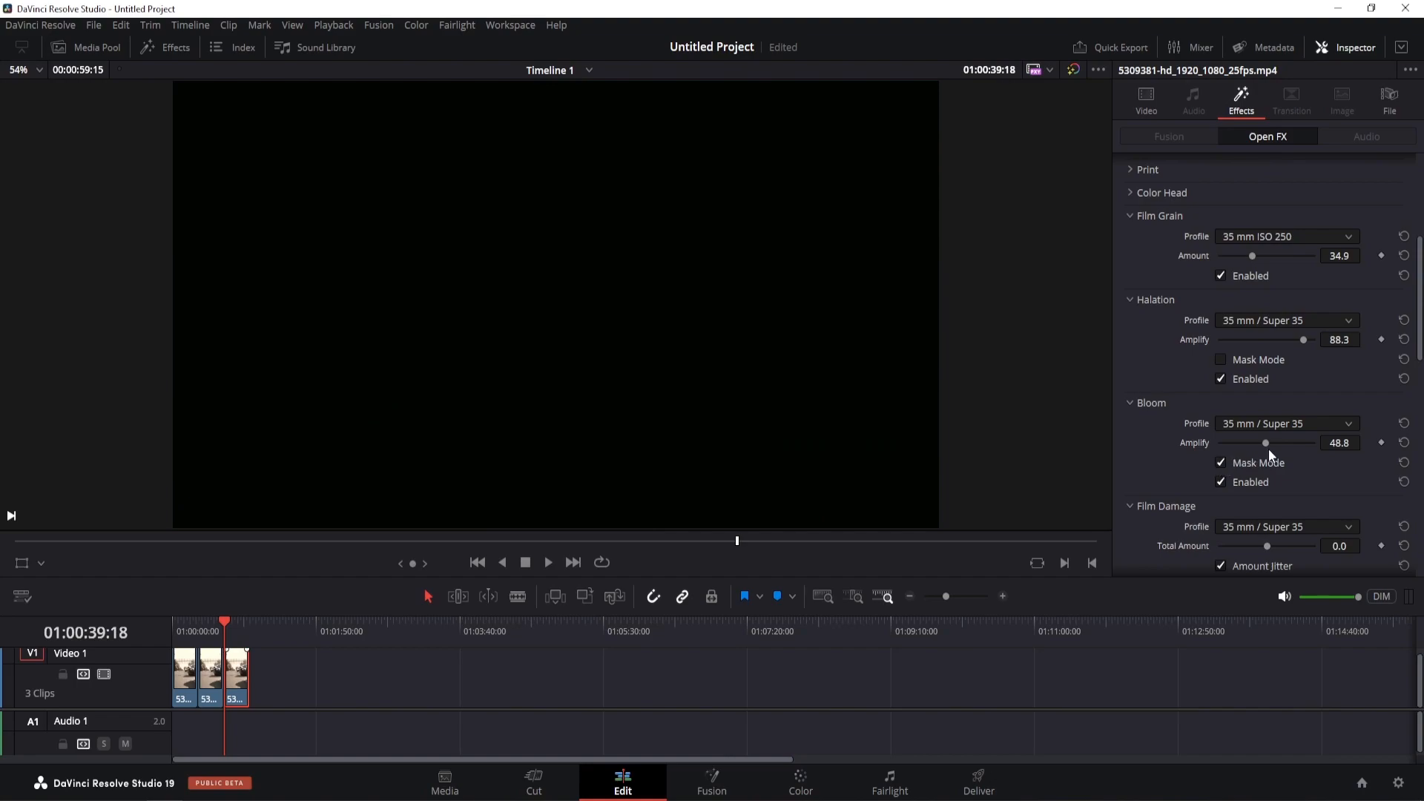
{"action": "mouse_move", "coordinate": [1262, 443]}
{"action": "left_mouse_down"}
{"action": "mouse_move", "coordinate": [1218, 443]}
{"action": "mouse_move", "coordinate": [1284, 444]}
{"action": "mouse_move", "coordinate": [1254, 450]}
{"action": "left_mouse_up"}
{"action": "left_click", "coordinate": [1224, 462]}
Try the 16 mm, 35 mm and 65 mm Film Damage profiles, return to 8 mm / Super 8, and disable Film Damage.
{"action": "scroll", "coordinate": [1217, 466], "scroll_direction": "down", "scroll_amount": 3}
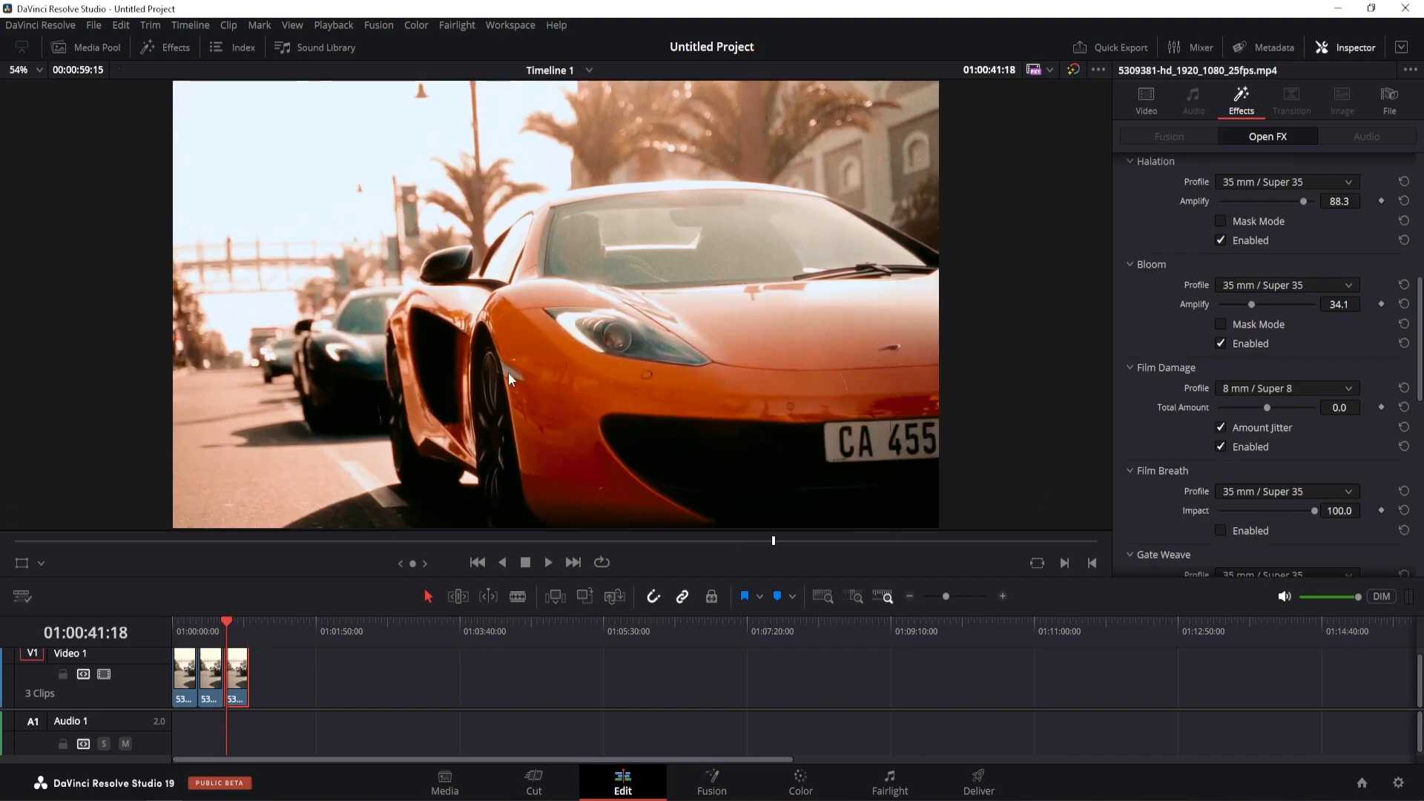
{"action": "left_click", "coordinate": [1258, 388]}
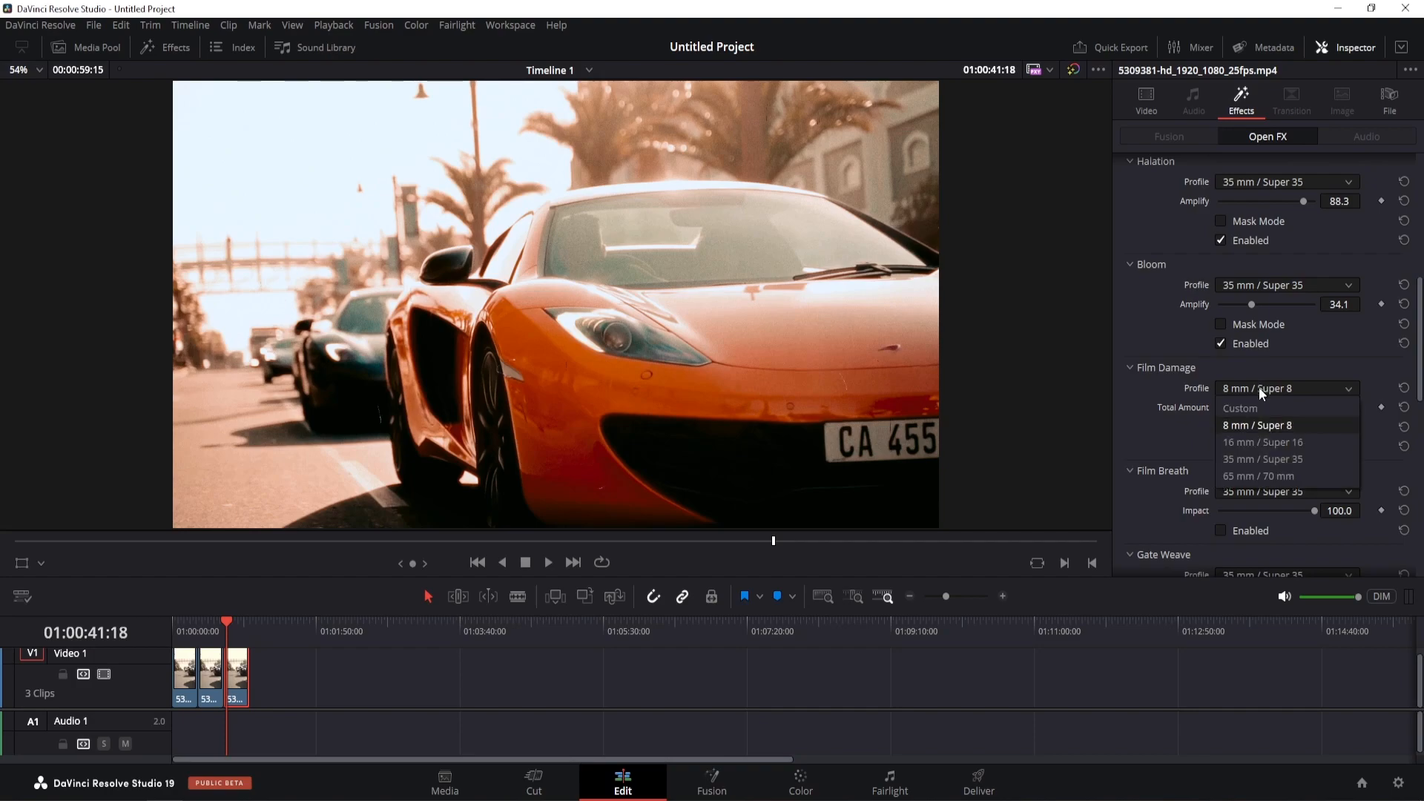
{"action": "left_click", "coordinate": [1261, 443]}
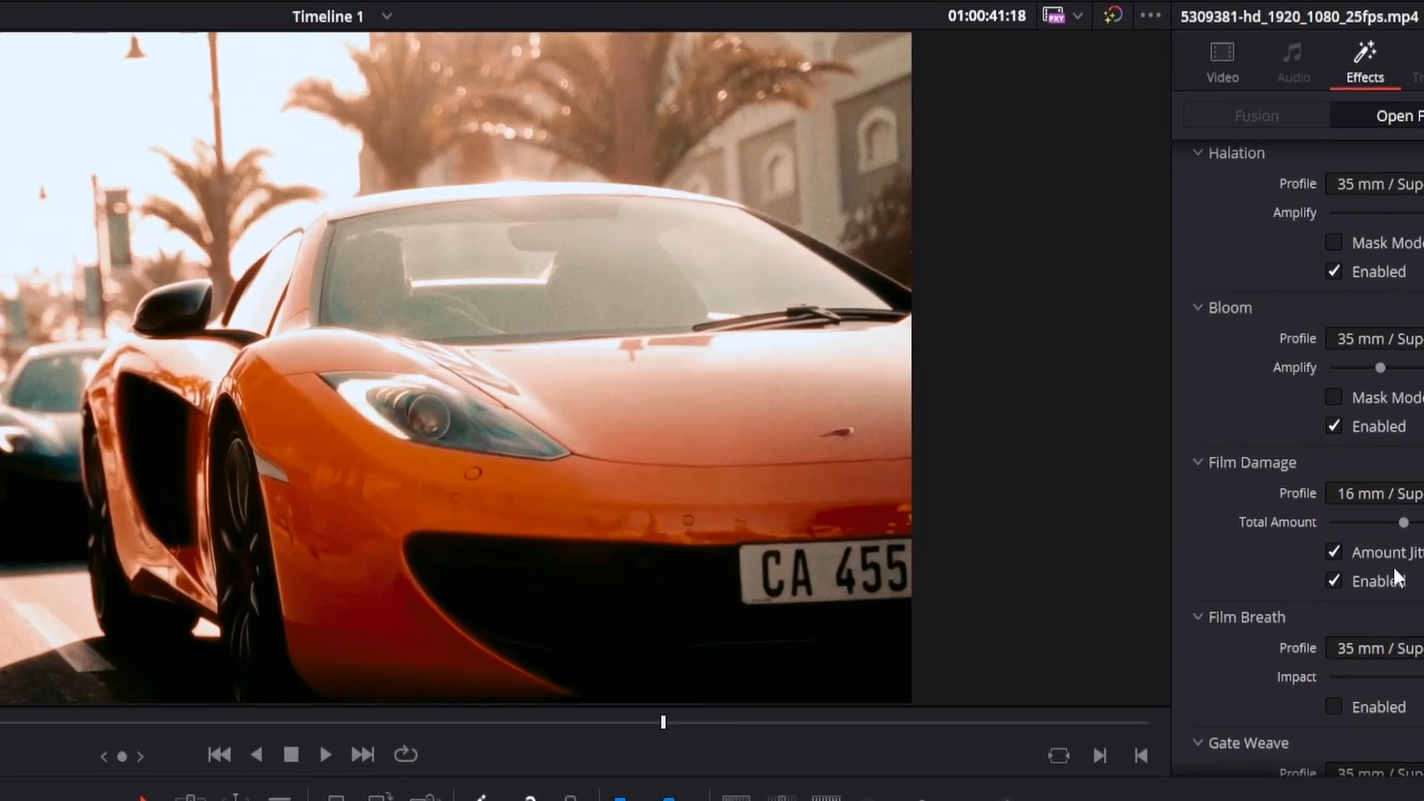
{"action": "left_click", "coordinate": [1400, 496]}
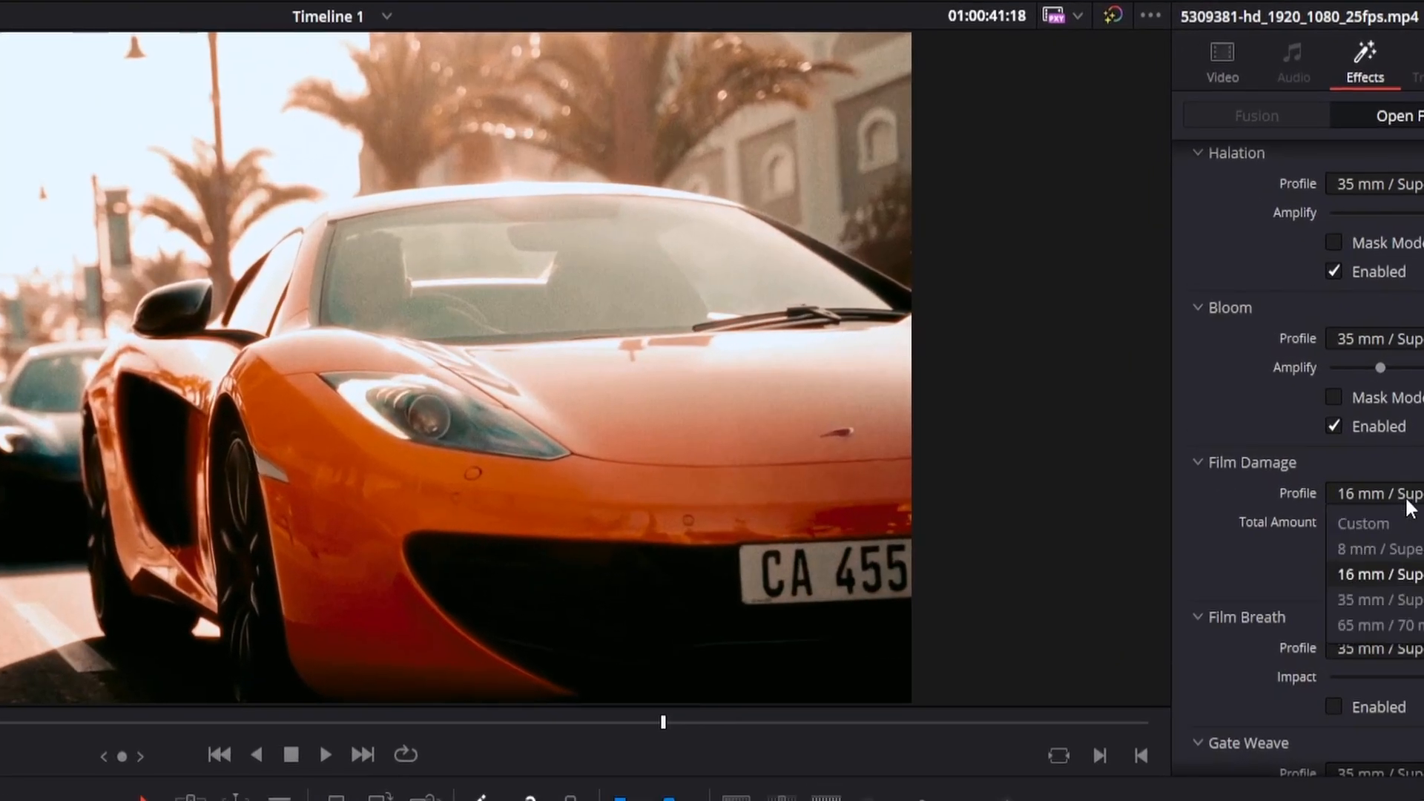
{"action": "left_click", "coordinate": [1401, 598]}
{"action": "left_click", "coordinate": [1407, 493]}
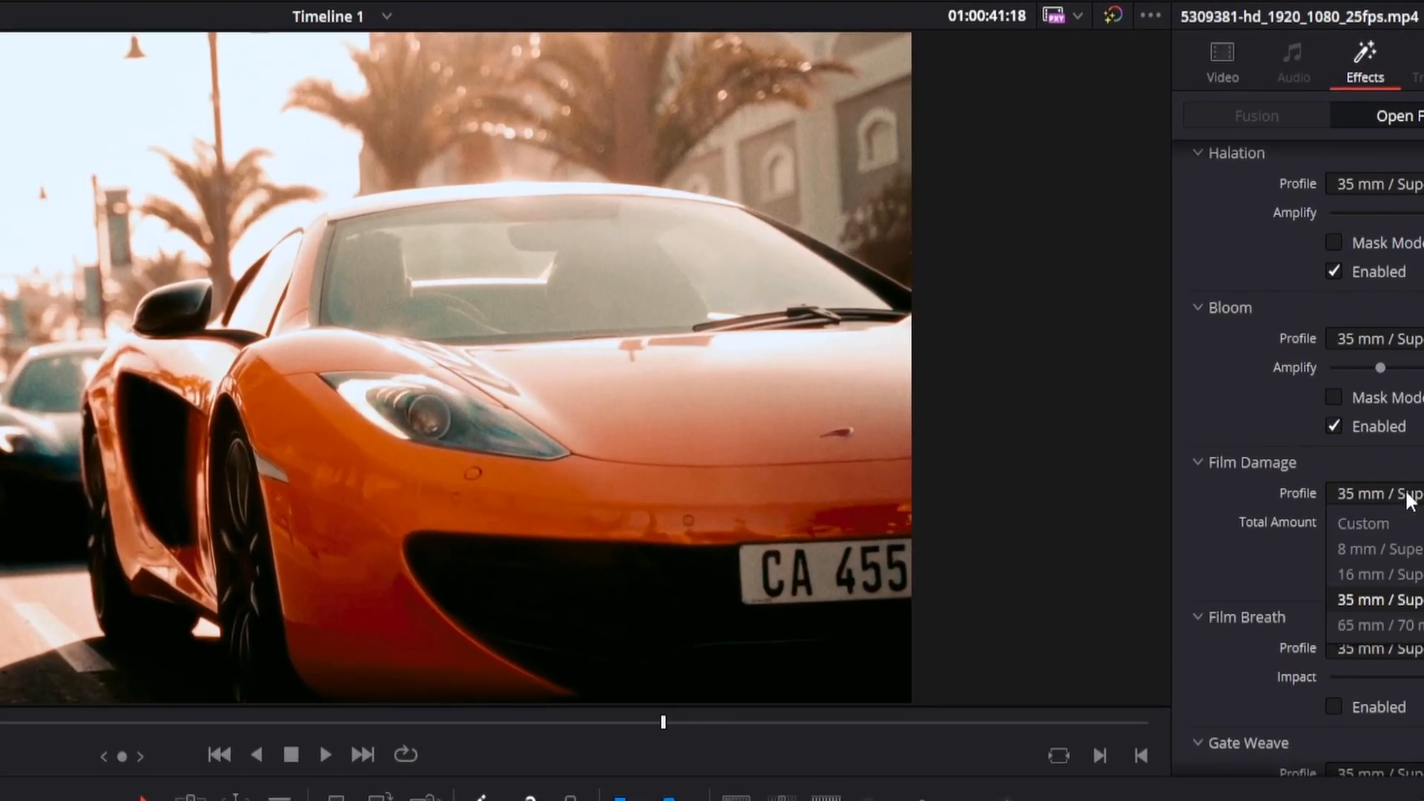
{"action": "left_click", "coordinate": [1382, 625]}
{"action": "left_click", "coordinate": [1417, 496]}
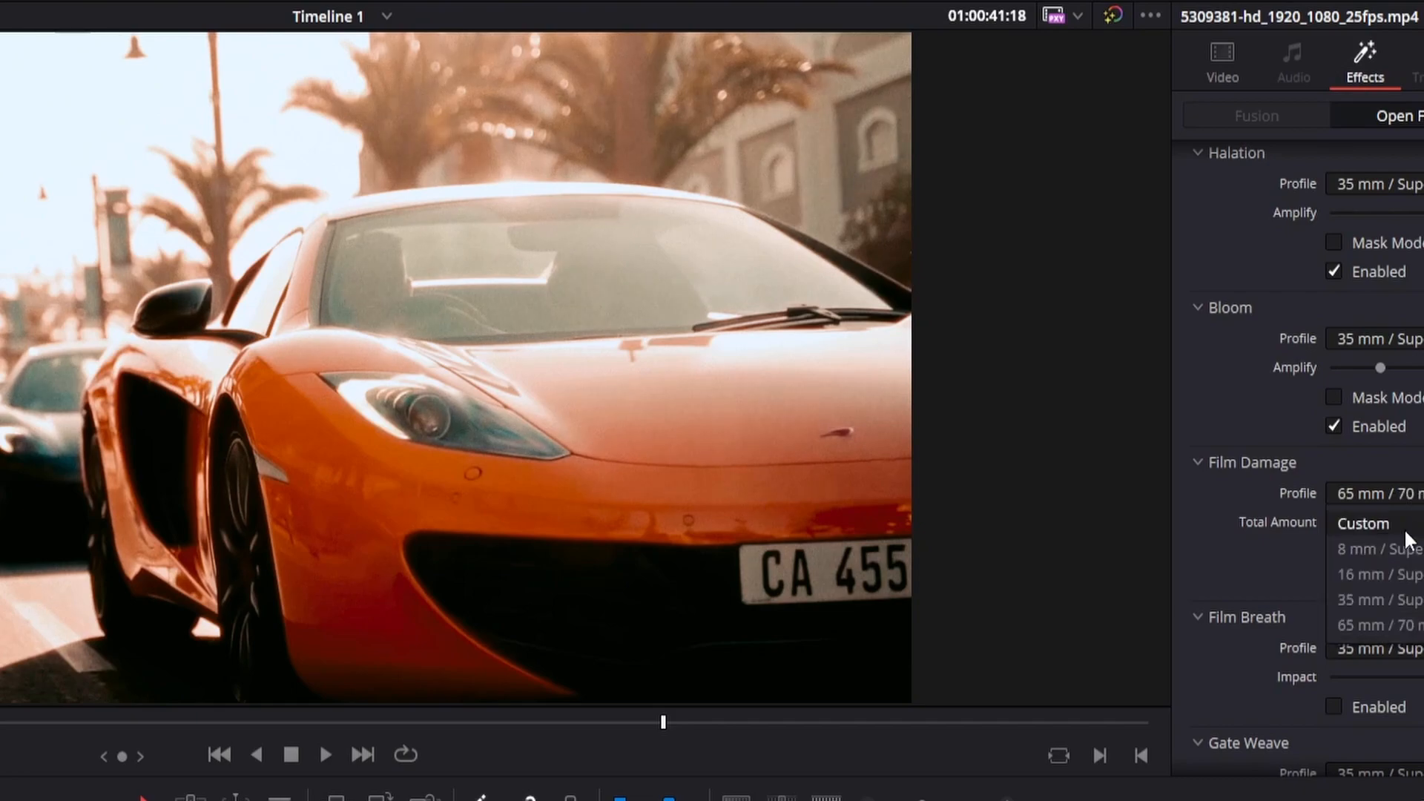
{"action": "left_click", "coordinate": [1402, 550]}
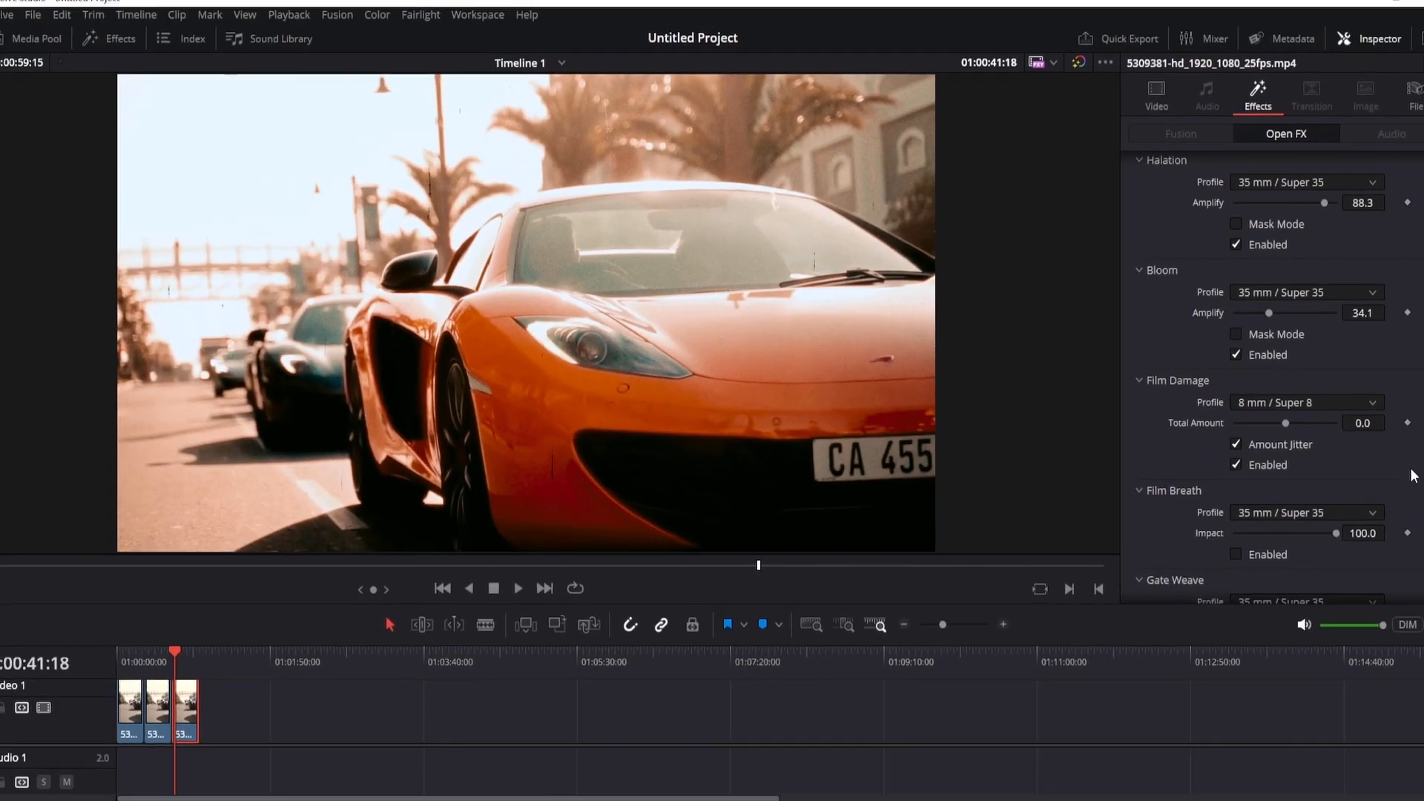
{"action": "left_click", "coordinate": [1334, 581]}
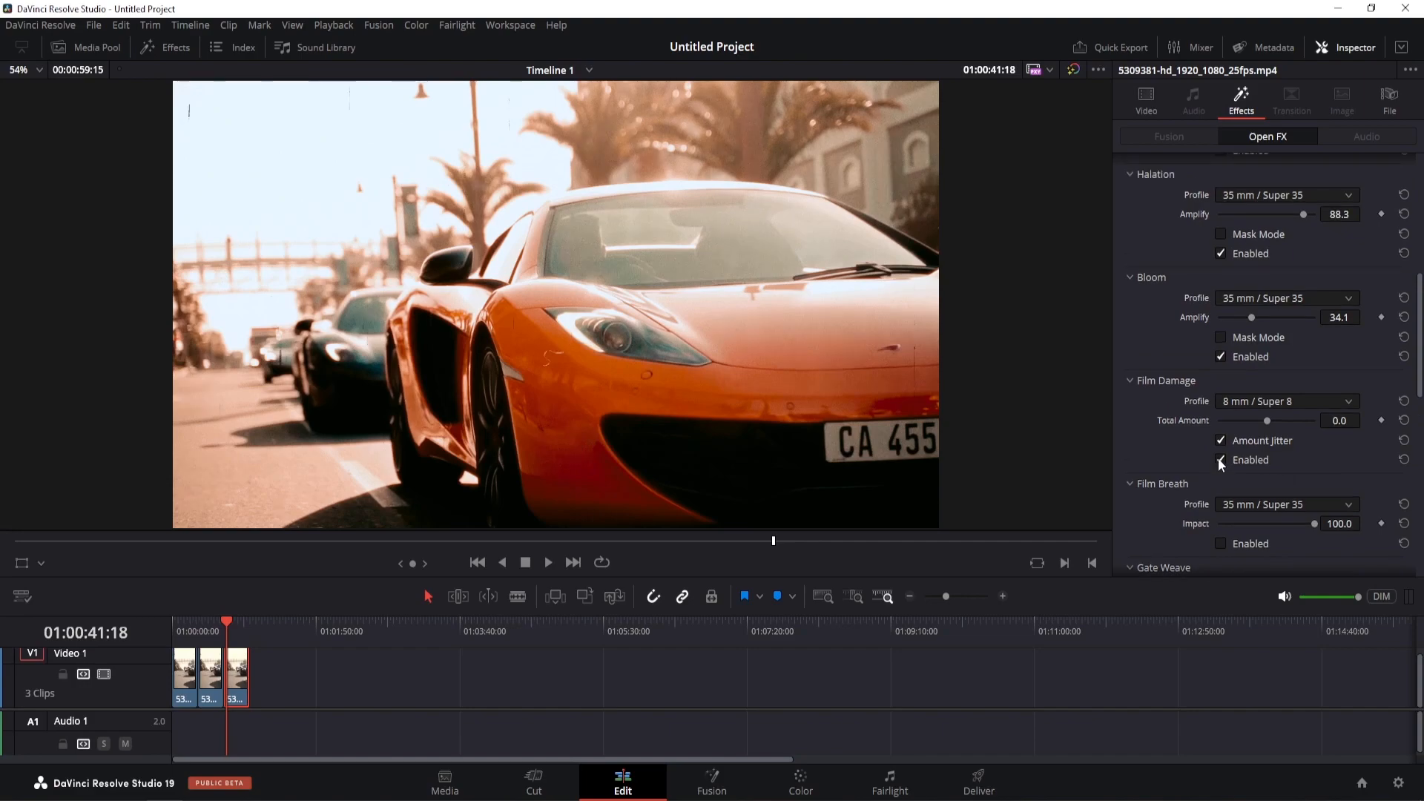
Enable Film Breath with the 65 mm / 70 mm profile and play part of the clip to check it.
{"action": "scroll", "coordinate": [1161, 454], "scroll_direction": "down", "scroll_amount": 1}
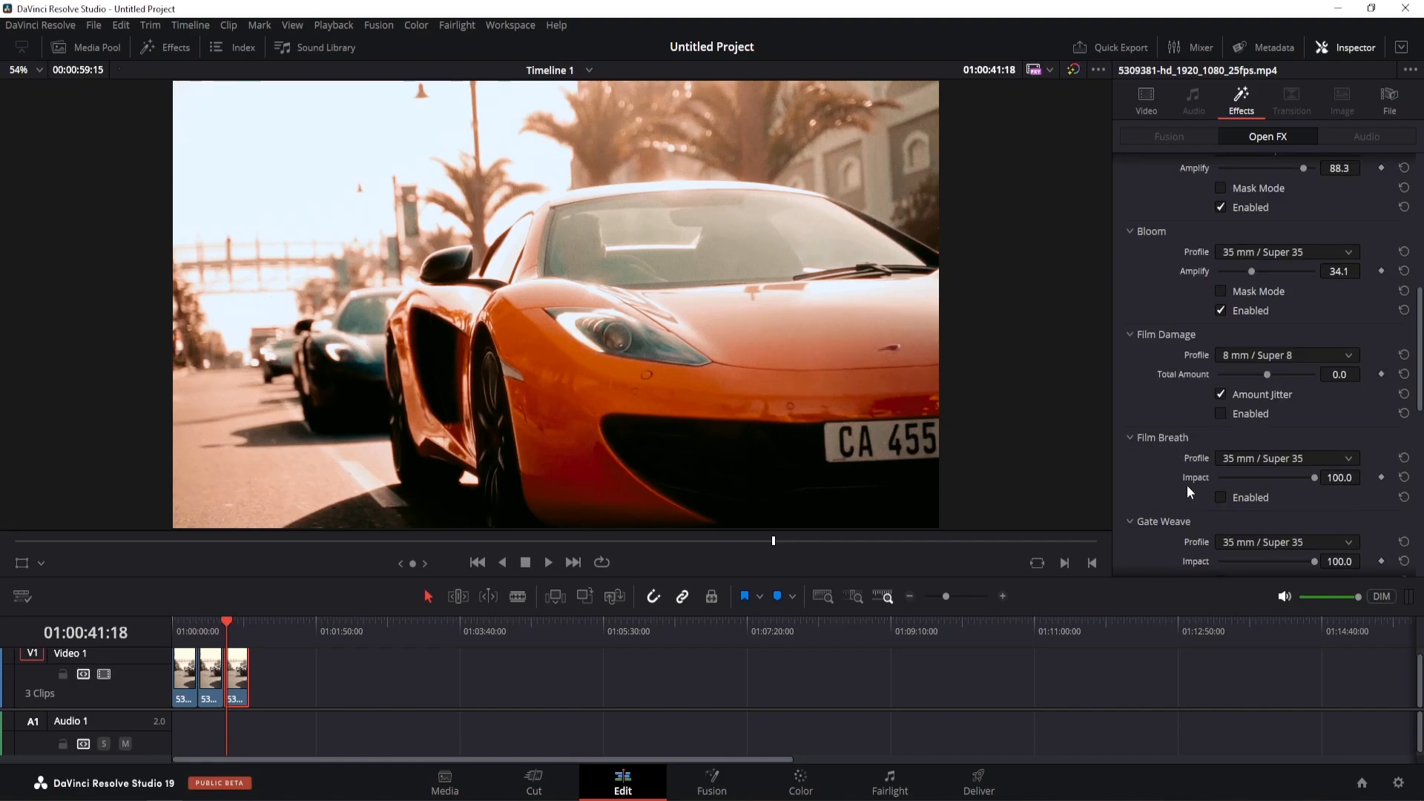
{"action": "left_click", "coordinate": [1260, 458]}
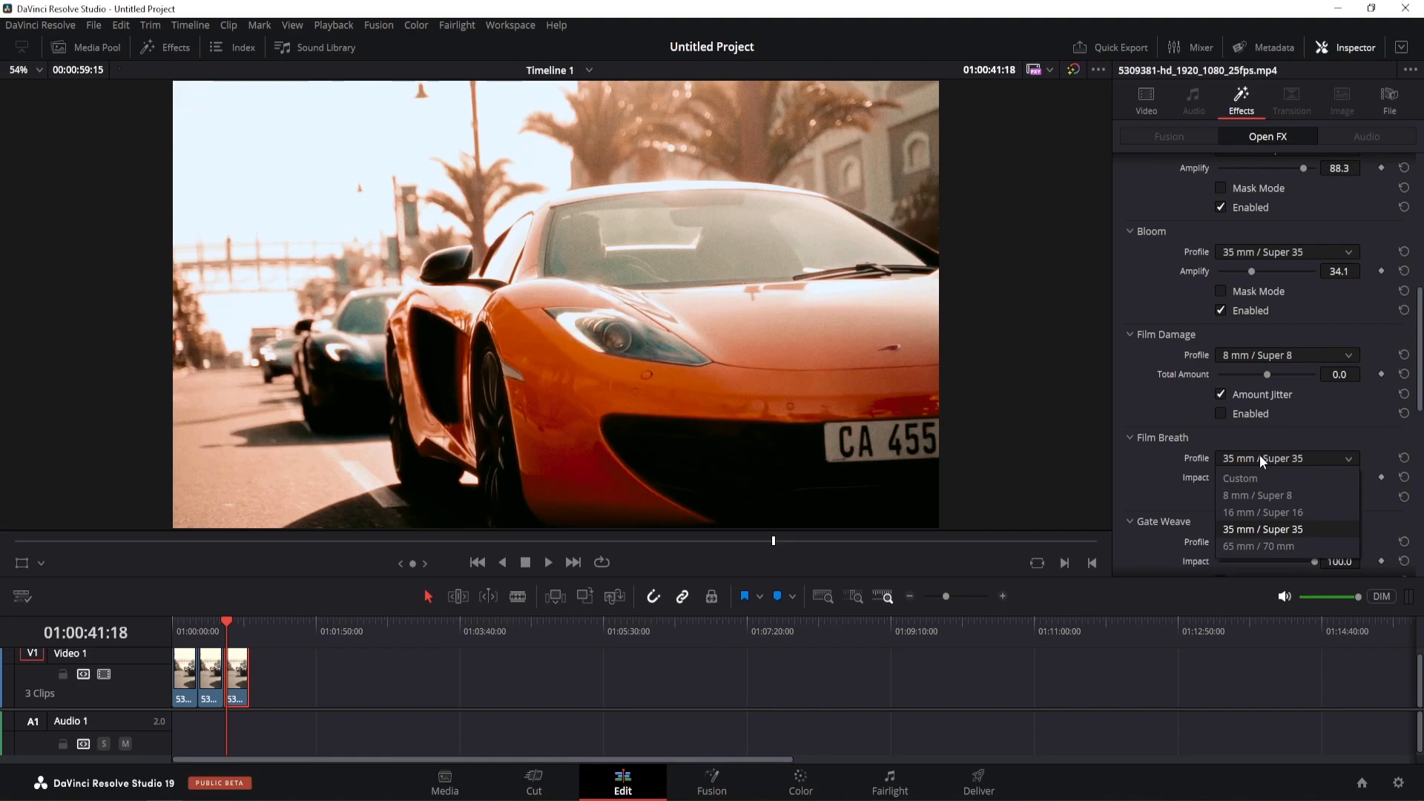
{"action": "left_click", "coordinate": [1267, 545]}
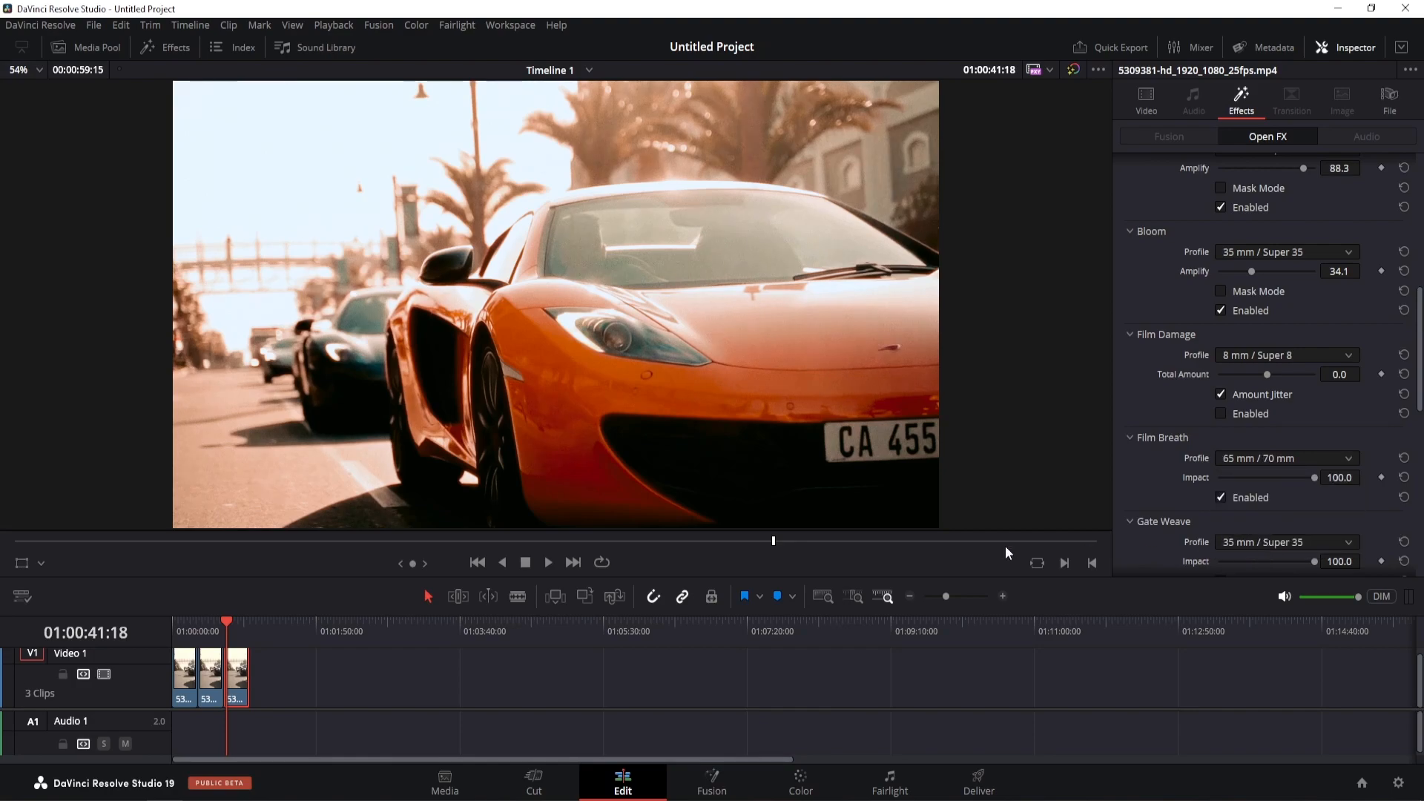
{"action": "key", "text": "slash"}
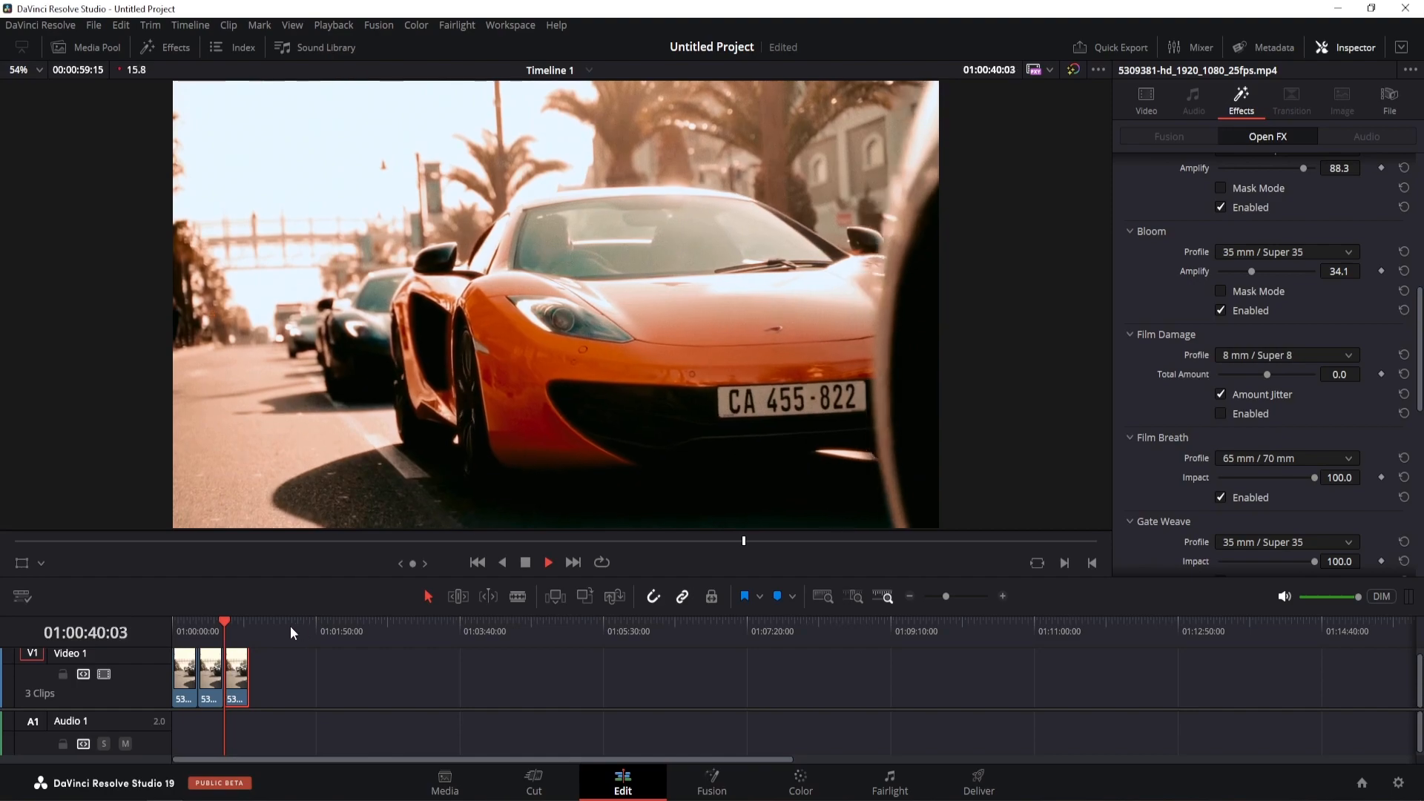
{"action": "key", "text": "space"}
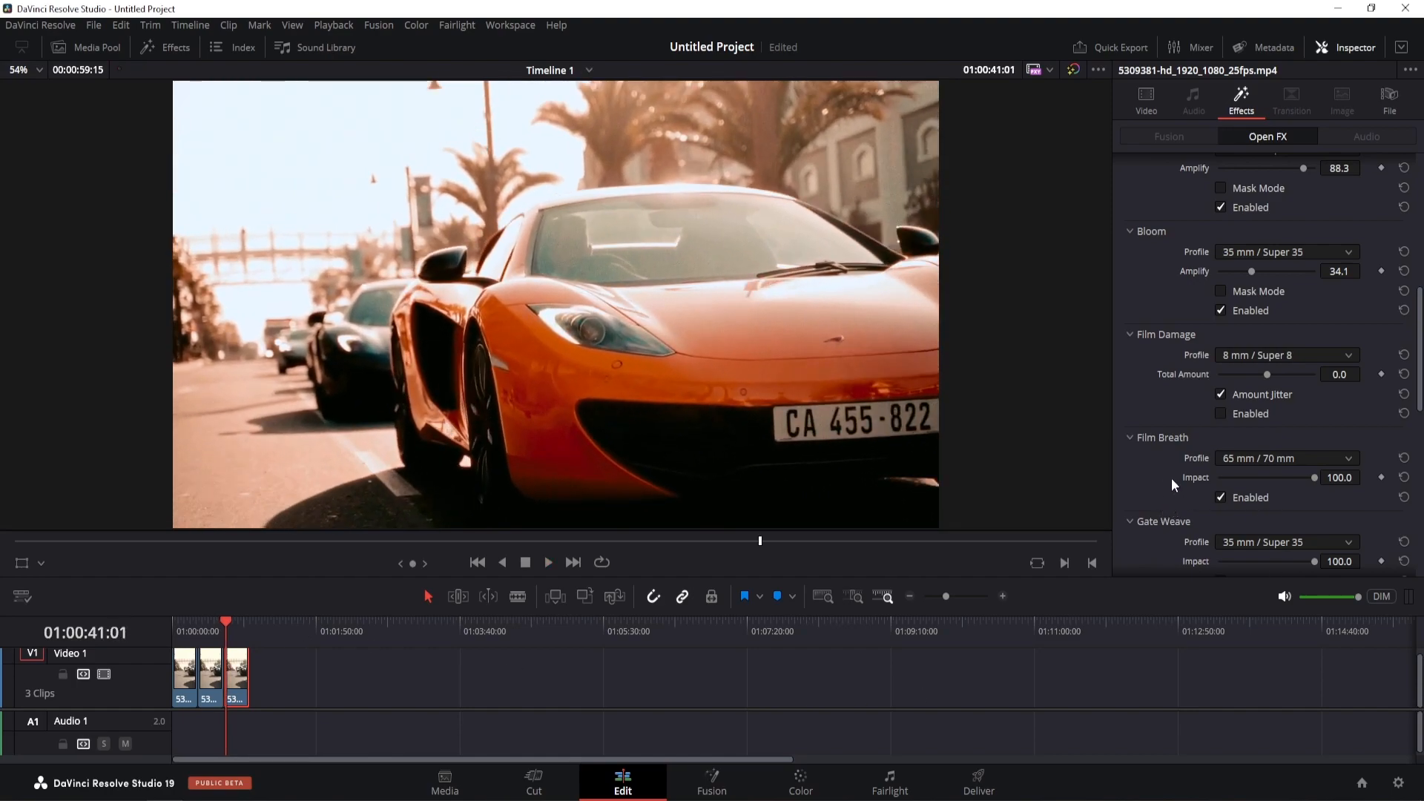
Enable Gate Weave with the 35 mm / Super 35 profile.
{"action": "scroll", "coordinate": [1187, 497], "scroll_direction": "down", "scroll_amount": 2}
{"action": "left_click", "coordinate": [1221, 534]}
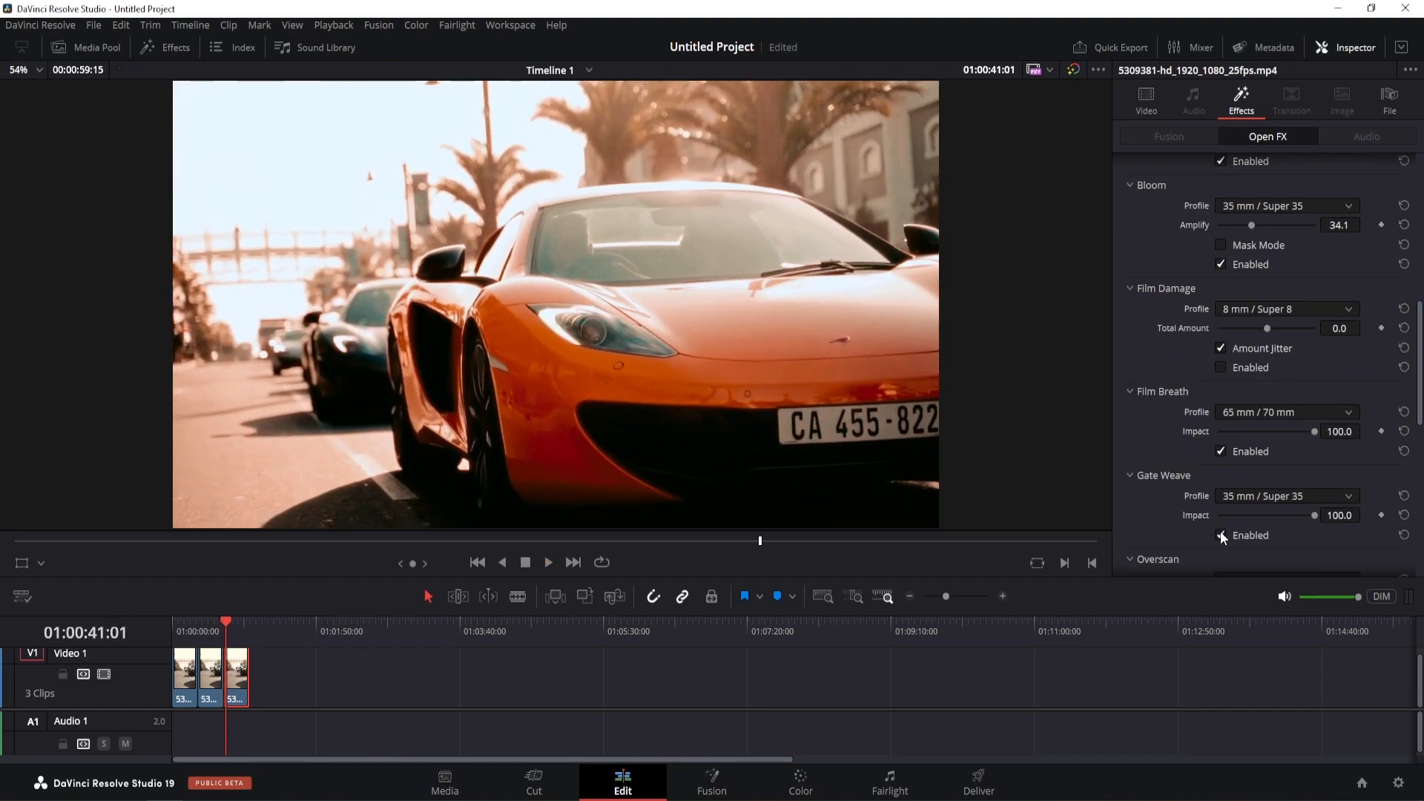
Play part of the third clip to check the Gate Weave effect.
{"action": "key", "text": "space"}
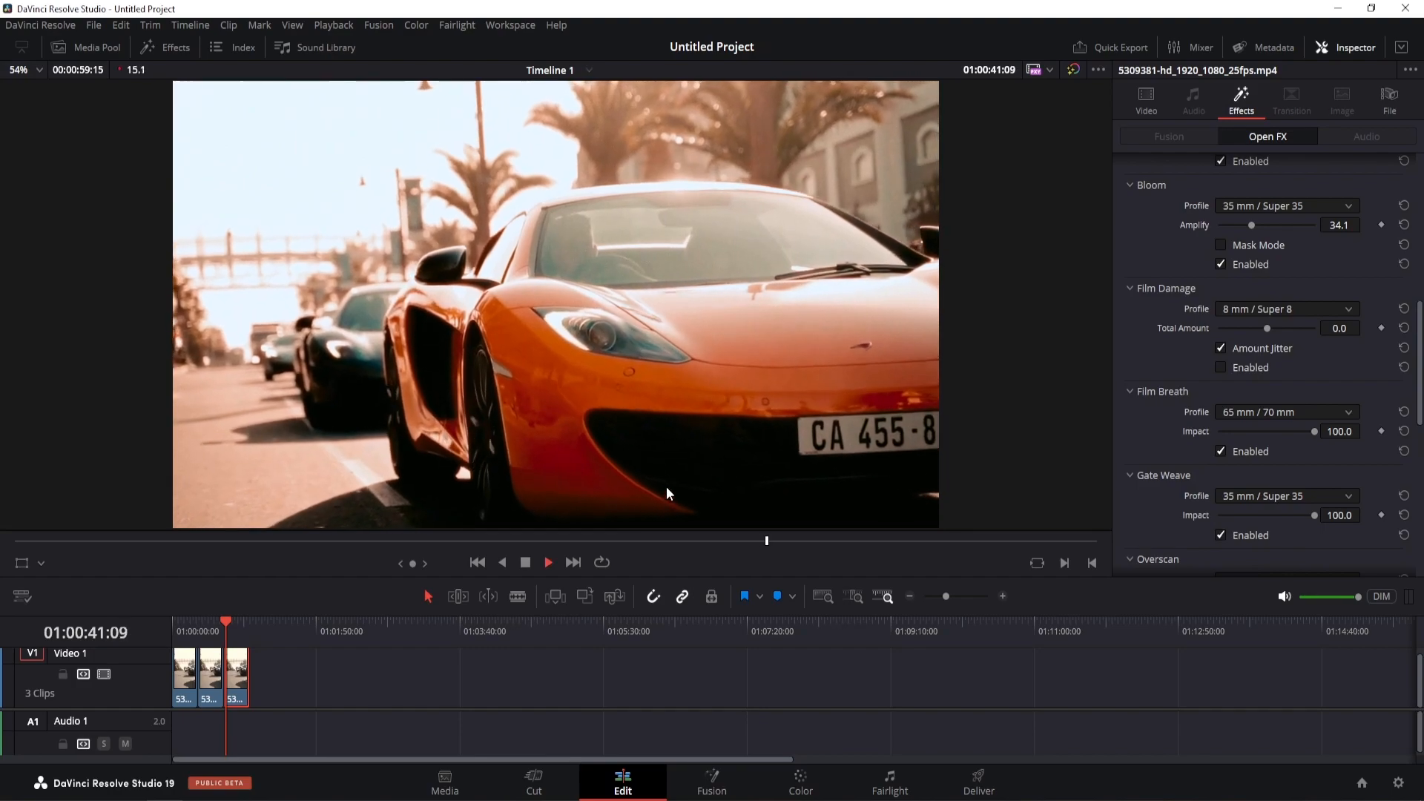
{"action": "key", "text": "space"}
Enable Overscan on the Dehancer clip, and check the second clip's Film Look Creator settings for comparison.
{"action": "scroll", "coordinate": [1181, 439], "scroll_direction": "down", "scroll_amount": 10}
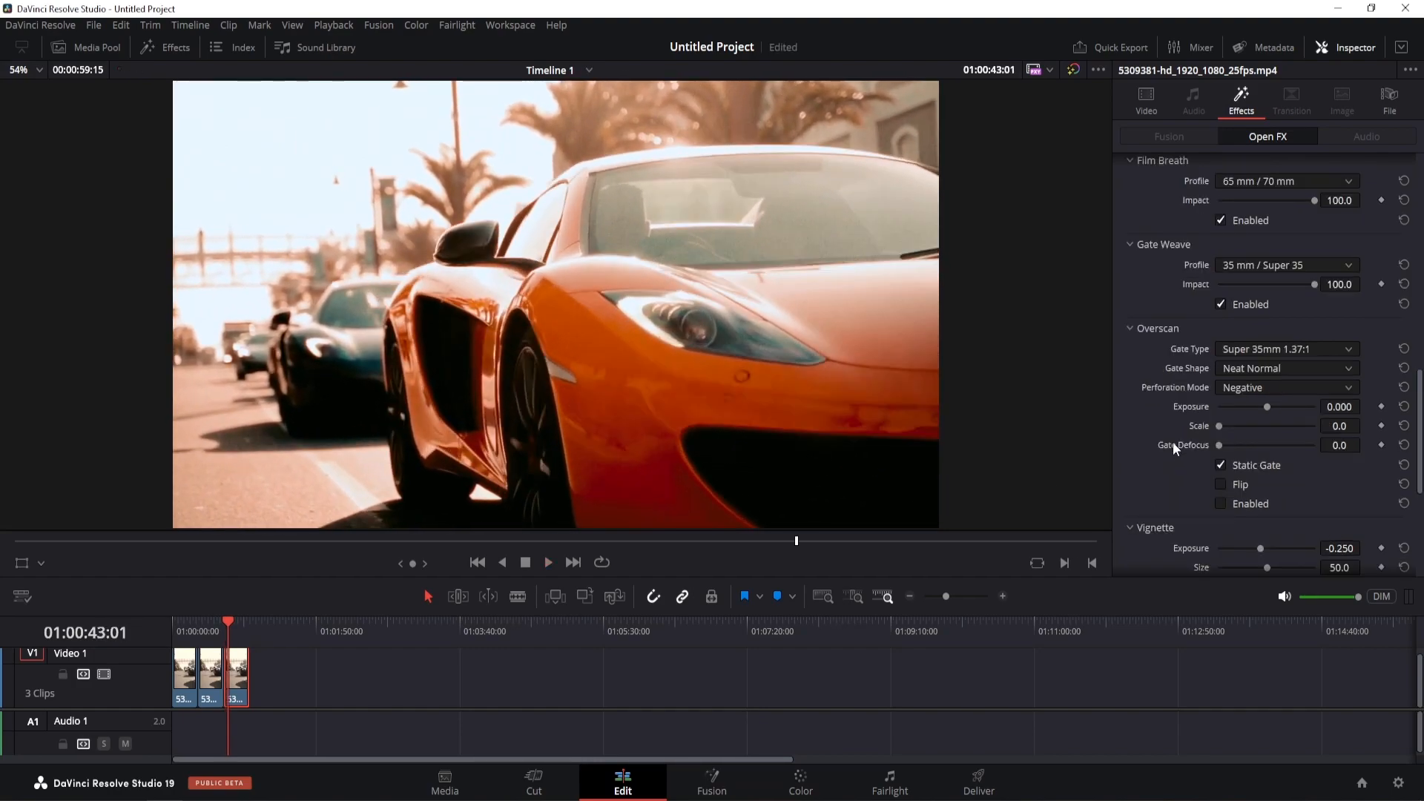
{"action": "left_click", "coordinate": [1221, 503]}
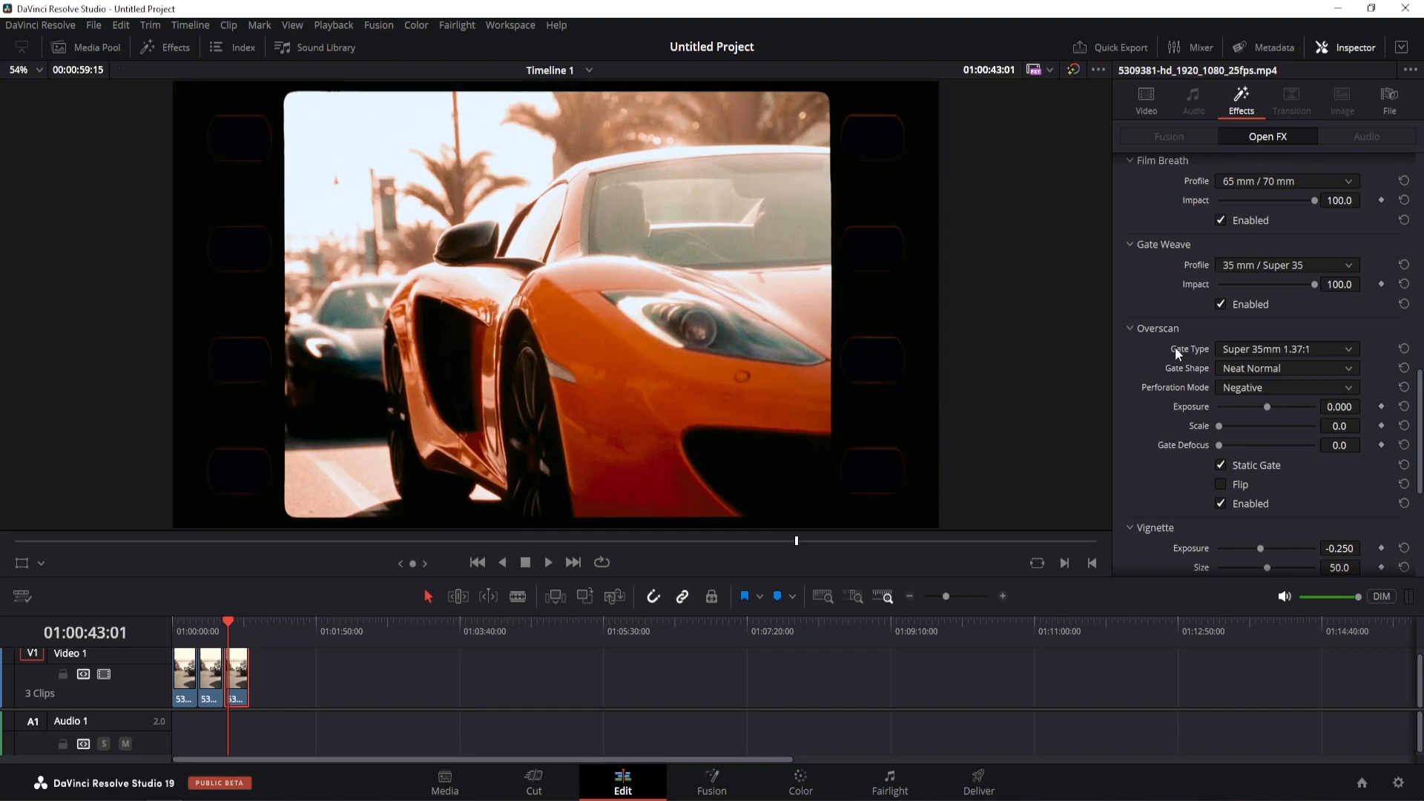
{"action": "left_click", "coordinate": [214, 680]}
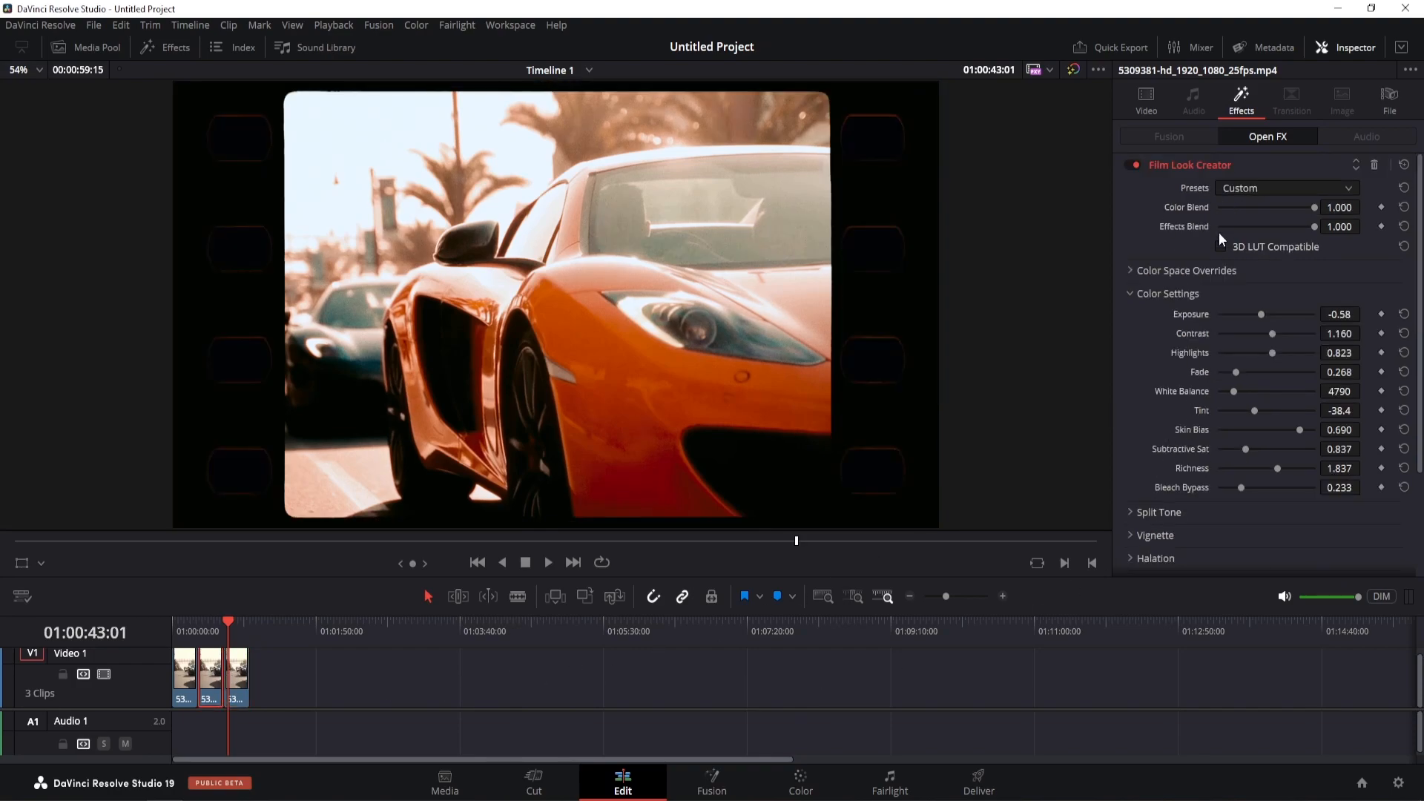
{"action": "scroll", "coordinate": [1200, 389], "scroll_direction": "down", "scroll_amount": 3}
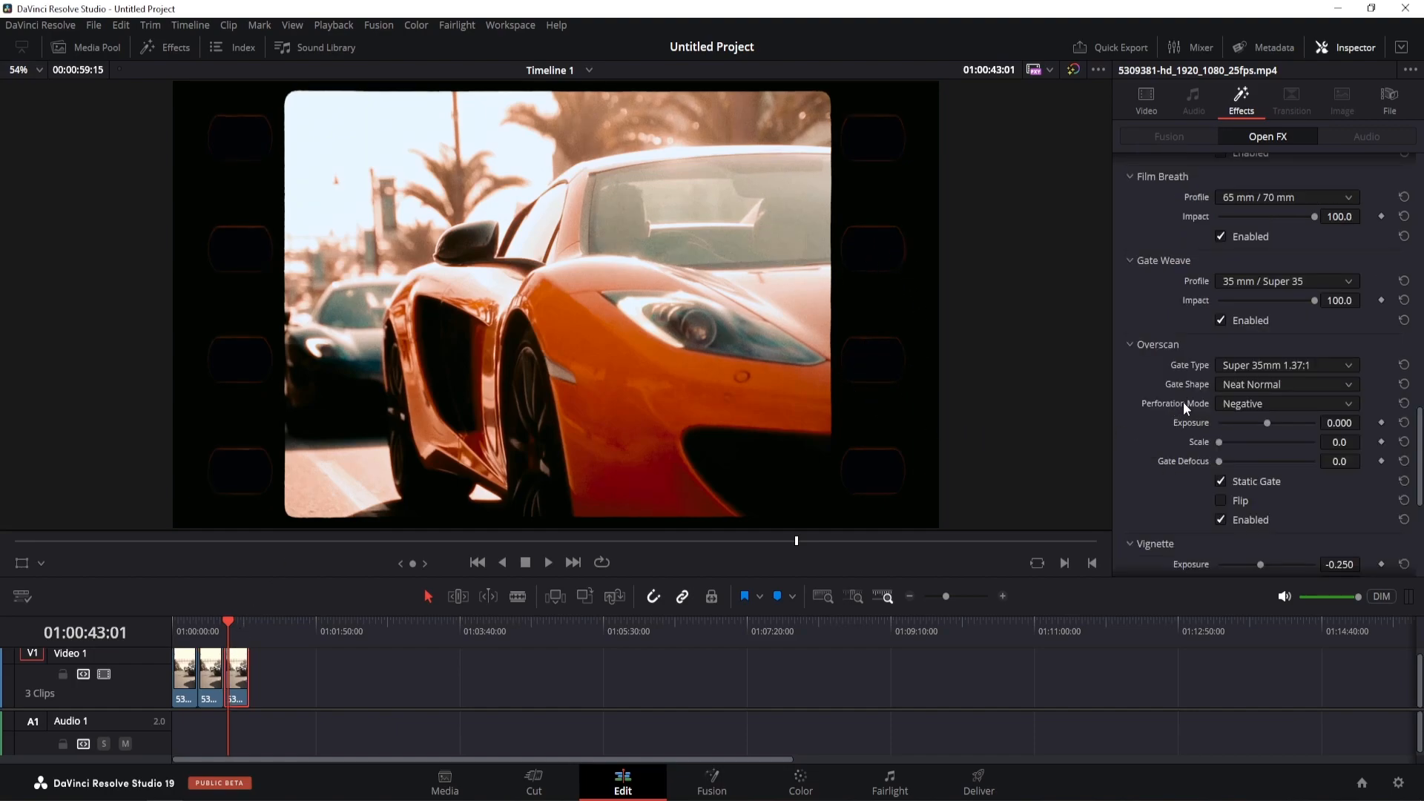
Set the Overscan Perforation Mode to Positive, Exposure to 2.000, Scale to 36.5 and Gate Defocus to 100.0.
{"action": "left_click", "coordinate": [1244, 407]}
{"action": "left_click", "coordinate": [1239, 439]}
{"action": "left_click", "coordinate": [1242, 406]}
{"action": "left_click", "coordinate": [1234, 460]}
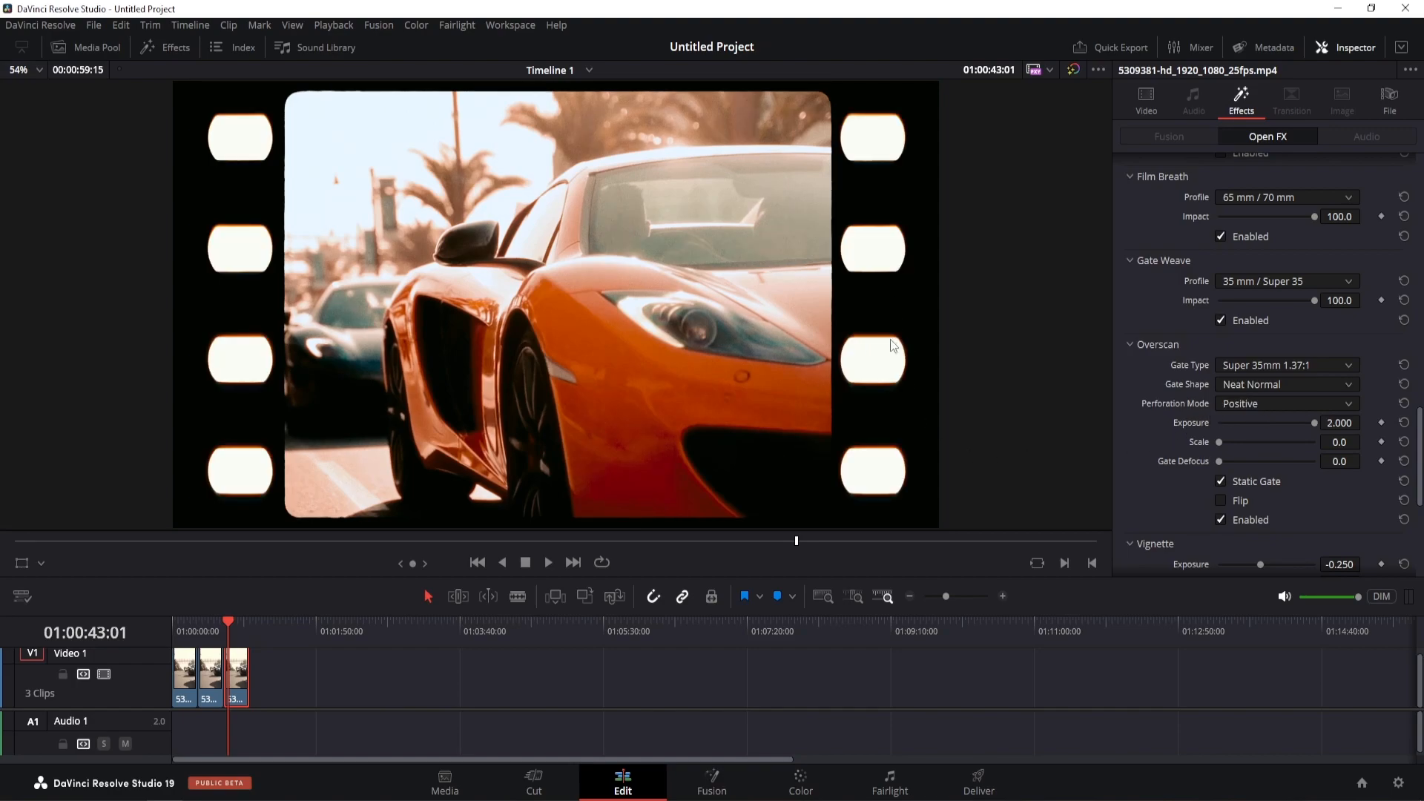
{"action": "left_click_drag", "start_coordinate": [1218, 442], "coordinate": [1319, 460]}
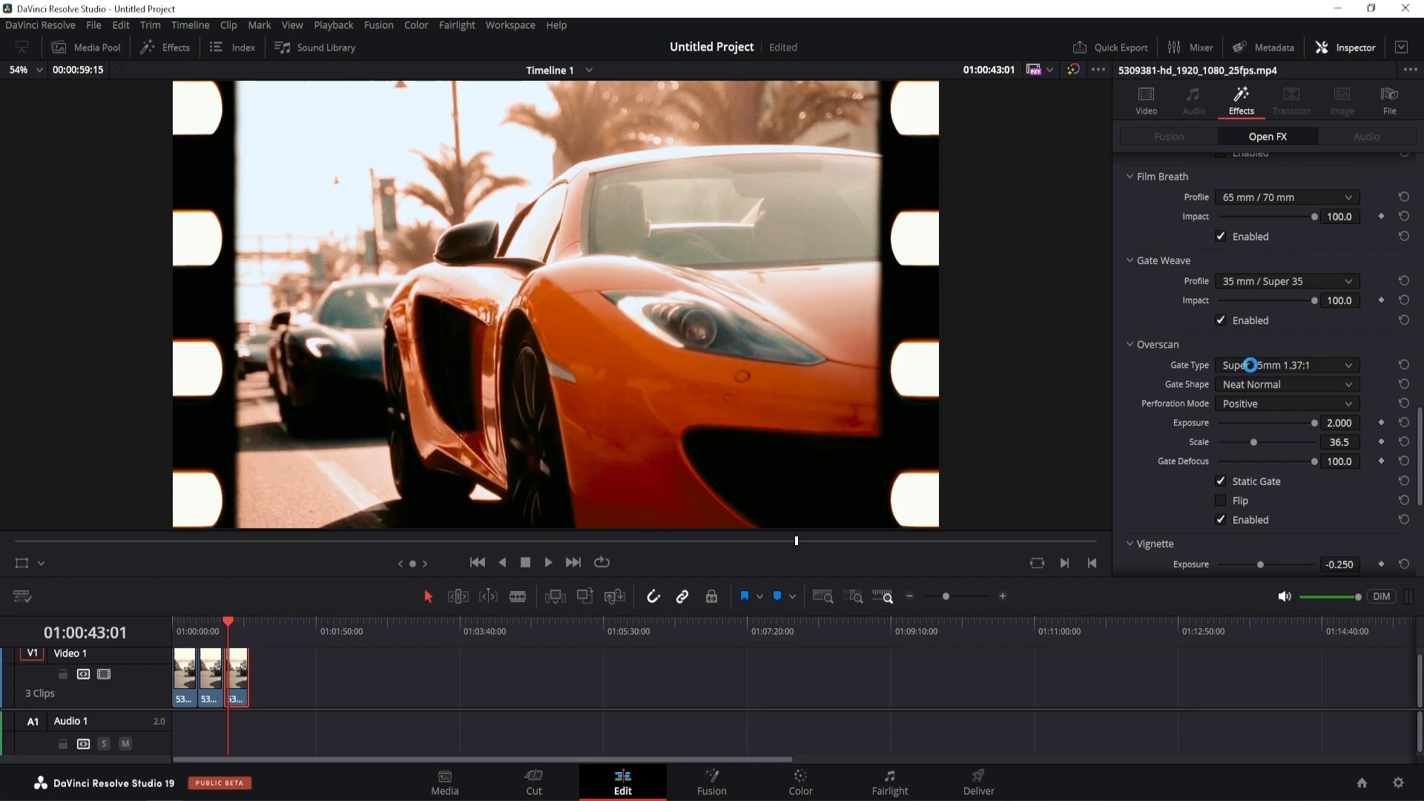
Change the Overscan Gate Type to Super 8mm 1.33:1, and reset Scale, Exposure and Gate Defocus to their defaults.
{"action": "left_click", "coordinate": [1250, 365]}
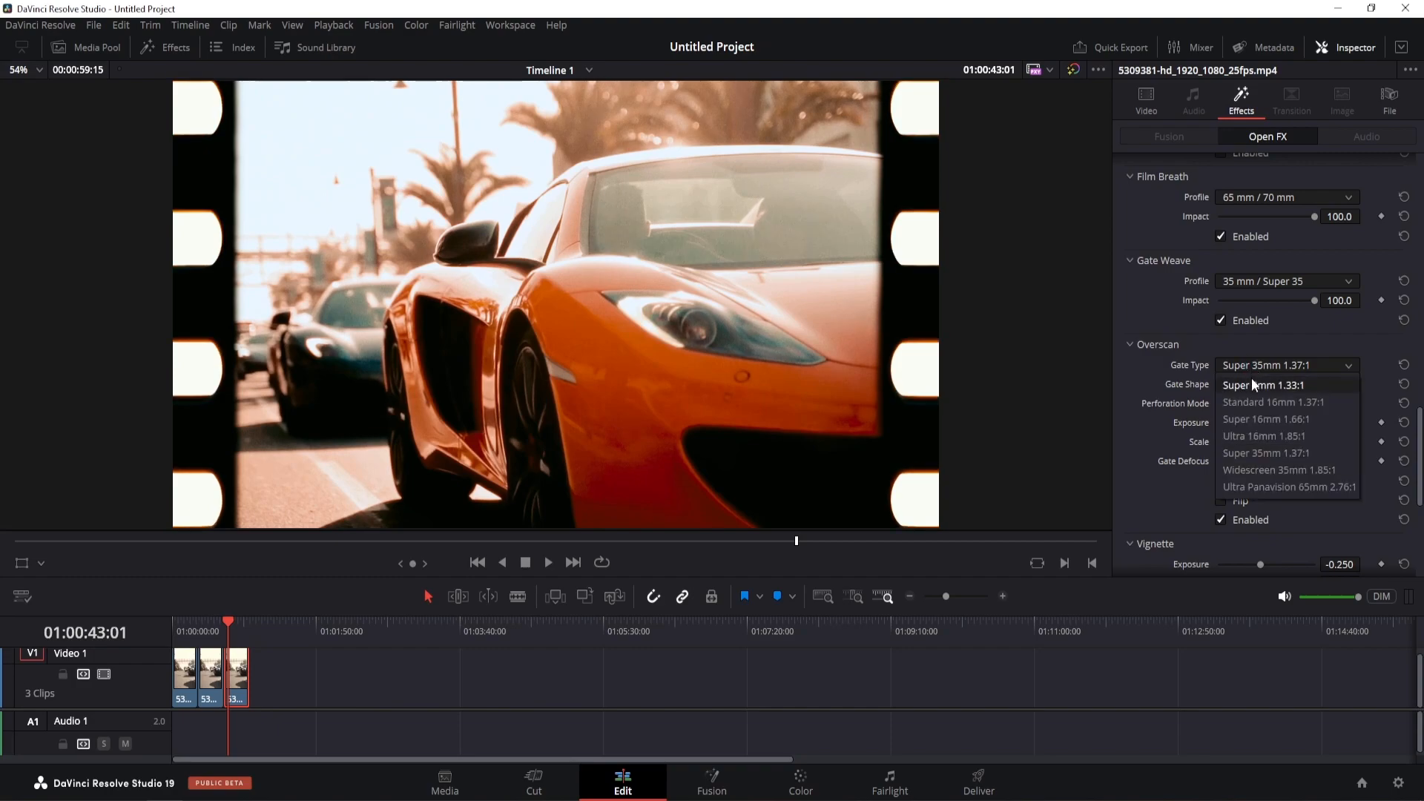
{"action": "left_click", "coordinate": [1254, 385]}
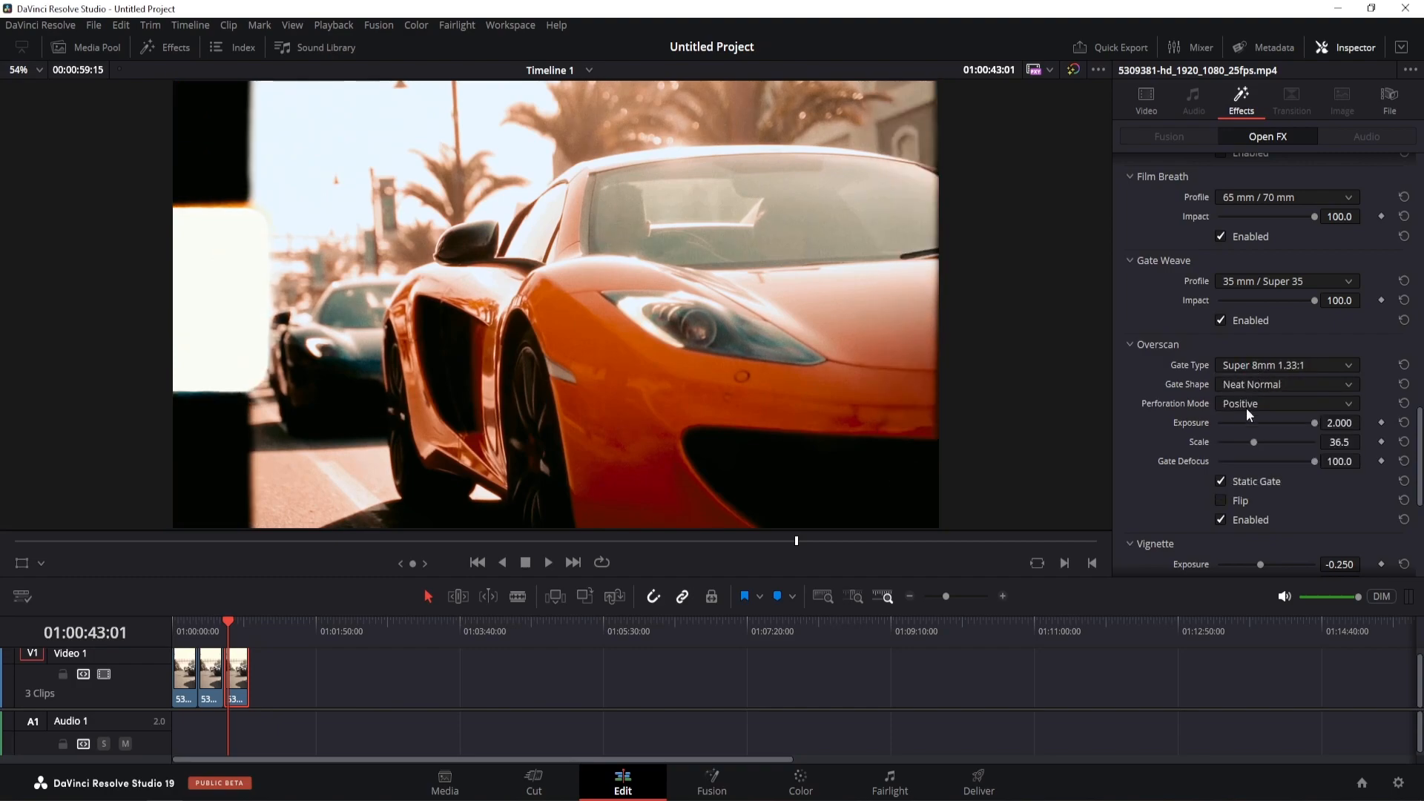
{"action": "double_click", "coordinate": [1197, 442]}
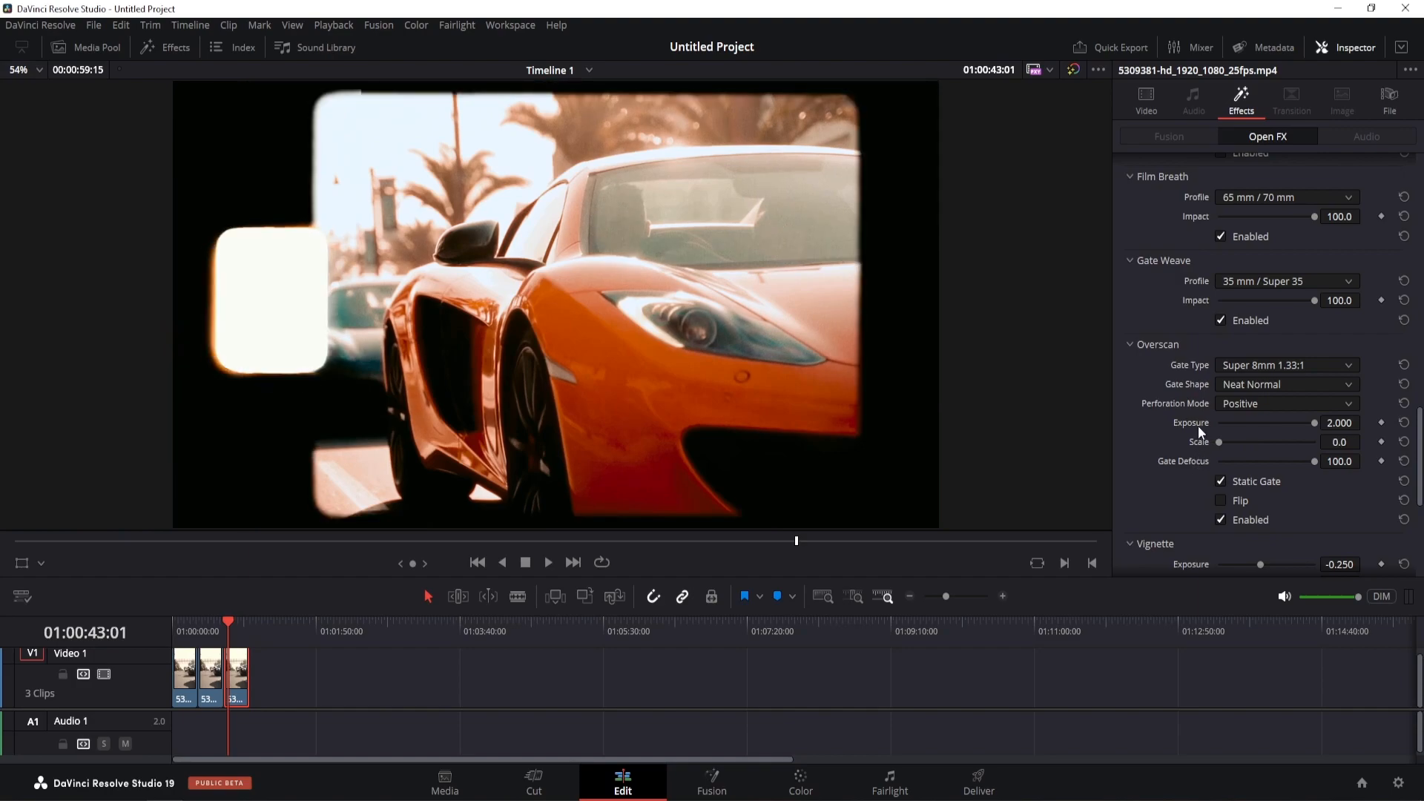
{"action": "double_click", "coordinate": [1196, 425]}
{"action": "double_click", "coordinate": [1195, 459]}
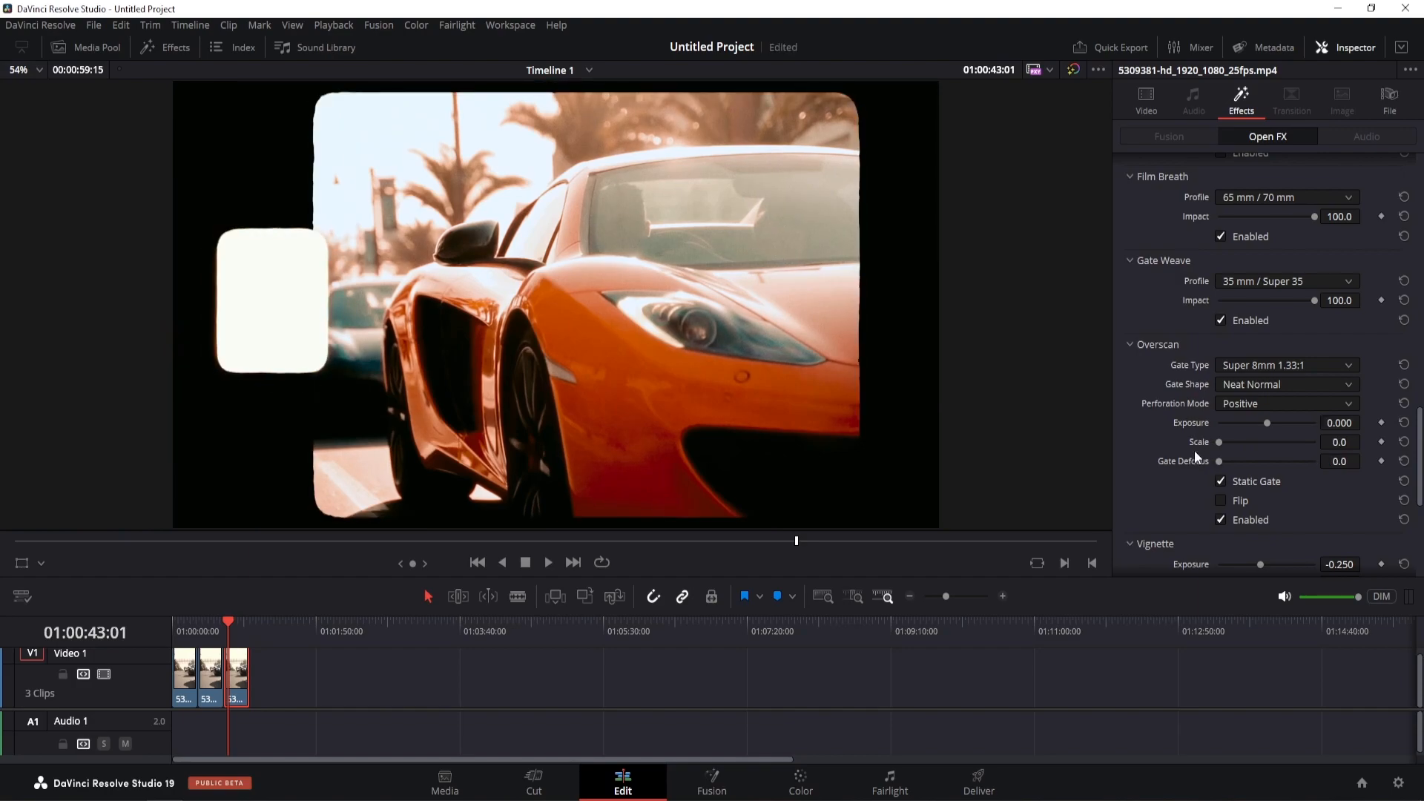
Try the 16mm and 35mm Overscan gate types, and settle on Ultra Panavision 65mm 2.76:1.
{"action": "left_click", "coordinate": [1234, 366]}
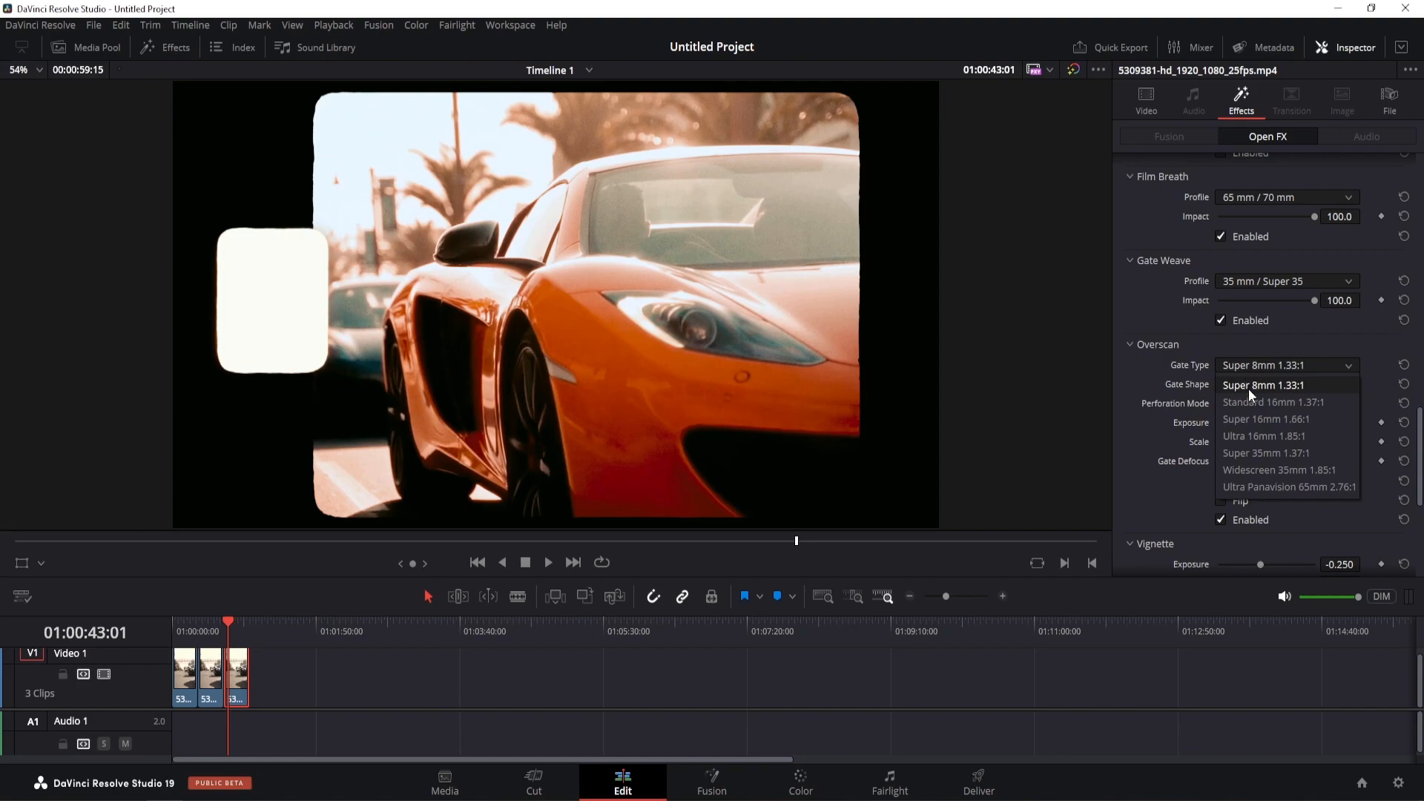
{"action": "left_click", "coordinate": [1244, 402]}
{"action": "left_click", "coordinate": [1253, 362]}
{"action": "left_click", "coordinate": [1248, 410]}
{"action": "left_click", "coordinate": [1254, 368]}
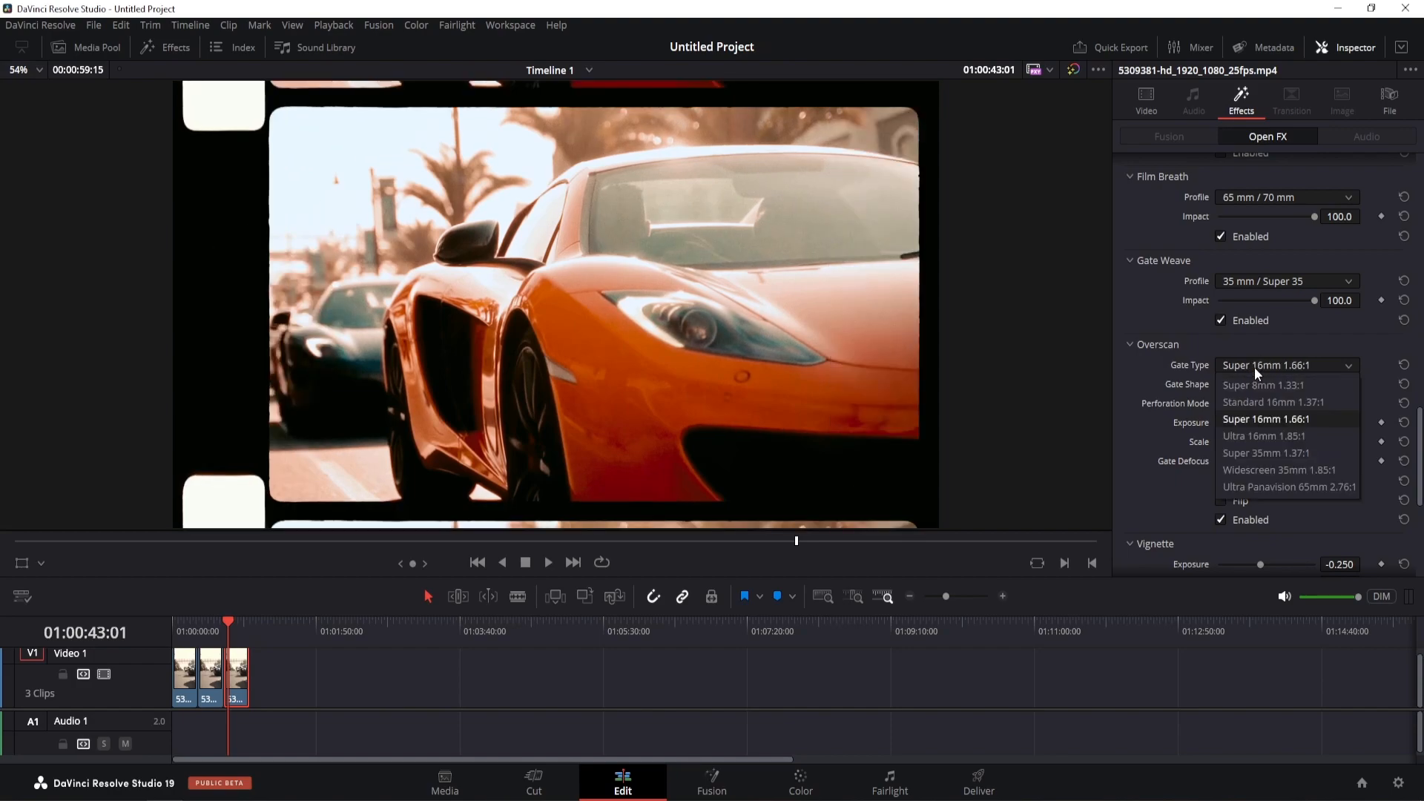
{"action": "left_click", "coordinate": [1258, 435]}
{"action": "left_click", "coordinate": [1274, 363]}
{"action": "left_click", "coordinate": [1261, 440]}
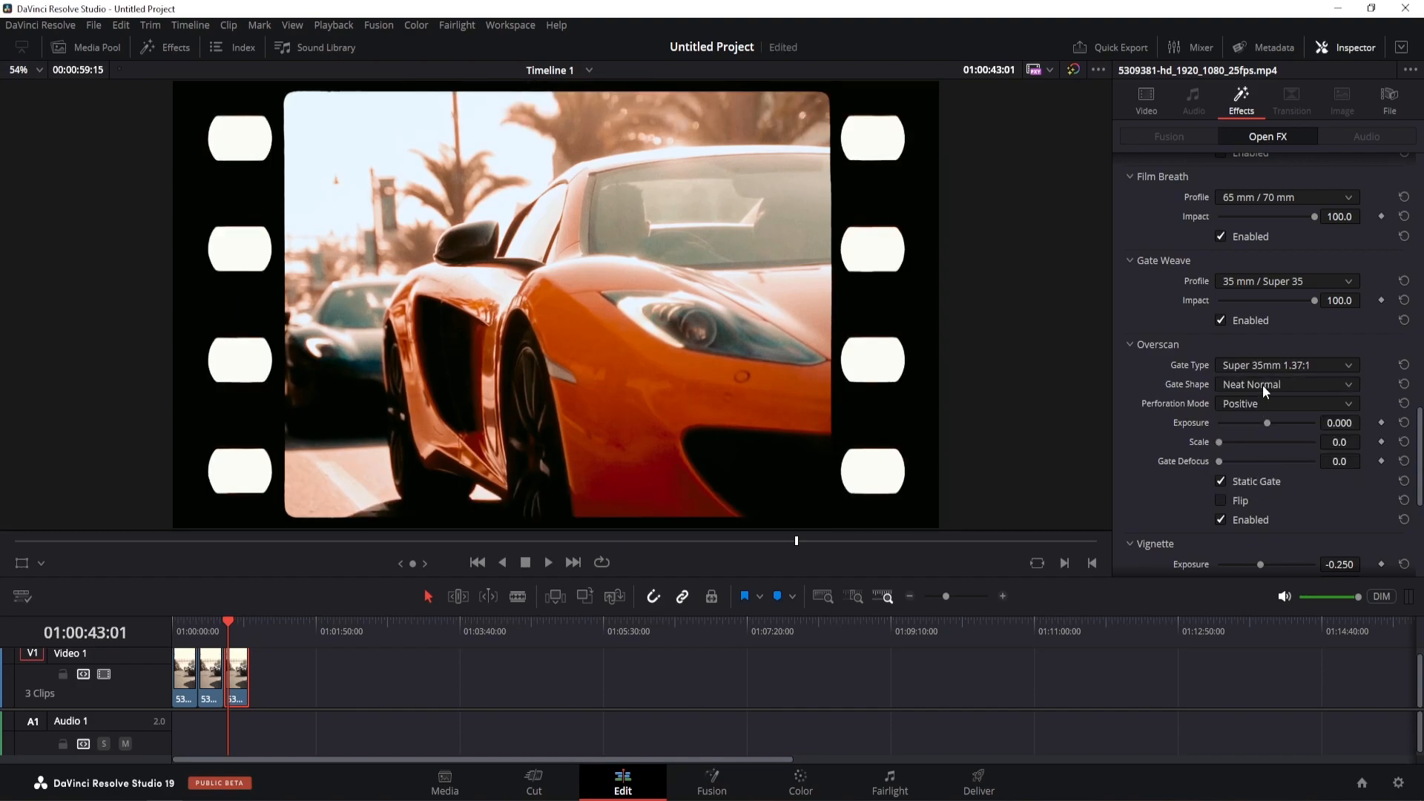
{"action": "left_click", "coordinate": [1267, 365]}
{"action": "left_click", "coordinate": [1271, 468]}
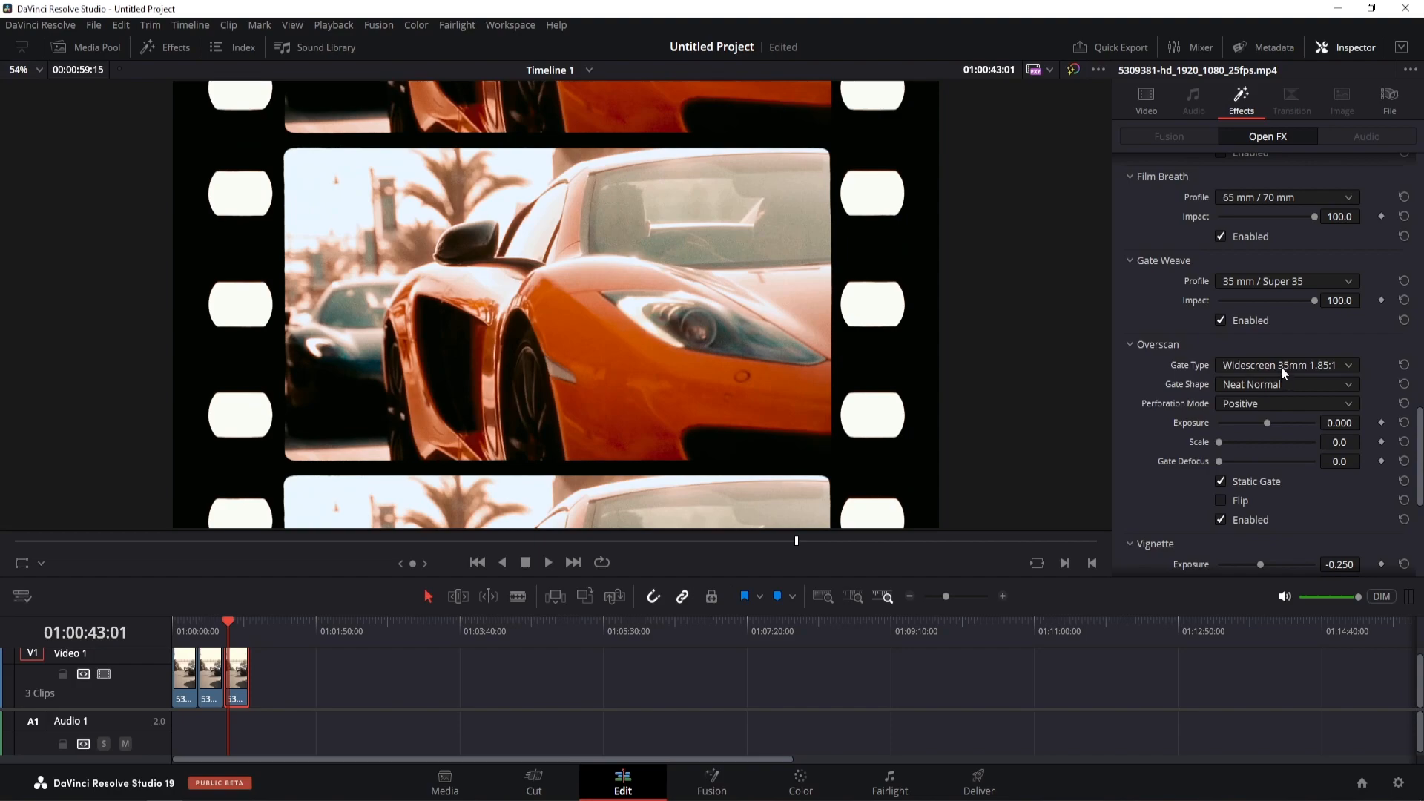
{"action": "left_click", "coordinate": [1280, 367]}
{"action": "left_click", "coordinate": [1265, 487]}
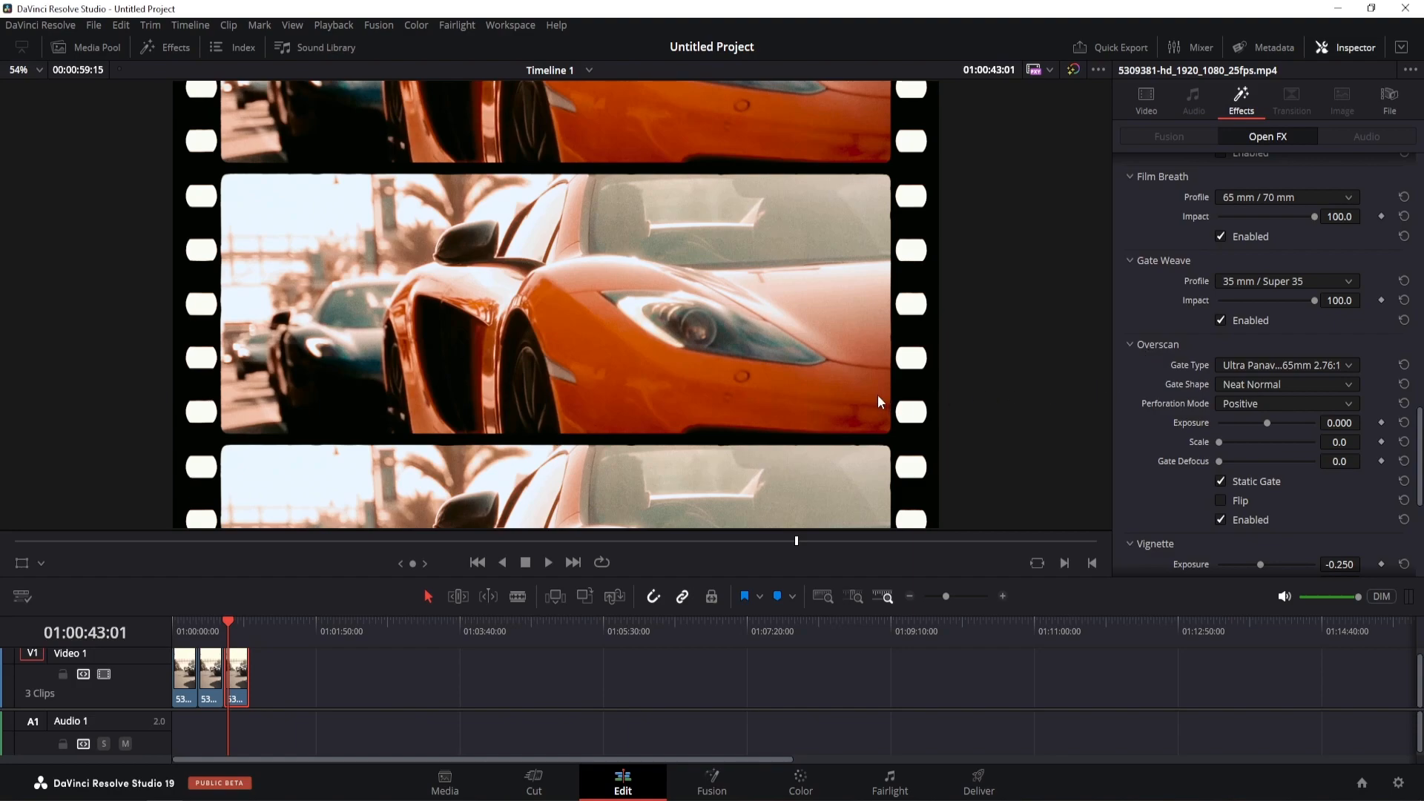
Play the third clip from its start and turn off Static Gate in Overscan.
{"action": "key", "text": "Up"}
{"action": "key", "text": "space"}
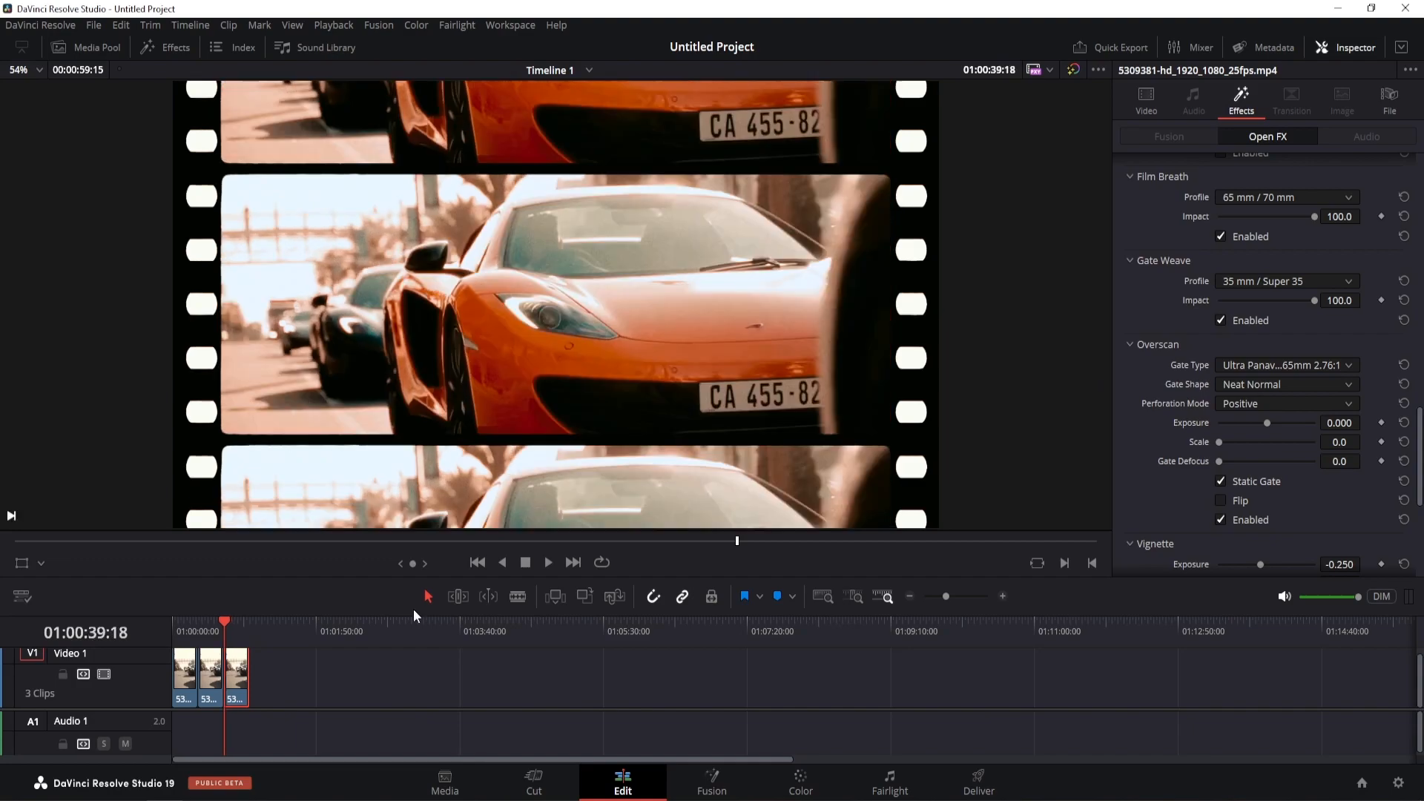
{"action": "left_click", "coordinate": [1219, 482]}
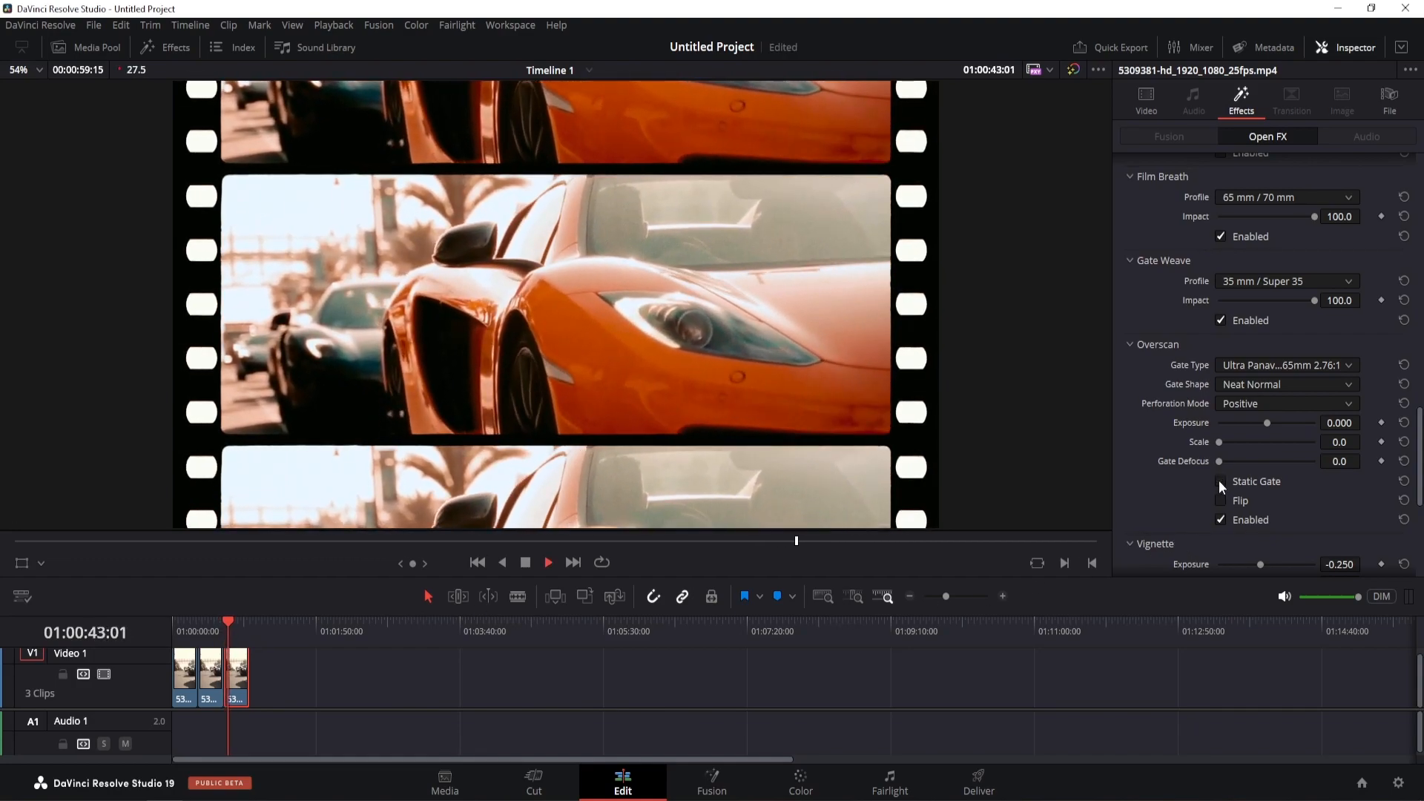
{"action": "key", "text": "space"}
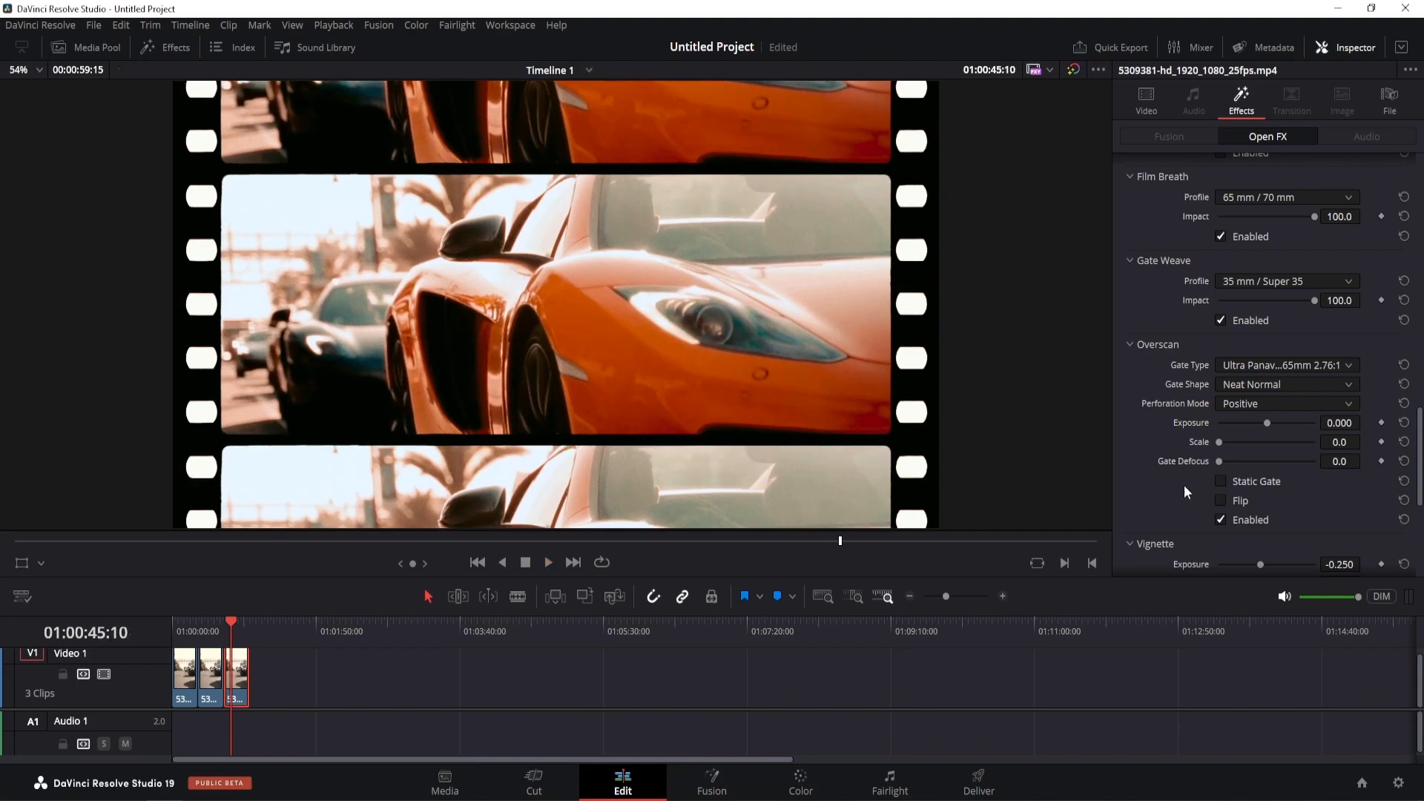
Lower the timeline proxy resolution and replay the third clip to check the moving gate.
{"action": "left_click", "coordinate": [332, 28]}
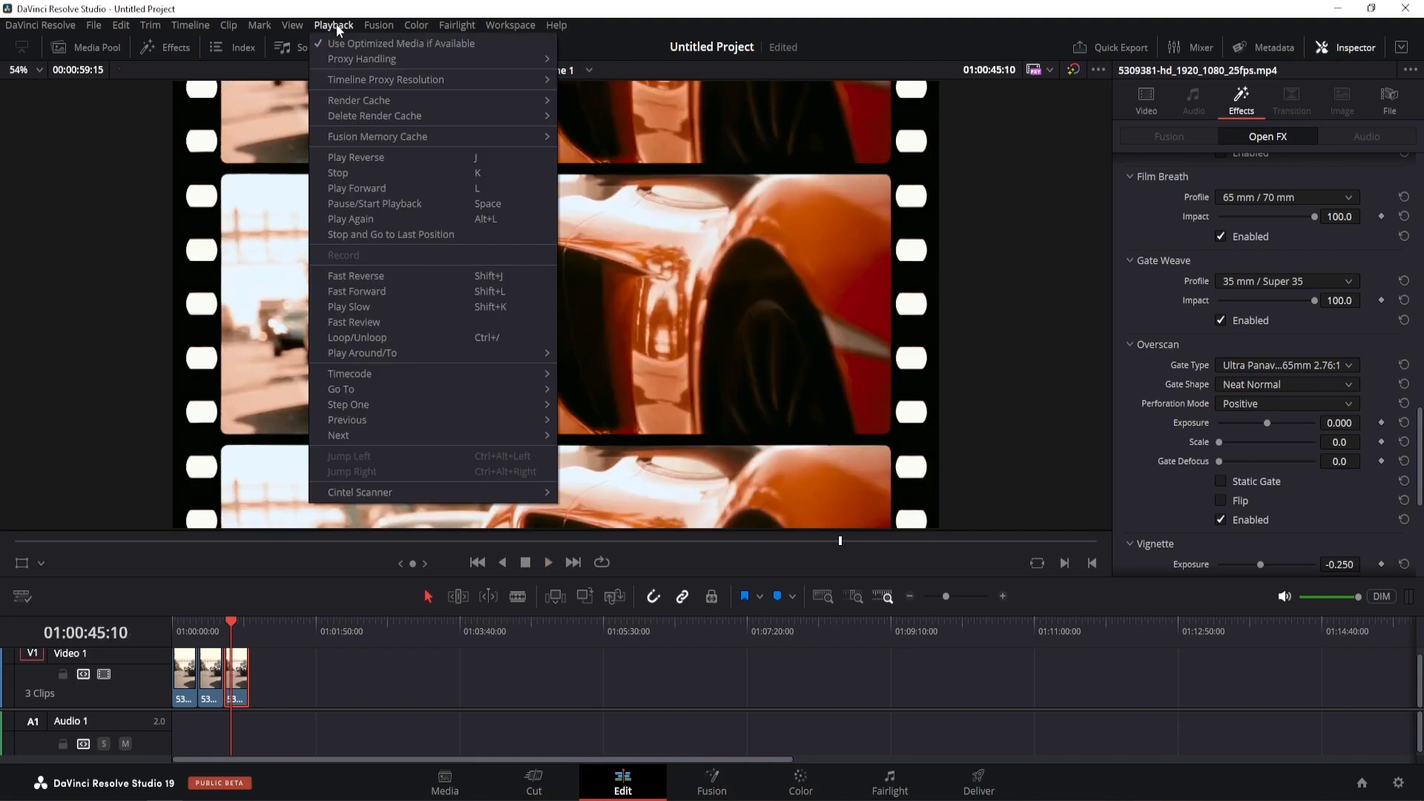
{"action": "mouse_move", "coordinate": [445, 79]}
{"action": "left_click", "coordinate": [598, 113]}
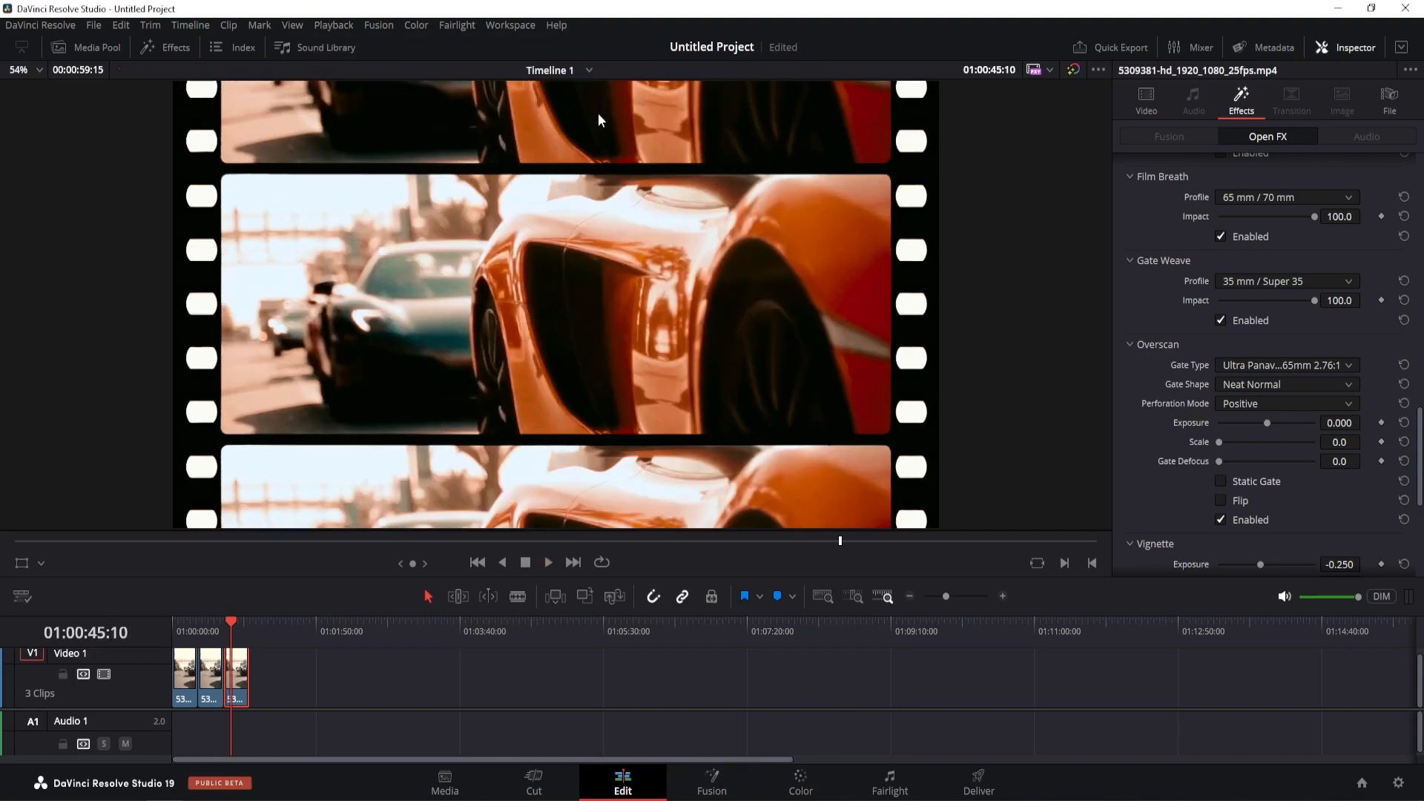
{"action": "left_click", "coordinate": [228, 641]}
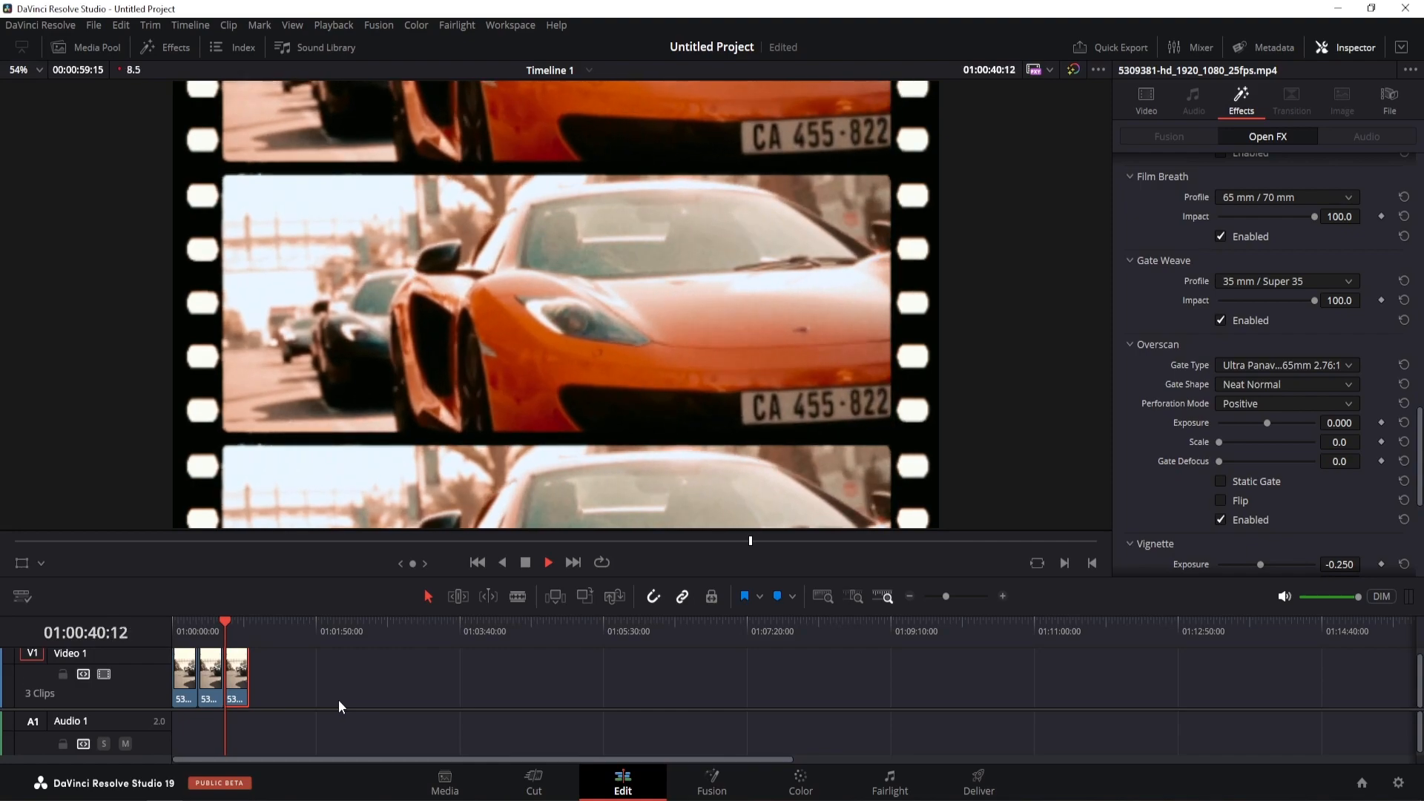
{"action": "key", "text": "space"}
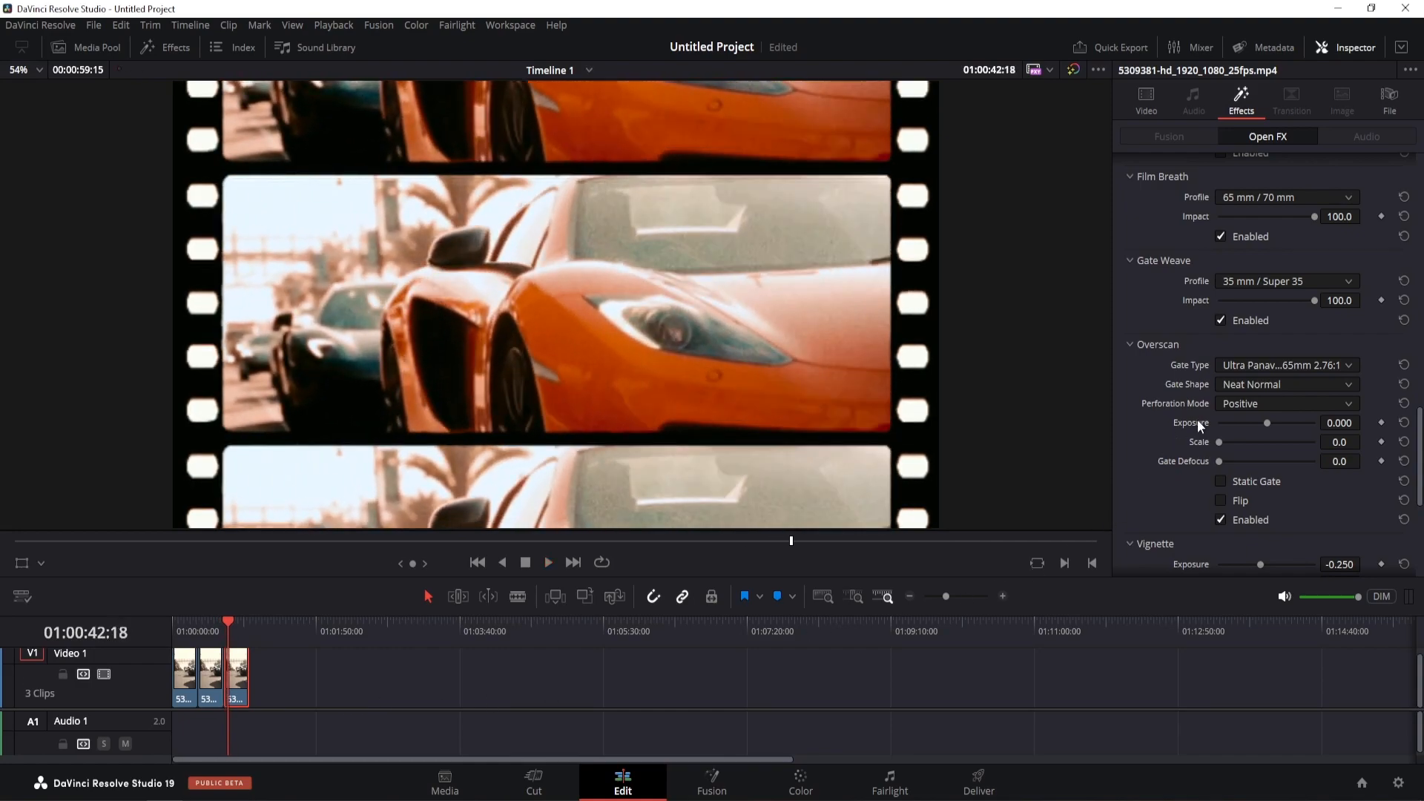
Disable Gate Weave, Film Breath and further preceding Dehancer effects, collapsing their sections.
{"action": "left_click", "coordinate": [1220, 321]}
{"action": "left_click", "coordinate": [1220, 237]}
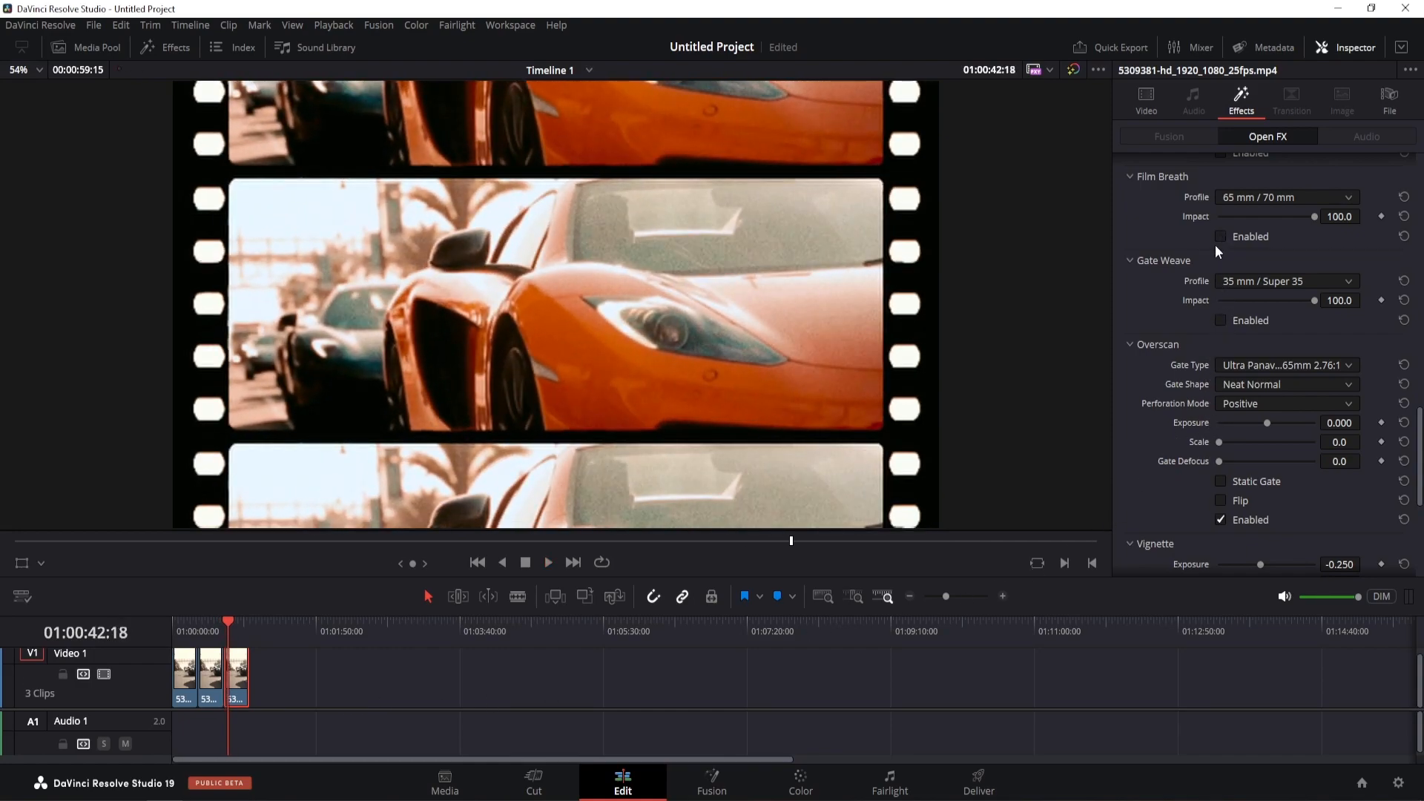
{"action": "left_click", "coordinate": [1131, 260]}
{"action": "left_click", "coordinate": [1129, 175]}
{"action": "scroll", "coordinate": [1157, 398], "scroll_direction": "up", "scroll_amount": 1}
{"action": "left_click", "coordinate": [1220, 411]}
{"action": "left_click", "coordinate": [1220, 327]}
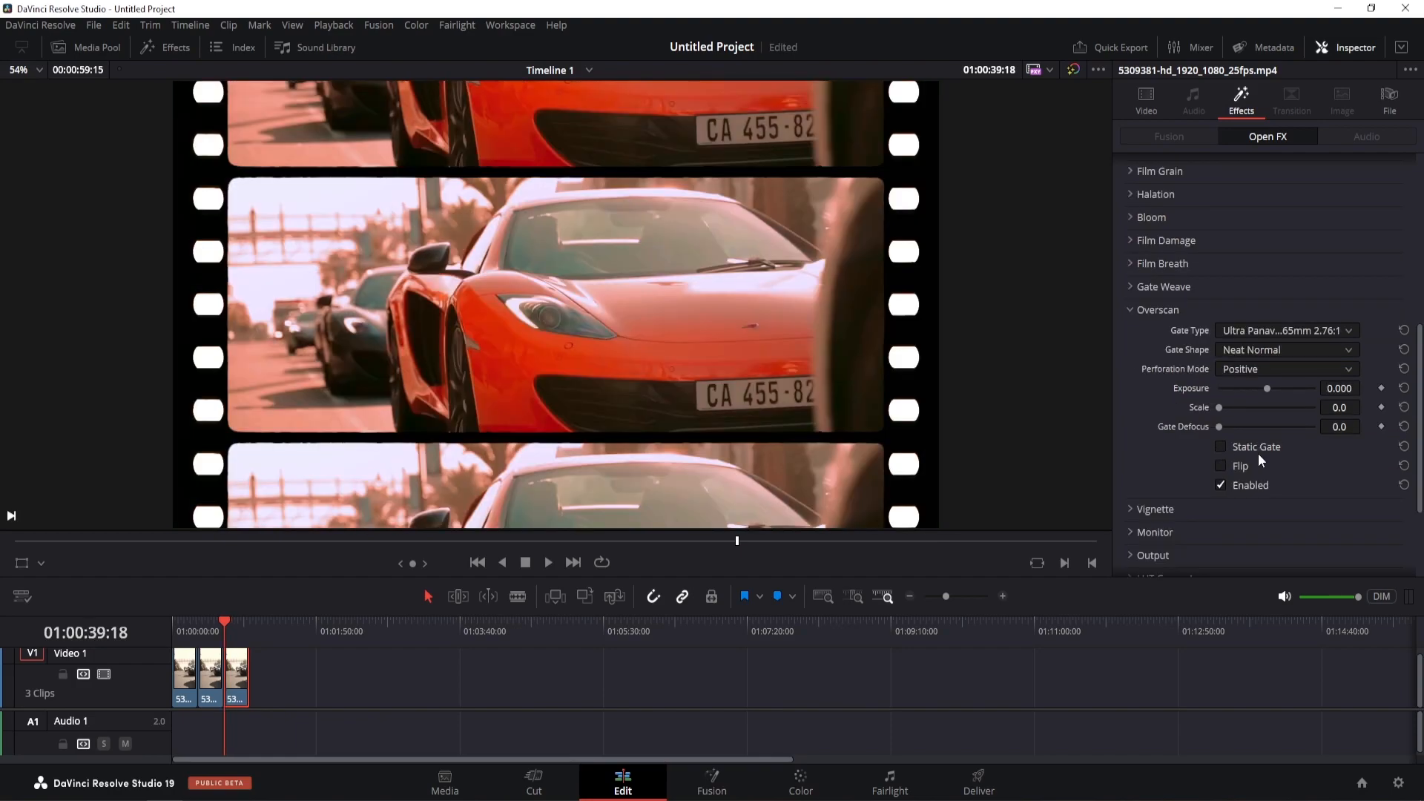
Replay the clip with the moving gate and turn Static Gate back on.
{"action": "key", "text": "space"}
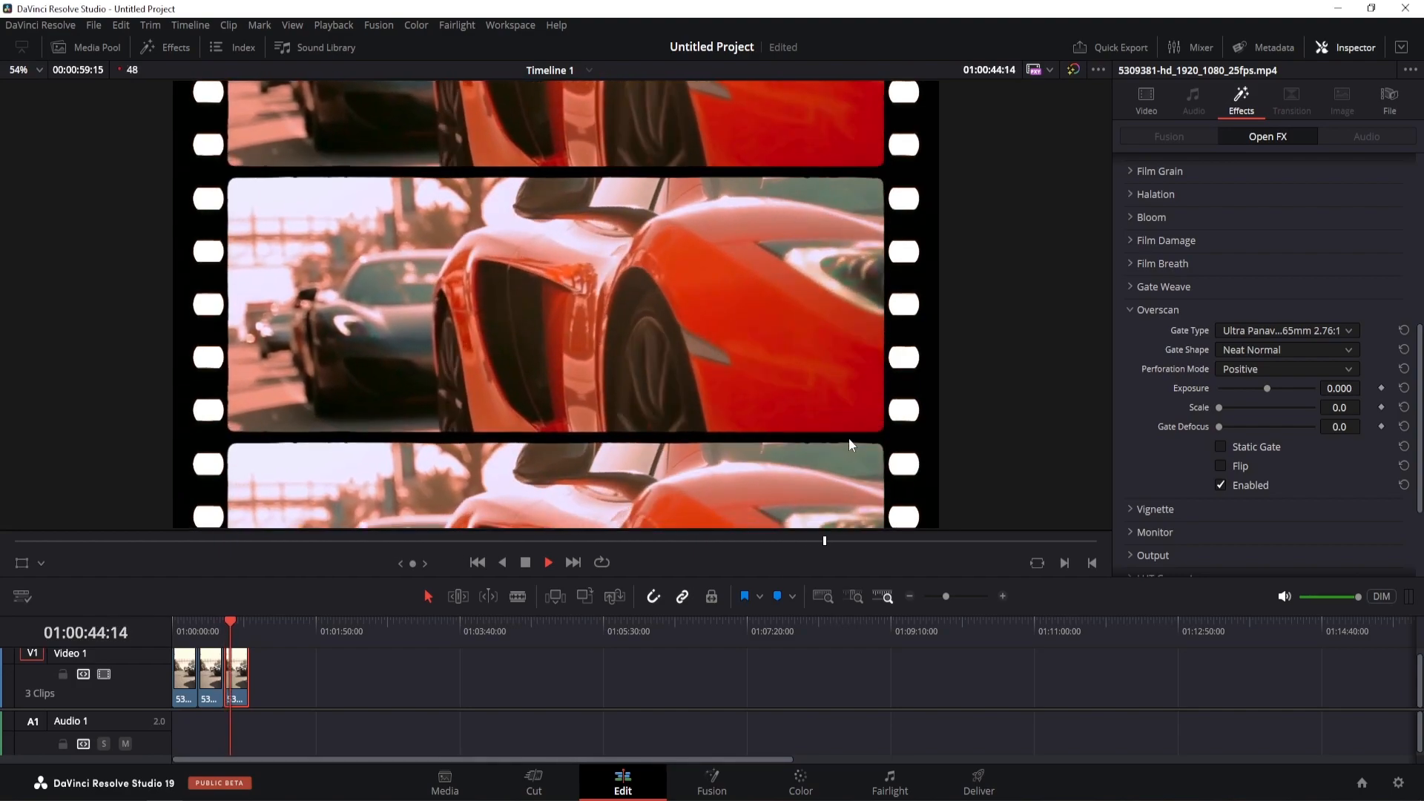
{"action": "left_click", "coordinate": [1220, 446]}
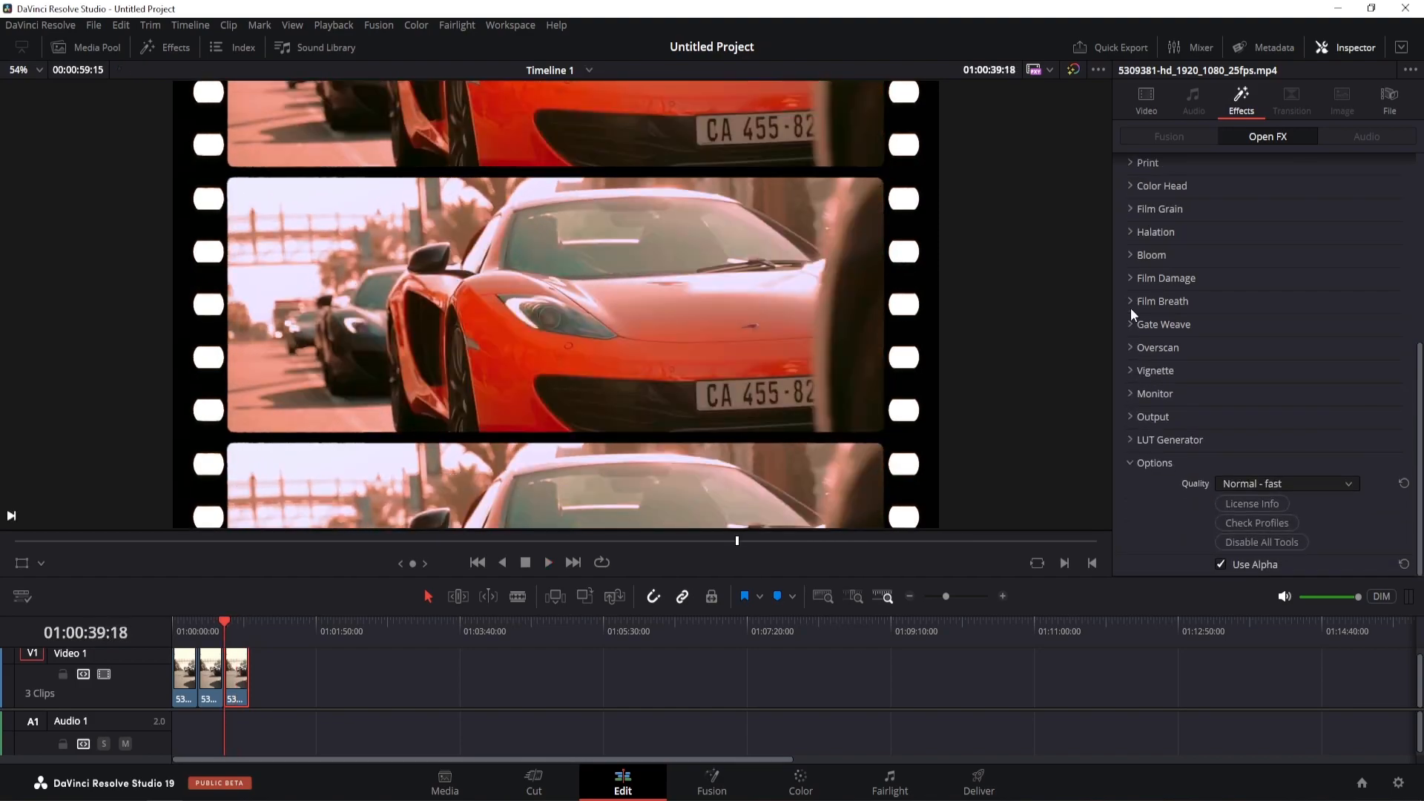
Enable Dehancer's Vignette and set its Exposure to -0.232.
{"action": "left_click", "coordinate": [1129, 370]}
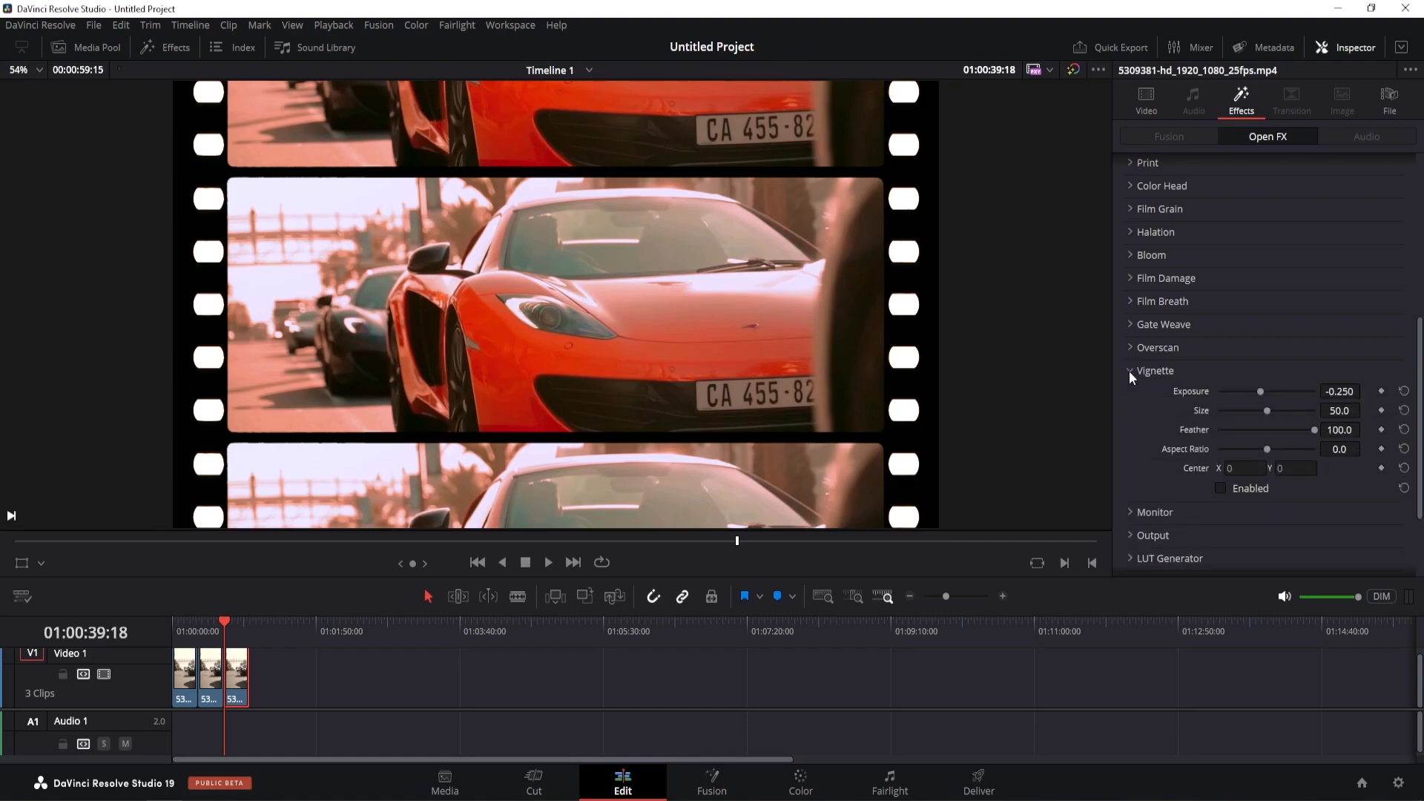
{"action": "left_click", "coordinate": [1220, 489]}
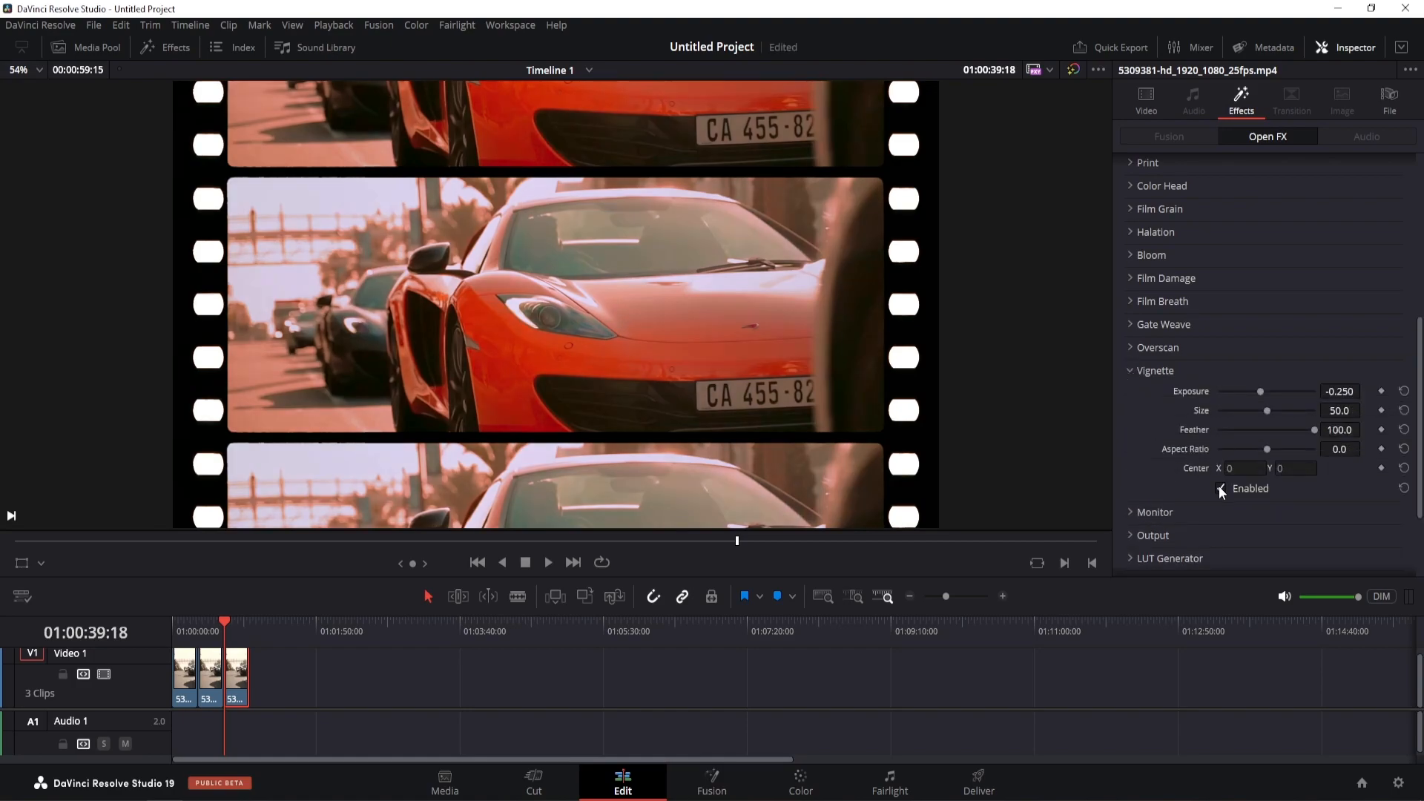
{"action": "left_click_drag", "start_coordinate": [1261, 387], "coordinate": [1282, 408]}
Disable the Overscan effect and collapse its section.
{"action": "left_click", "coordinate": [1132, 349]}
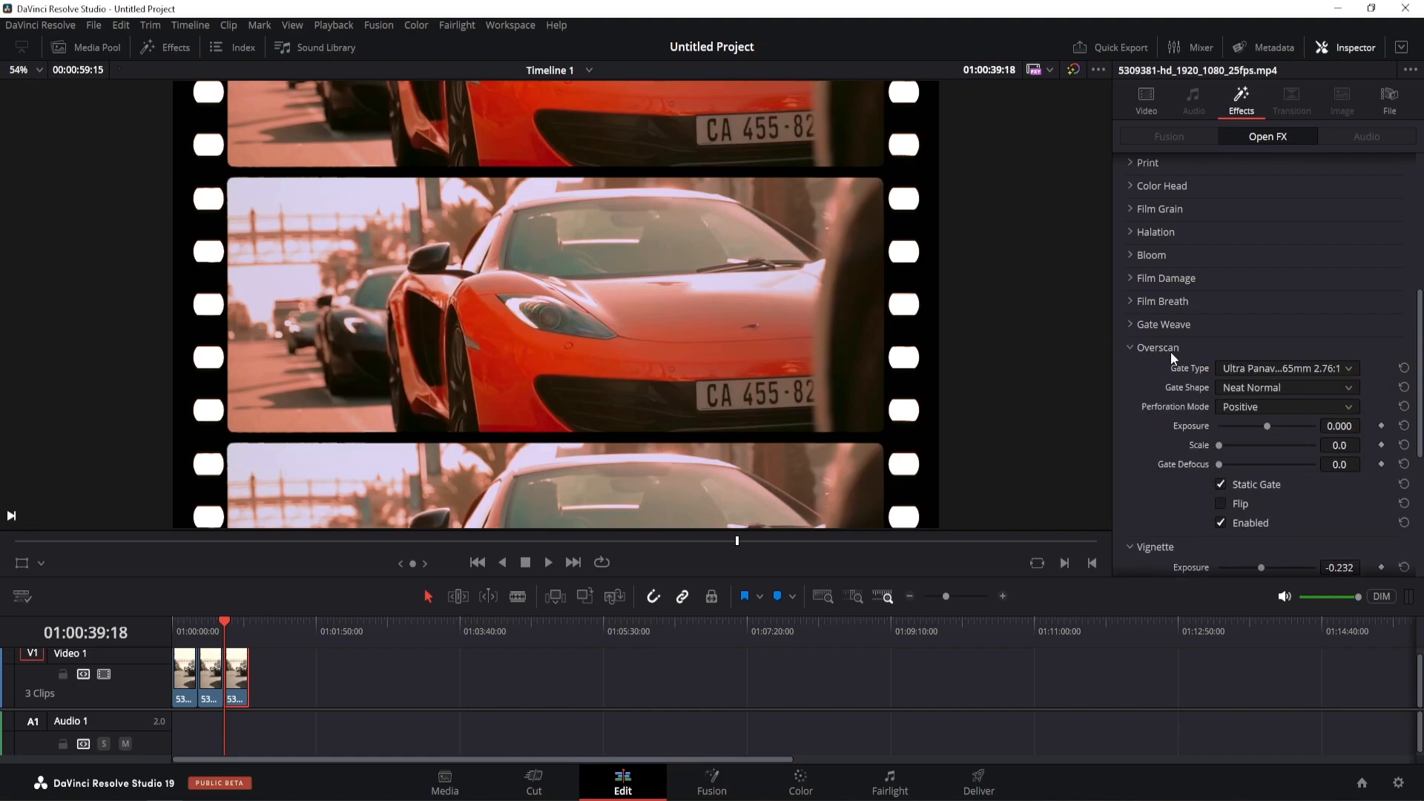
{"action": "left_click", "coordinate": [1224, 521]}
{"action": "left_click", "coordinate": [1132, 346]}
Set the Vignette Exposure to -0.604, Size to 100.0, Feather to 15.5 and Aspect Ratio to -19.4.
{"action": "mouse_move", "coordinate": [1267, 449]}
{"action": "left_mouse_down"}
{"action": "mouse_move", "coordinate": [1308, 455]}
{"action": "mouse_move", "coordinate": [1240, 457]}
{"action": "left_mouse_up"}
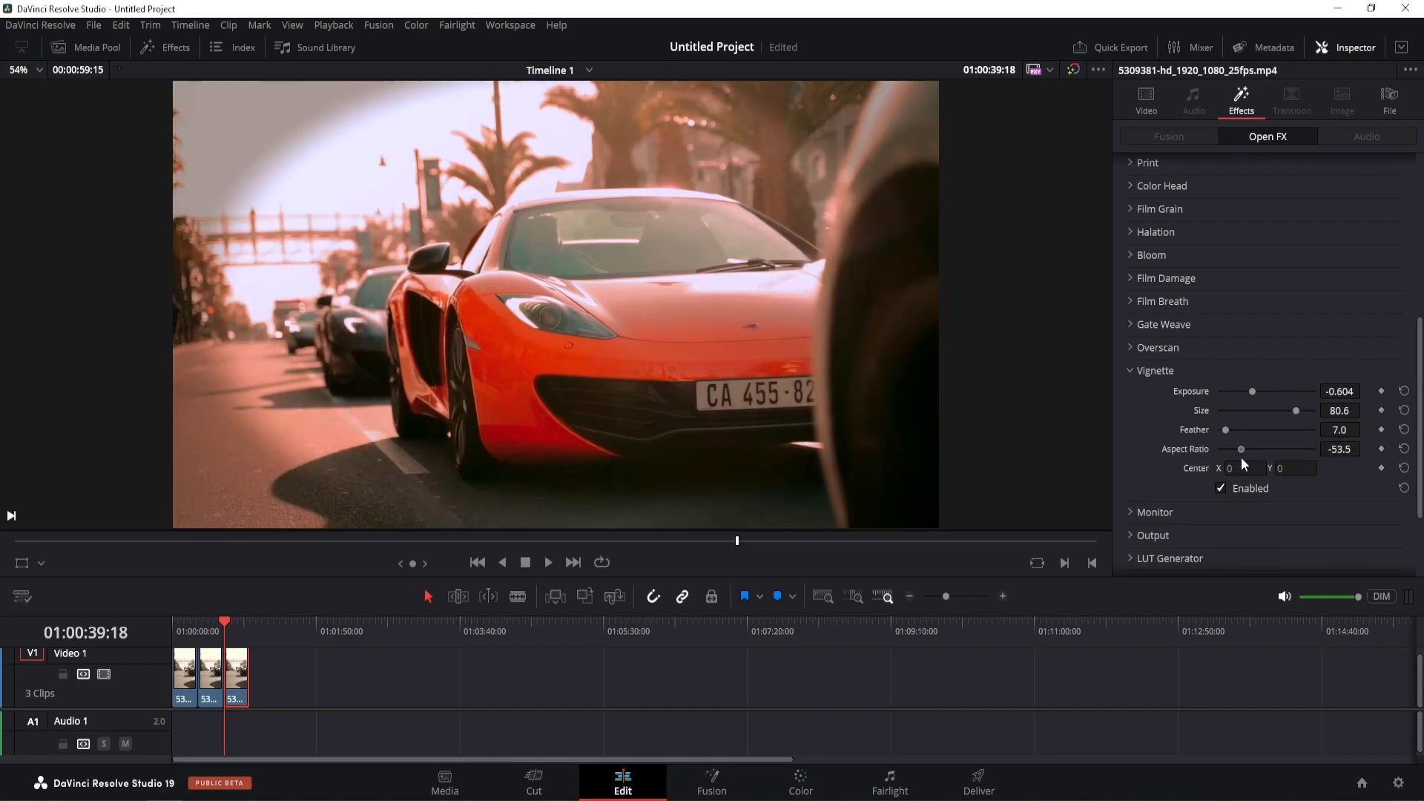
{"action": "left_click_drag", "start_coordinate": [1296, 411], "coordinate": [1309, 410]}
{"action": "mouse_move", "coordinate": [1225, 429]}
{"action": "left_mouse_down"}
{"action": "mouse_move", "coordinate": [1240, 429]}
{"action": "mouse_move", "coordinate": [1209, 435]}
{"action": "mouse_move", "coordinate": [1289, 439]}
{"action": "mouse_move", "coordinate": [1225, 439]}
{"action": "left_mouse_up"}
{"action": "double_click", "coordinate": [1196, 431]}
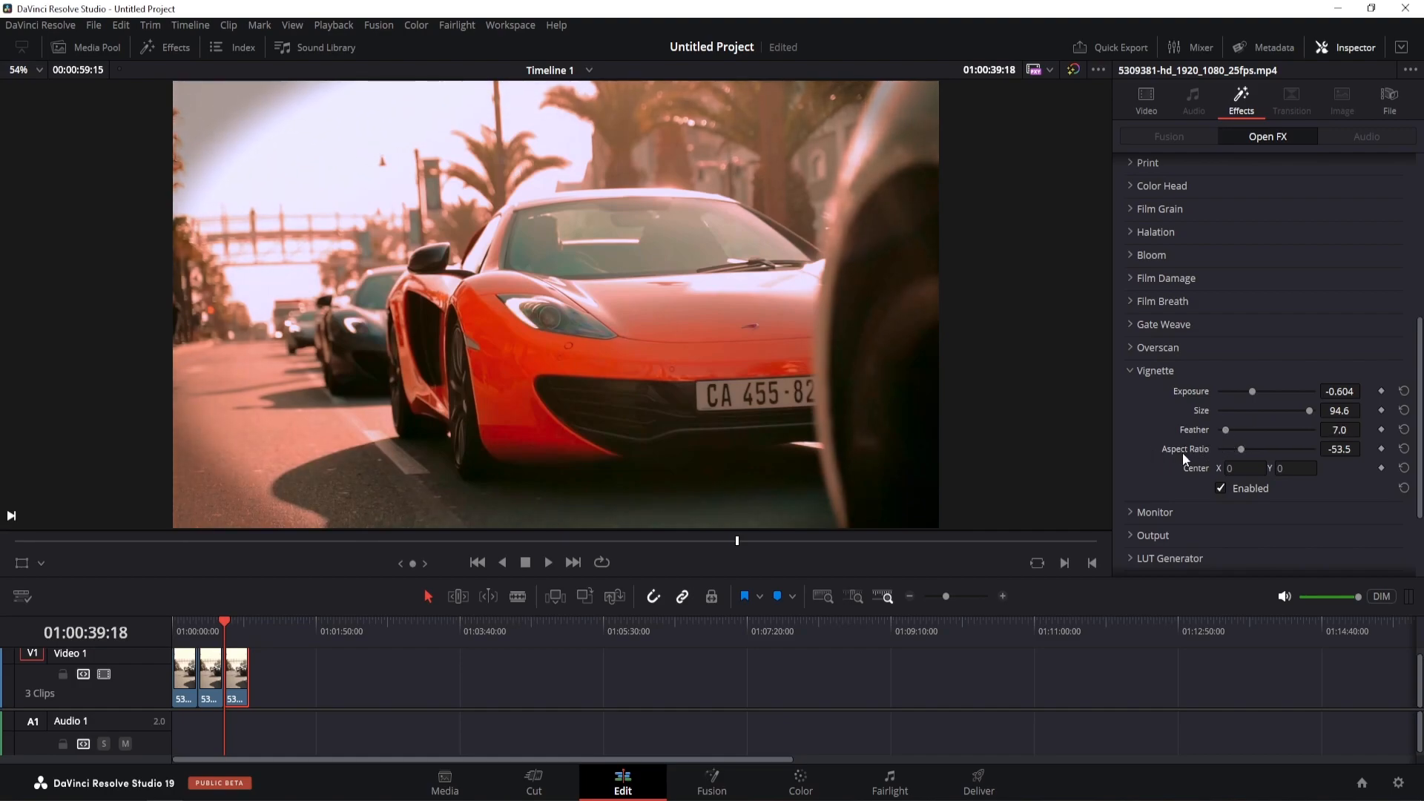
{"action": "double_click", "coordinate": [1201, 410]}
{"action": "left_click", "coordinate": [1339, 410]}
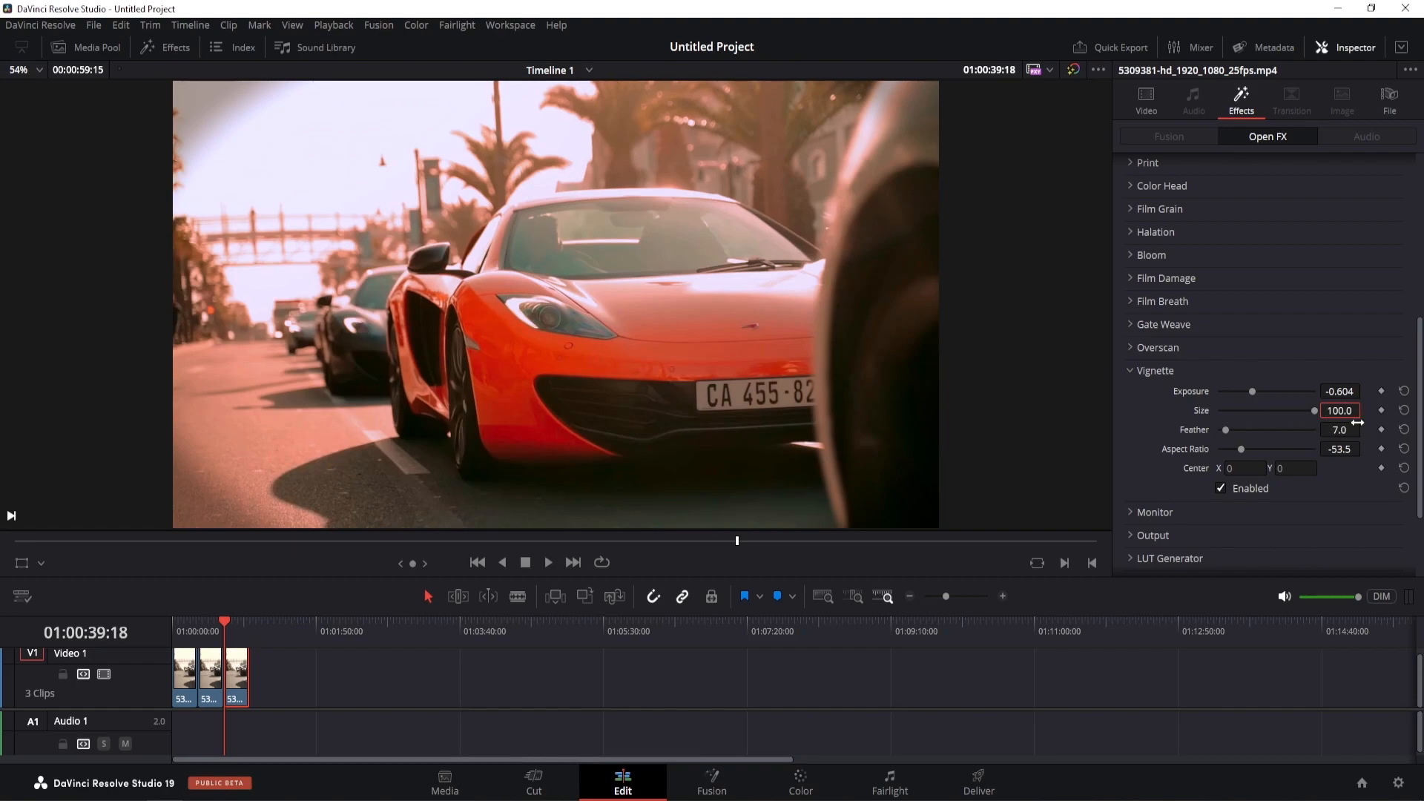
{"action": "left_click_drag", "start_coordinate": [1240, 449], "coordinate": [1258, 451]}
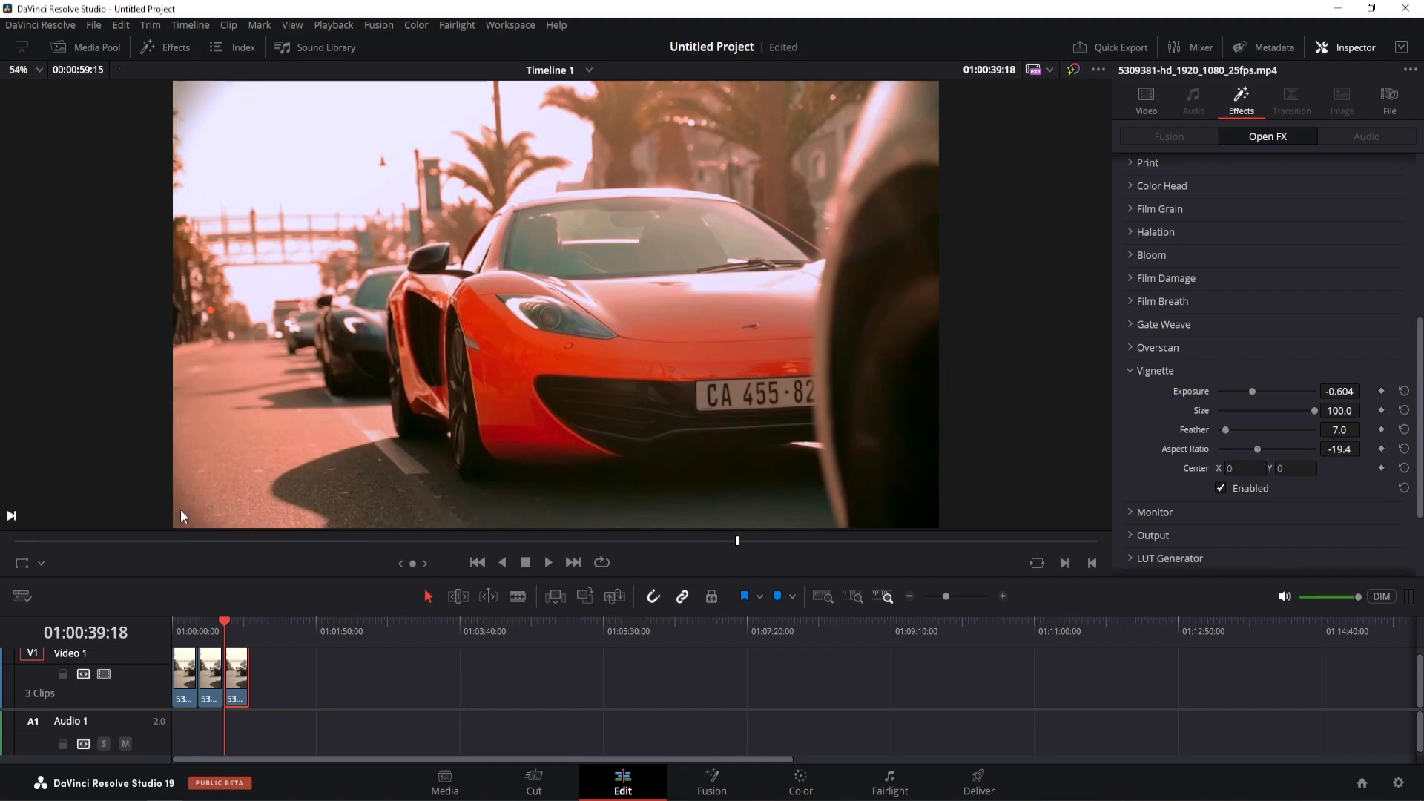
{"action": "left_click_drag", "start_coordinate": [1227, 430], "coordinate": [1234, 430]}
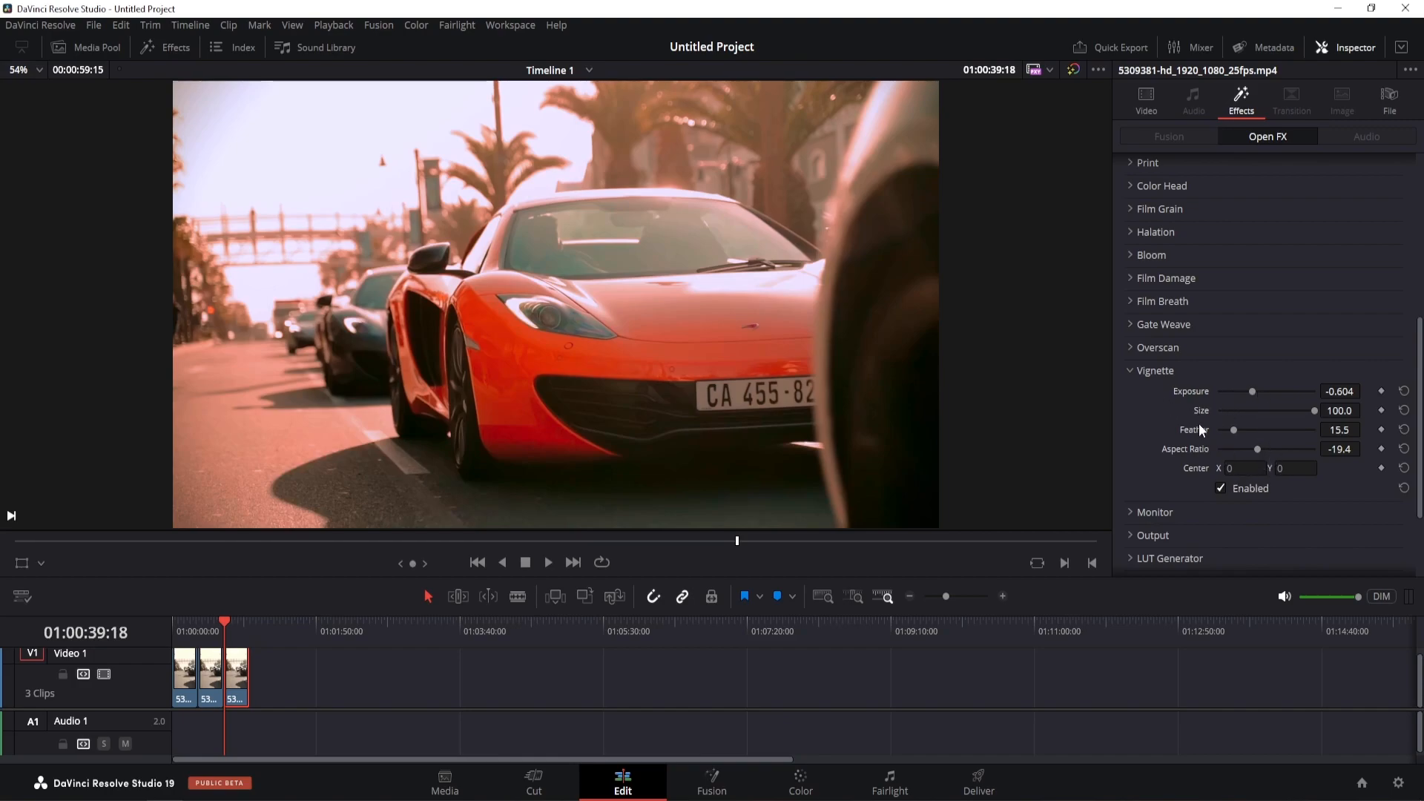
Preview the Monitor section's False Color IRE, 16 zones and Clipping Indication overlays on the clip, and leave both off.
{"action": "left_click", "coordinate": [1130, 371]}
{"action": "left_click", "coordinate": [1130, 393]}
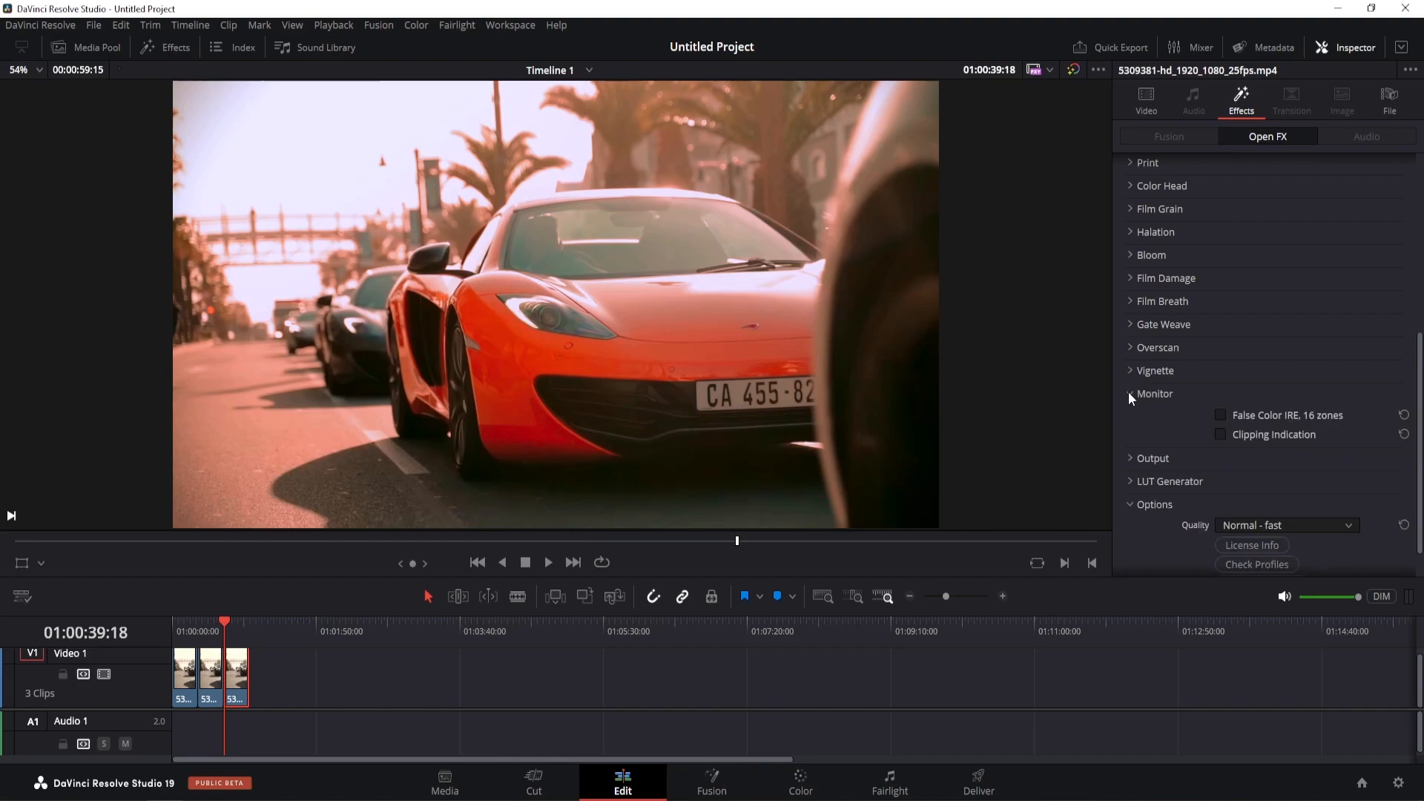
{"action": "left_click", "coordinate": [1217, 413]}
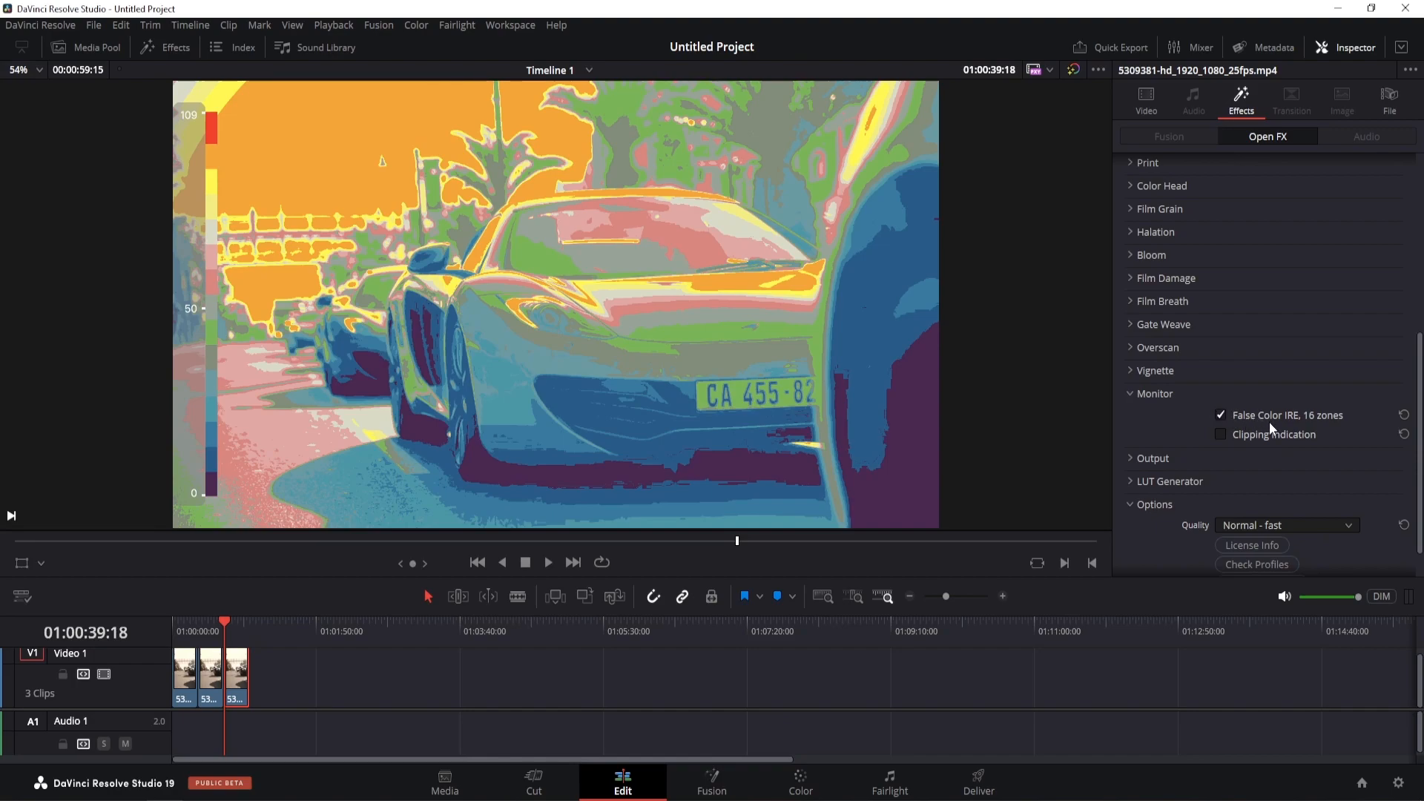
{"action": "left_click", "coordinate": [1221, 433]}
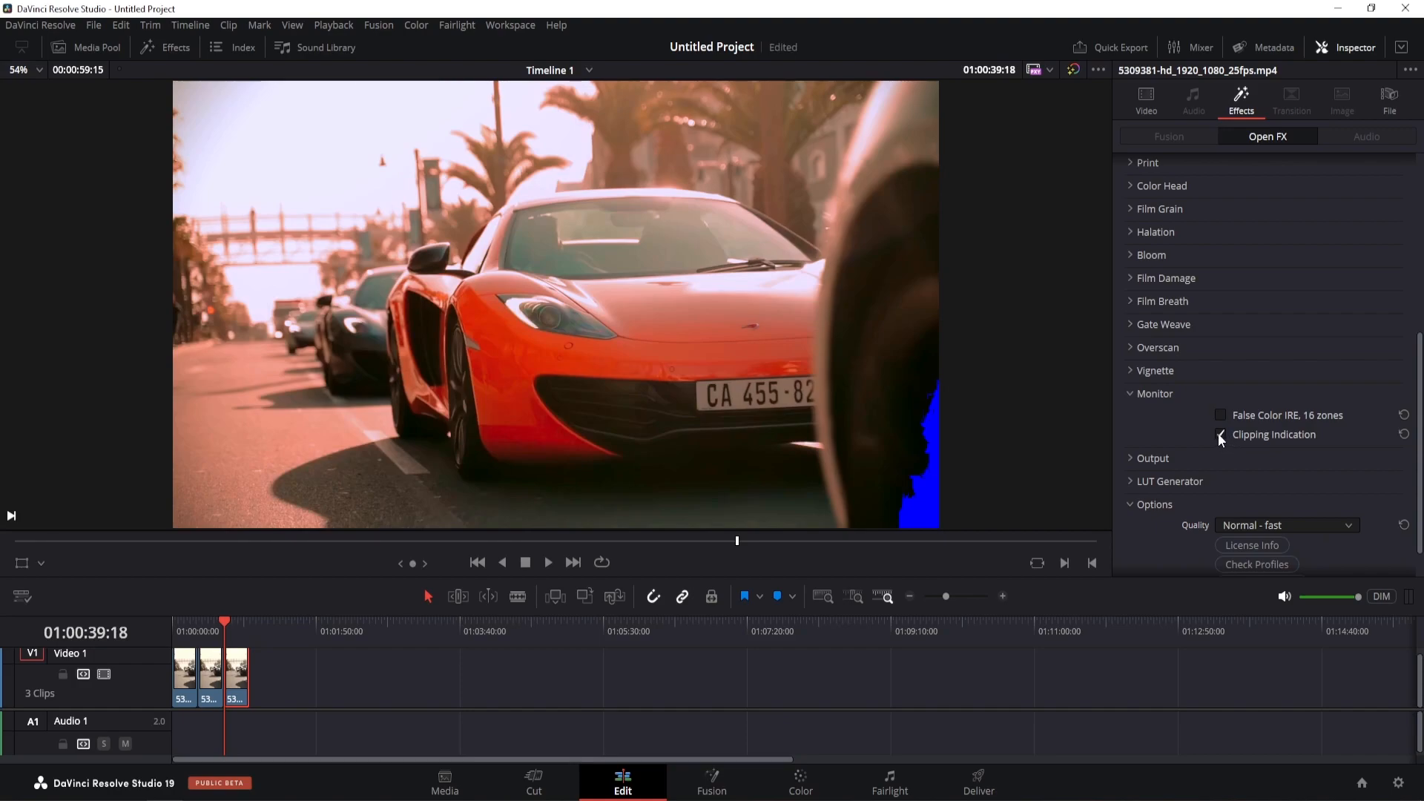
{"action": "left_click", "coordinate": [1221, 435]}
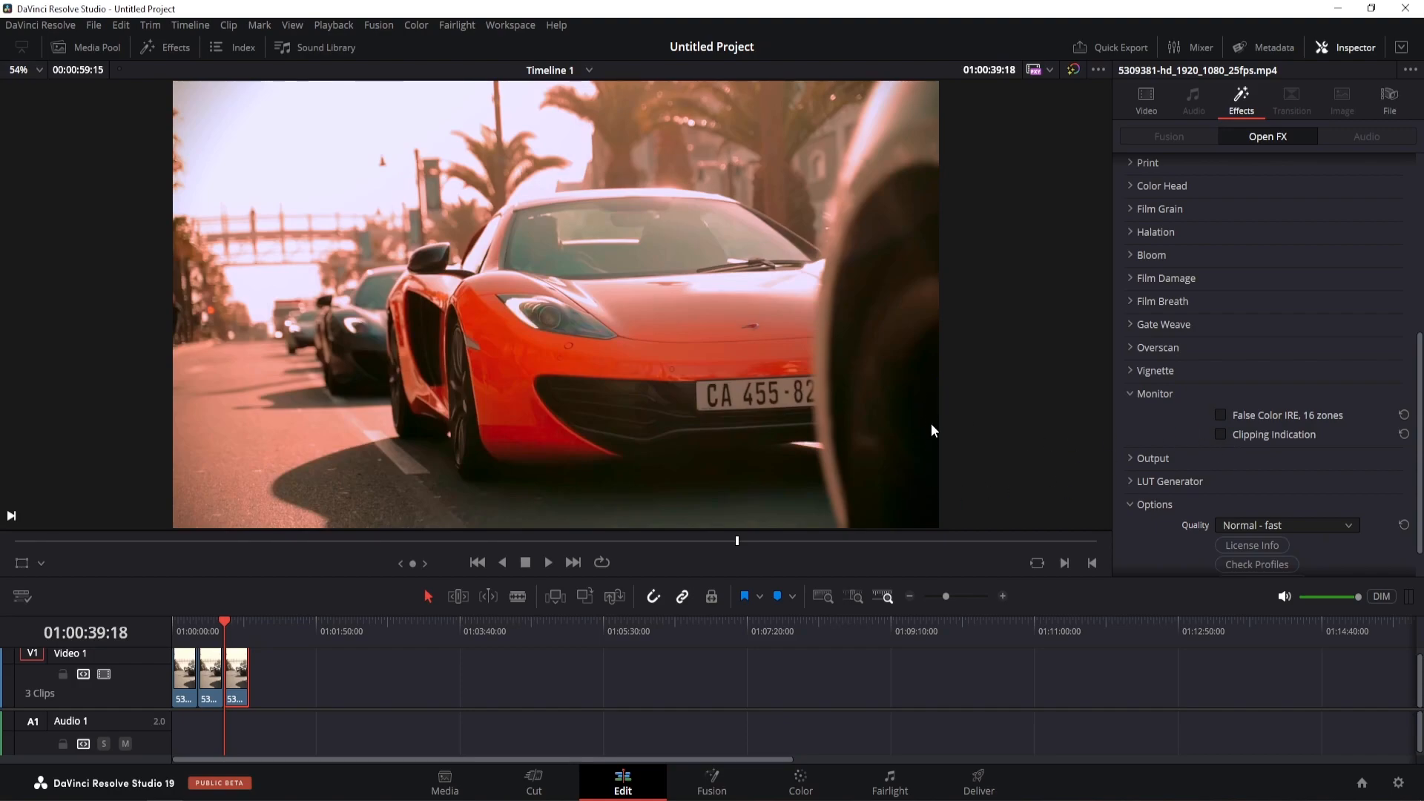
{"action": "left_click", "coordinate": [1220, 415]}
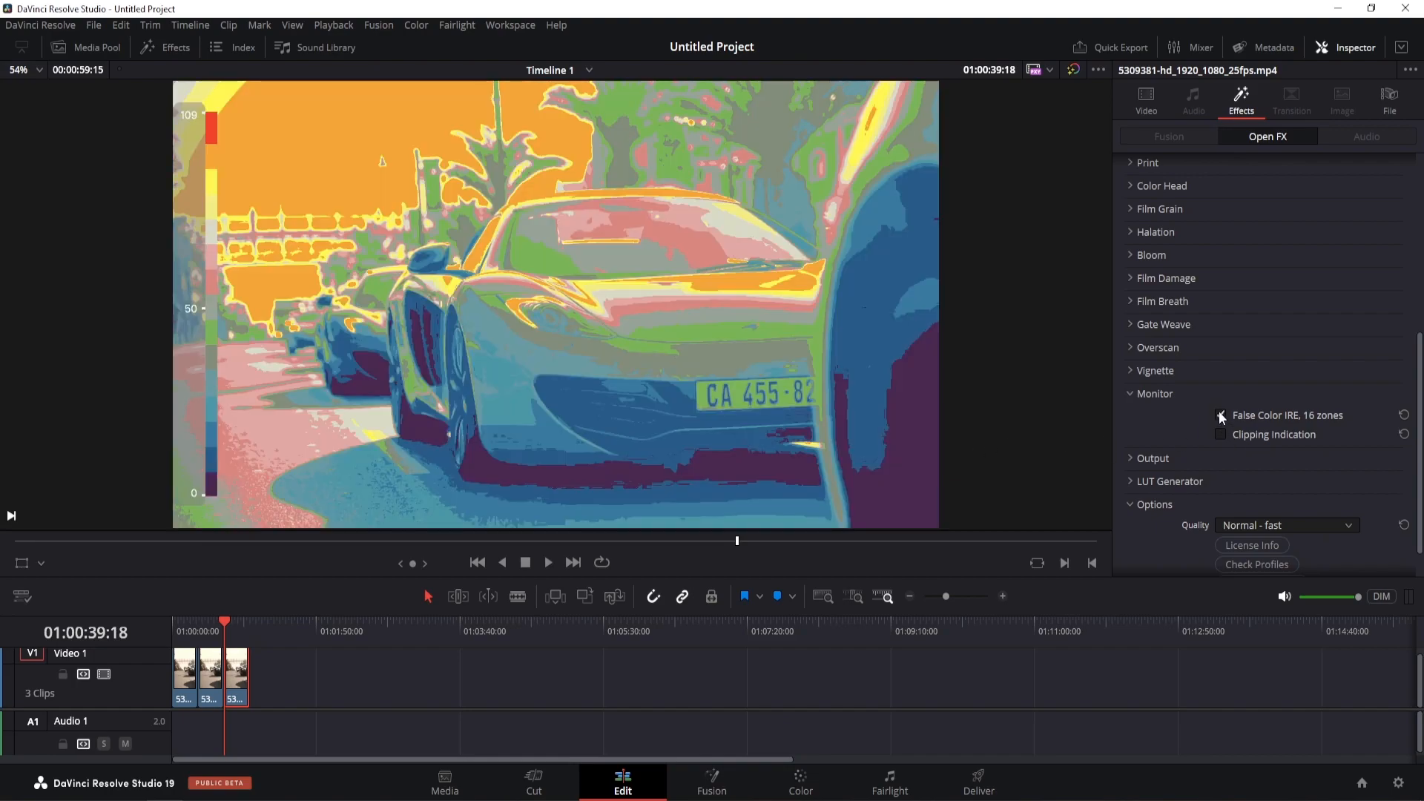
{"action": "left_click", "coordinate": [1220, 414]}
Try out the Total Impact of Dehancer's Output section and return it to 100.0.
{"action": "left_click", "coordinate": [1129, 457]}
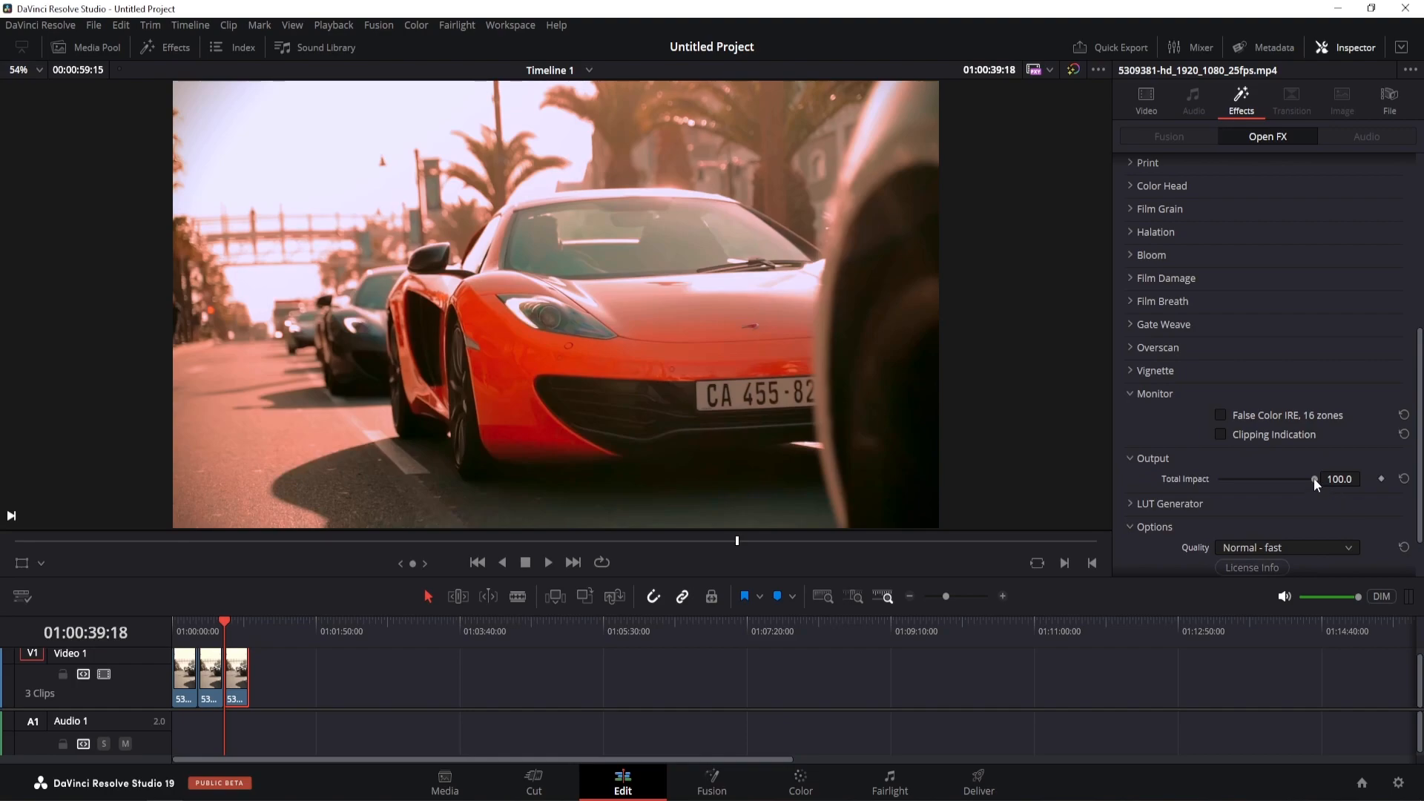
{"action": "mouse_move", "coordinate": [1305, 478]}
{"action": "left_mouse_down"}
{"action": "mouse_move", "coordinate": [1176, 478]}
{"action": "mouse_move", "coordinate": [1321, 483]}
{"action": "left_mouse_up"}
Enable Dehancer's Film section with the Kodak Aerocolor IV 125 profile and enable Film Grain with the 35 mm ISO 250 profile.
{"action": "scroll", "coordinate": [1120, 457], "scroll_direction": "up", "scroll_amount": 10}
{"action": "scroll", "coordinate": [1168, 289], "scroll_direction": "down", "scroll_amount": 5}
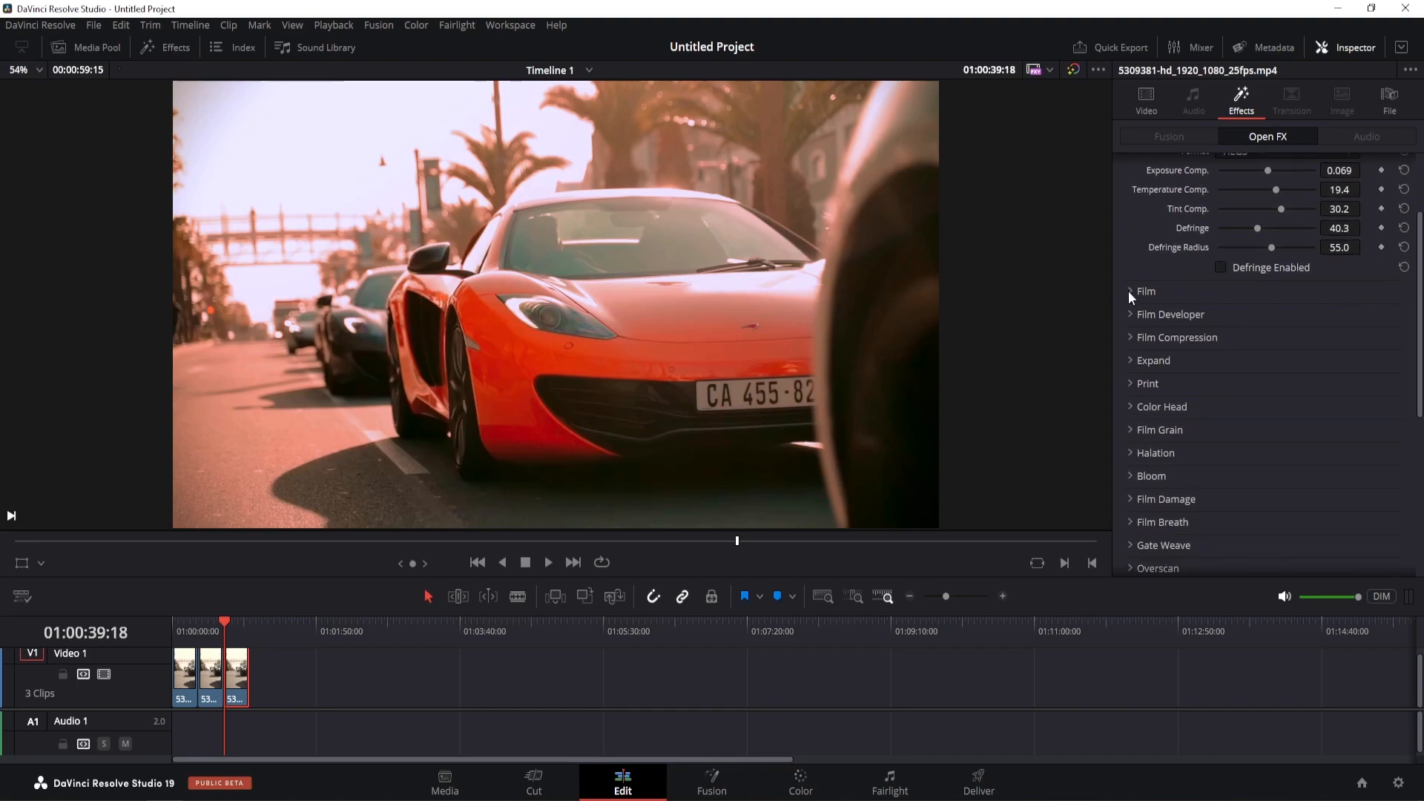
{"action": "left_click", "coordinate": [1129, 290]}
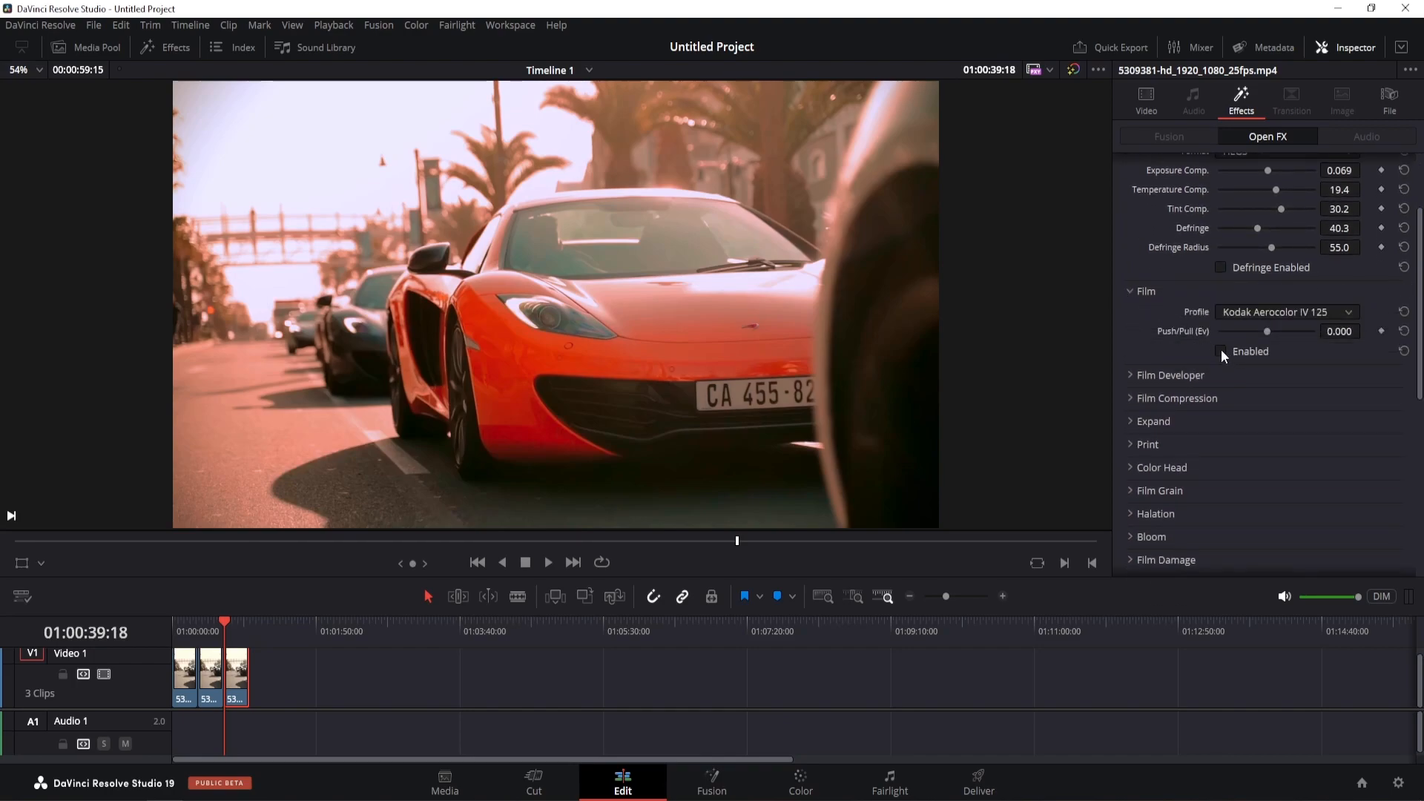
{"action": "left_click", "coordinate": [1221, 351]}
{"action": "left_click", "coordinate": [1129, 291]}
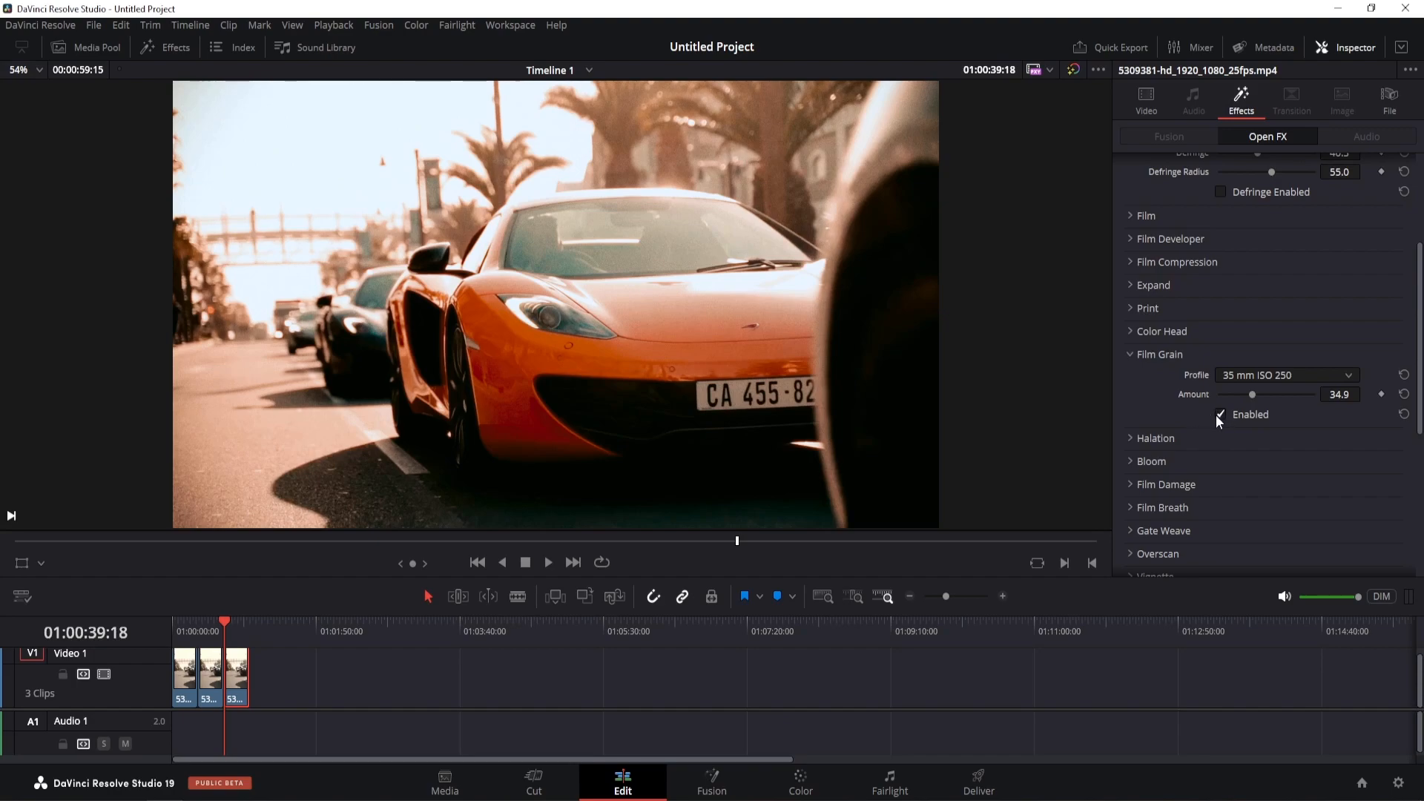
{"action": "left_click", "coordinate": [1129, 354]}
Enable Dehancer's Halation, and enable Film Damage with the 8 mm / Super 8 profile and a raised Total Amount.
{"action": "left_click", "coordinate": [1132, 377]}
{"action": "left_click", "coordinate": [1130, 480]}
{"action": "left_click", "coordinate": [1221, 560]}
{"action": "left_click", "coordinate": [1132, 377]}
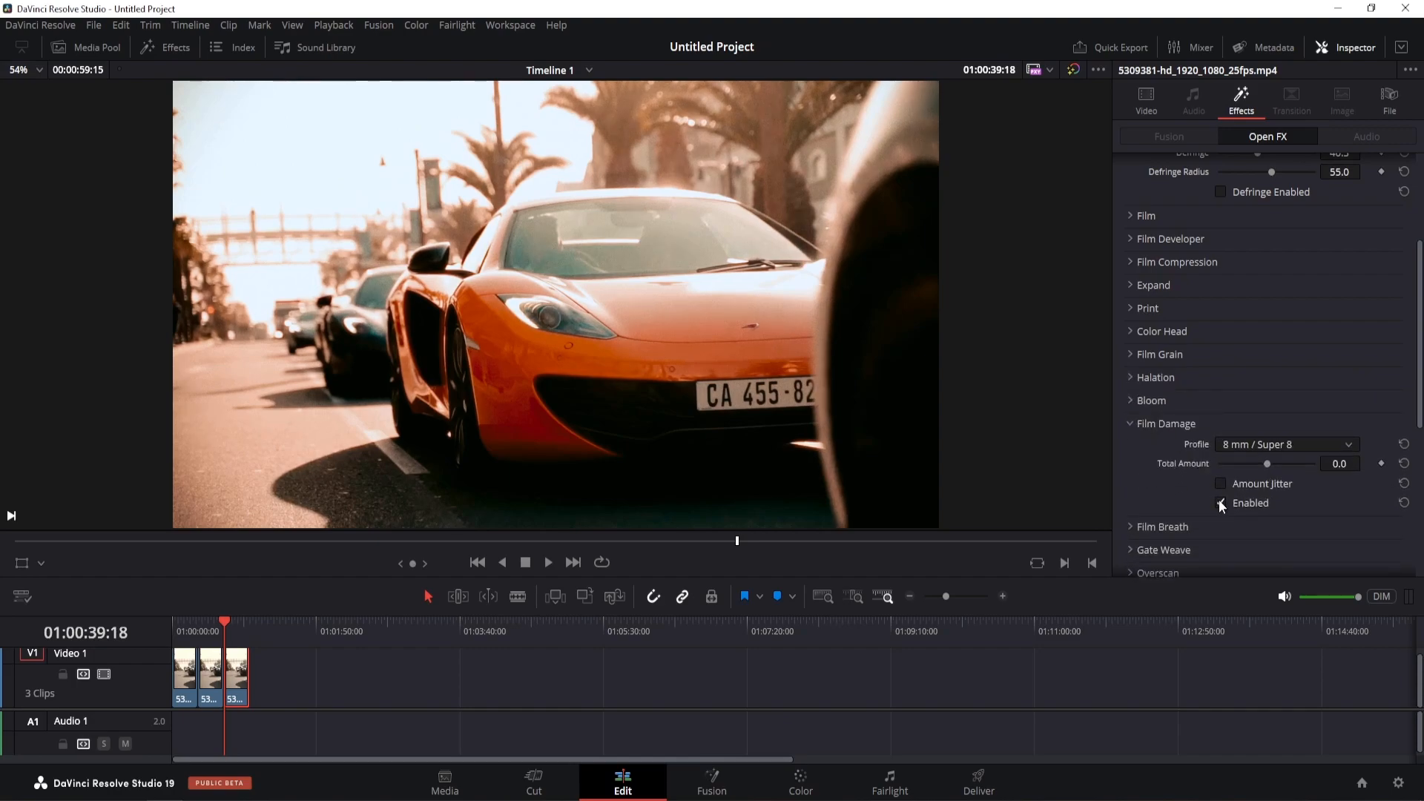
{"action": "left_click", "coordinate": [1220, 503]}
{"action": "mouse_move", "coordinate": [1267, 464]}
{"action": "left_mouse_down"}
{"action": "mouse_move", "coordinate": [1297, 463]}
{"action": "mouse_move", "coordinate": [1281, 464]}
{"action": "left_mouse_up"}
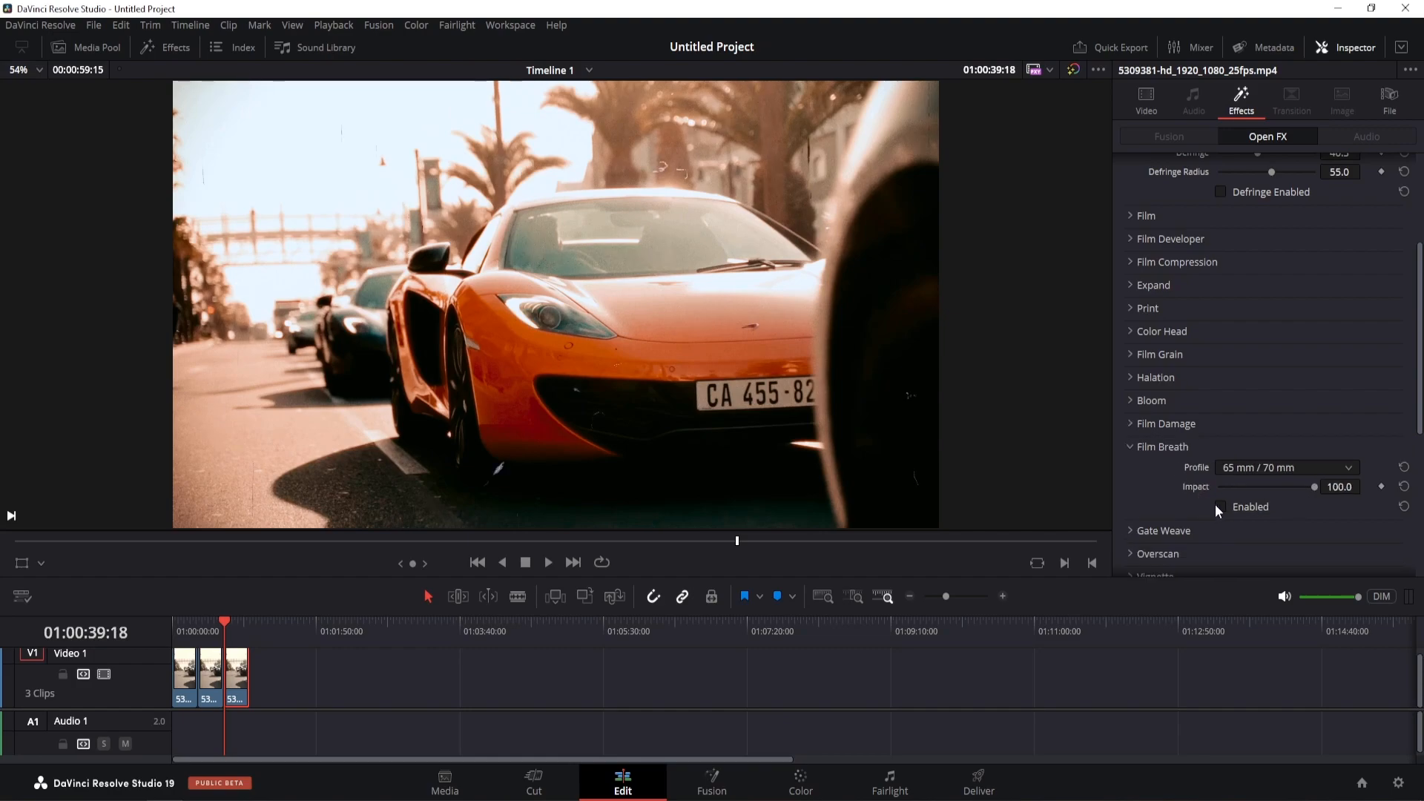
Enable Dehancer's Film Breath with the 65 mm / 70 mm profile and enable Gate Weave.
{"action": "left_click", "coordinate": [1220, 506]}
{"action": "left_click", "coordinate": [1129, 447]}
{"action": "left_click", "coordinate": [1130, 470]}
{"action": "left_click", "coordinate": [1221, 527]}
{"action": "left_click", "coordinate": [1130, 470]}
Enable Dehancer's Overscan and set its Perforation Mode to Negative.
{"action": "left_click", "coordinate": [1129, 487]}
{"action": "scroll", "coordinate": [1191, 468], "scroll_direction": "down", "scroll_amount": 3}
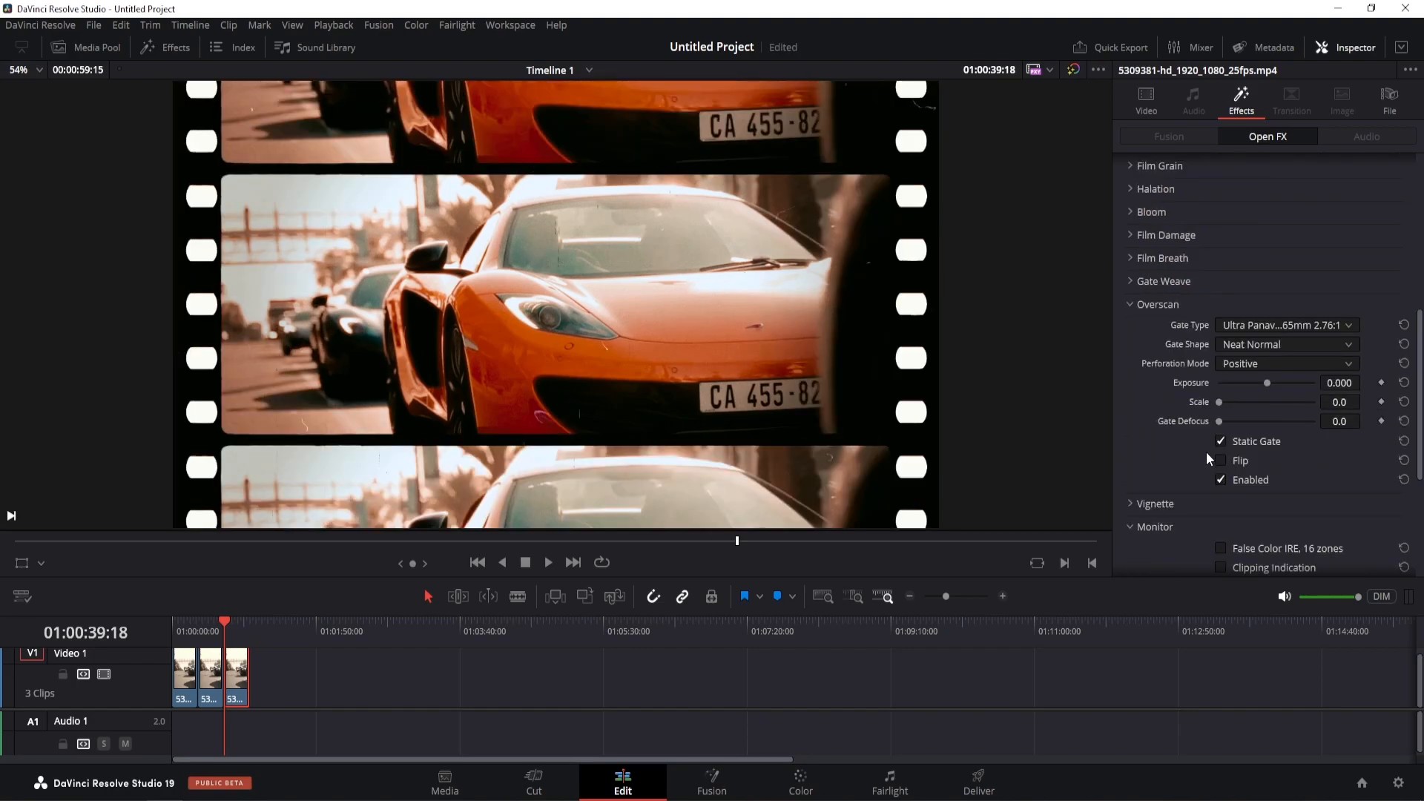
{"action": "left_click", "coordinate": [1249, 362]}
{"action": "left_click", "coordinate": [1244, 387]}
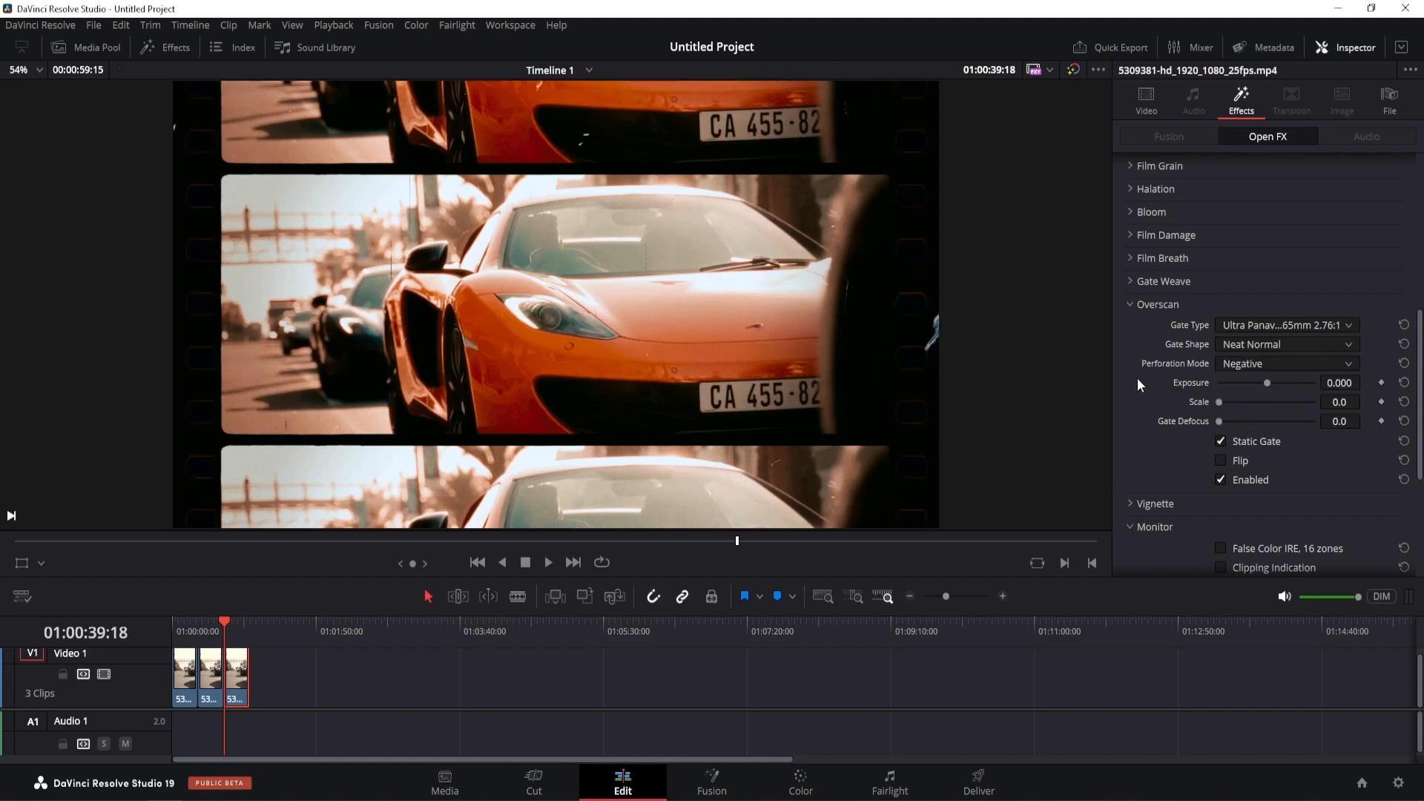
{"action": "left_click", "coordinate": [1130, 304]}
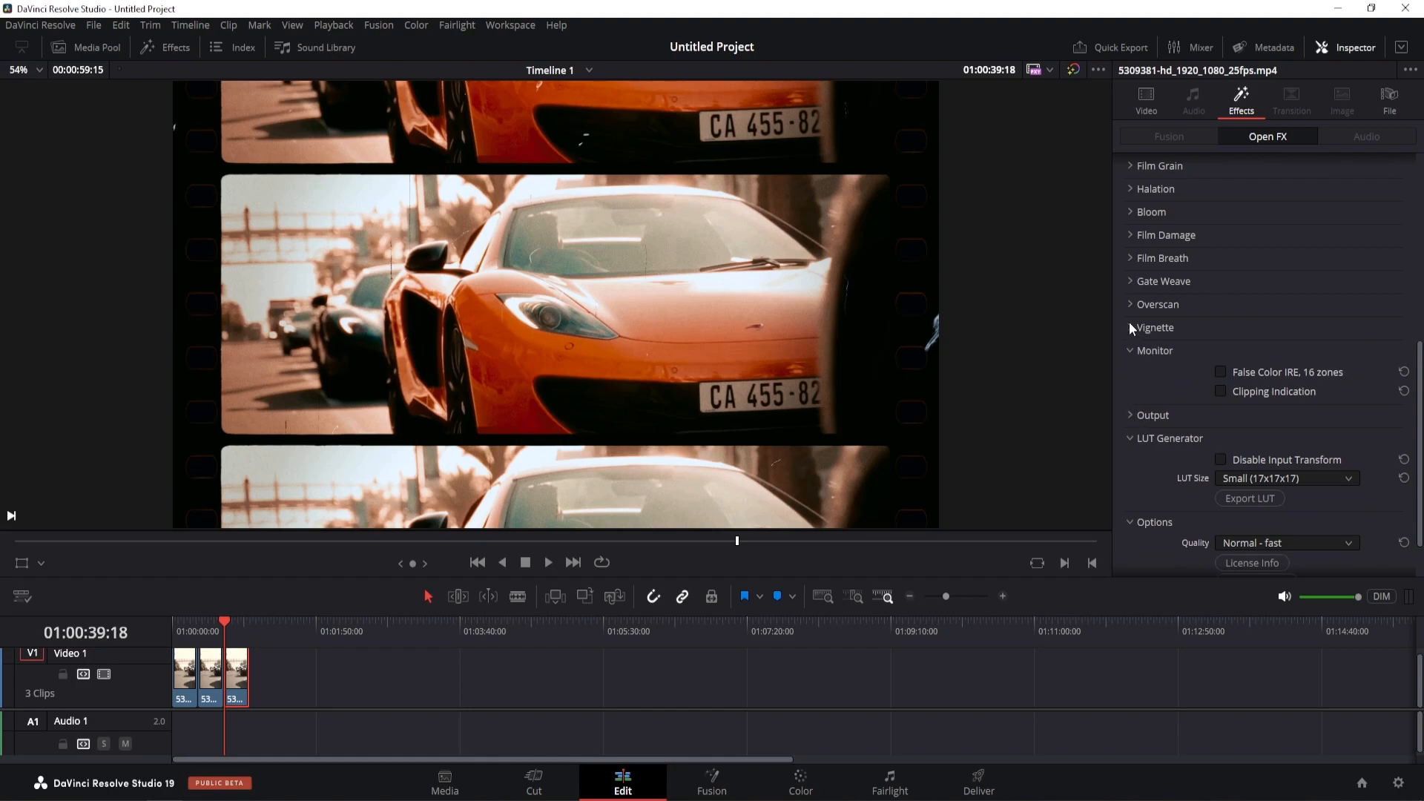
Adjust Dehancer's Vignette to an Exposure of -0.790, Size of 100.0 and Feather of 14.8.
{"action": "left_click", "coordinate": [1131, 327]}
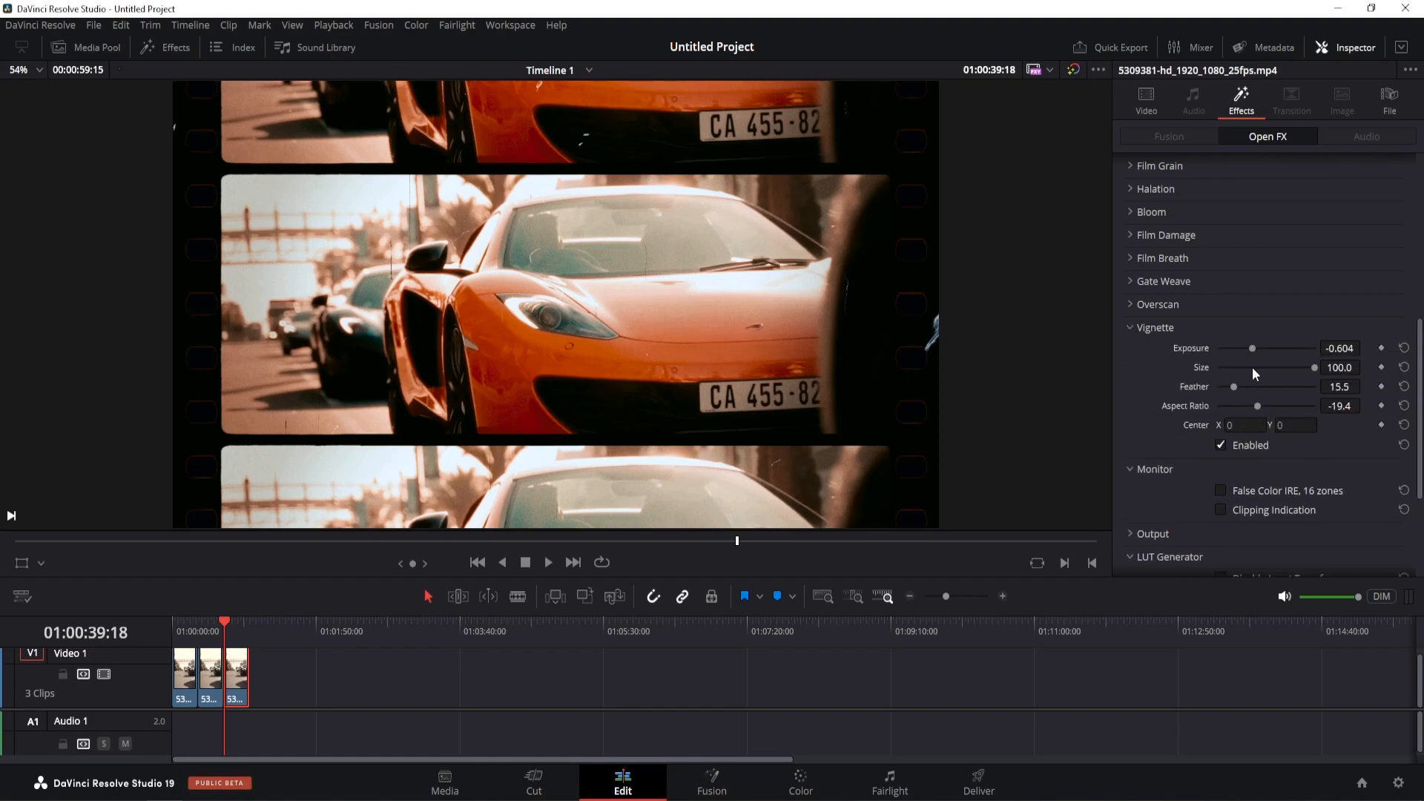
{"action": "left_click_drag", "start_coordinate": [1315, 366], "coordinate": [1363, 371]}
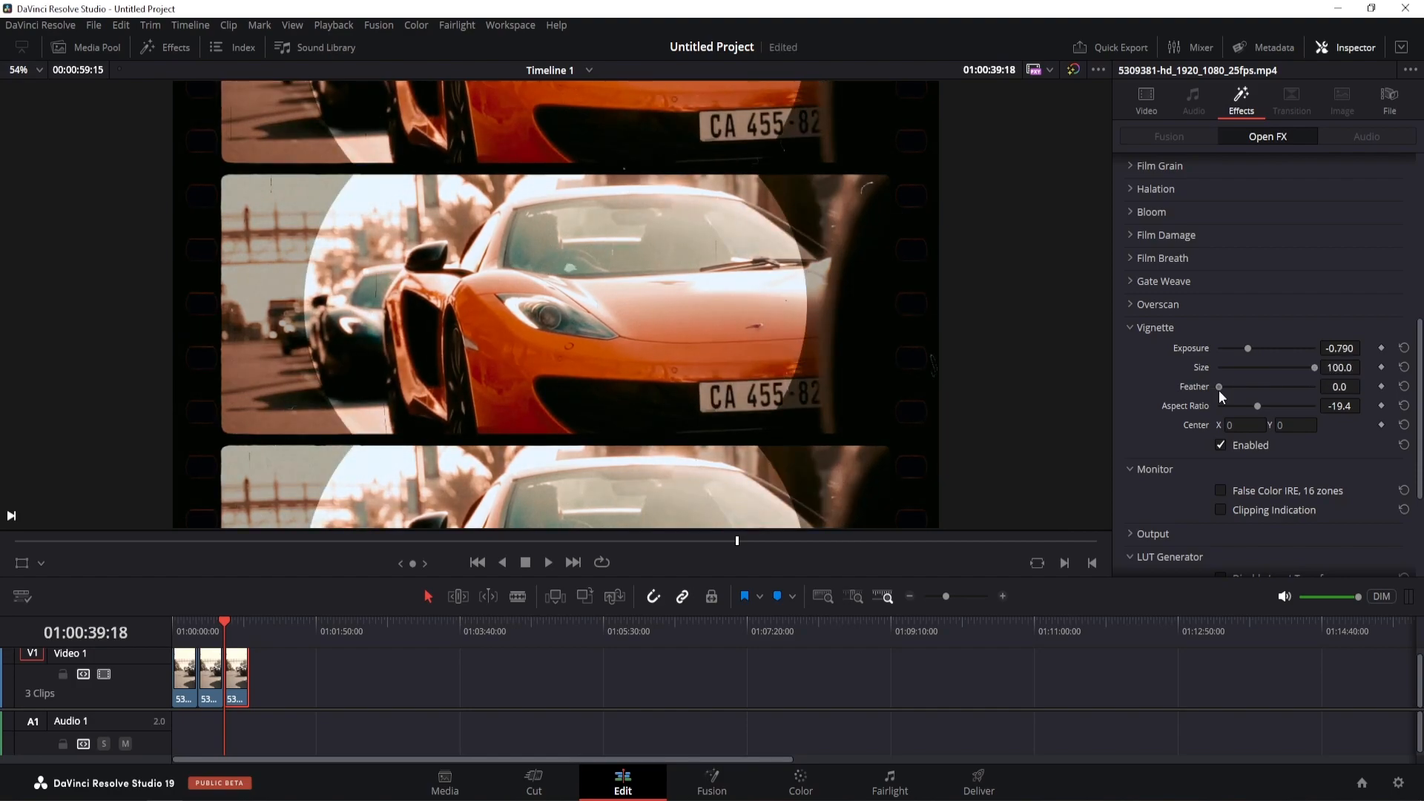
{"action": "left_click_drag", "start_coordinate": [1218, 390], "coordinate": [1233, 389]}
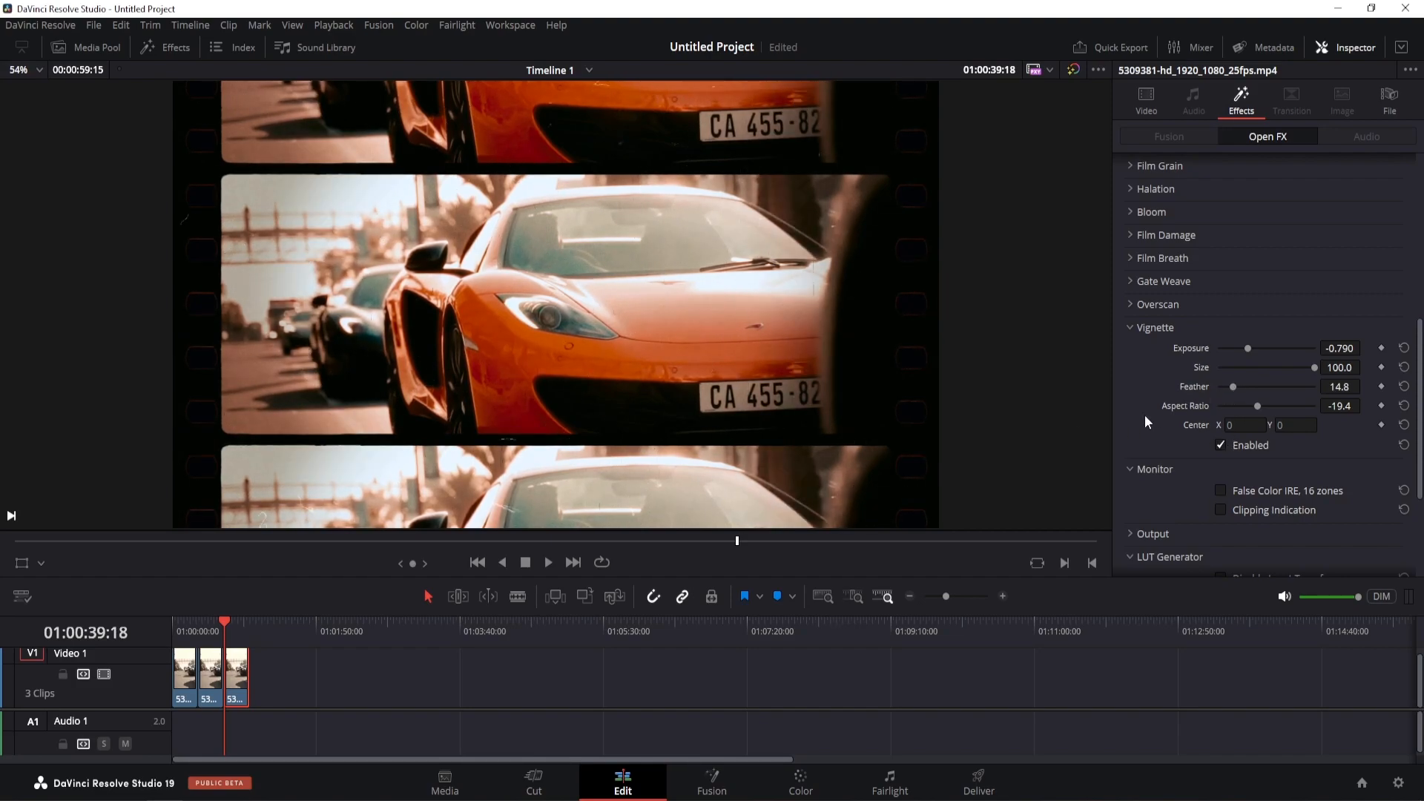
Export the Dehancer look as a Small (17x17x17) LUT named Dehancer-HLG3-Kodak_Aerocolor_IV_125-17 in .cube format to the Desktop.
{"action": "scroll", "coordinate": [1146, 415], "scroll_direction": "down", "scroll_amount": 5}
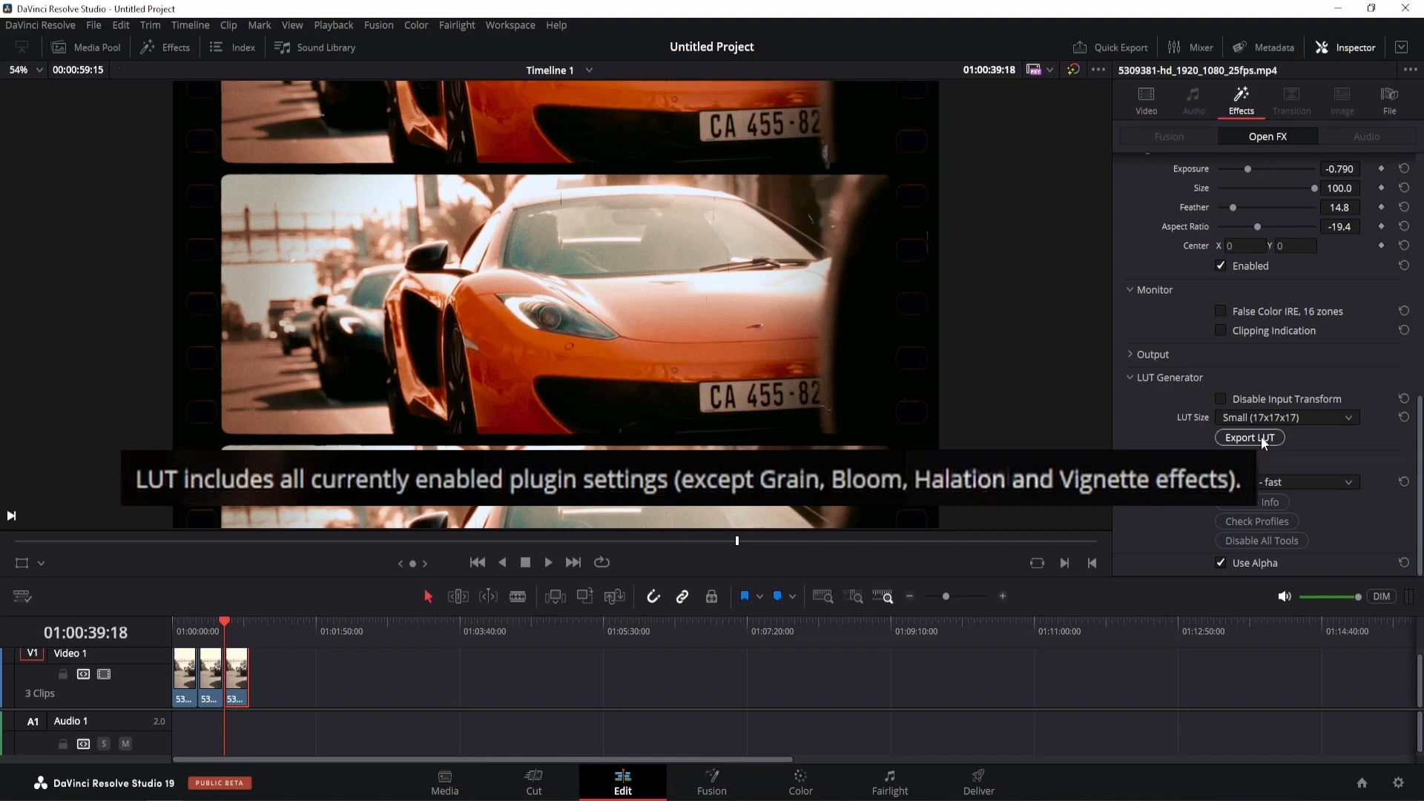
{"action": "left_click", "coordinate": [1261, 436]}
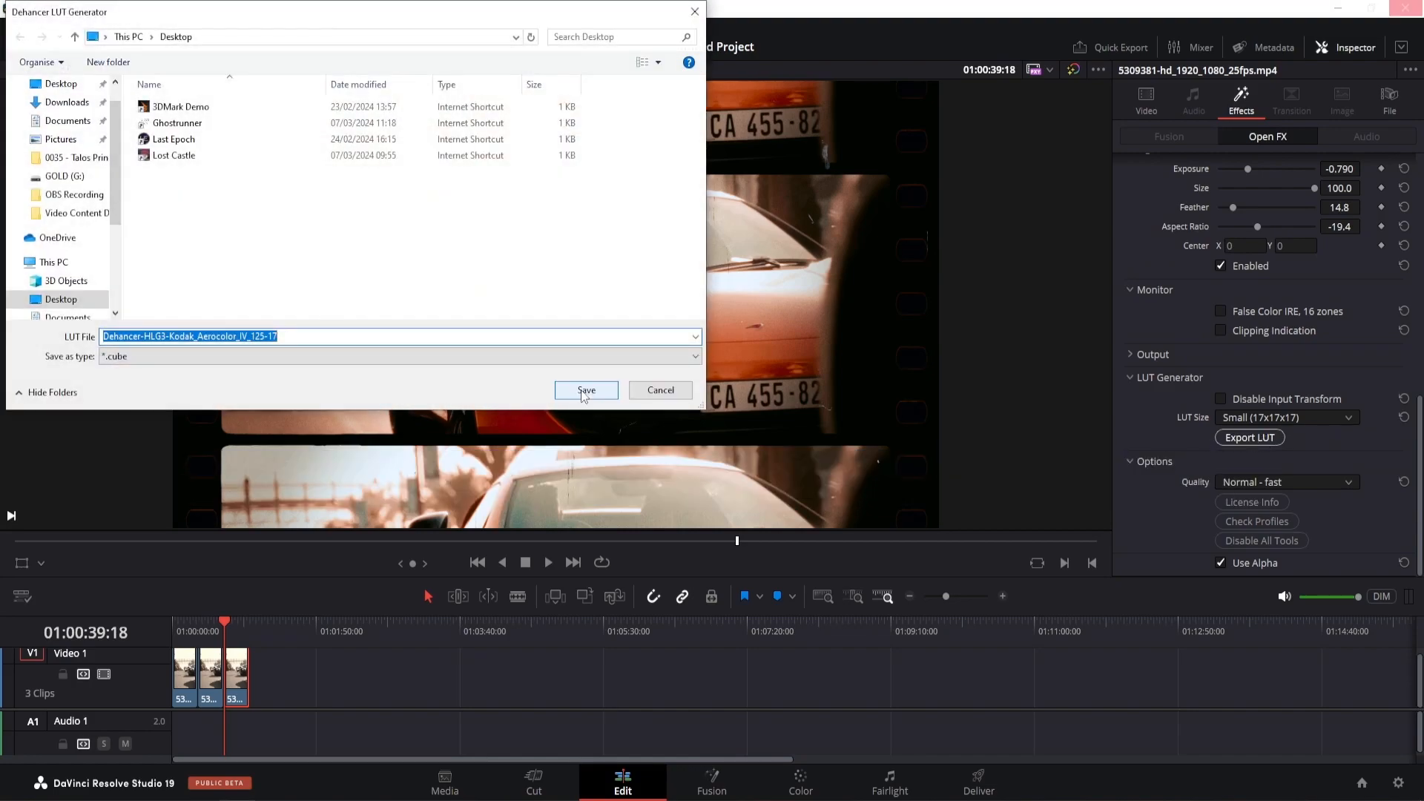
{"action": "left_click", "coordinate": [586, 390]}
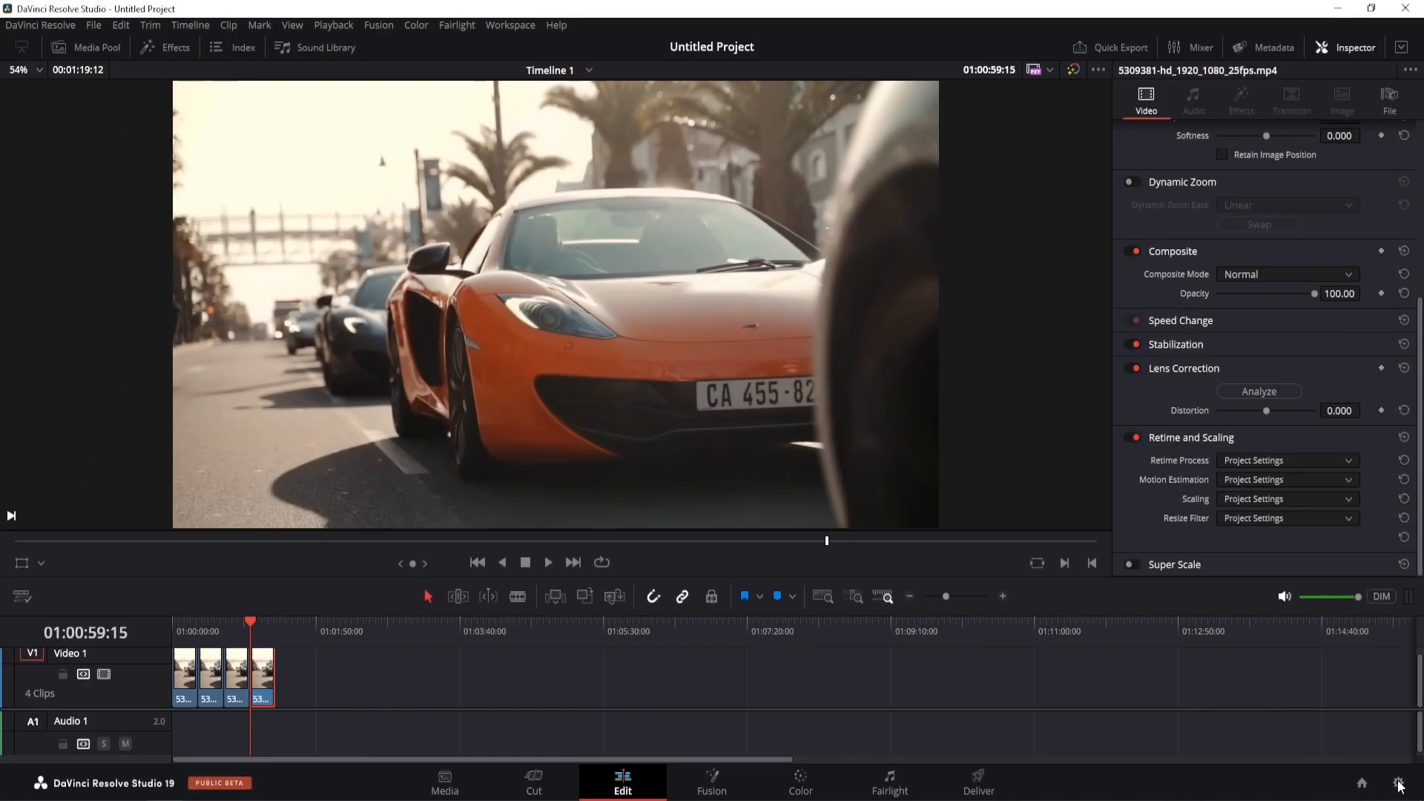
Paste the exported Dehancer LUT into the LUT folder opened from the project's Color Management settings and update the lookup table lists.
{"action": "left_click", "coordinate": [1398, 783]}
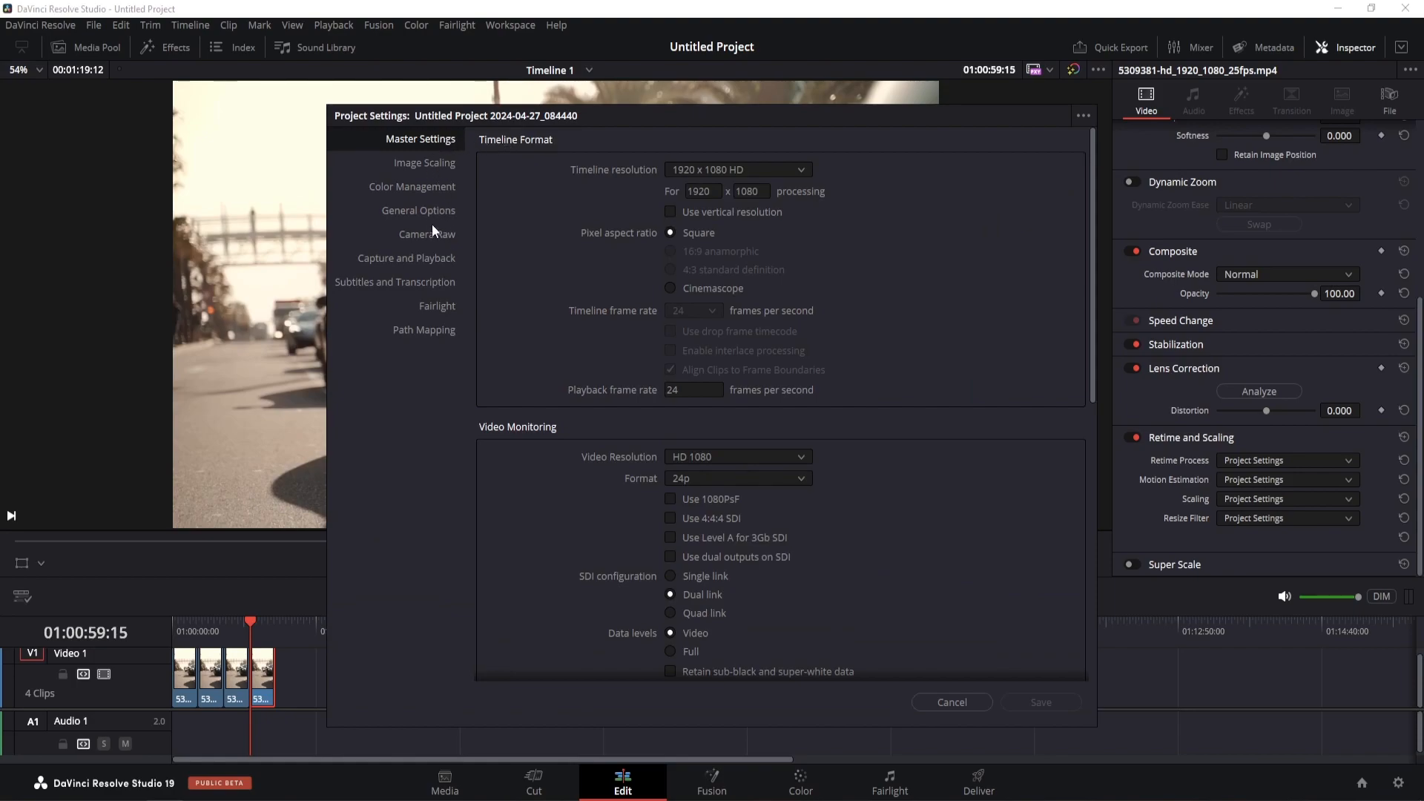
{"action": "left_click", "coordinate": [421, 188]}
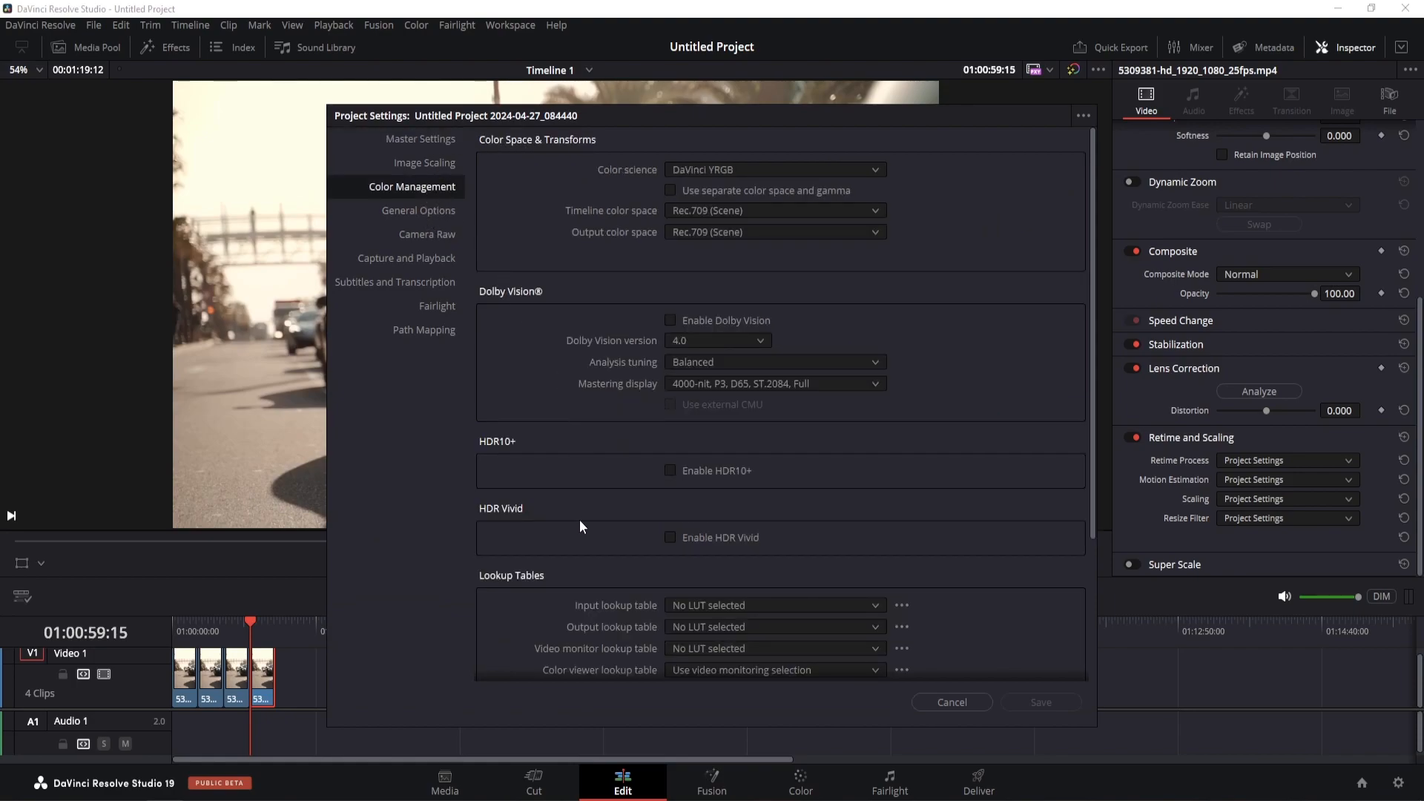
{"action": "scroll", "coordinate": [580, 520], "scroll_direction": "down", "scroll_amount": 3}
{"action": "left_click", "coordinate": [695, 568]}
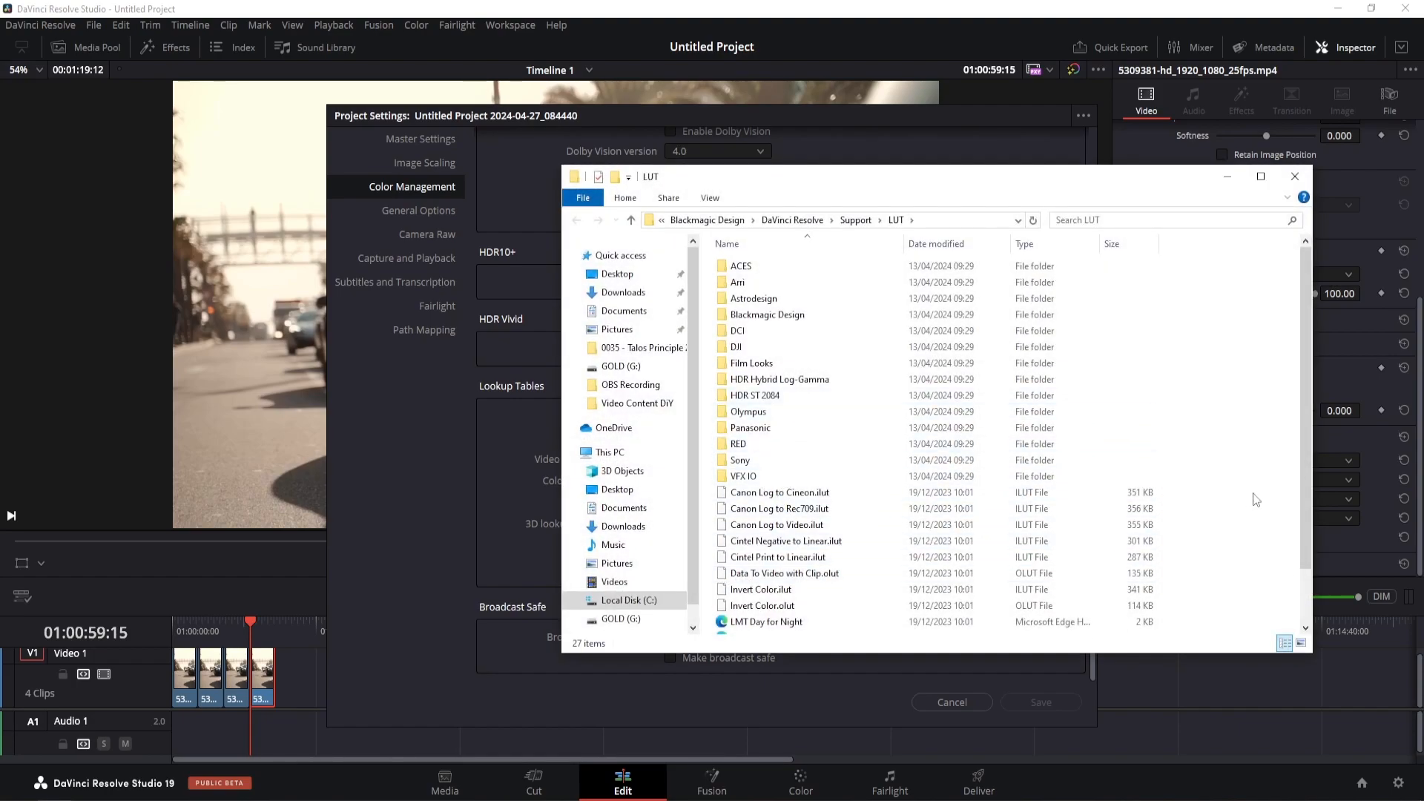
{"action": "key", "text": "ctrl+v"}
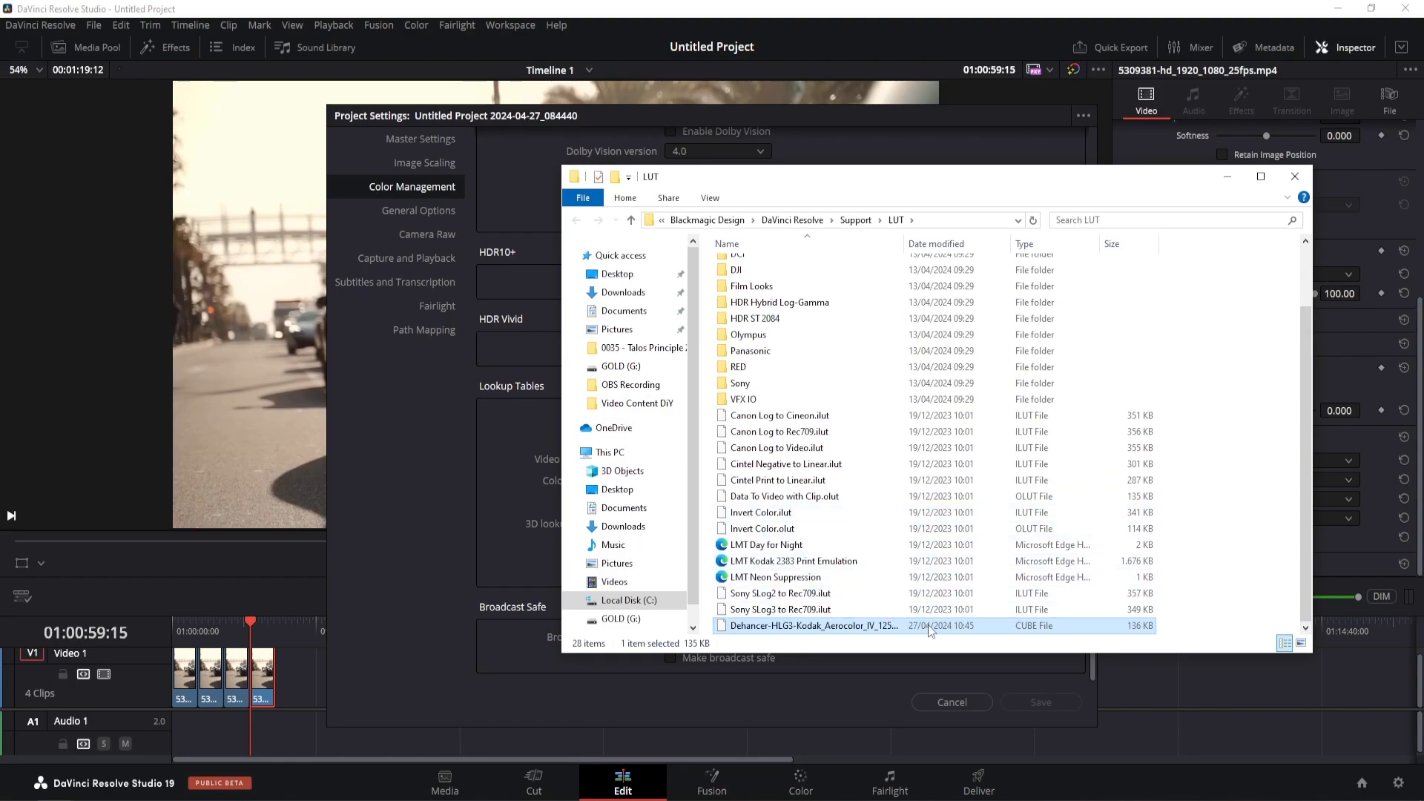
{"action": "left_click", "coordinate": [1295, 176]}
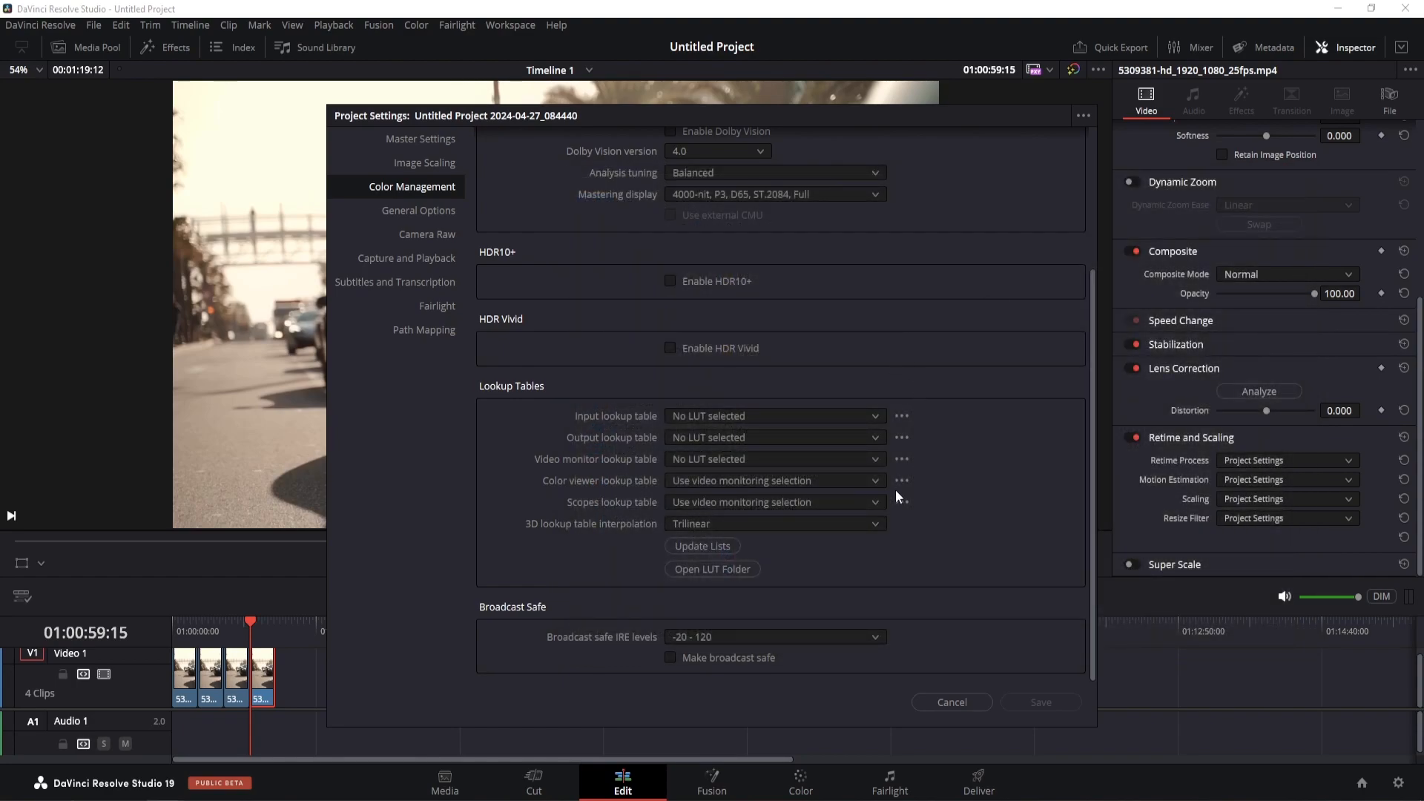
{"action": "left_click", "coordinate": [705, 546]}
{"action": "left_click", "coordinate": [1040, 702]}
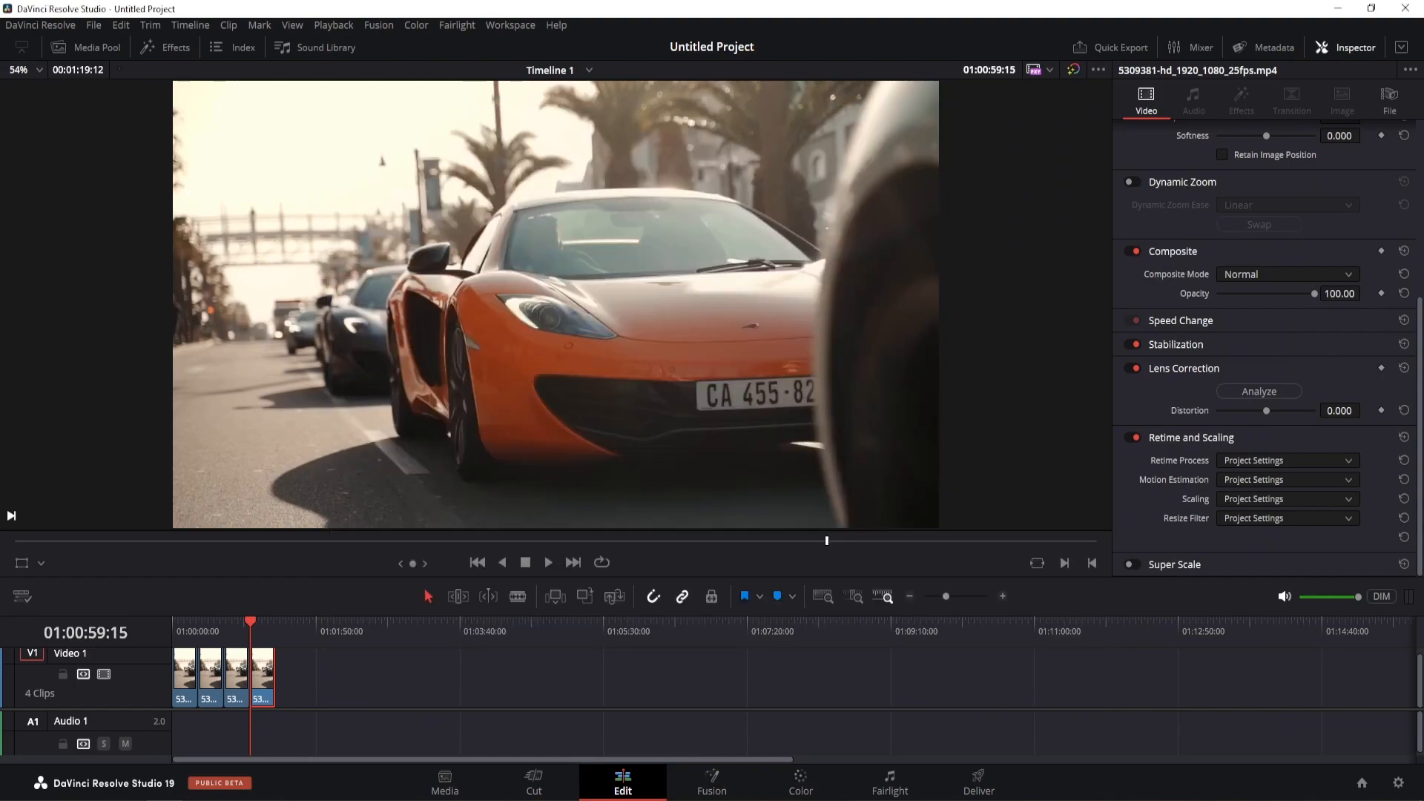
Search the LUT library on the Color page for "deh" and apply the exported Dehancer LUT to node 01 of the fourth clip.
{"action": "left_click", "coordinate": [808, 783]}
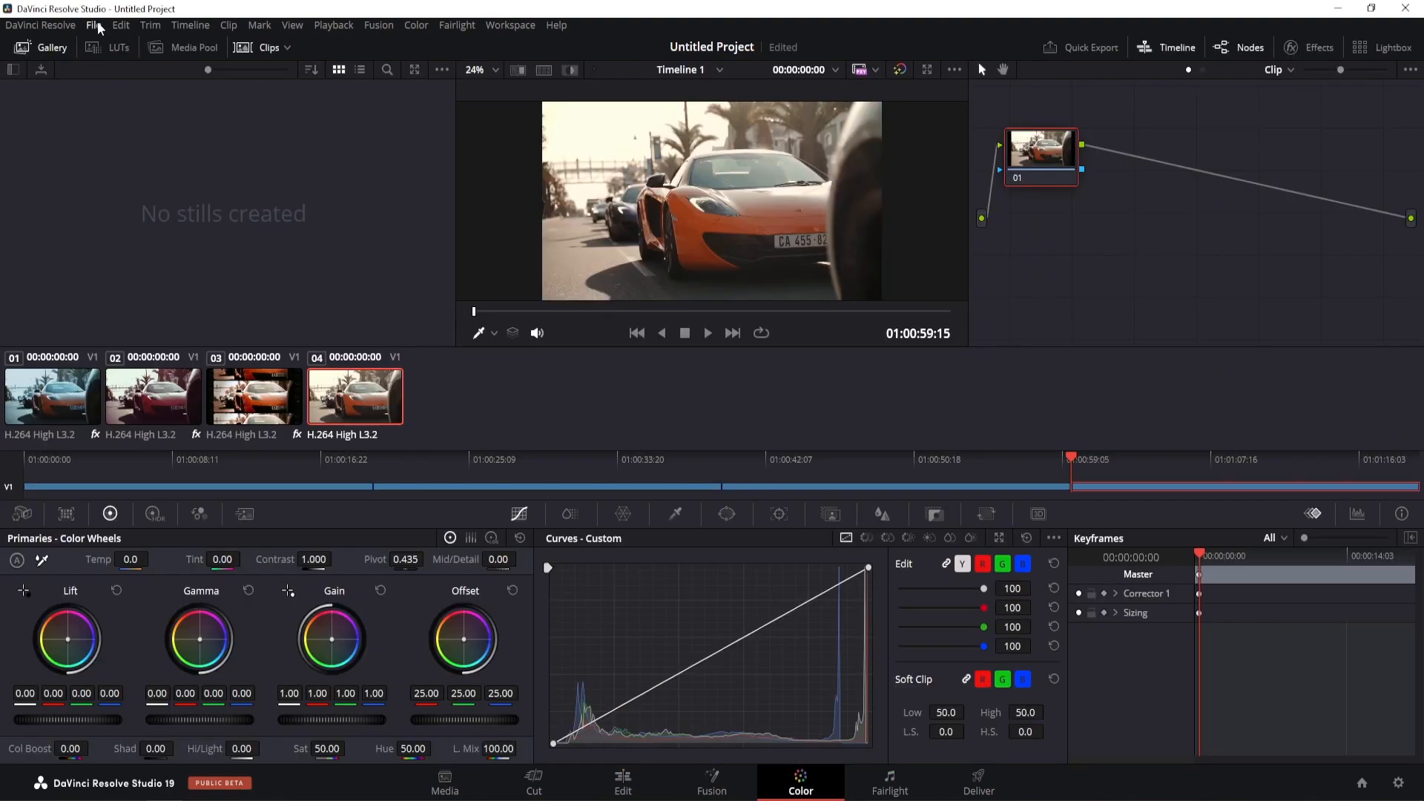
{"action": "left_click", "coordinate": [108, 47]}
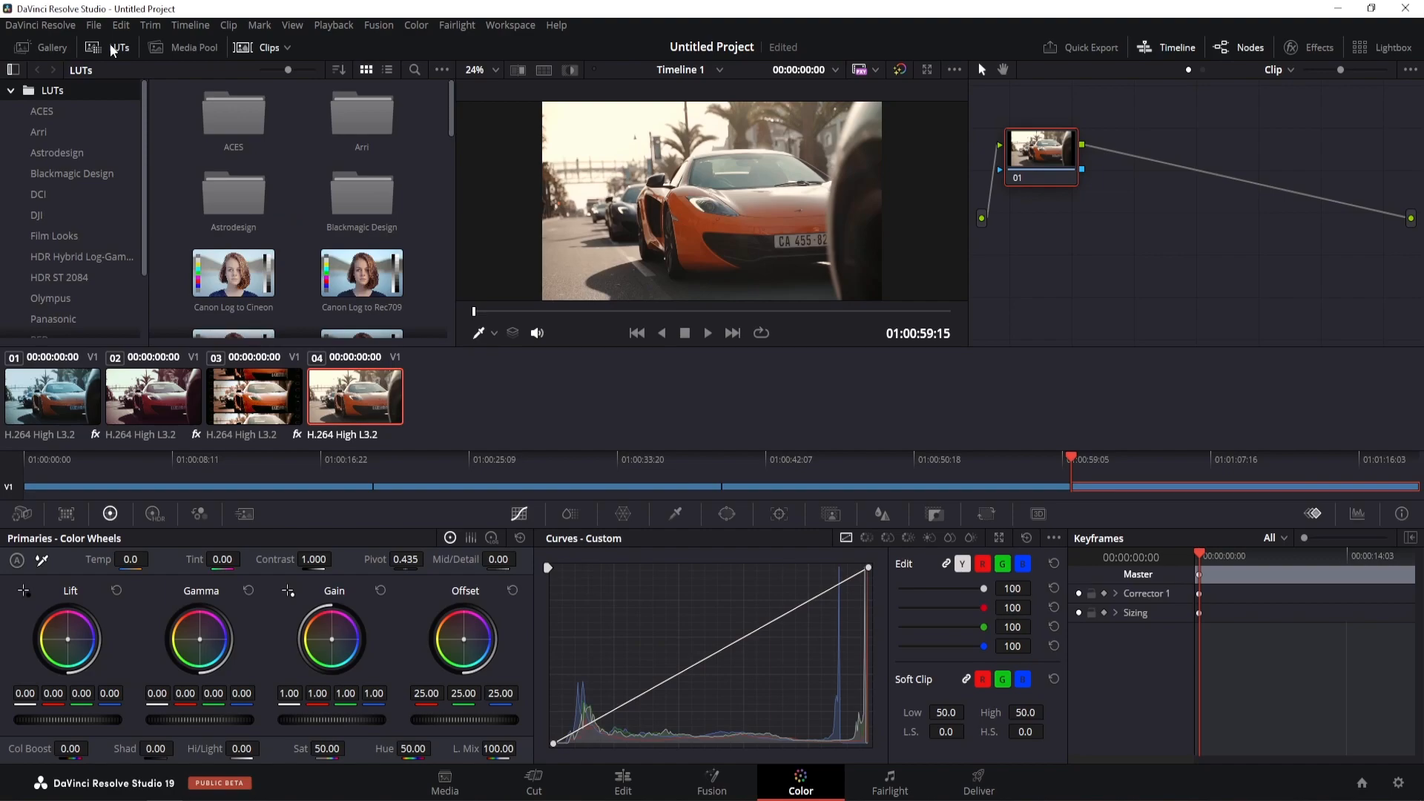
{"action": "left_click", "coordinate": [414, 71]}
{"action": "type", "text": "deh"}
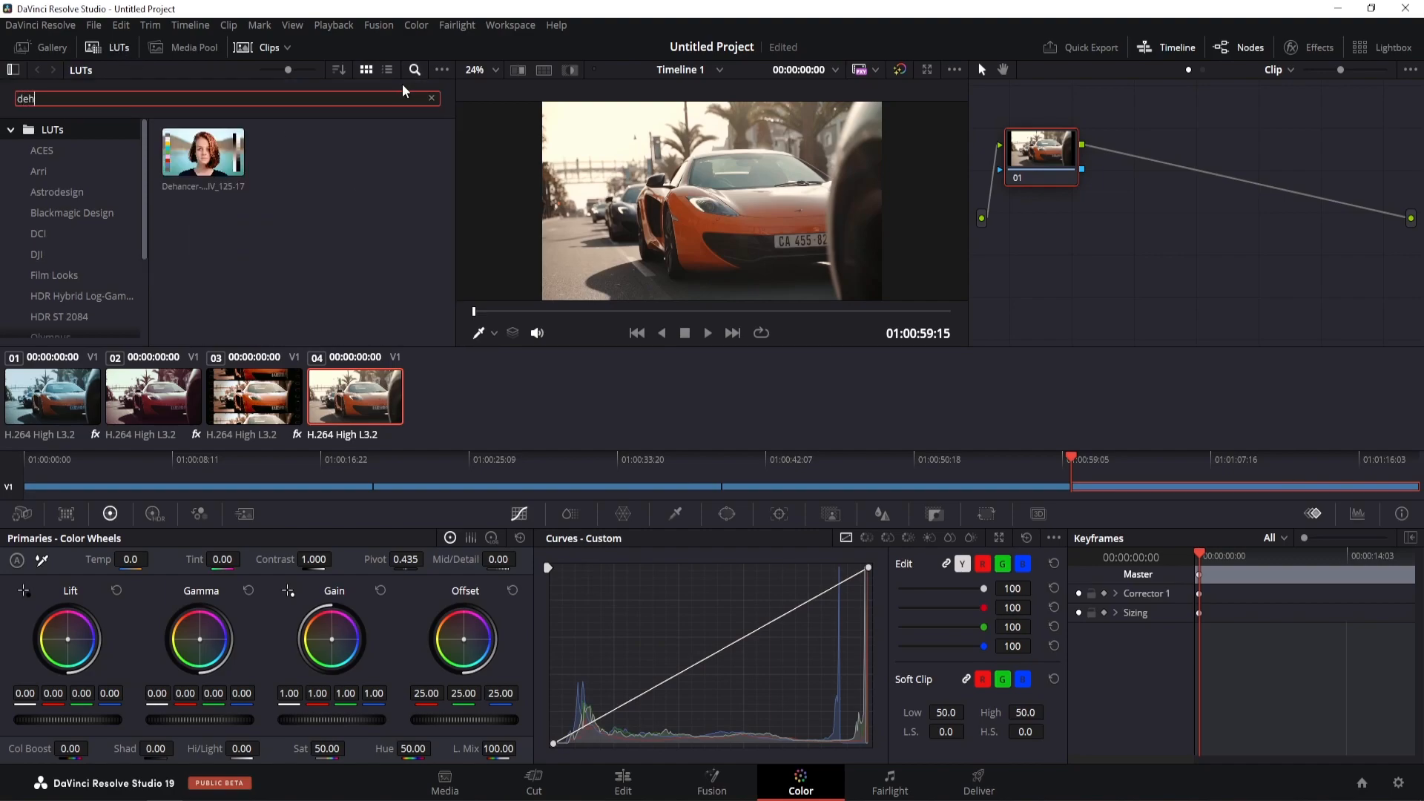
{"action": "left_click_drag", "start_coordinate": [204, 171], "coordinate": [1088, 177]}
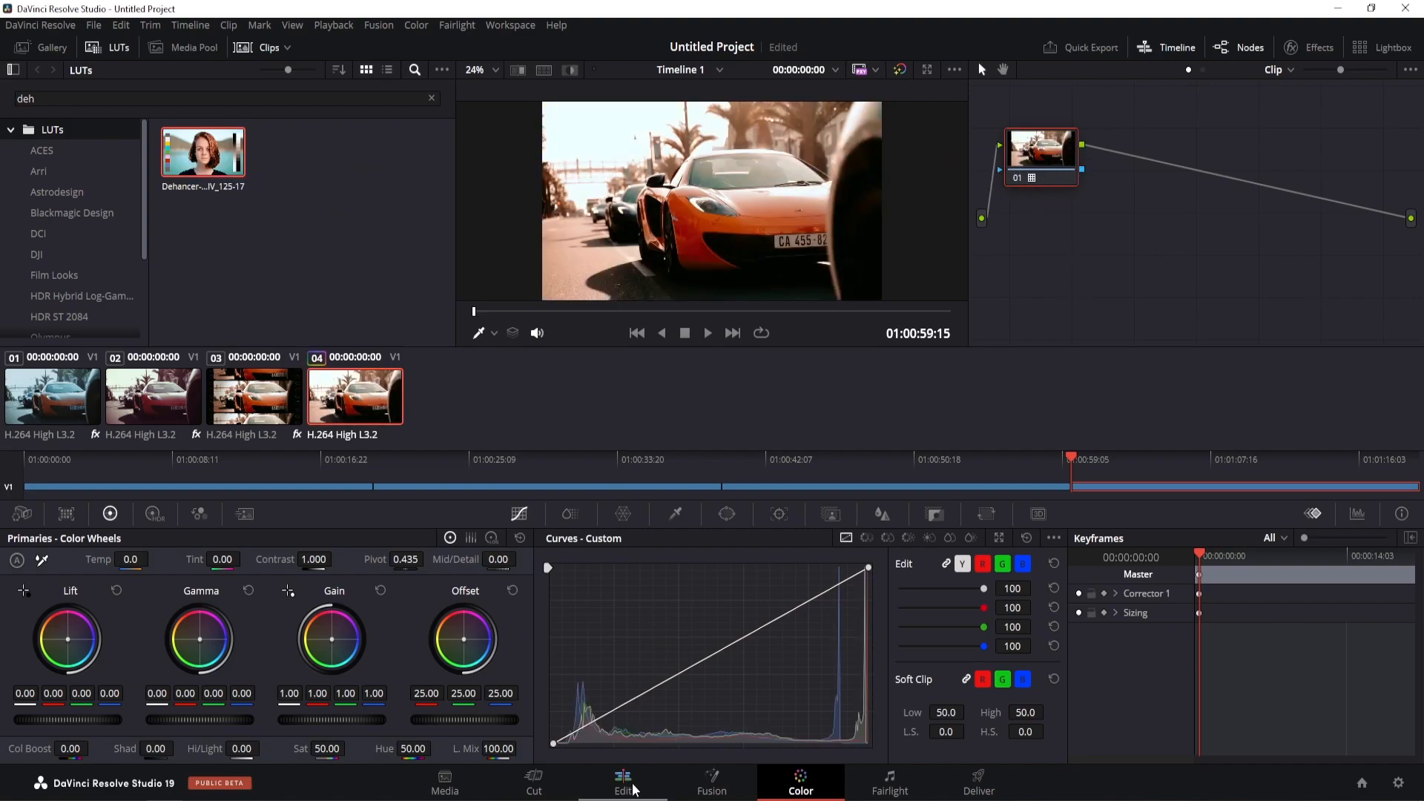
Compare the Dehancer clip, the LUT-graded fourth clip and the untreated fifth clip in the Edit page timeline.
{"action": "left_click", "coordinate": [623, 785]}
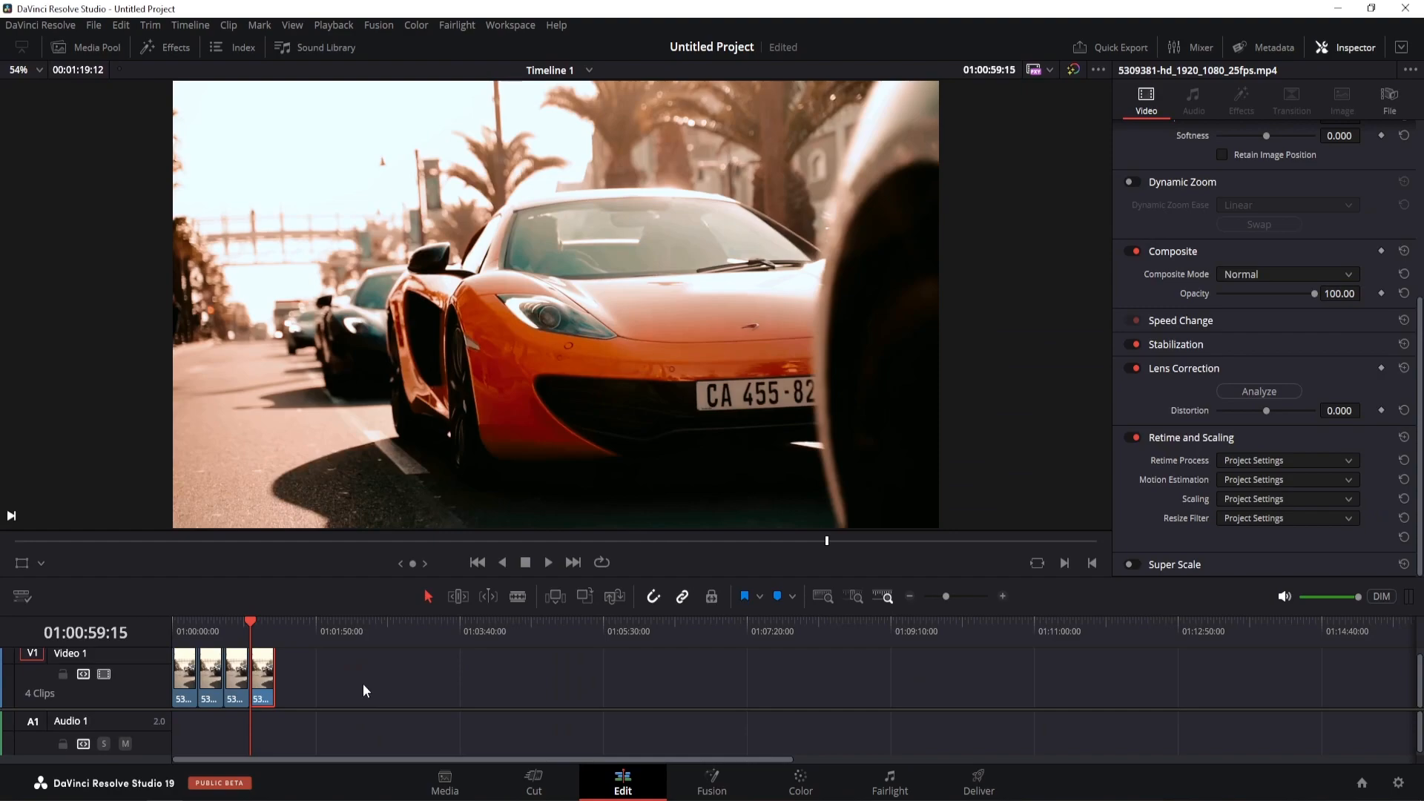
{"action": "left_click", "coordinate": [227, 631]}
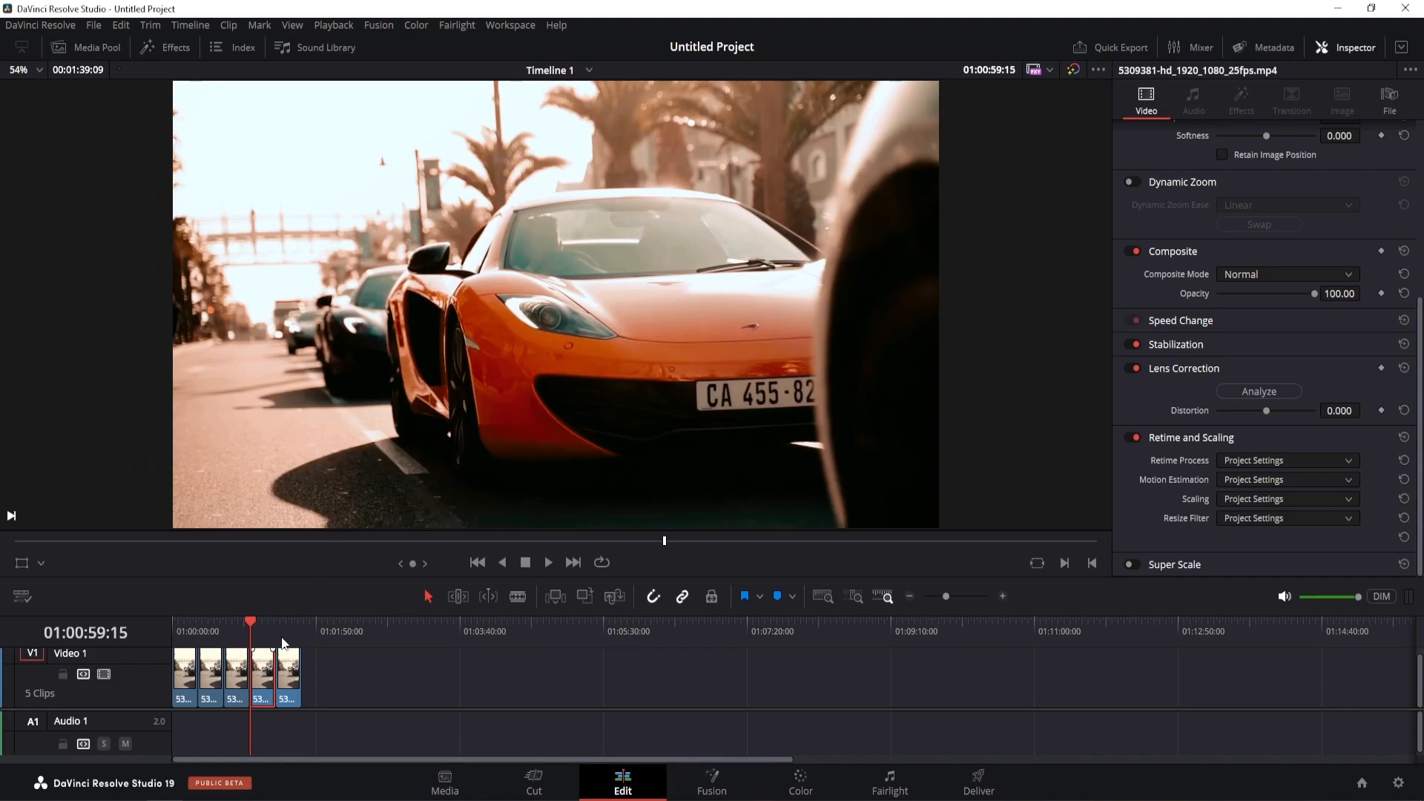
{"action": "left_click", "coordinate": [225, 629]}
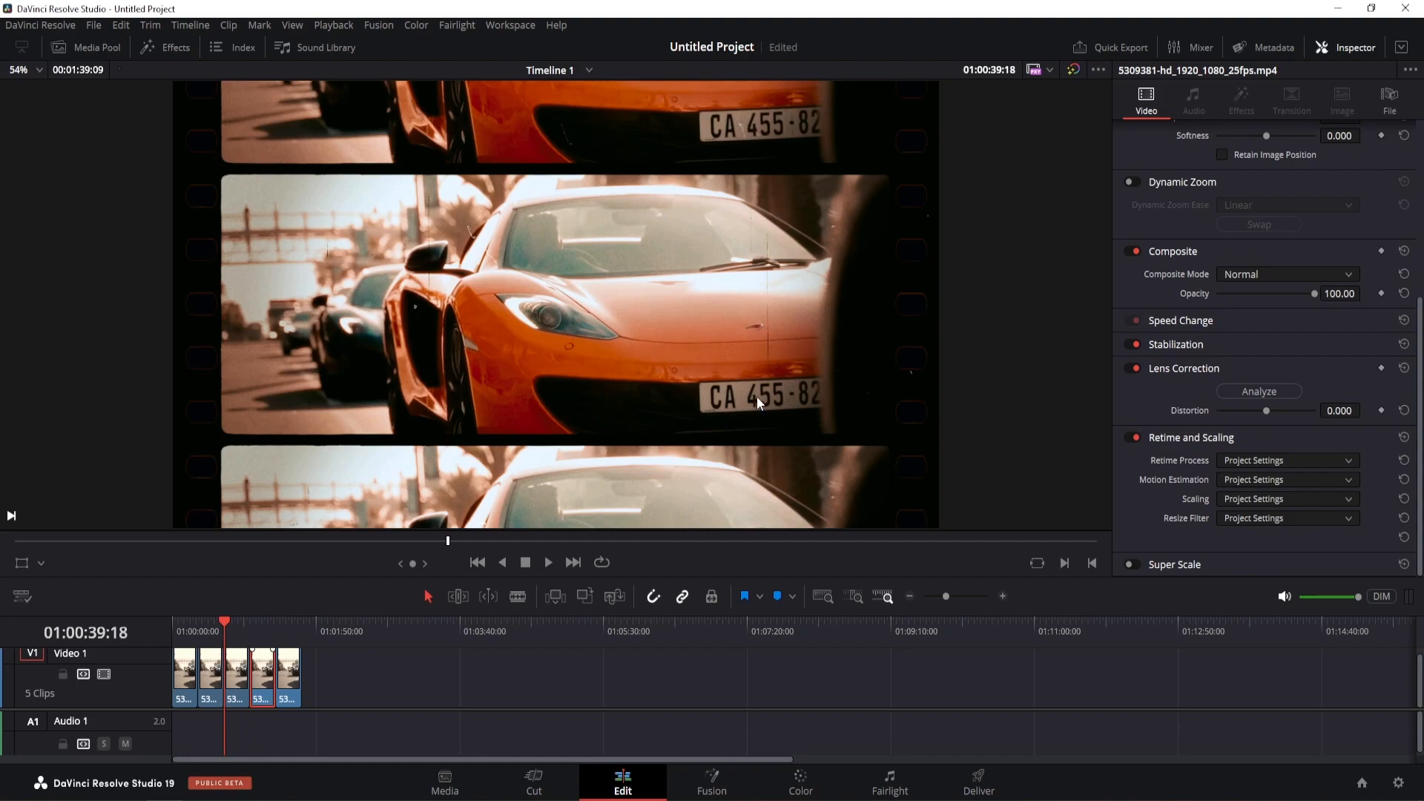
{"action": "left_click", "coordinate": [251, 627]}
{"action": "left_click", "coordinate": [279, 627]}
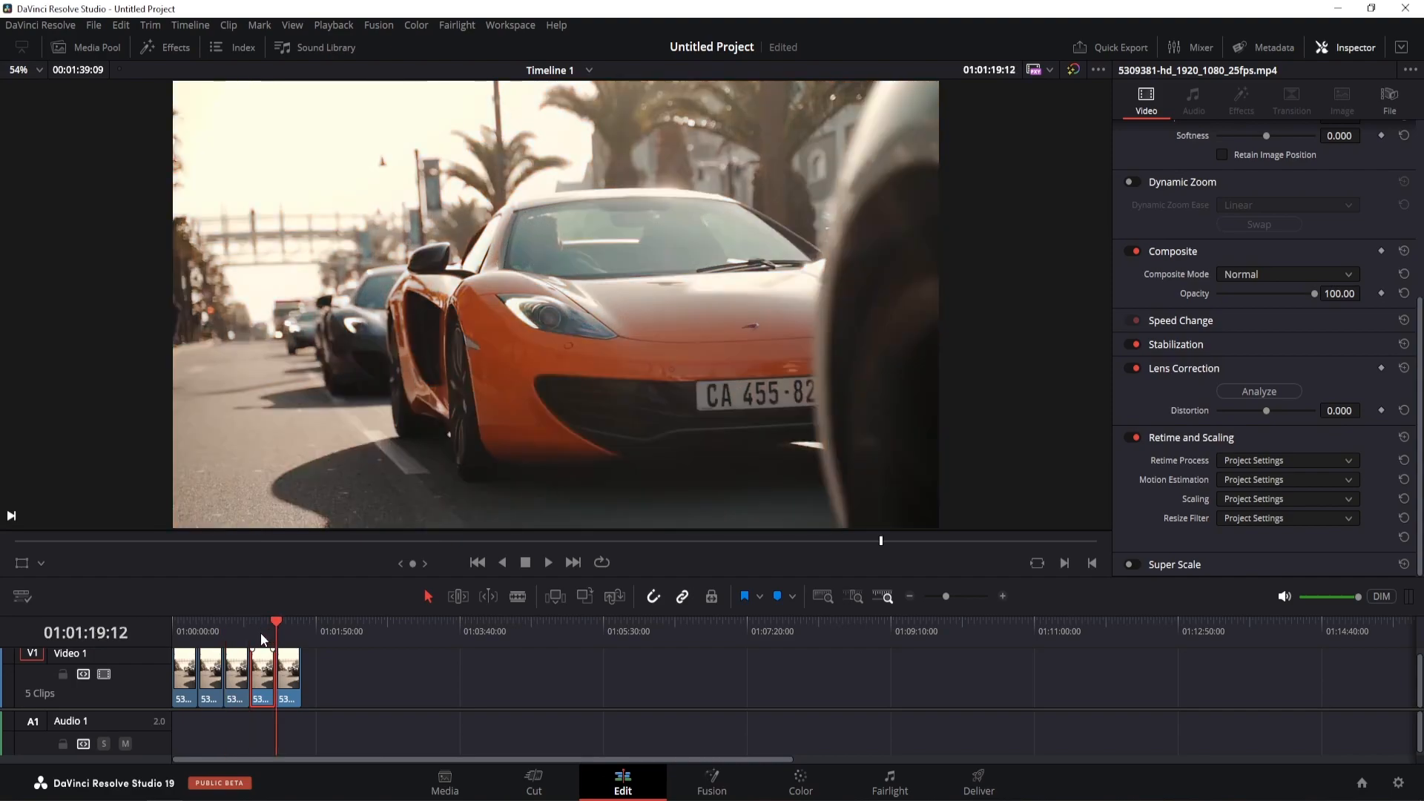
{"action": "left_click", "coordinate": [251, 631]}
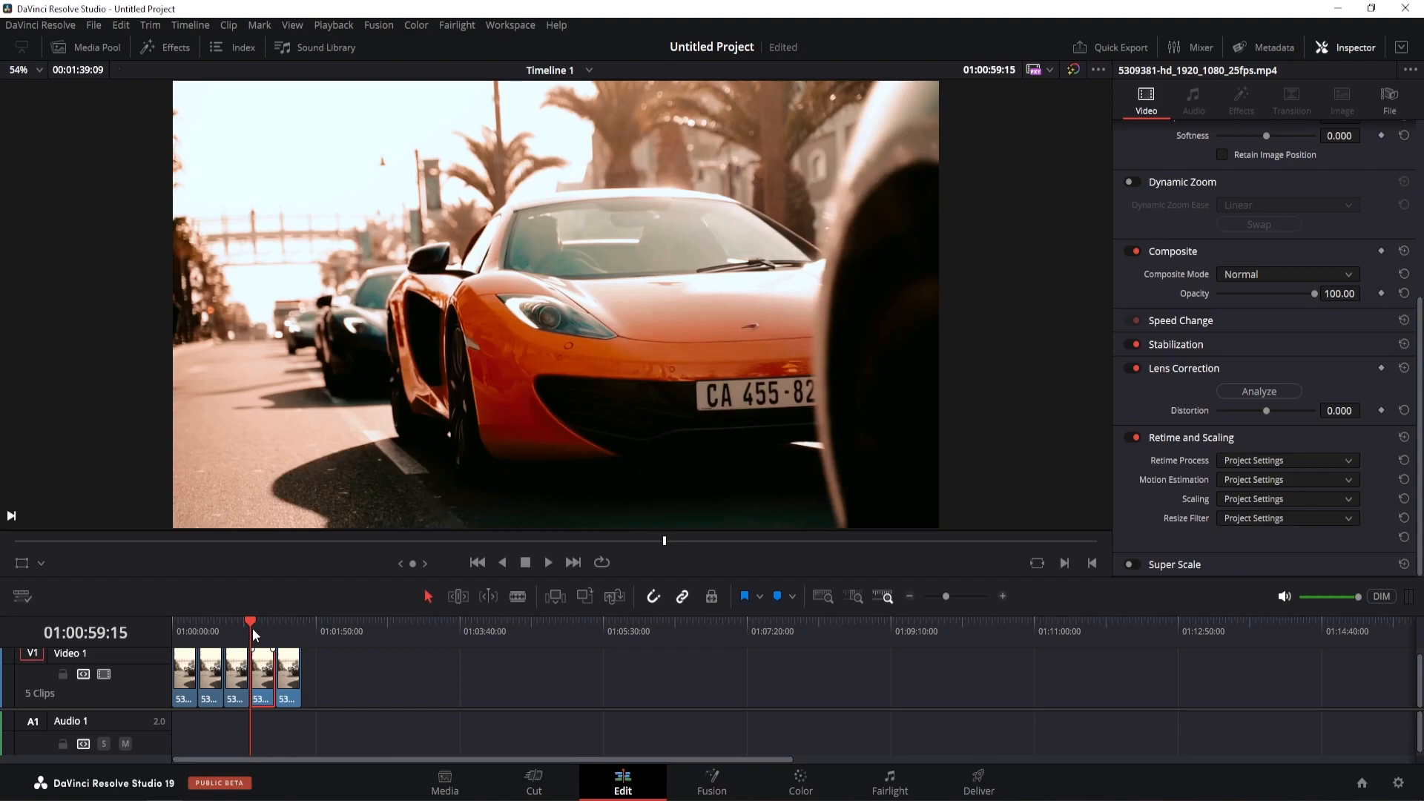
Disable Dehancer's Overscan and Film Damage effects on the third timeline clip.
{"action": "left_click", "coordinate": [225, 629]}
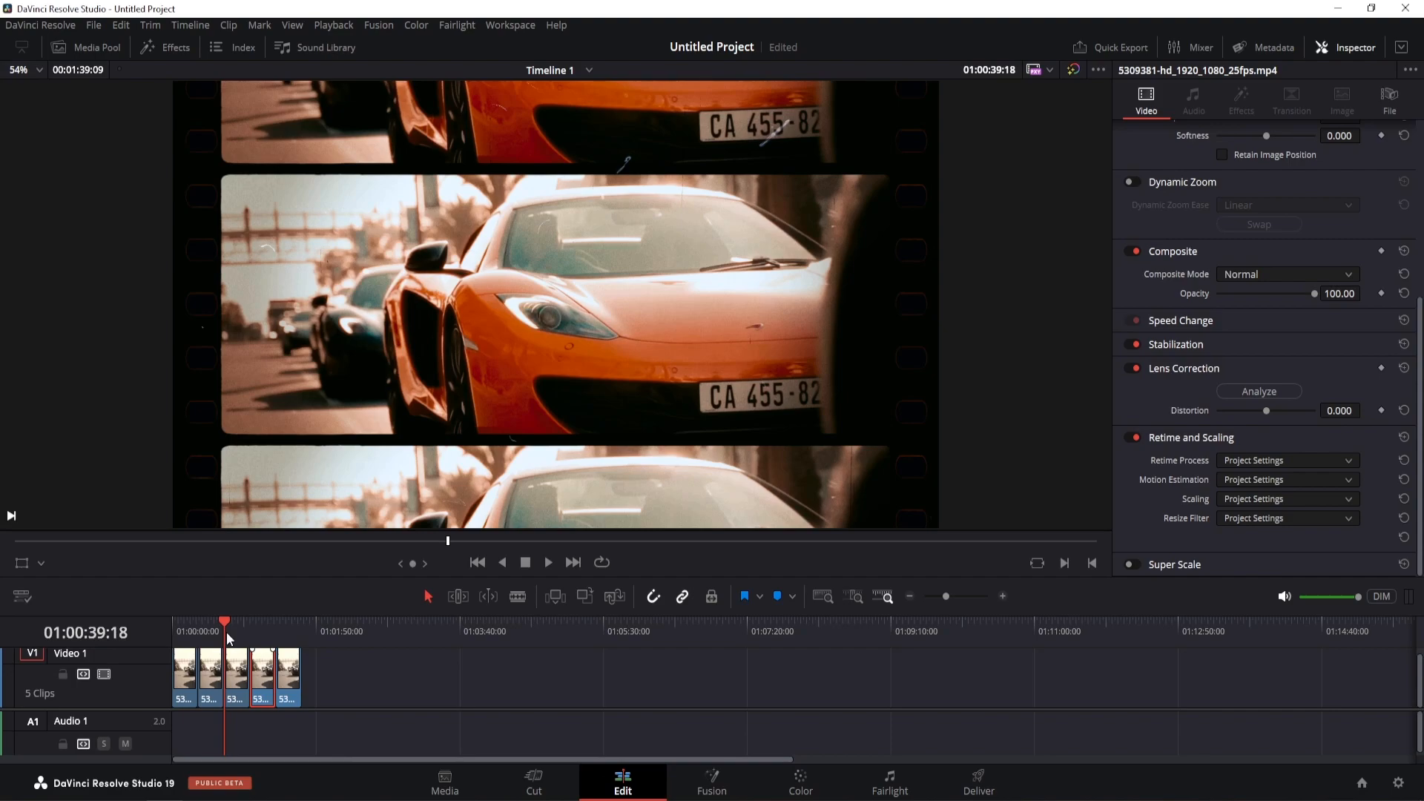
{"action": "left_click", "coordinate": [237, 664]}
{"action": "scroll", "coordinate": [1169, 370], "scroll_direction": "down", "scroll_amount": 10}
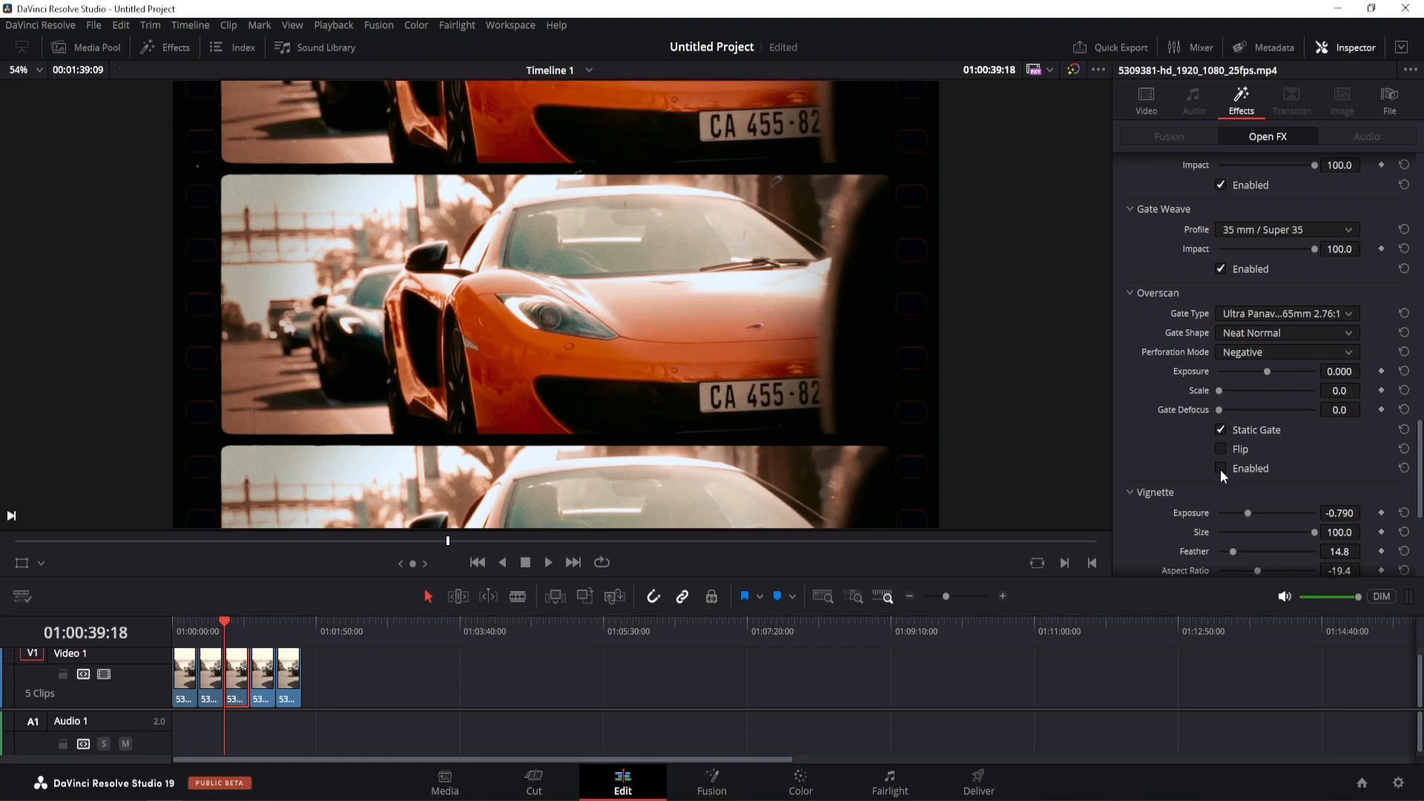
{"action": "left_click", "coordinate": [1221, 468]}
{"action": "scroll", "coordinate": [1191, 297], "scroll_direction": "up", "scroll_amount": 3}
{"action": "left_click", "coordinate": [1221, 239]}
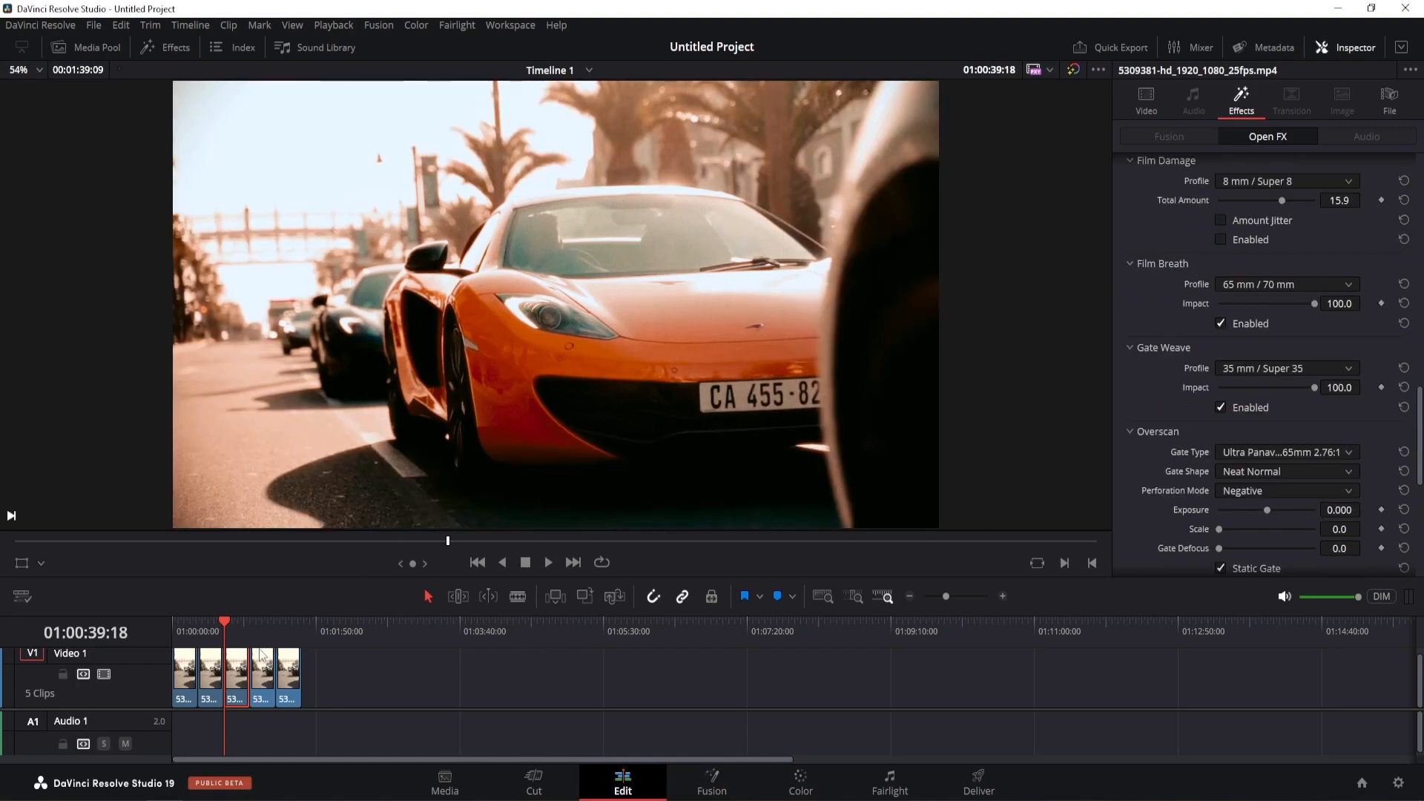
Move the Dehancer clip and the Film Look Creator clip side by side to the end of the timeline.
{"action": "left_click_drag", "start_coordinate": [238, 677], "coordinate": [413, 677]}
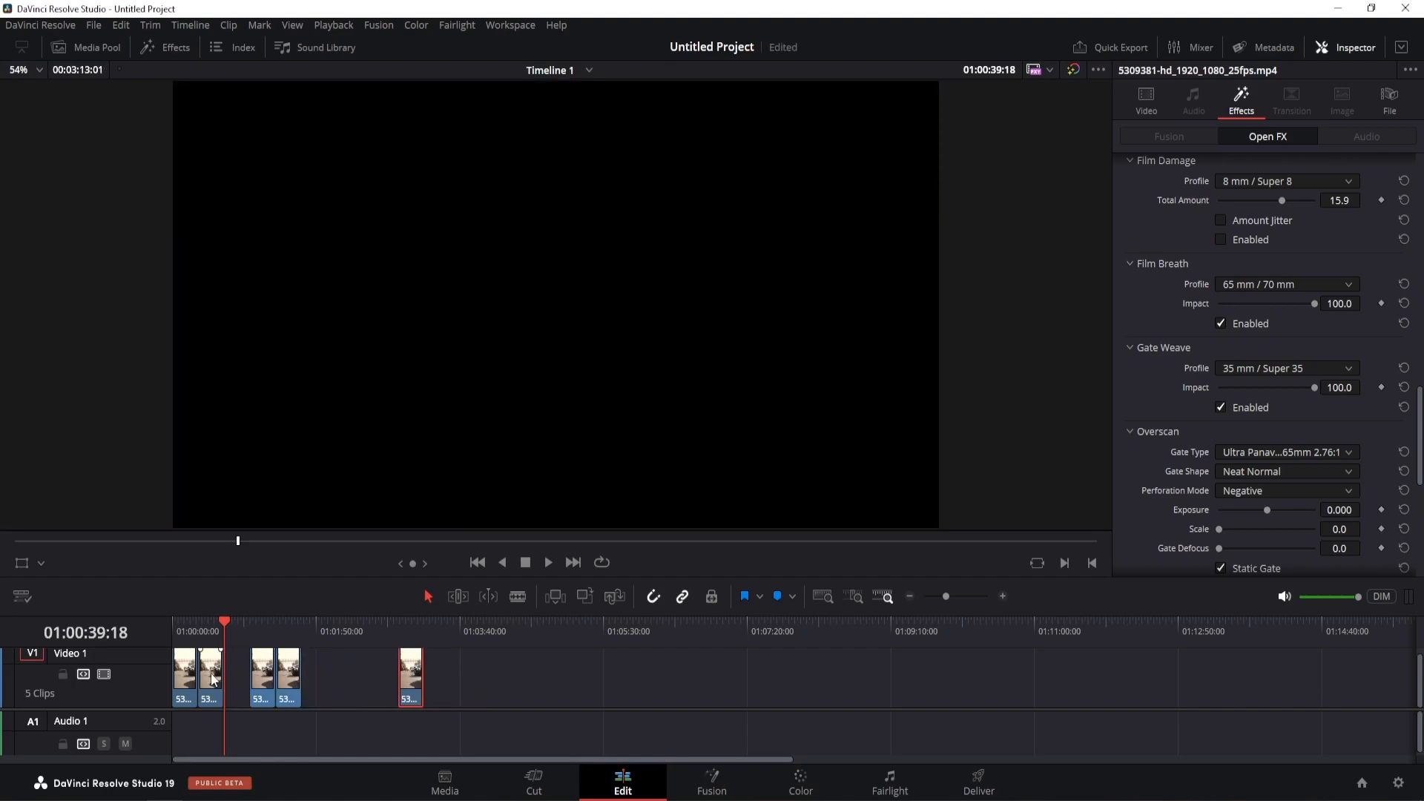
{"action": "left_click", "coordinate": [212, 677]}
{"action": "left_click_drag", "start_coordinate": [212, 677], "coordinate": [375, 625]}
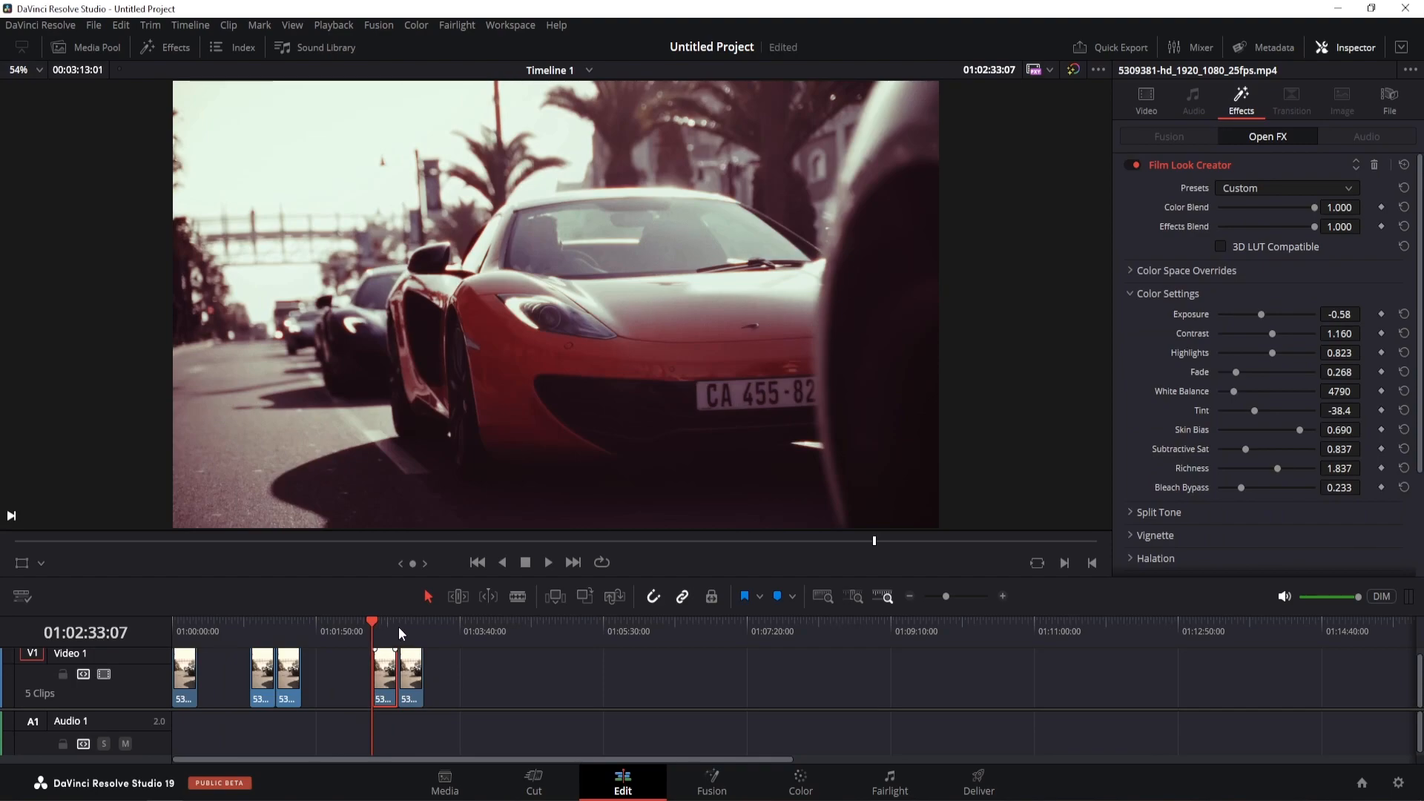
Compare the Film Look Creator clip with the adjacent Dehancer clip at their opening frames.
{"action": "left_click", "coordinate": [398, 632]}
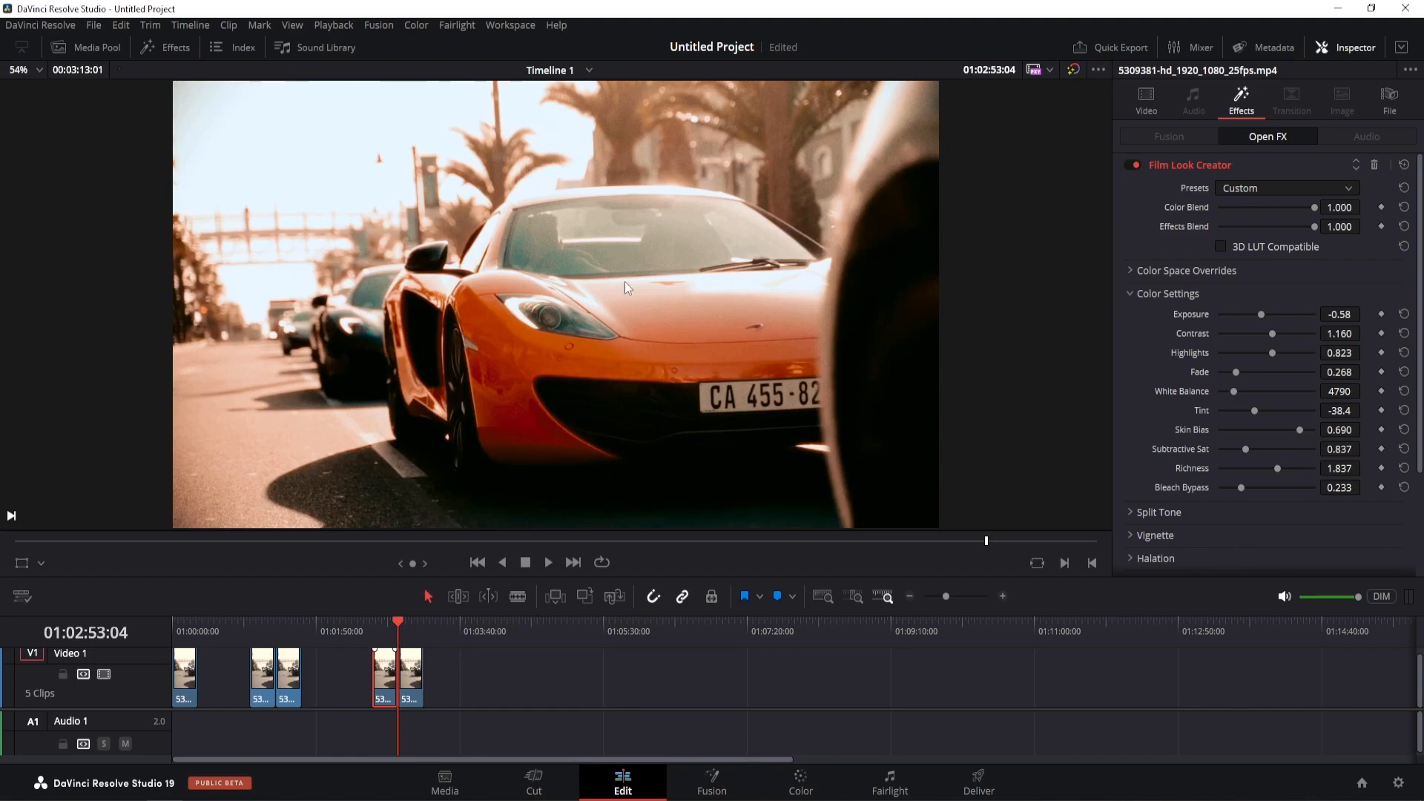
{"action": "left_click", "coordinate": [415, 679]}
{"action": "left_click", "coordinate": [374, 636]}
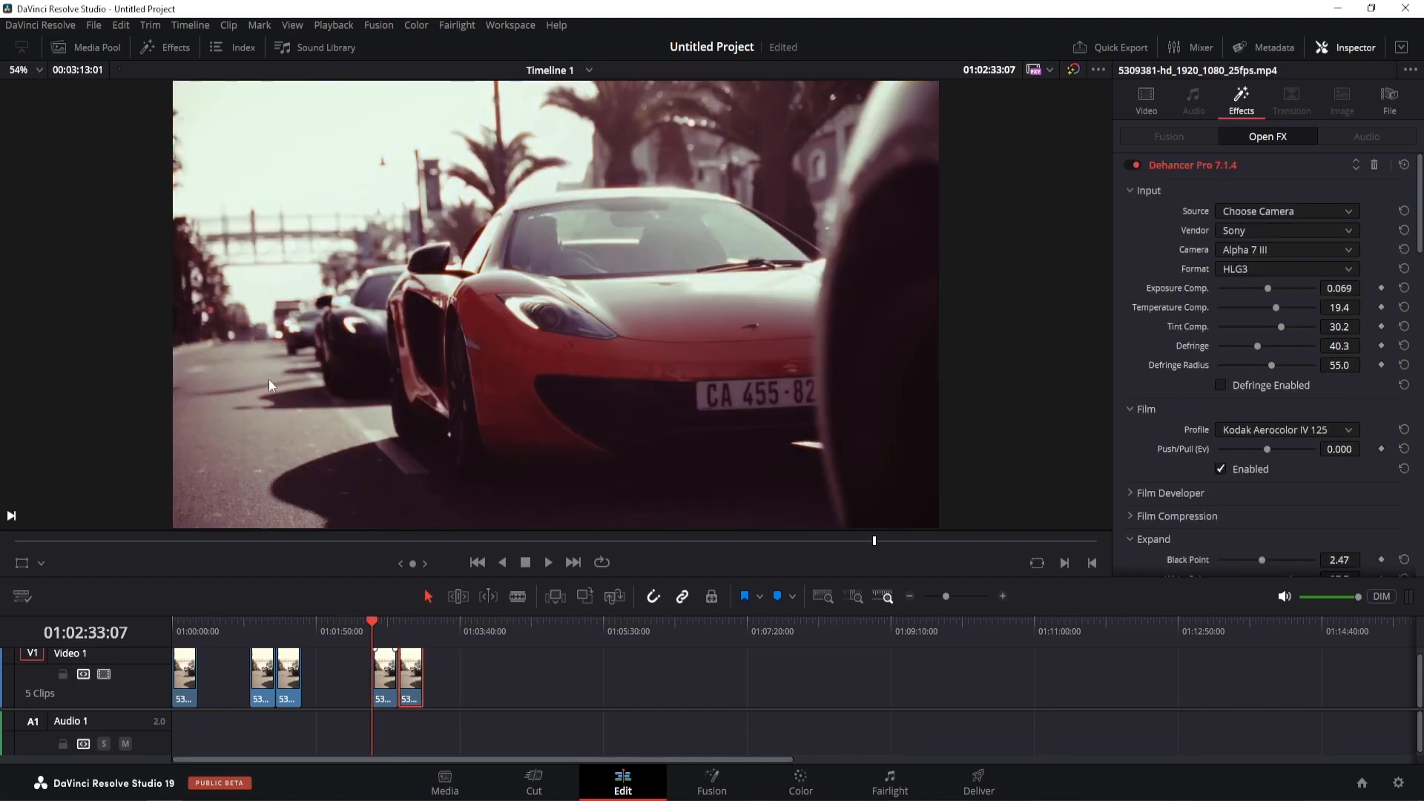
{"action": "left_click", "coordinate": [397, 629]}
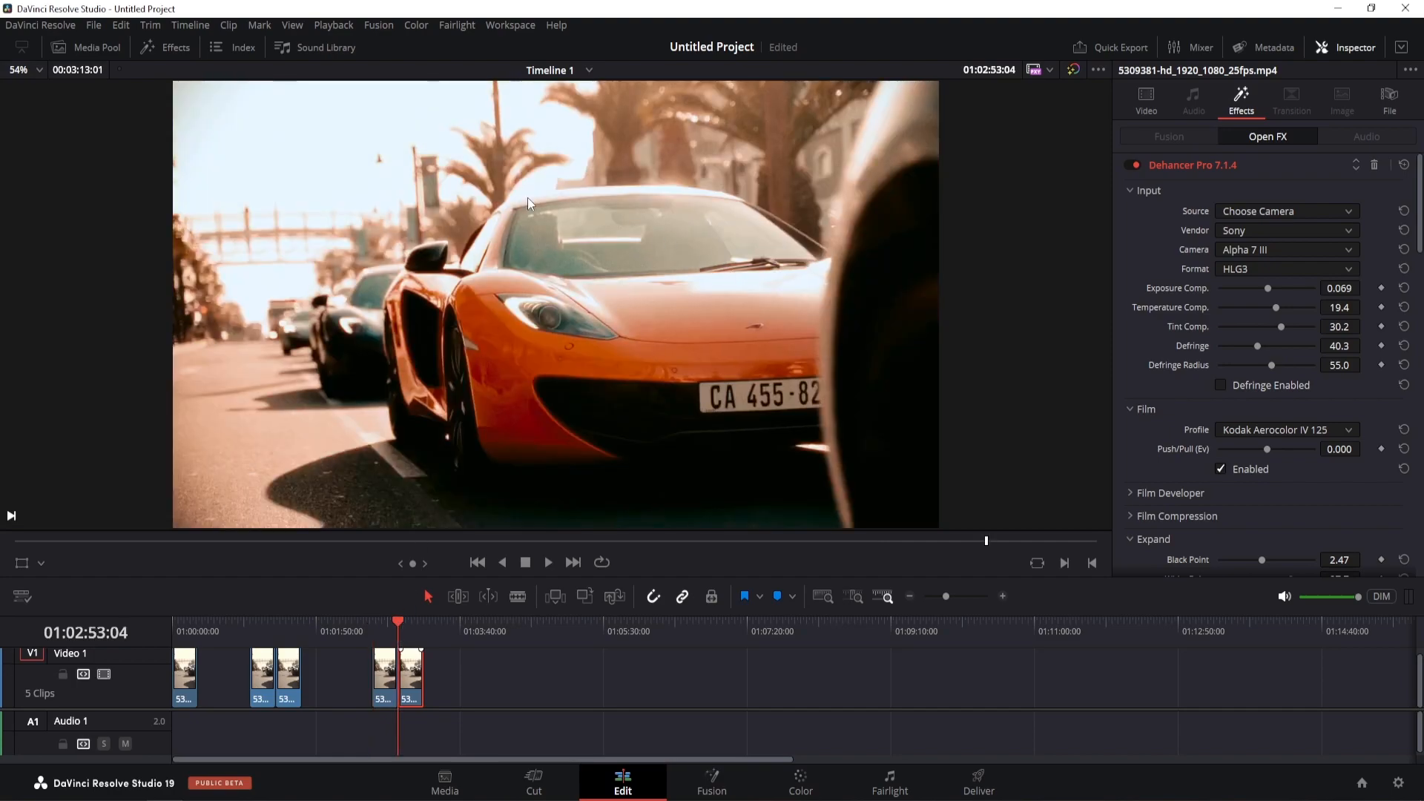
Set the Dehancer clip's input to Rec.709 with Temperature Comp. -27.1 and Defringe 32.5, and toggle the Film section off and on.
{"action": "left_click", "coordinate": [1289, 209]}
{"action": "left_click", "coordinate": [1262, 225]}
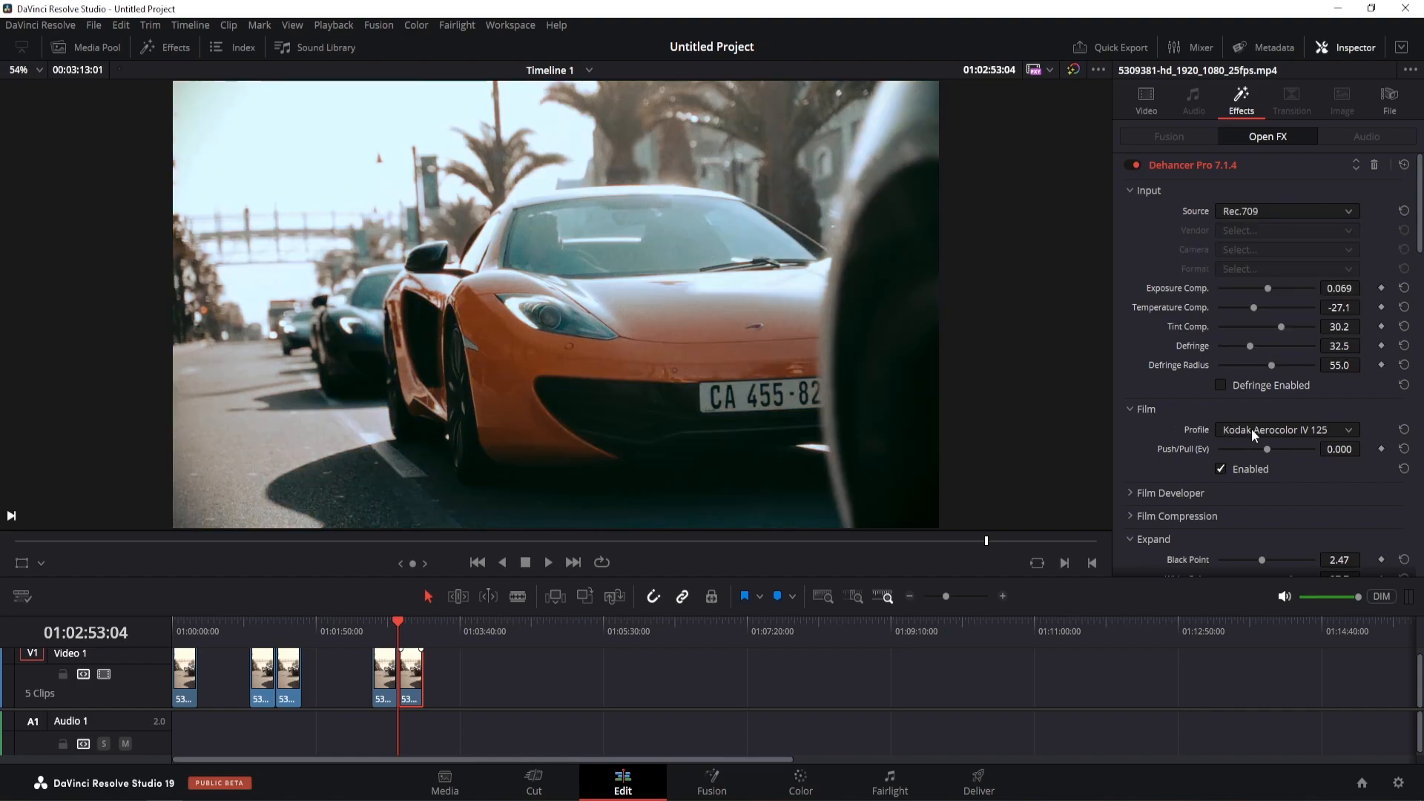
{"action": "left_click", "coordinate": [1221, 469]}
{"action": "left_click", "coordinate": [1222, 468]}
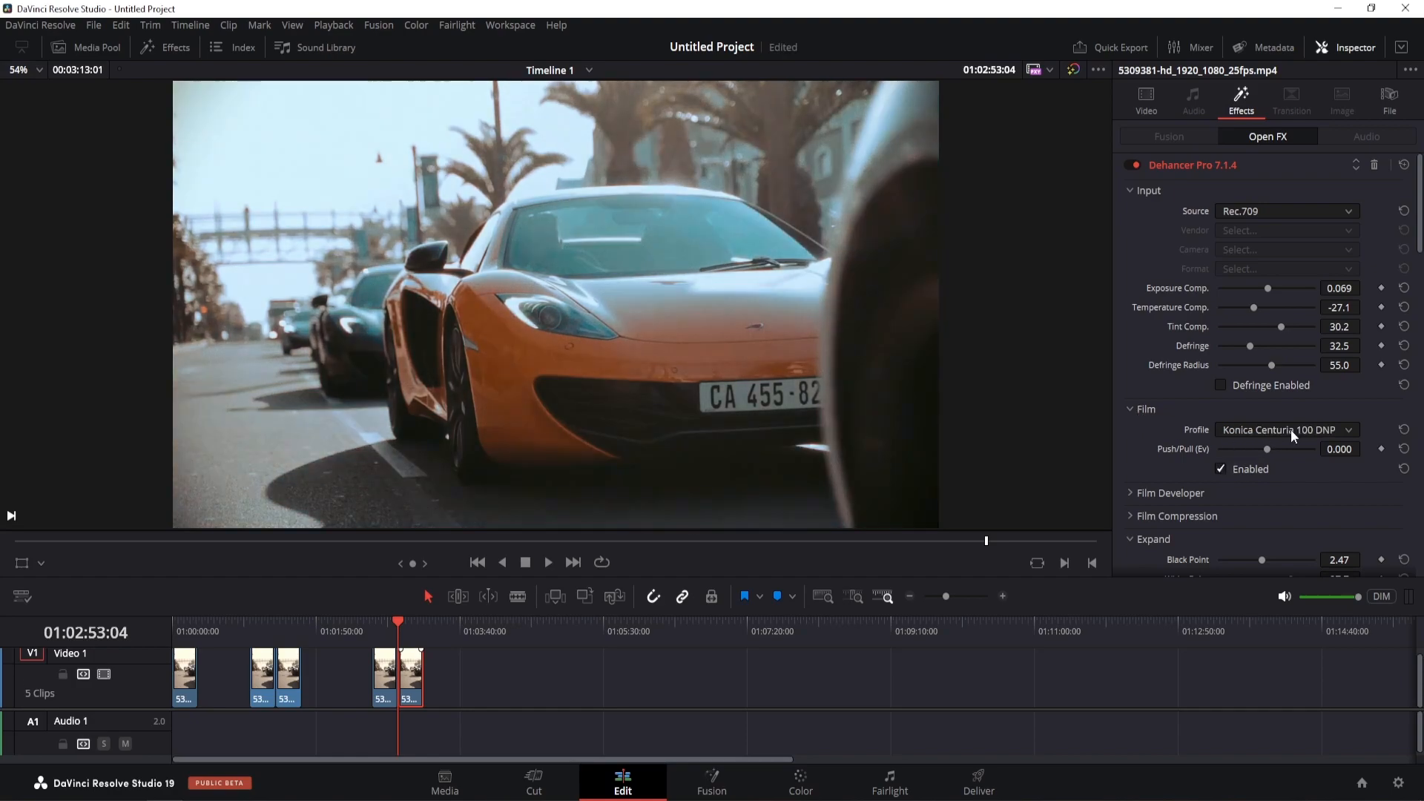
Try the Lomochrome Metropolis, Lomochrome Purple, ORWO Chrom UT21 and Polaroid Polachrome film profiles on the Dehancer clip, settling on Cinestill 50D.
{"action": "left_click", "coordinate": [1291, 431]}
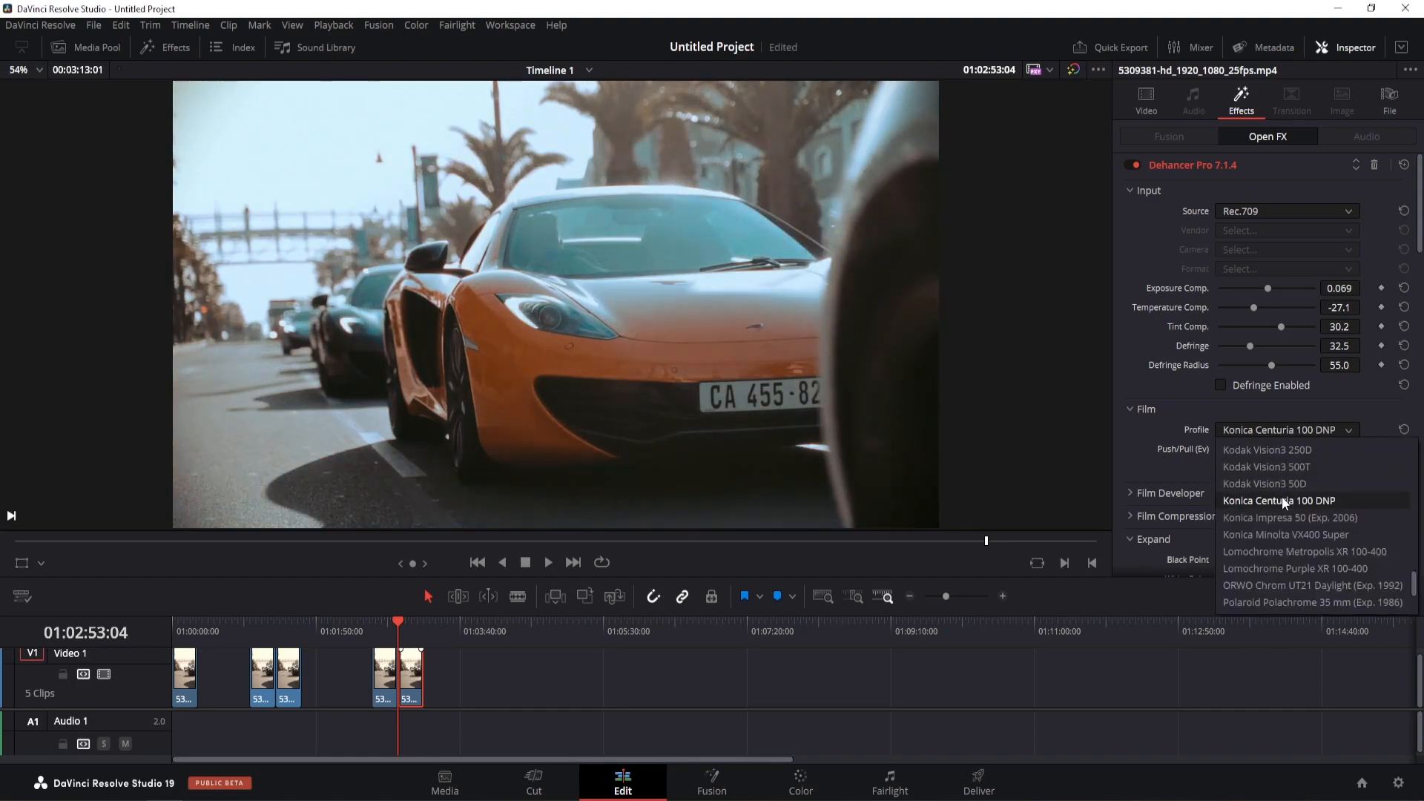
{"action": "left_click", "coordinate": [1297, 552]}
{"action": "left_click", "coordinate": [1281, 431]}
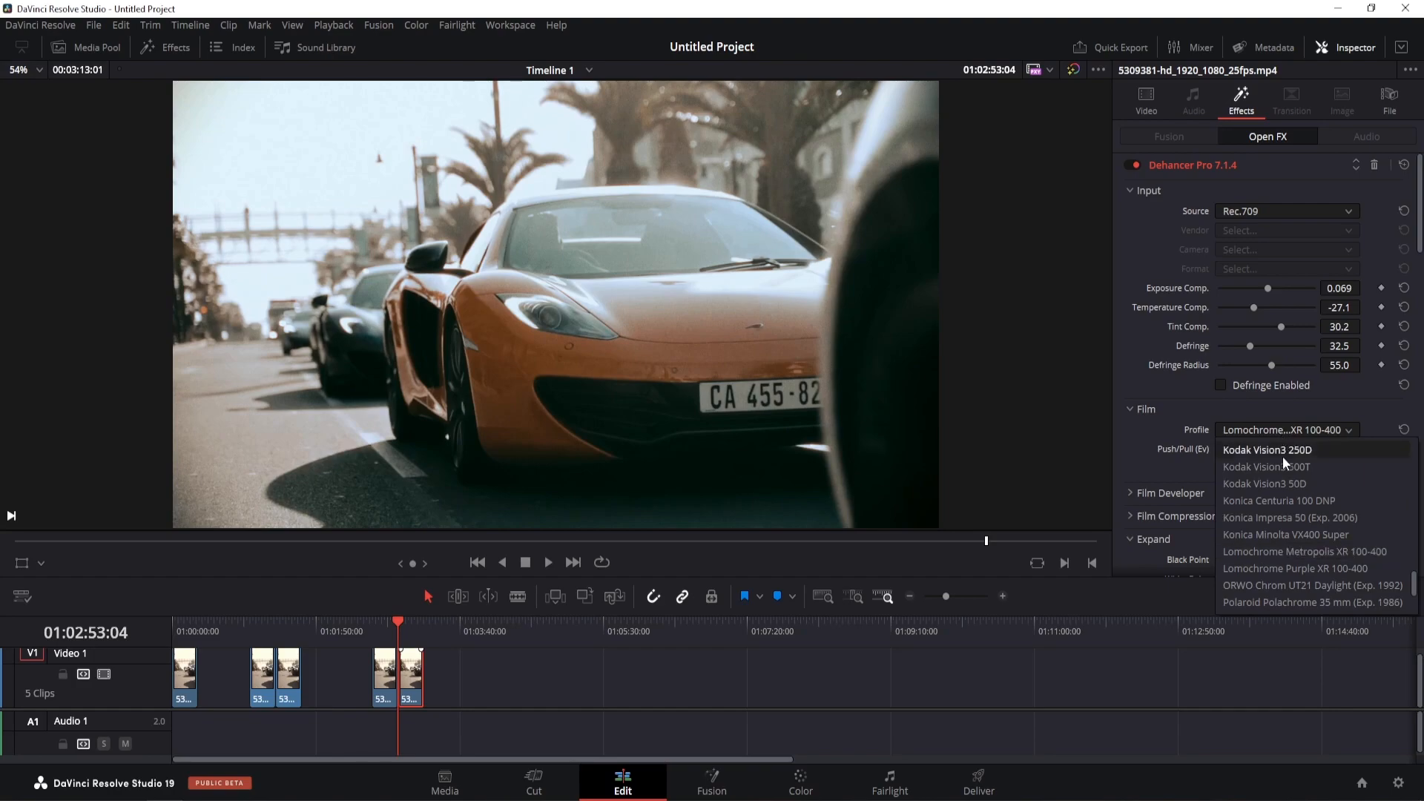
{"action": "left_click", "coordinate": [1296, 573]}
{"action": "left_click", "coordinate": [1291, 430]}
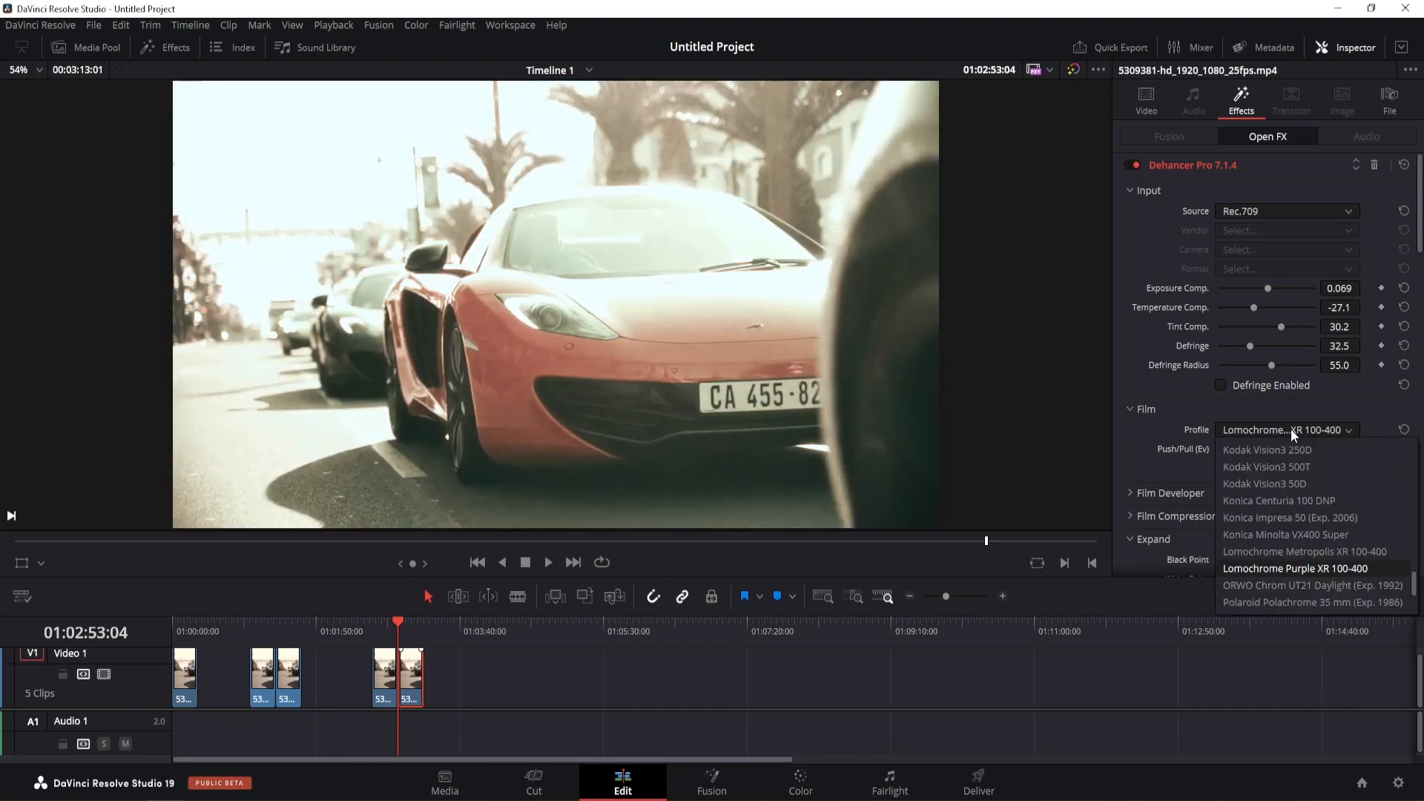
{"action": "left_click", "coordinate": [1293, 584]}
{"action": "left_click", "coordinate": [1291, 430]}
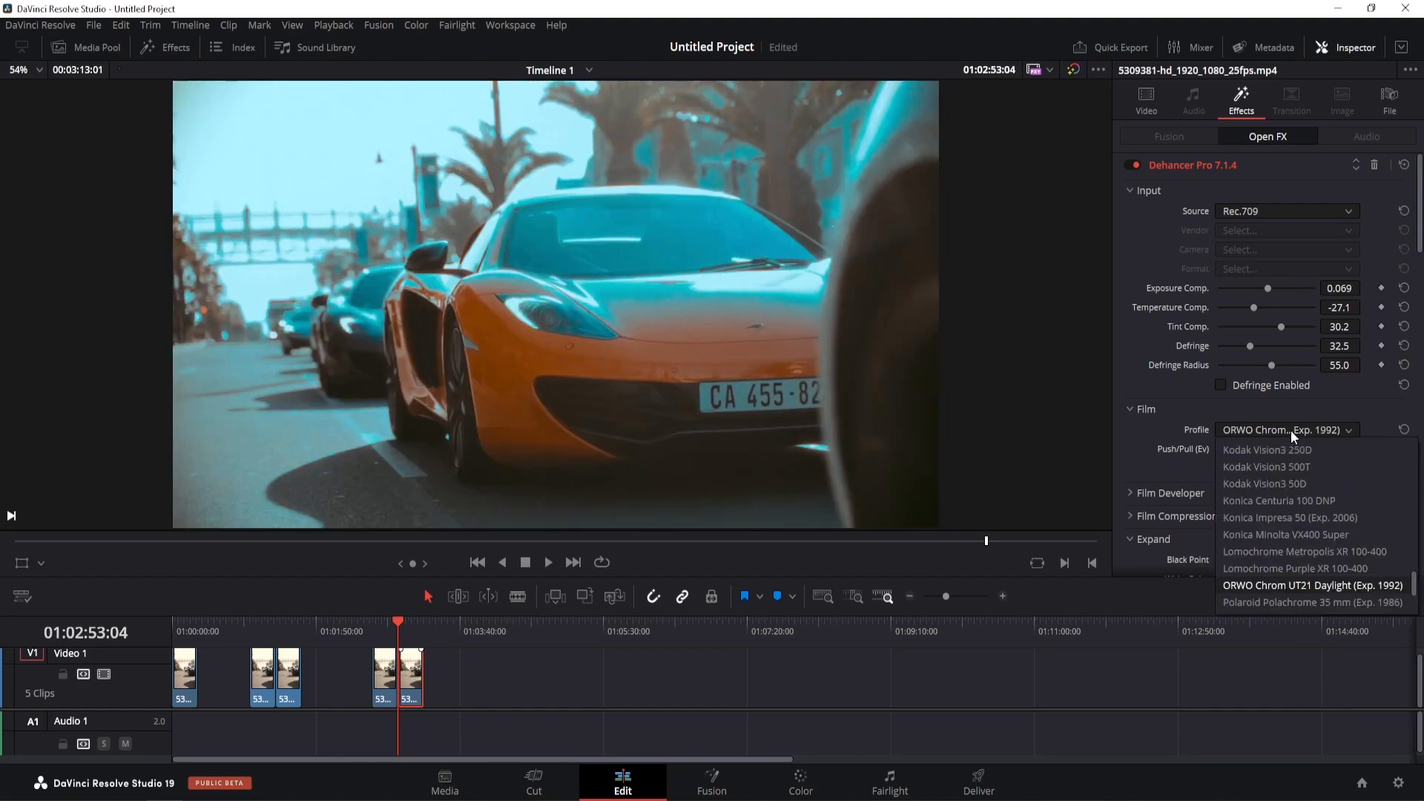
{"action": "left_click", "coordinate": [1288, 604]}
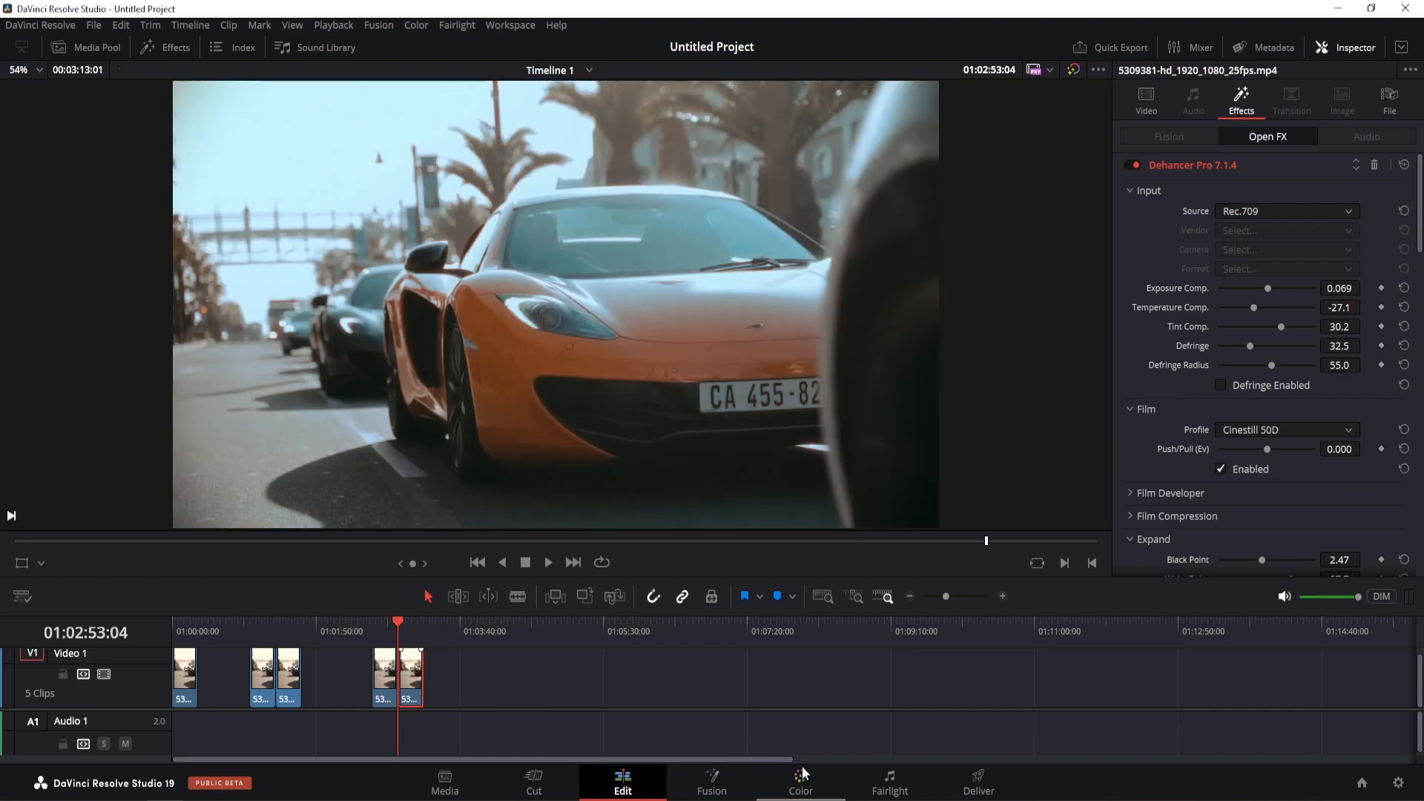
Shift the HDR Dark color wheel slightly on the fifth clip's node 02 and play the Edit page timeline from the Film Look Creator clip.
{"action": "left_click", "coordinate": [801, 784]}
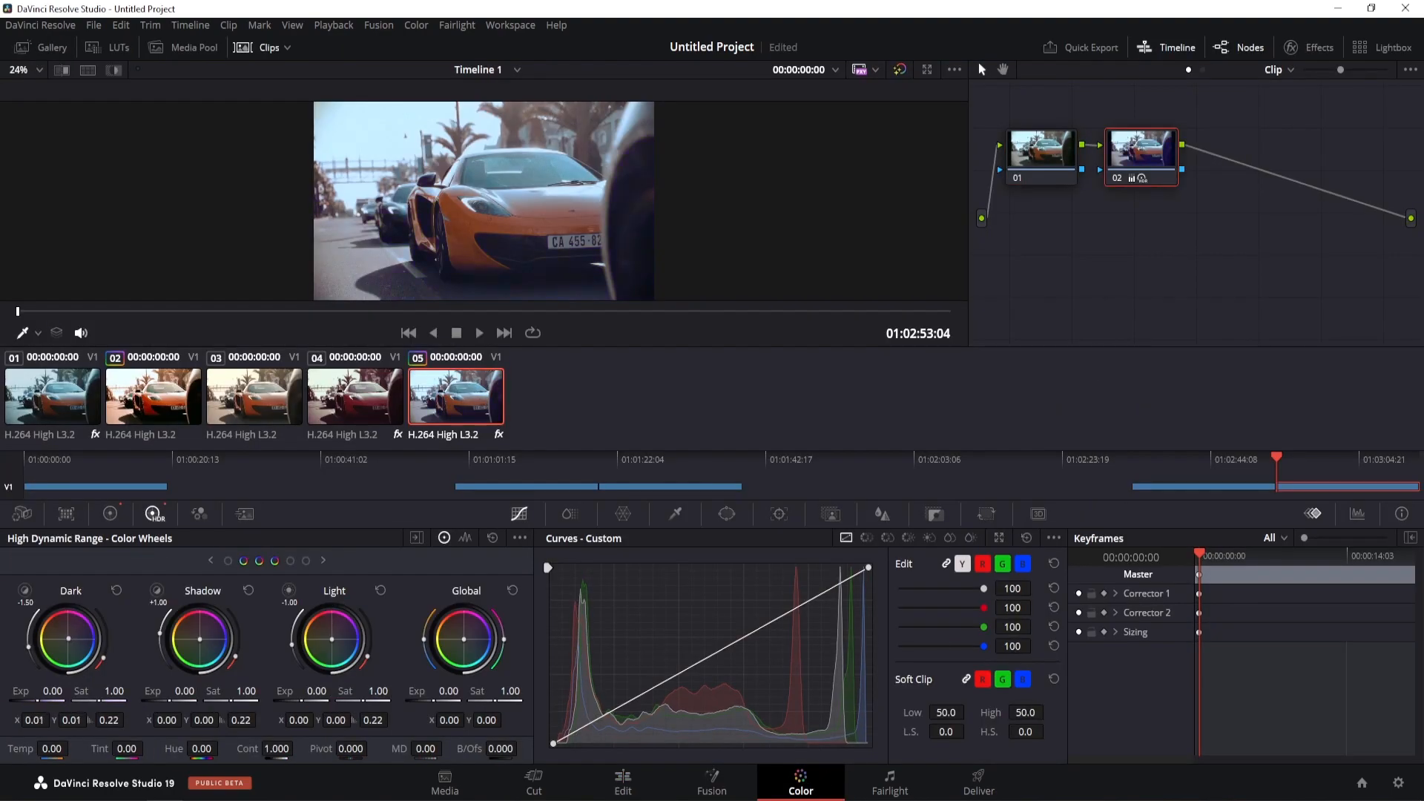
{"action": "left_click_drag", "start_coordinate": [68, 639], "coordinate": [71, 636]}
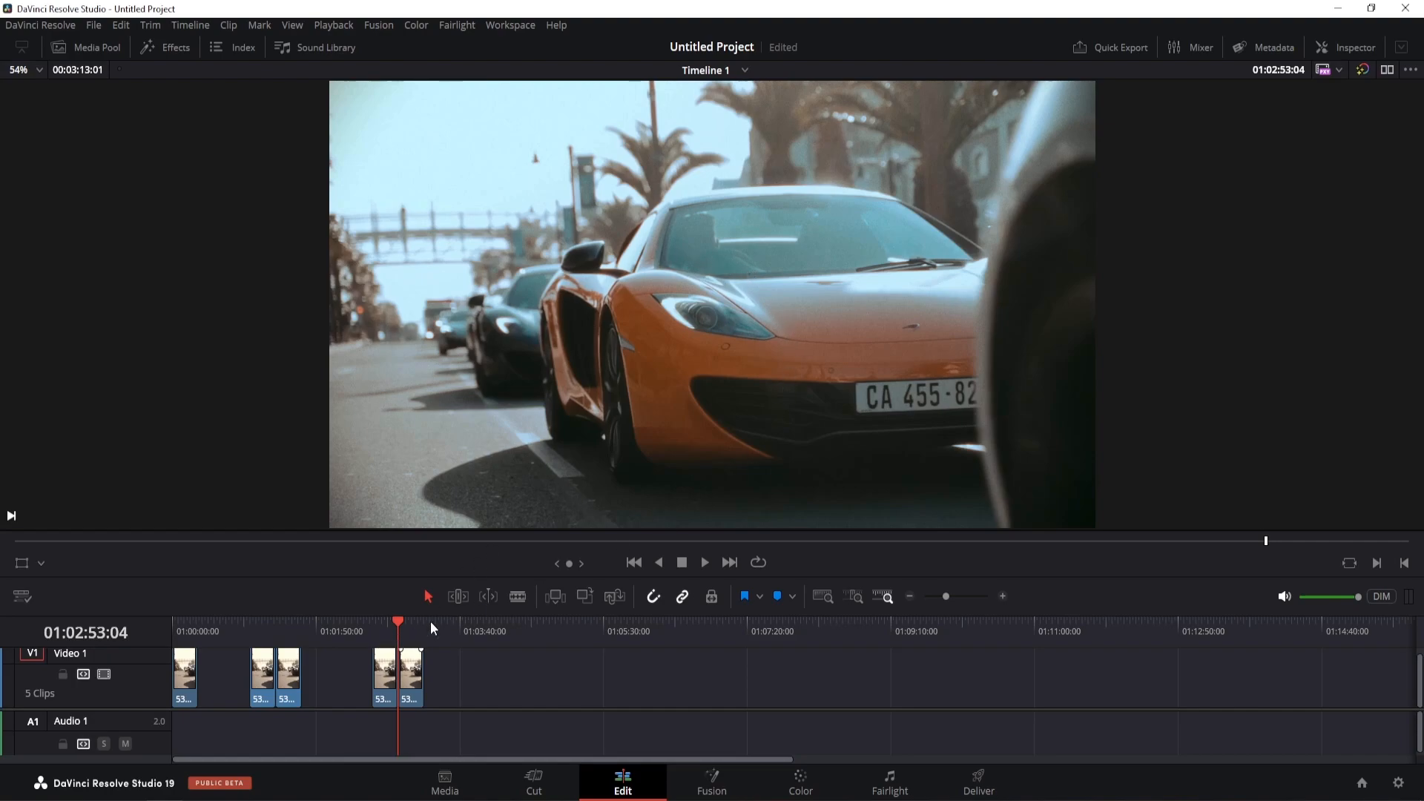
{"action": "left_click", "coordinate": [373, 632]}
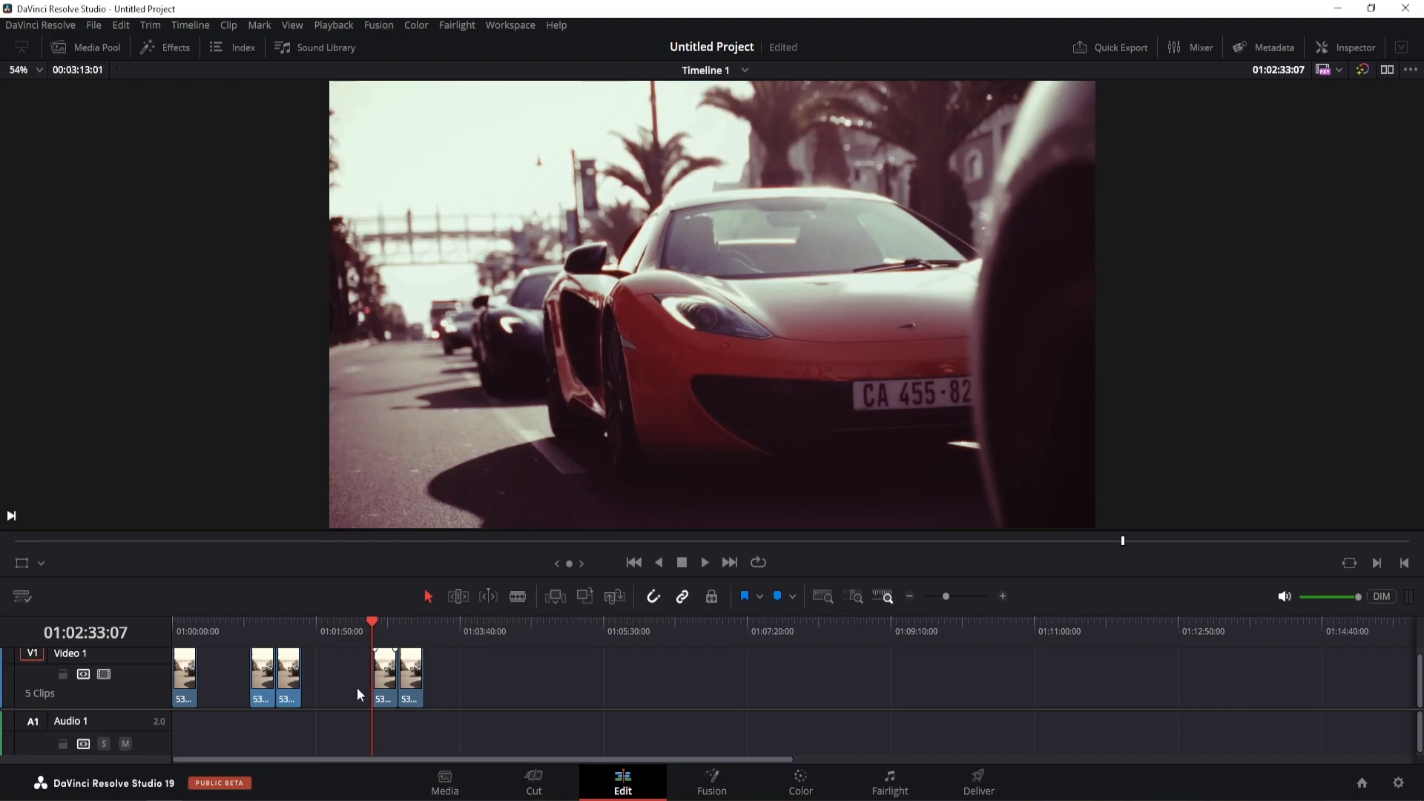
{"action": "key", "text": "space"}
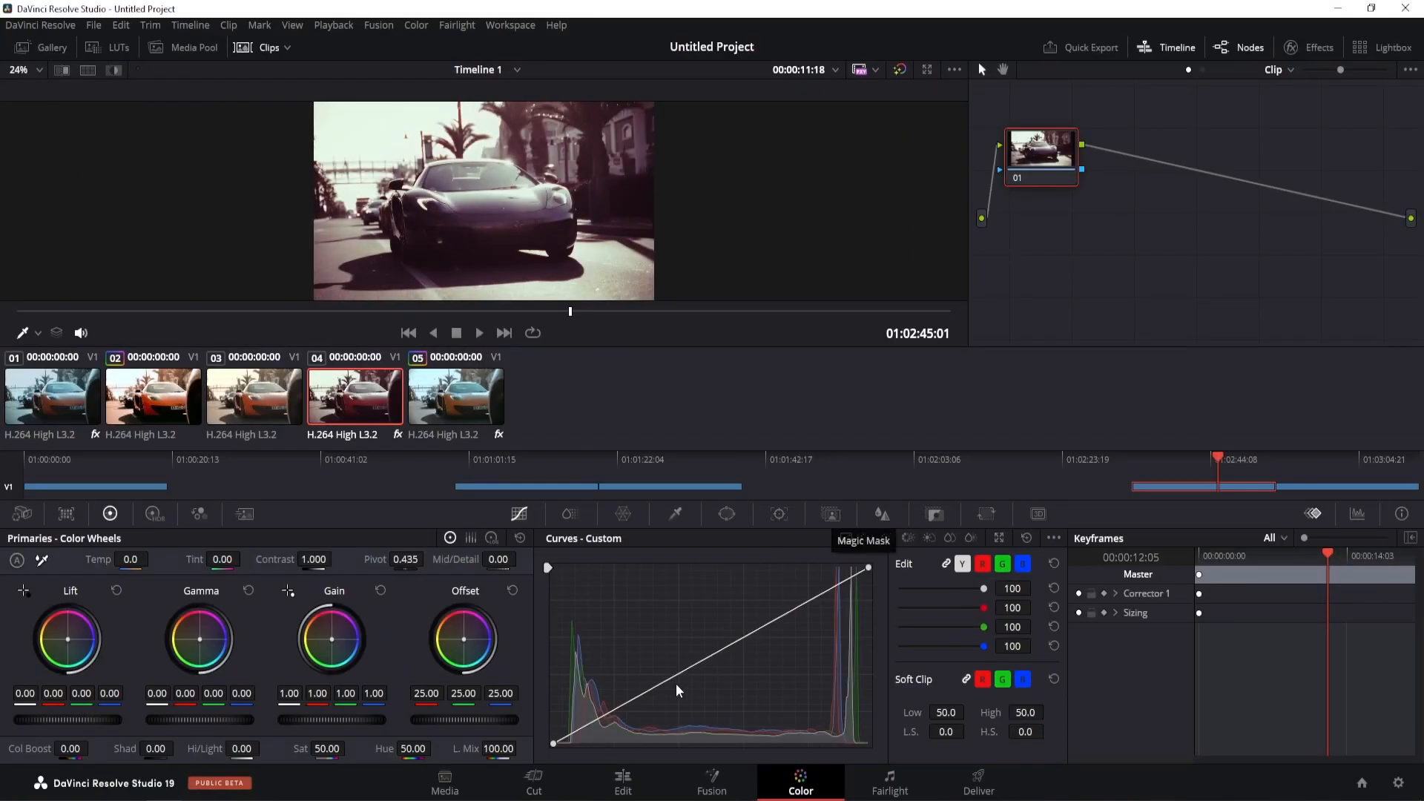
Check the Audio Transcription options of the welcomestranger audio clip on the Edit page and try to transcribe it.
{"action": "left_click", "coordinate": [621, 780]}
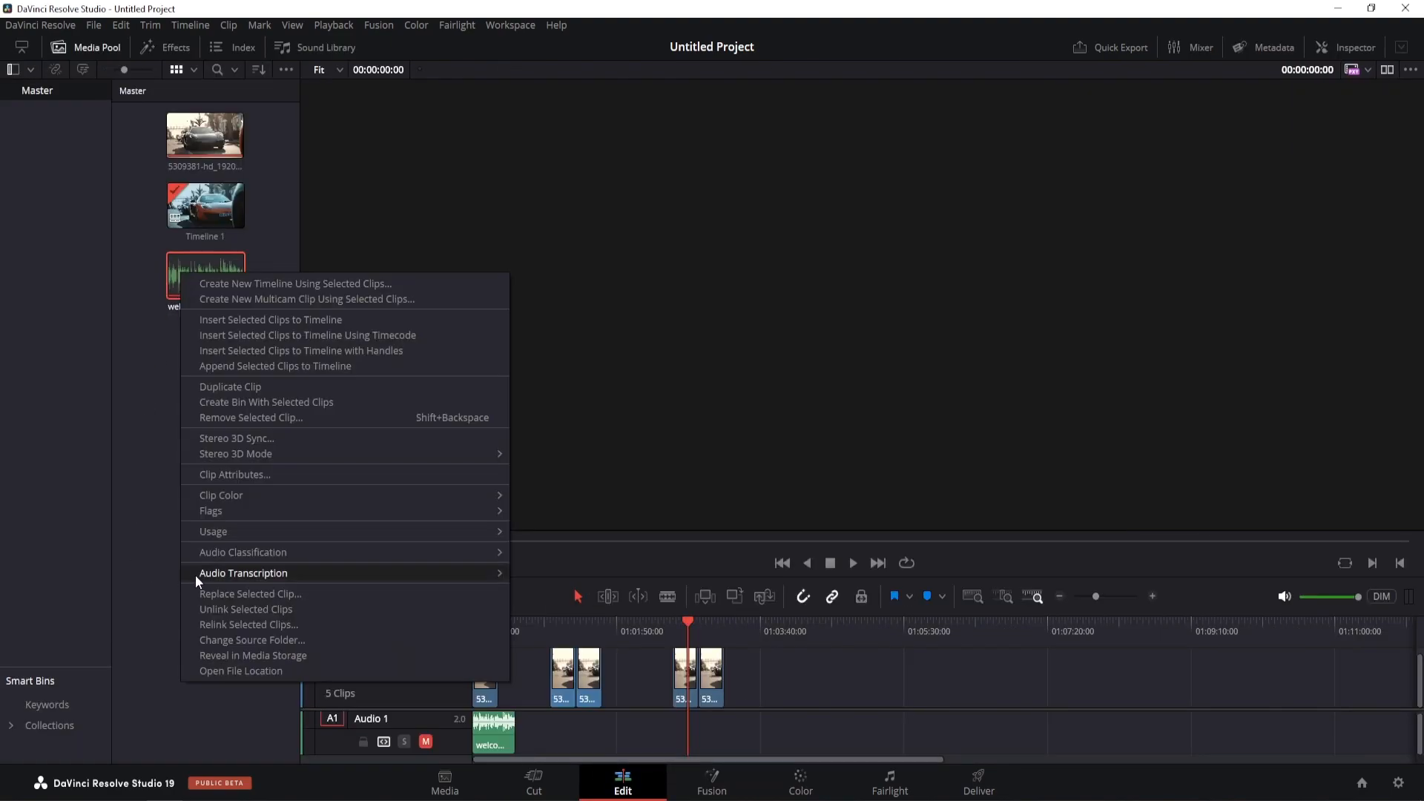
{"action": "mouse_move", "coordinate": [274, 579]}
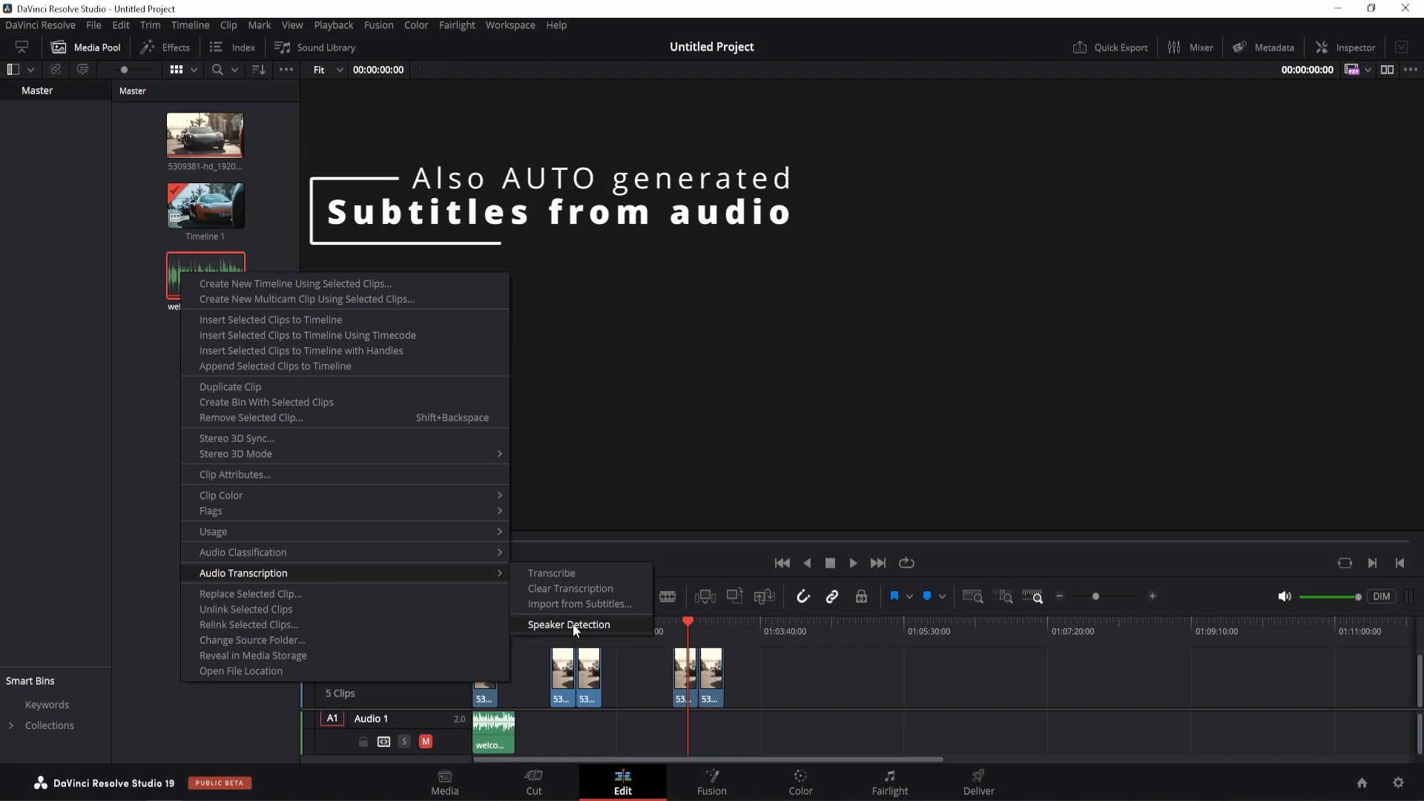
{"action": "left_click", "coordinate": [132, 475]}
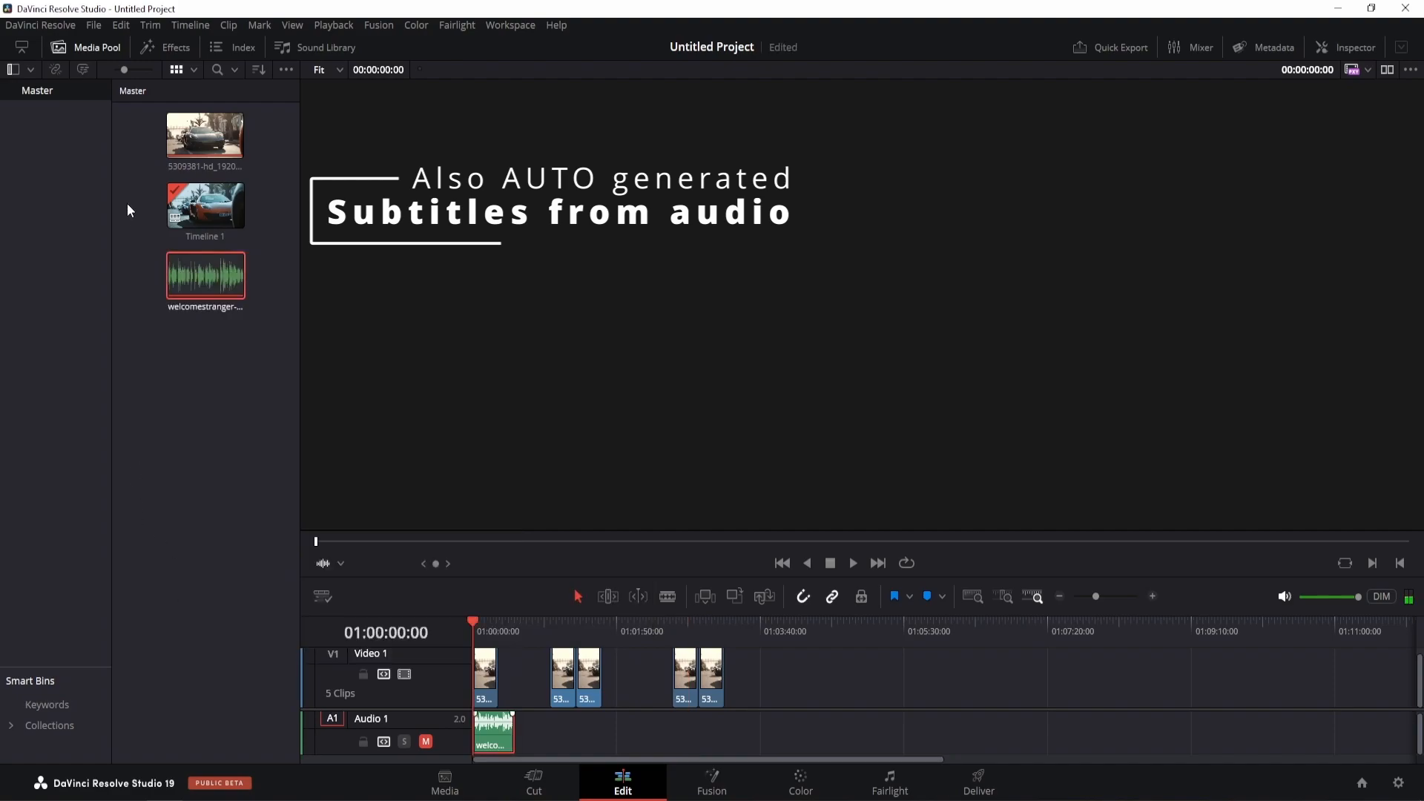
{"action": "left_click", "coordinate": [86, 69]}
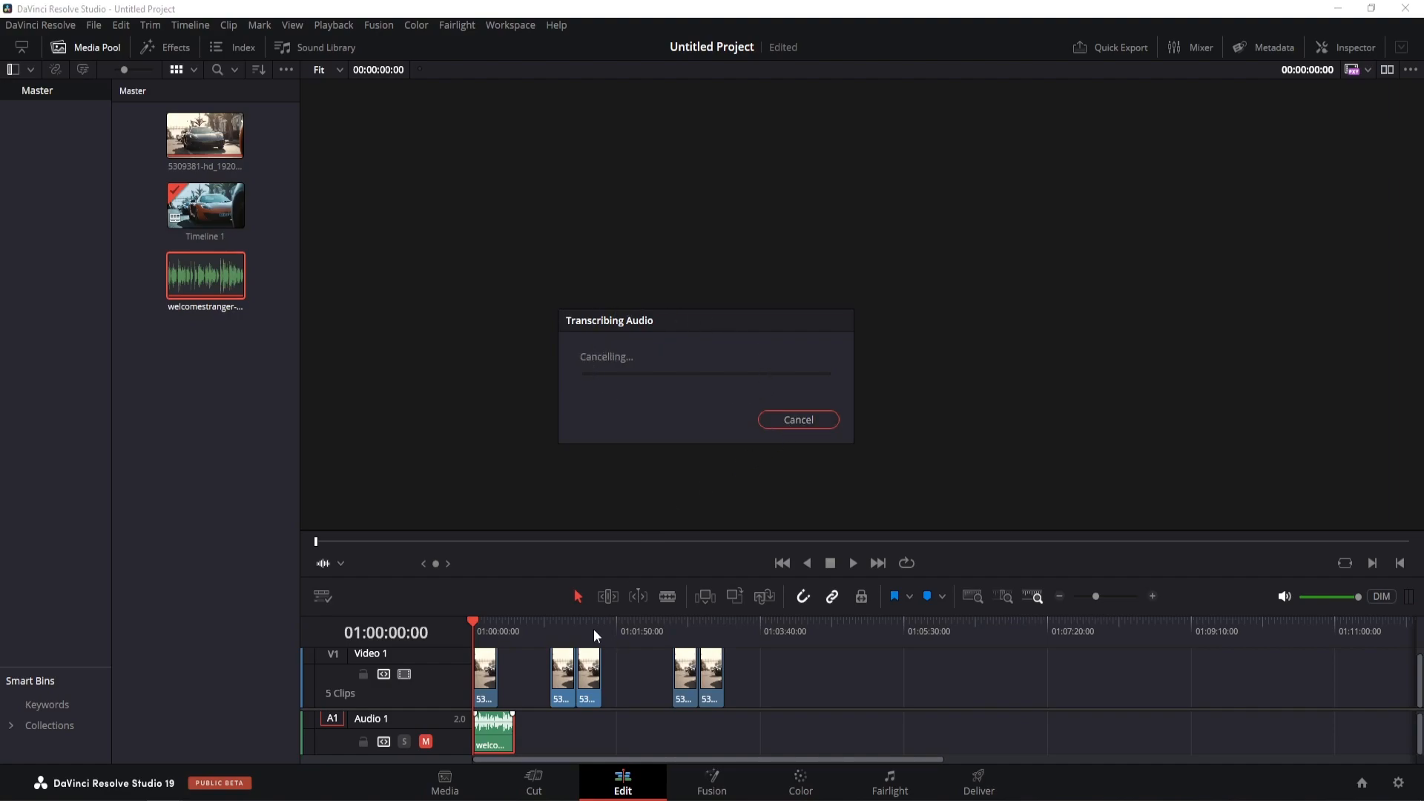
Review the audio clip's Inspector settings, including Voice Isolation and Dialogue Leveler.
{"action": "left_click", "coordinate": [1348, 47]}
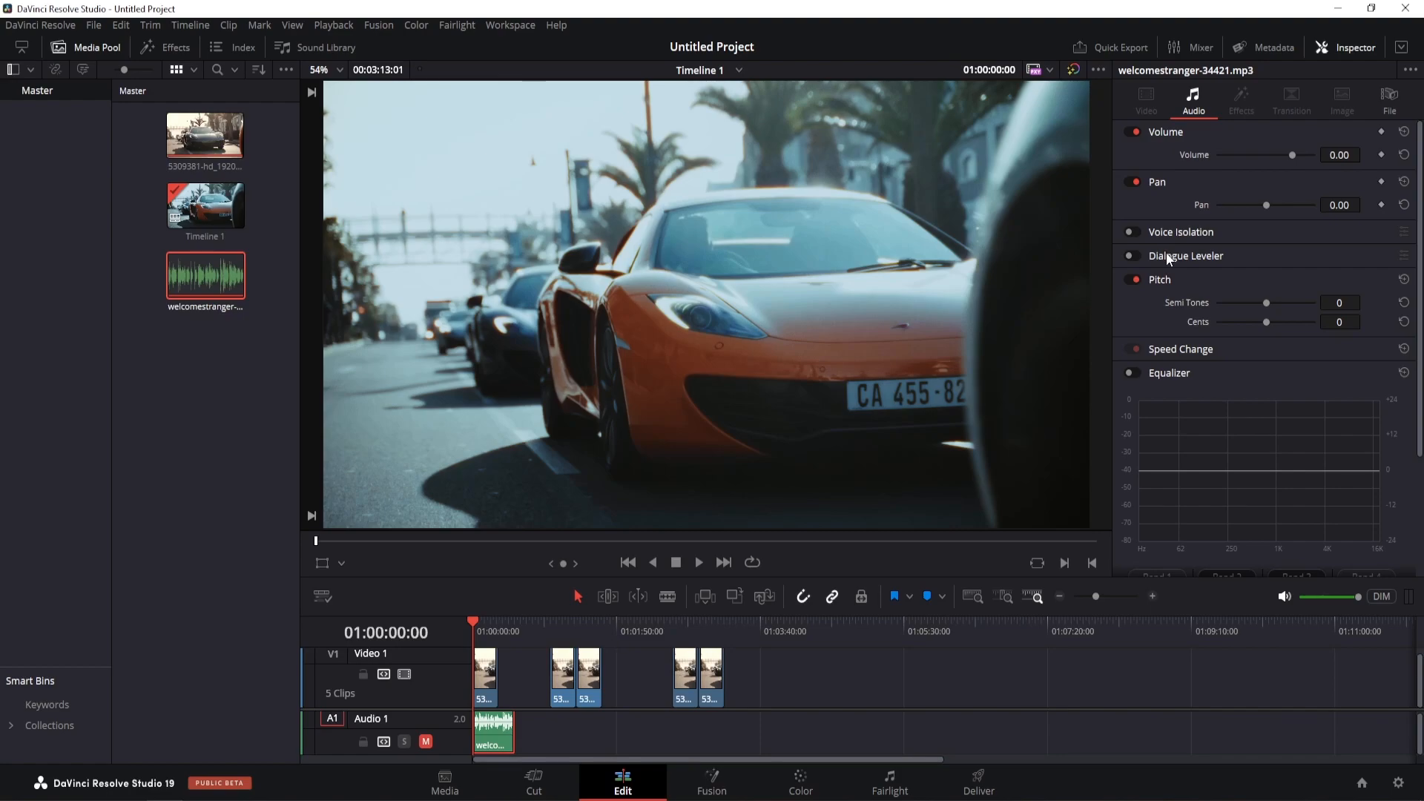
{"action": "left_click", "coordinate": [1359, 49]}
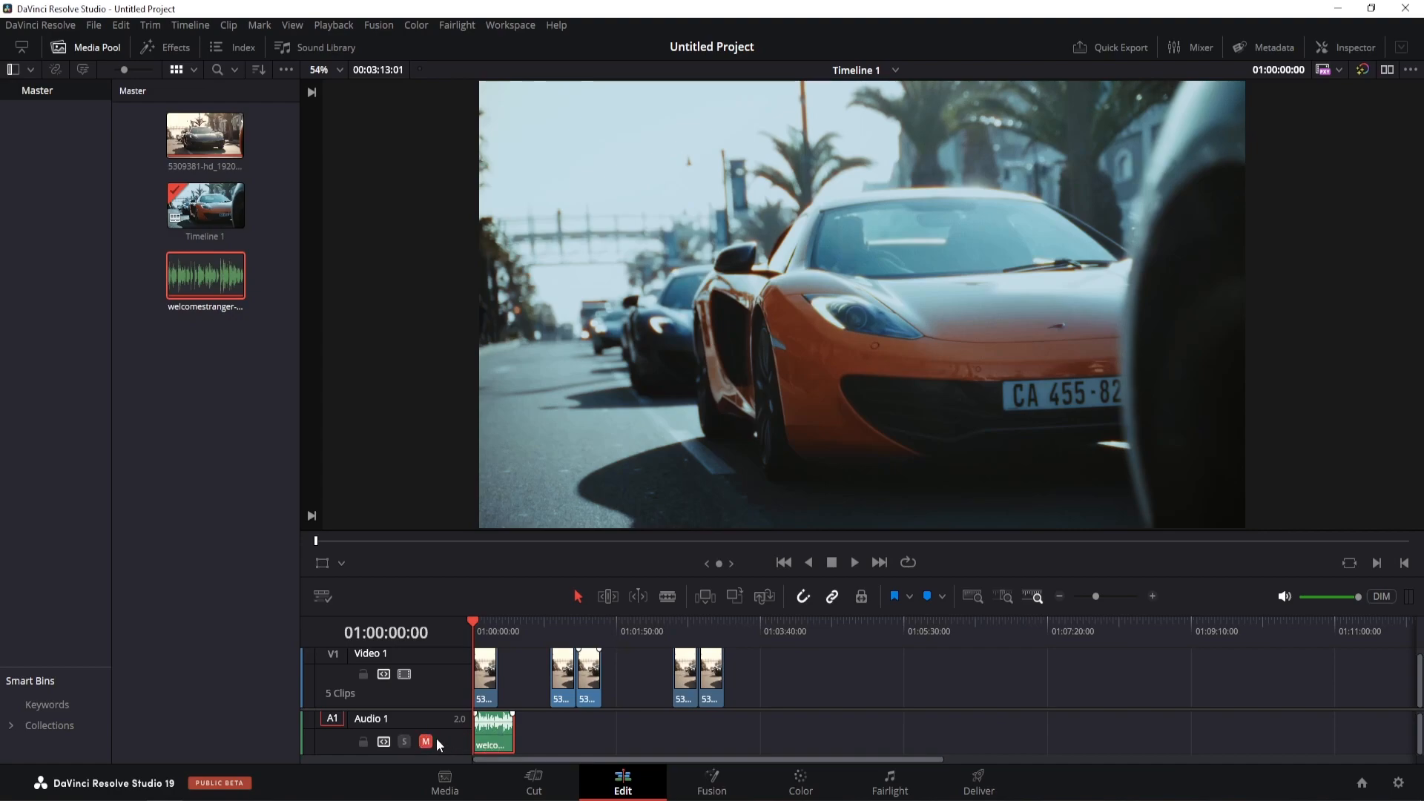
{"action": "left_click", "coordinate": [1362, 48]}
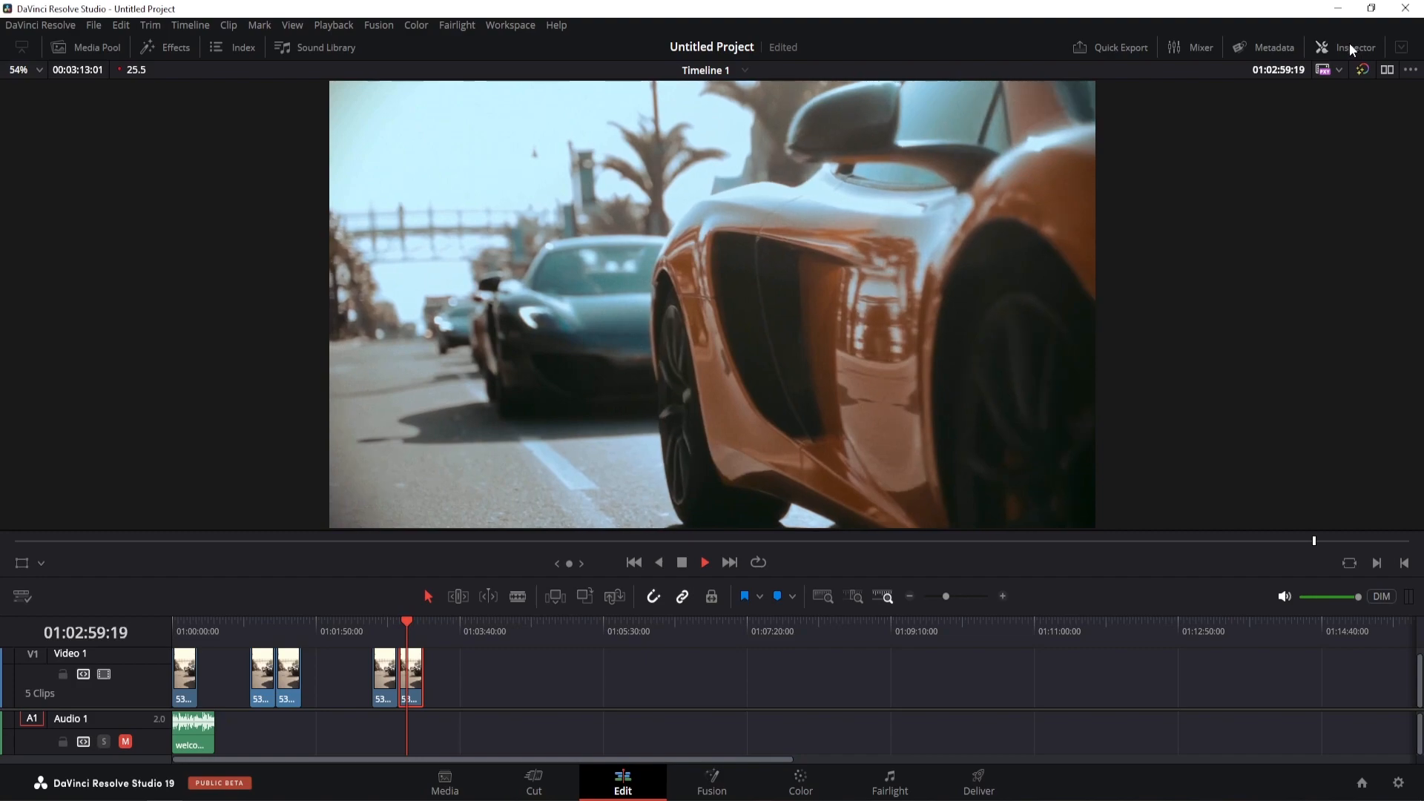
Switch the last clip's Dehancer input source to Choose Camera with vendor Canon and camera C200, and reset Format to "Select...".
{"action": "left_click", "coordinate": [1351, 44]}
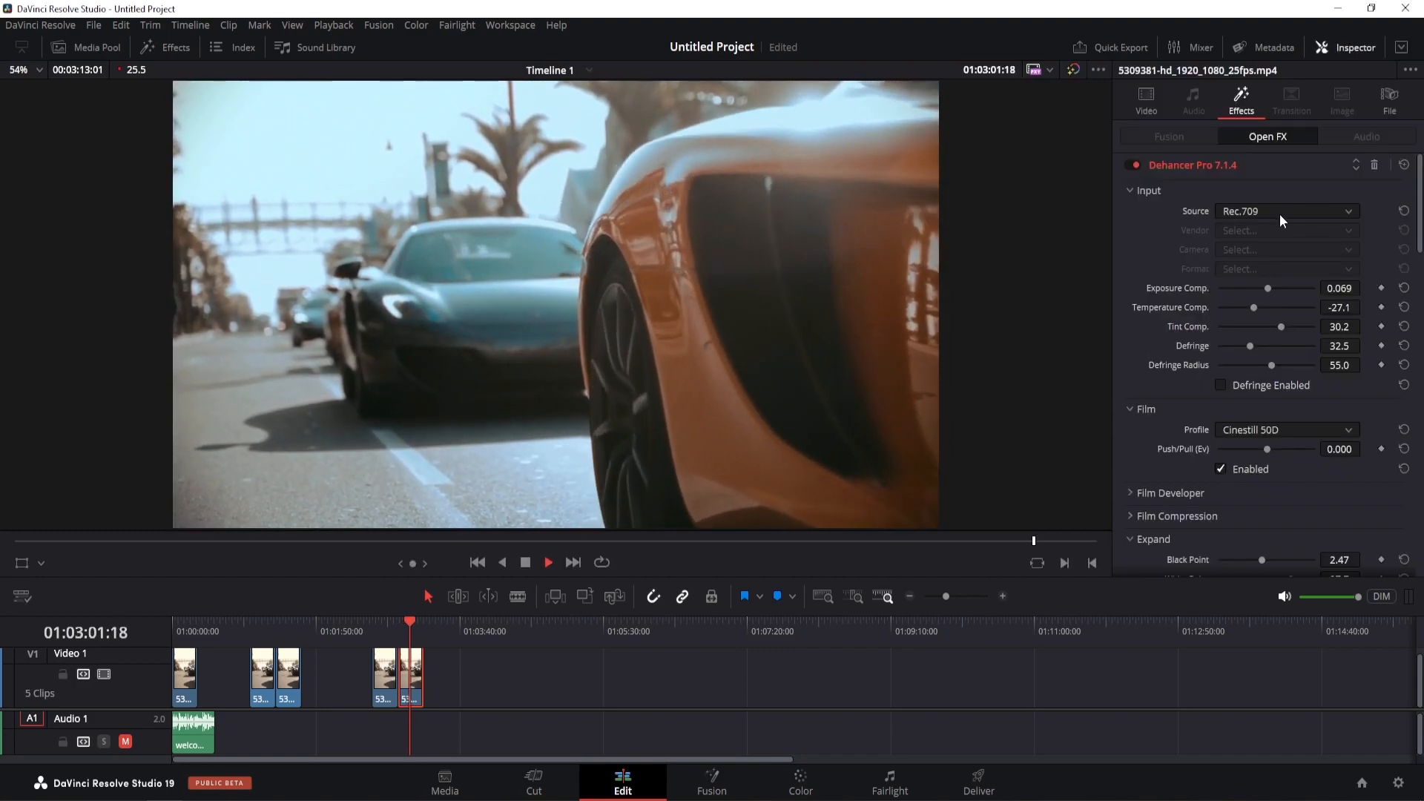
{"action": "left_click", "coordinate": [1280, 212]}
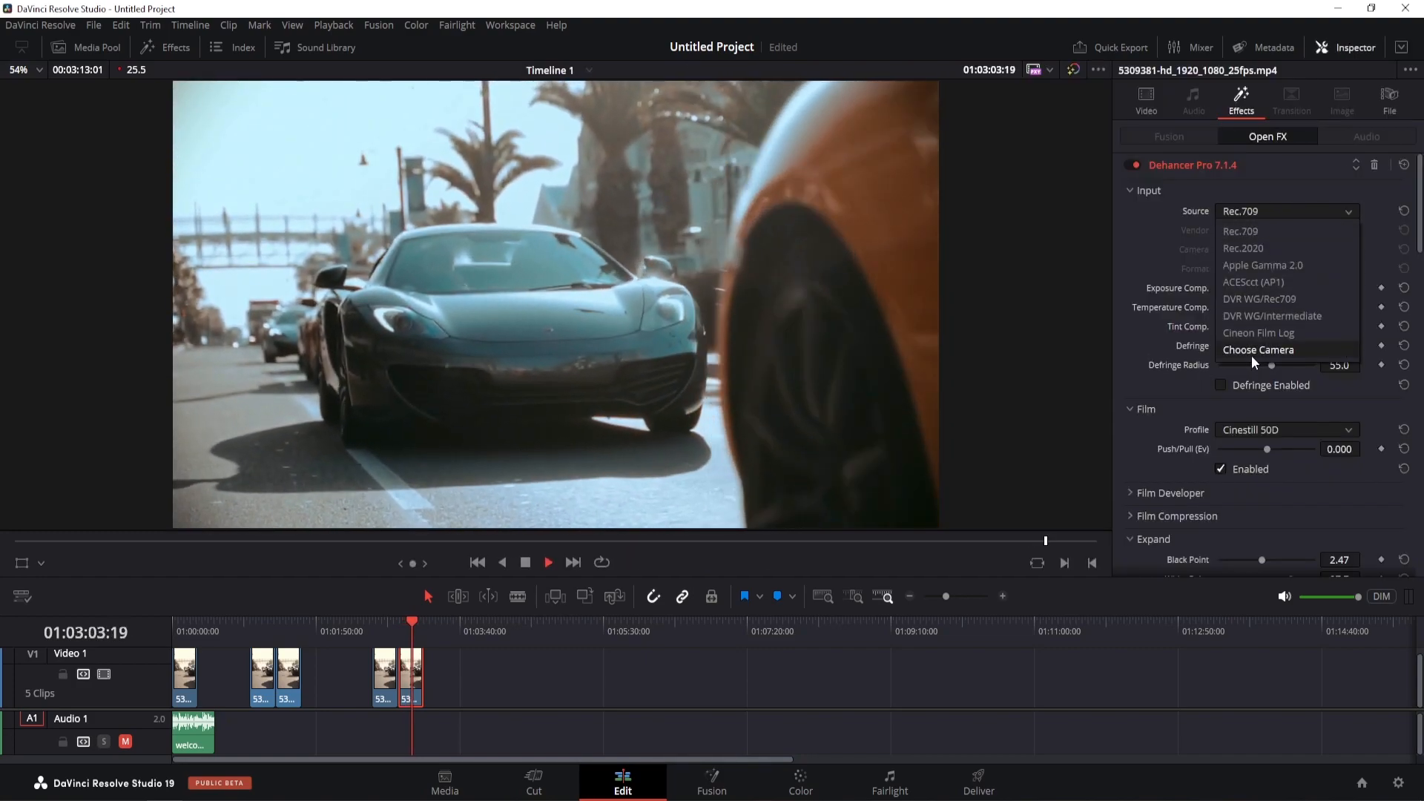
{"action": "left_click", "coordinate": [1252, 350]}
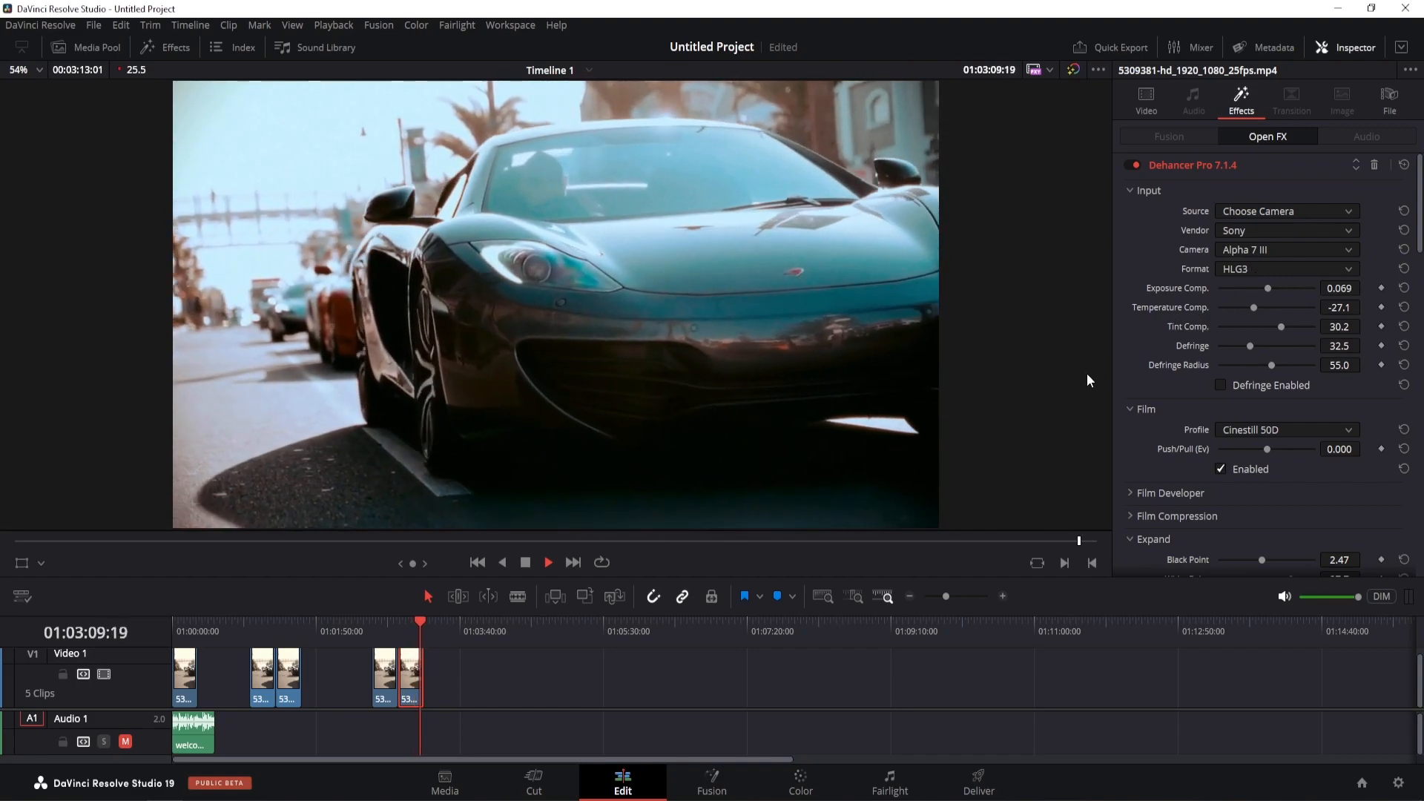
{"action": "left_click", "coordinate": [1267, 232]}
{"action": "left_click", "coordinate": [1260, 282]}
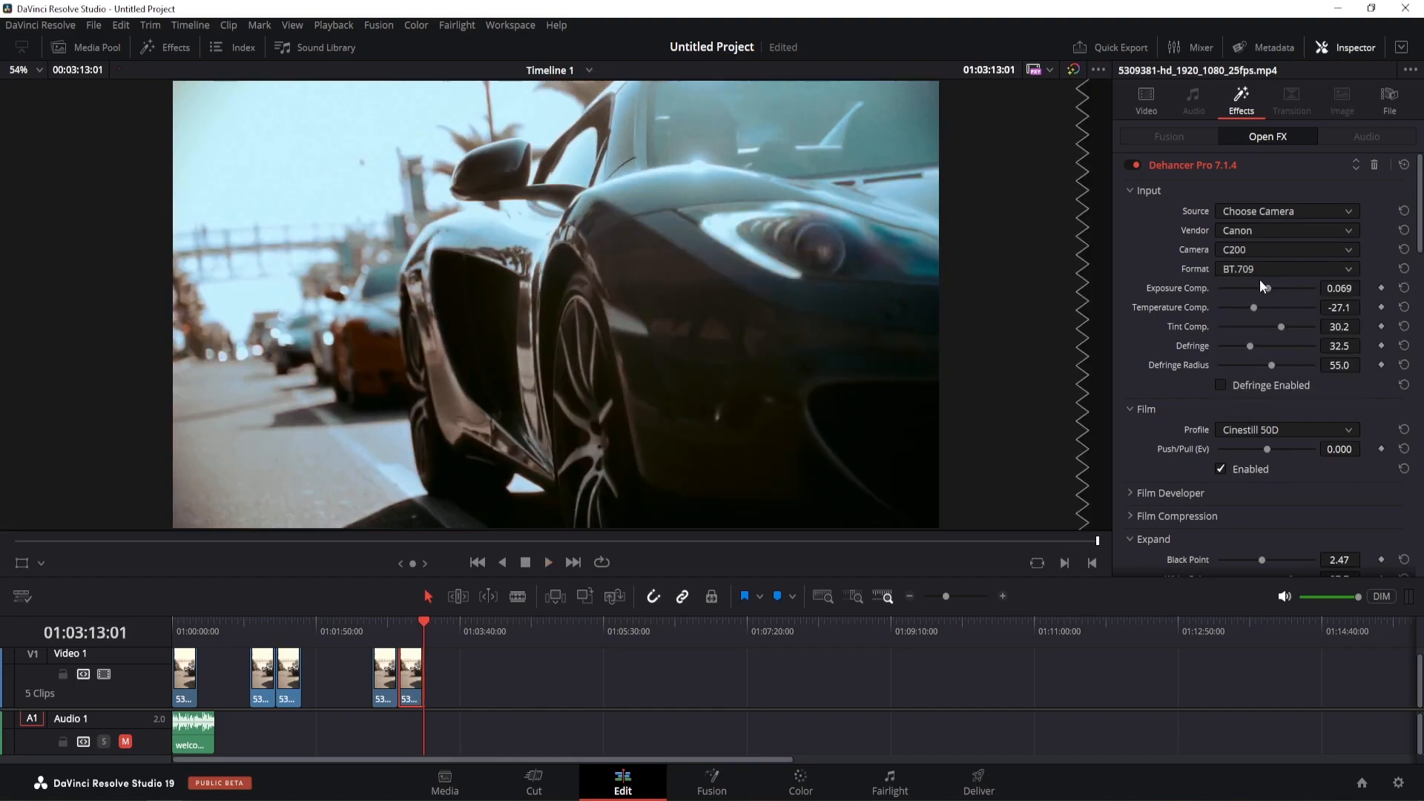
{"action": "left_click", "coordinate": [1245, 266]}
{"action": "left_click", "coordinate": [1252, 288]}
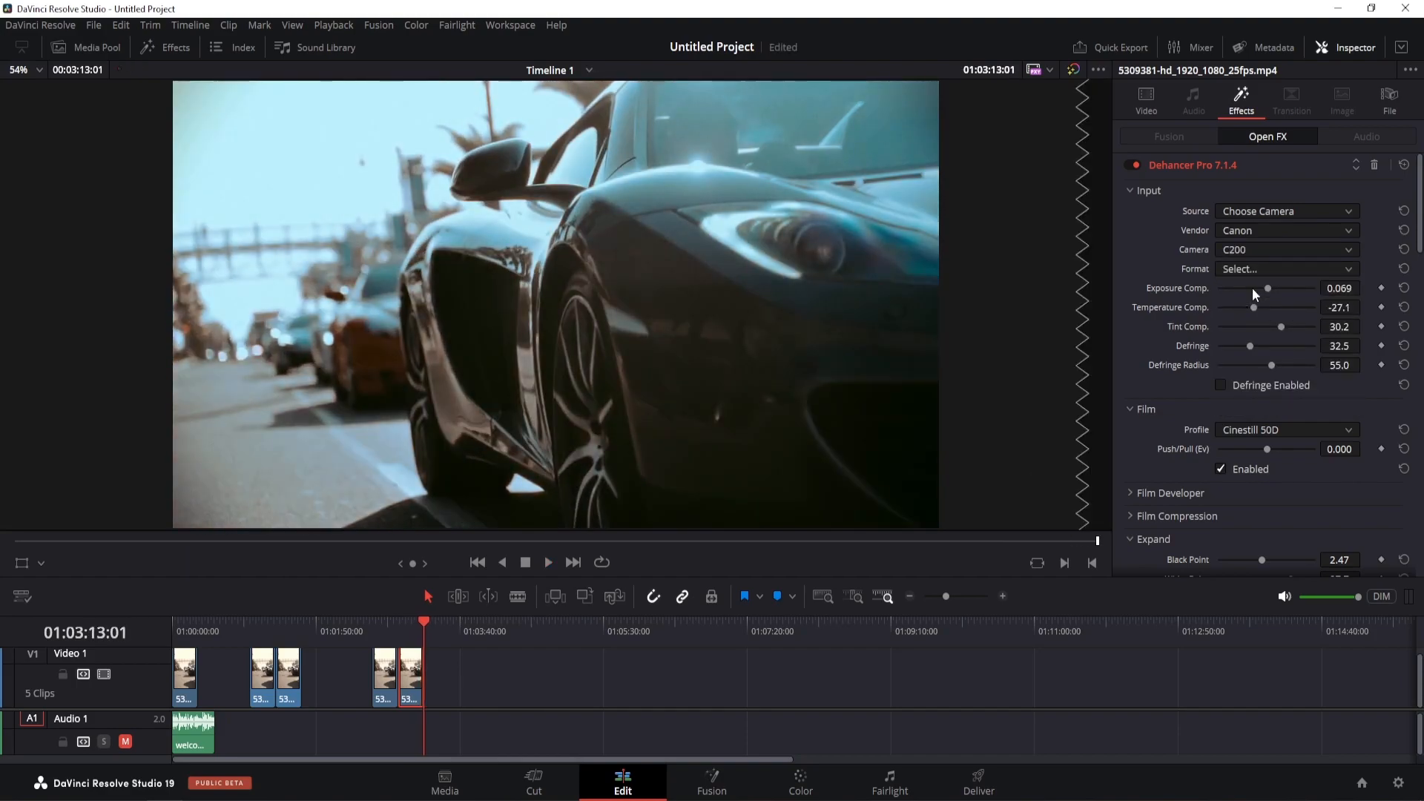